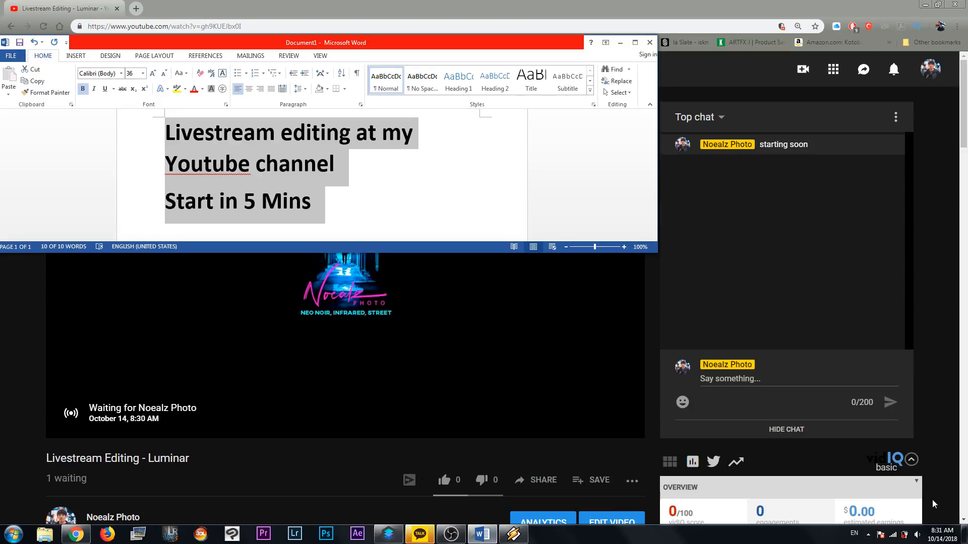
# Open the live stream that is currently running from your own YouTube channel page and pause its playback.
pyautogui.click(937, 246)
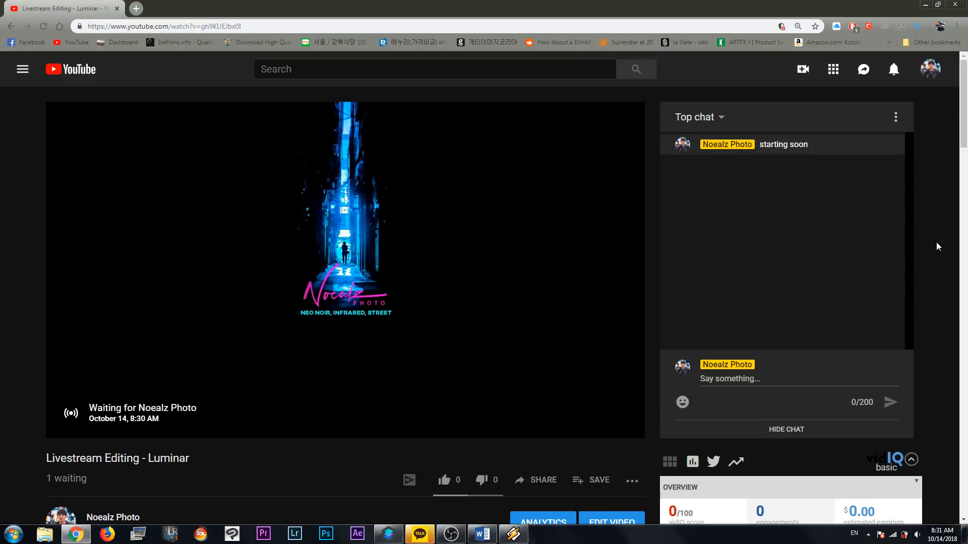
pyautogui.click(930, 70)
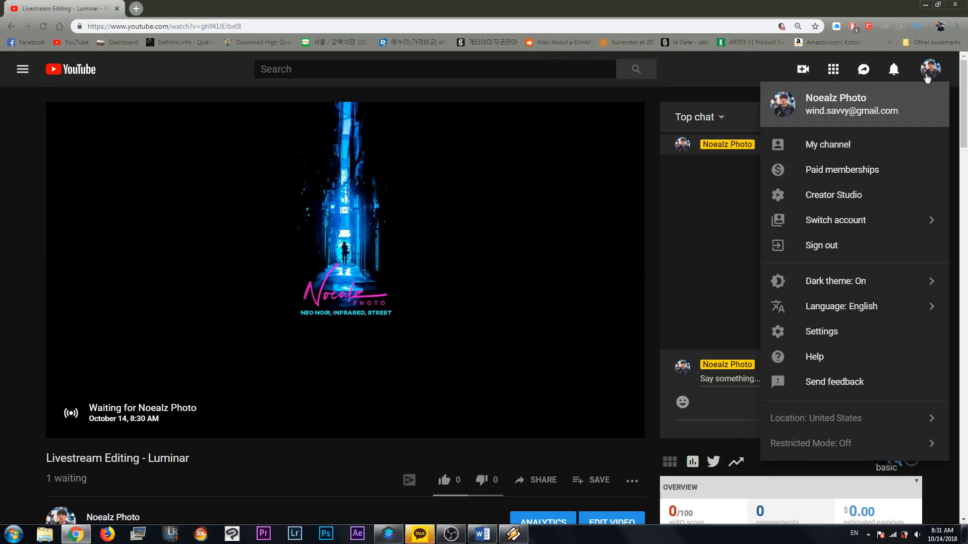
pyautogui.click(841, 146)
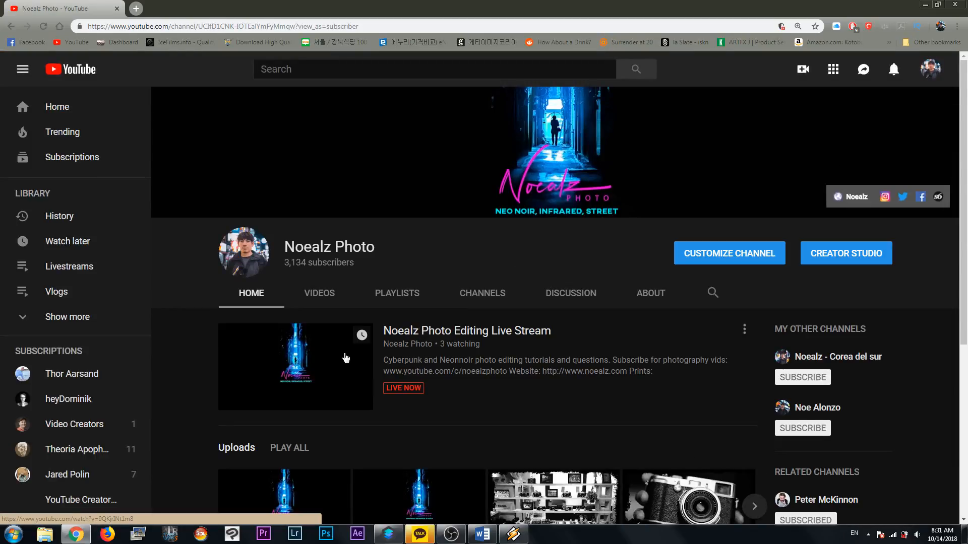
pyautogui.click(345, 353)
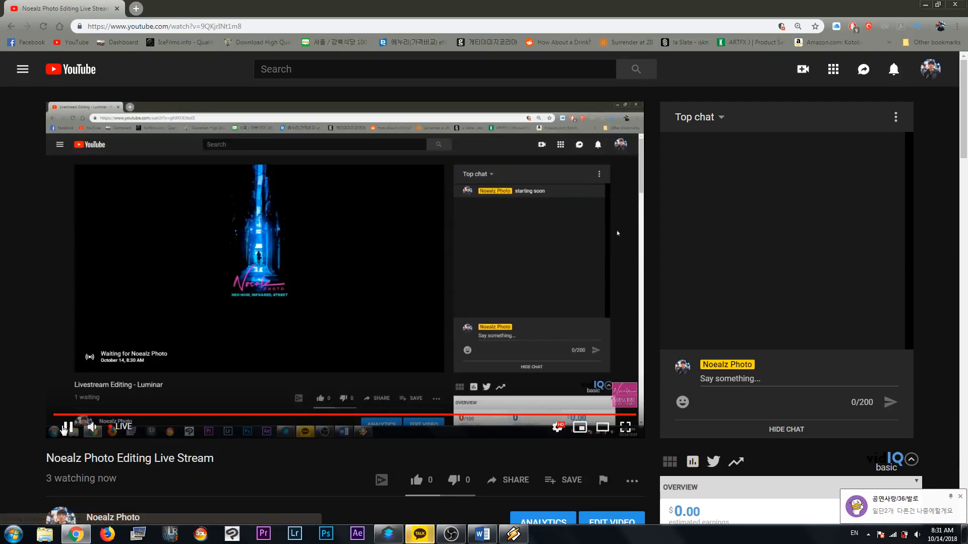
pyautogui.click(61, 428)
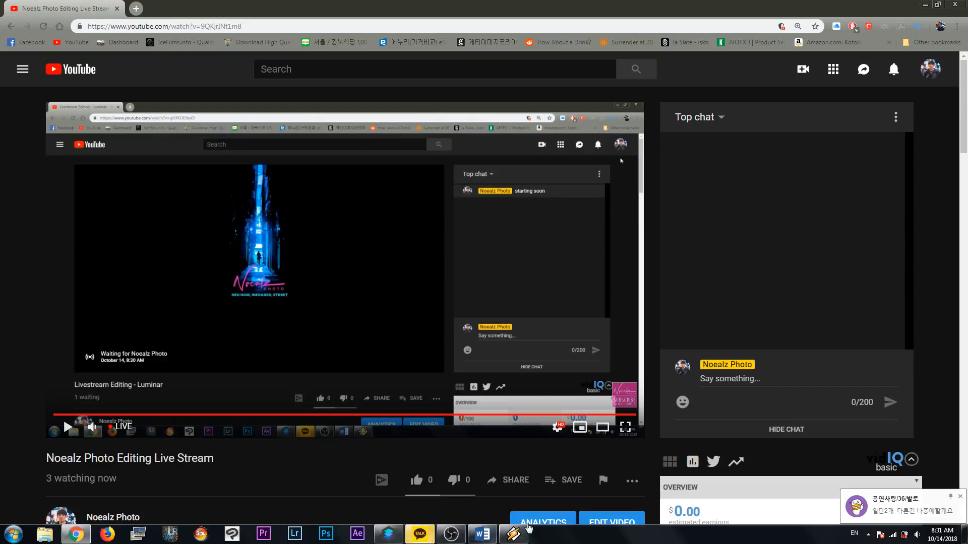
# Switch to the Word announcement and set its countdown line to "Start in 2 Mins".
pyautogui.click(487, 538)
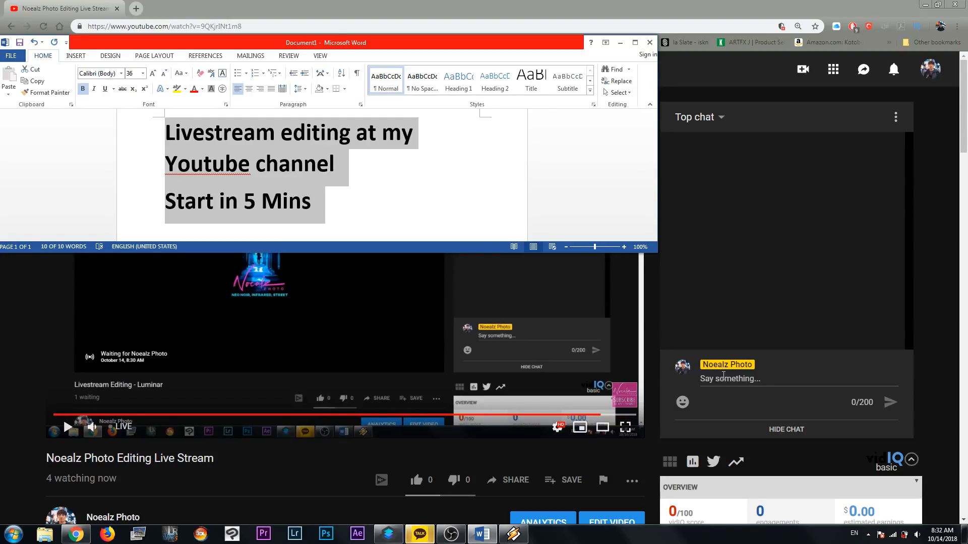
pyautogui.click(253, 207)
pyautogui.press('BackSpace')
pyautogui.write('2')
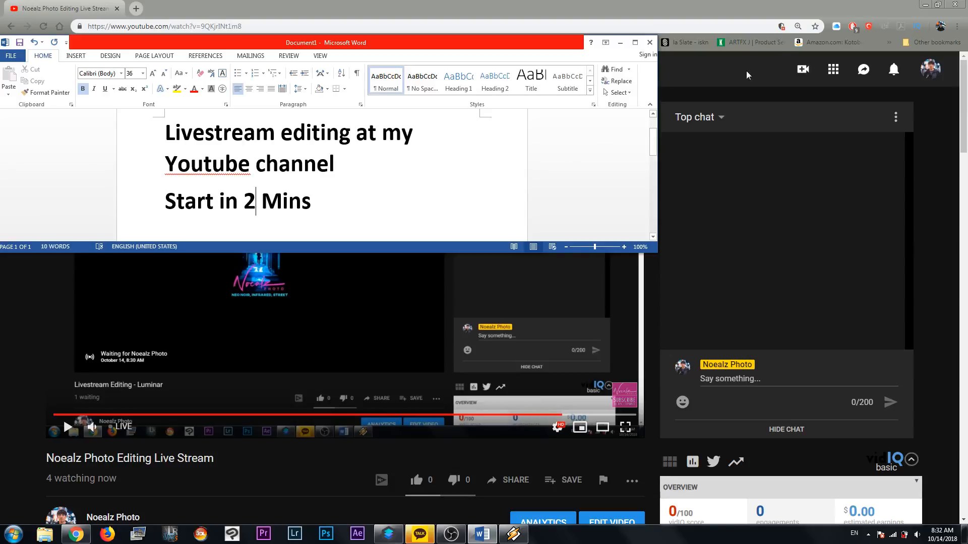
# Switch back to the YouTube live stream and post "sup" in its chat.
pyautogui.click(733, 380)
pyautogui.write('s')
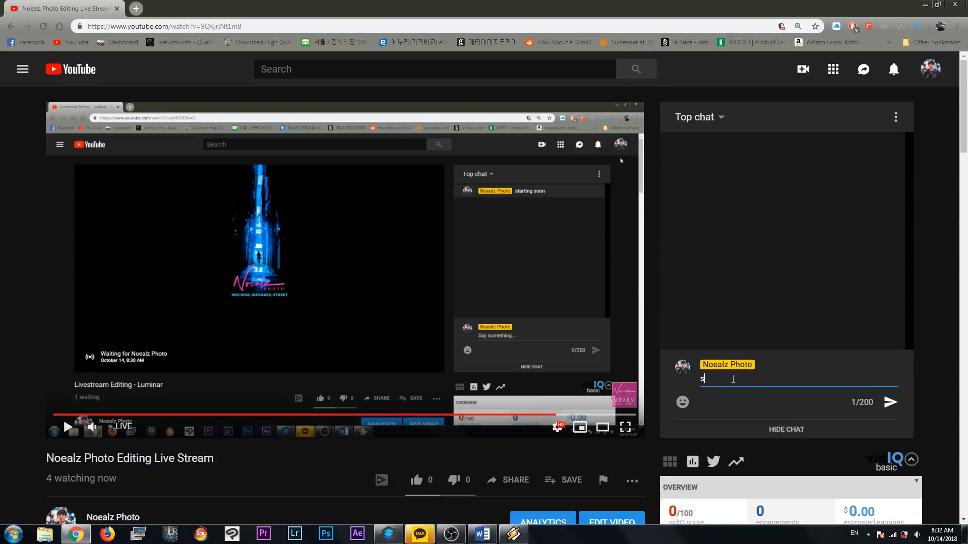
pyautogui.write('up')
pyautogui.press('Return')
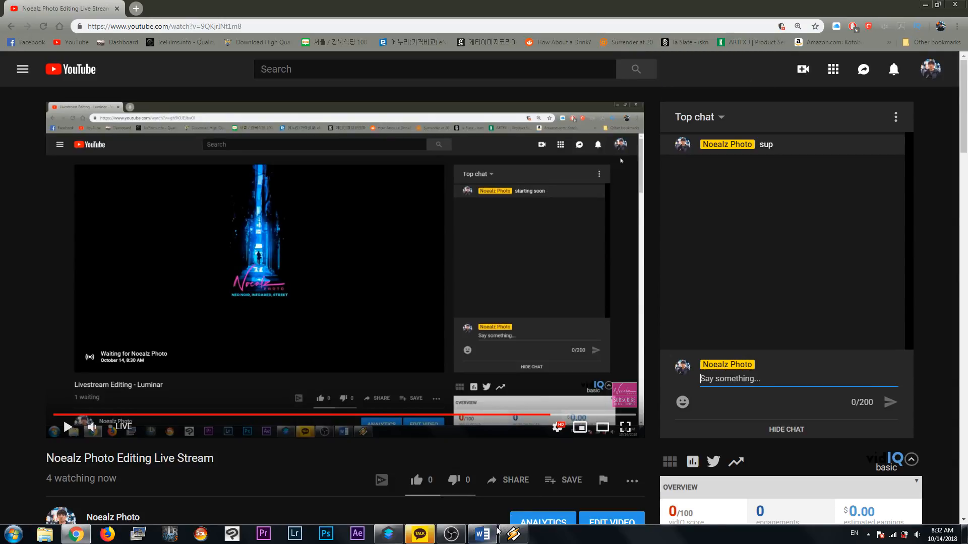
# Switch to the Word announcement and set its countdown line to "Start in 1 Mins".
pyautogui.click(483, 534)
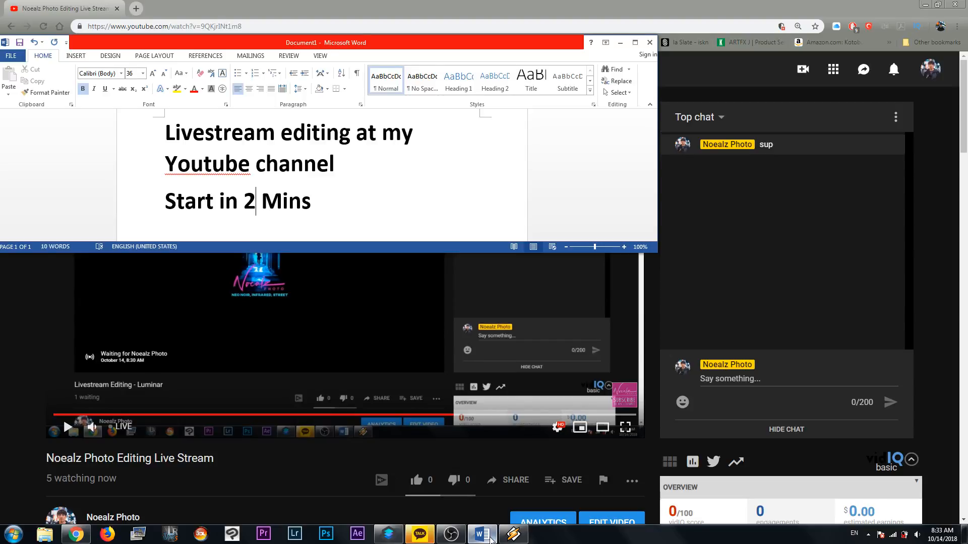
pyautogui.press('BackSpace')
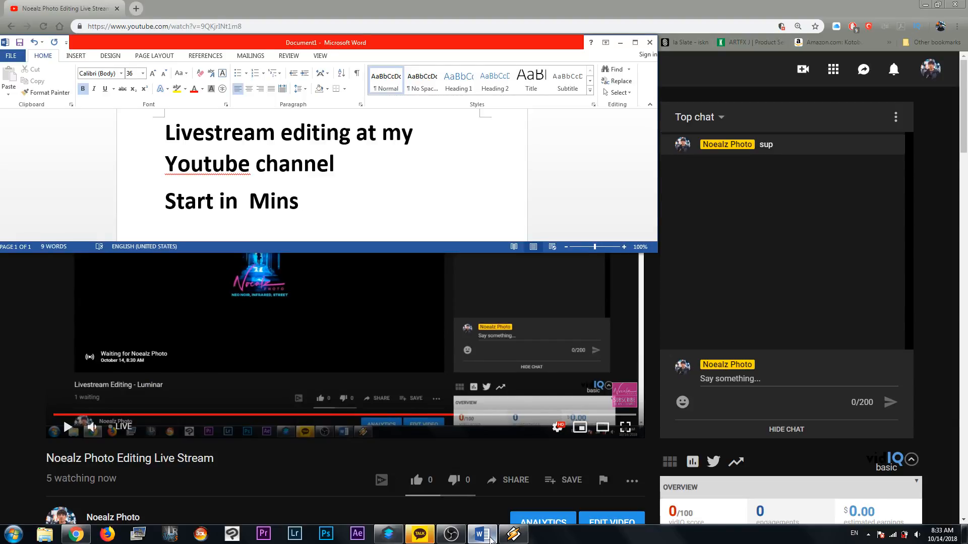
pyautogui.write('1')
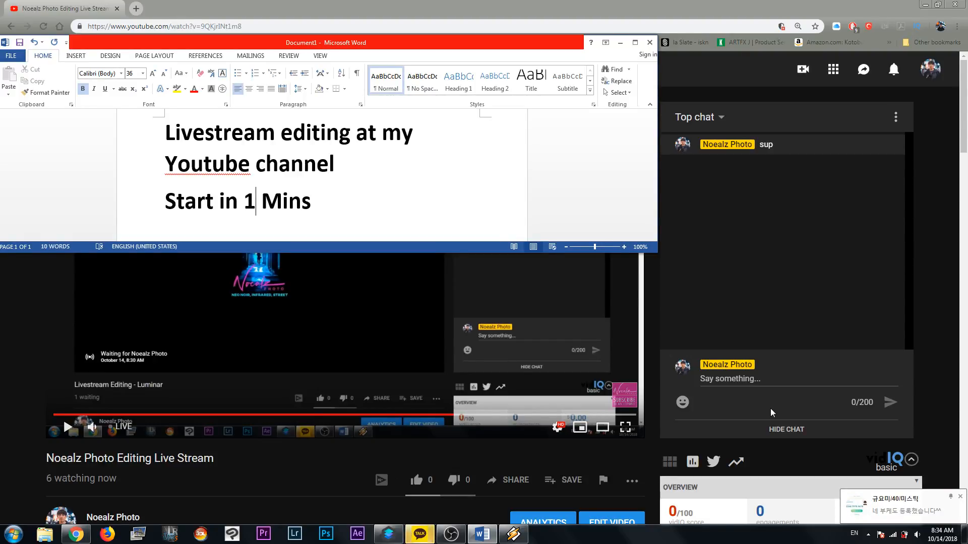
# Return to the YouTube live stream and post "so who is here" in its chat.
pyautogui.click(737, 385)
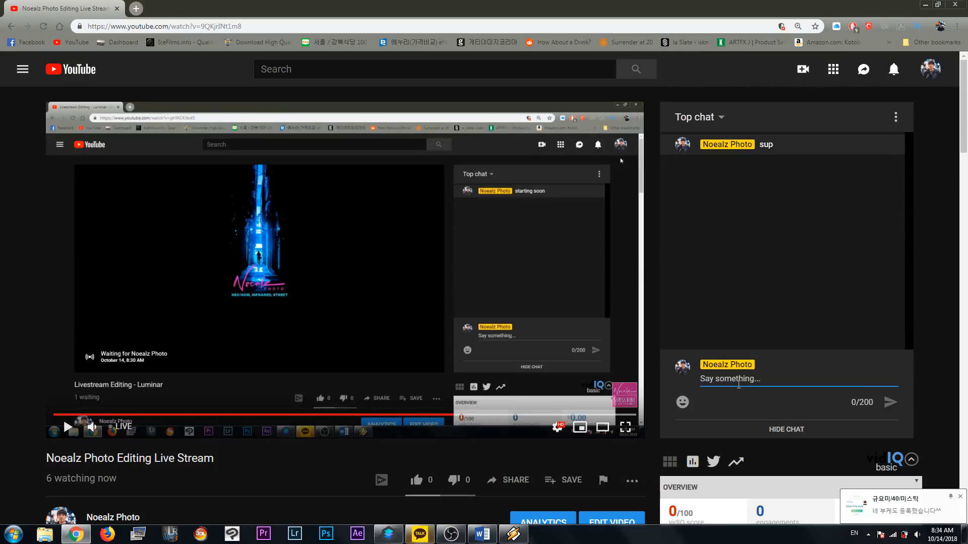
pyautogui.write('so w')
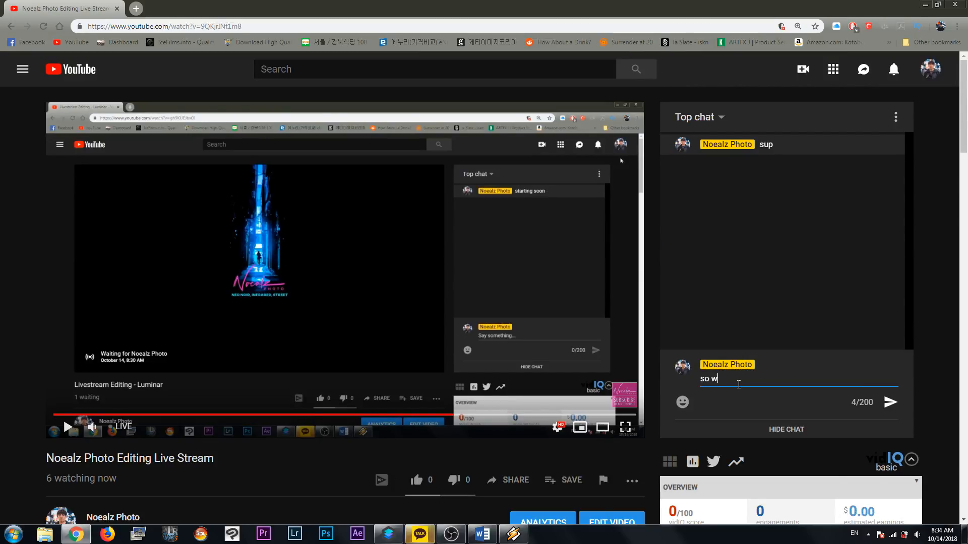
pyautogui.write('ho is here')
pyautogui.press('Return')
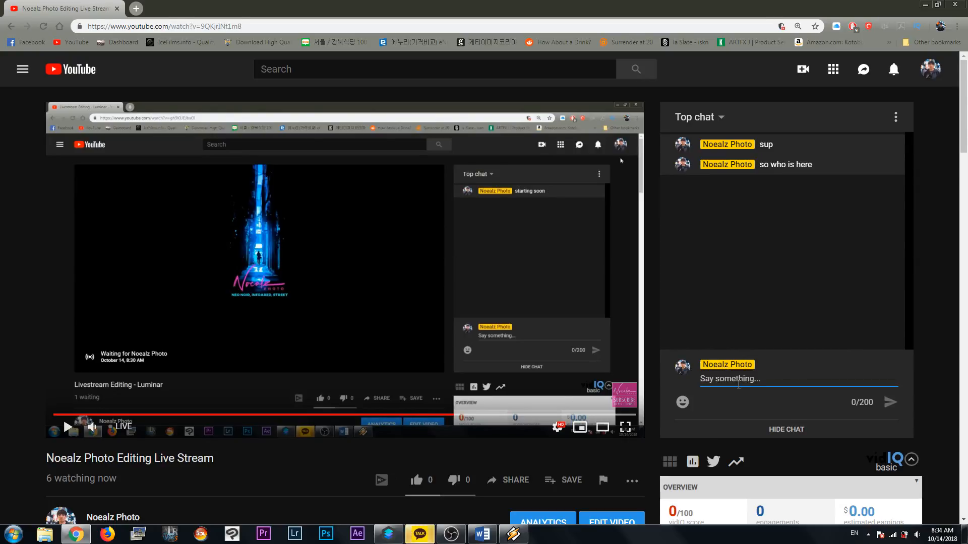
# Close the Word countdown document and switch to Luminar 2018.
pyautogui.click(494, 538)
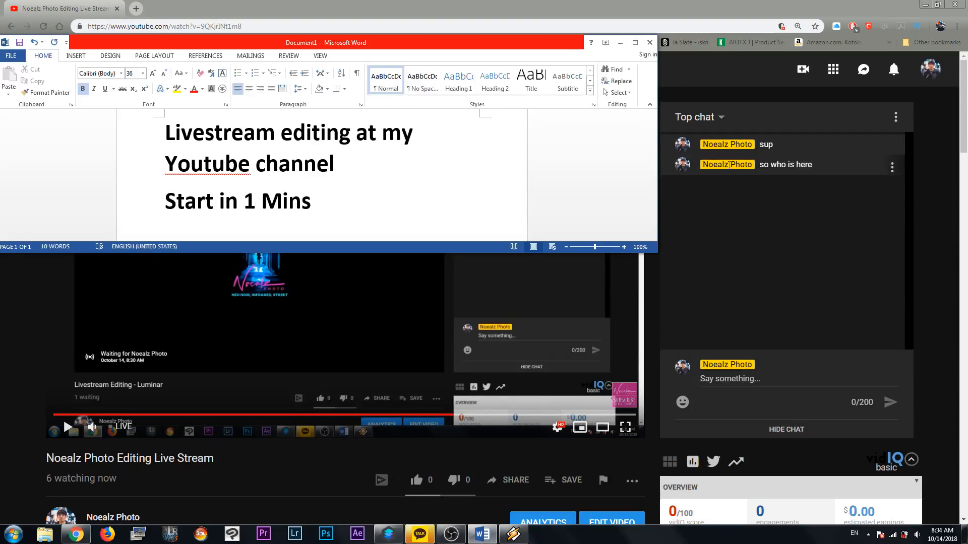
pyautogui.click(649, 42)
pyautogui.click(484, 286)
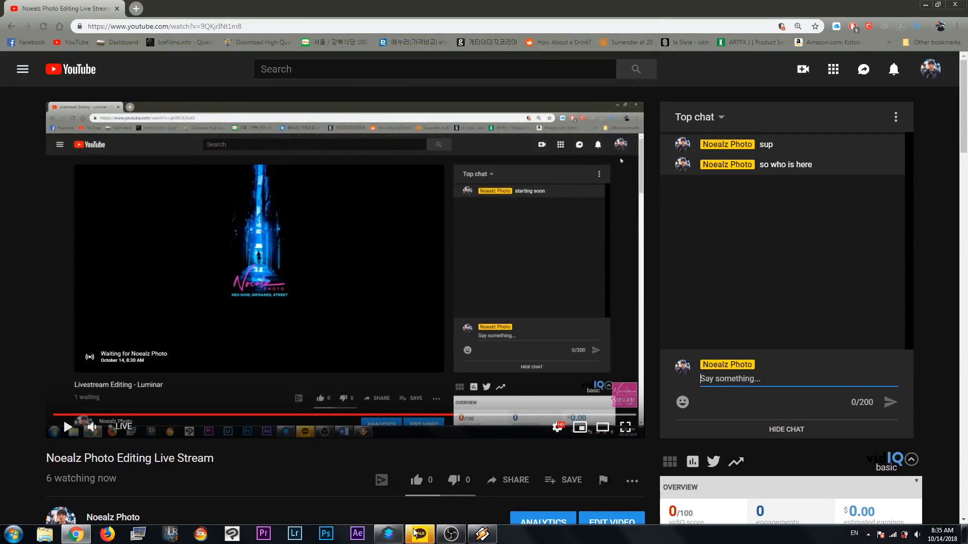
pyautogui.click(400, 534)
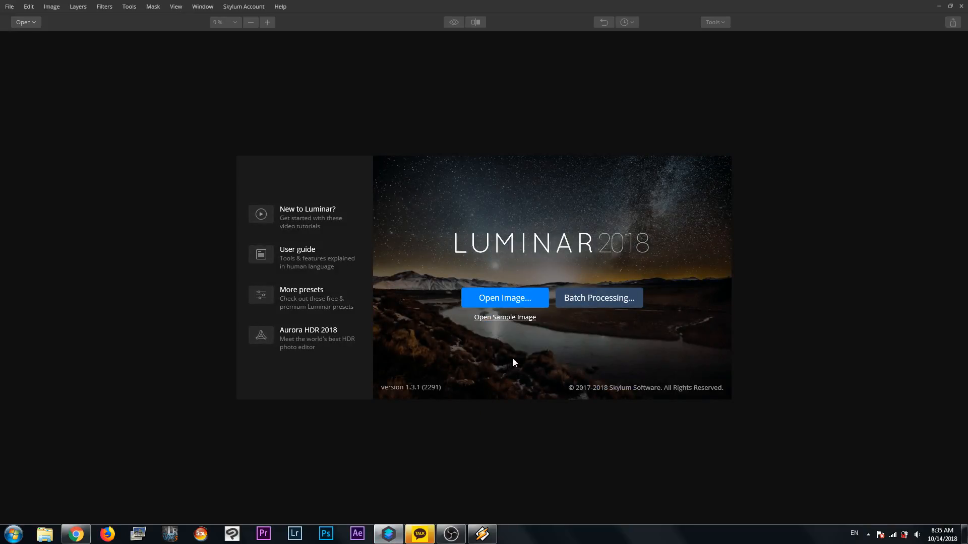
# Launch Lightroom Classic and close it again, skipping the catalog backup this time.
pyautogui.click(294, 533)
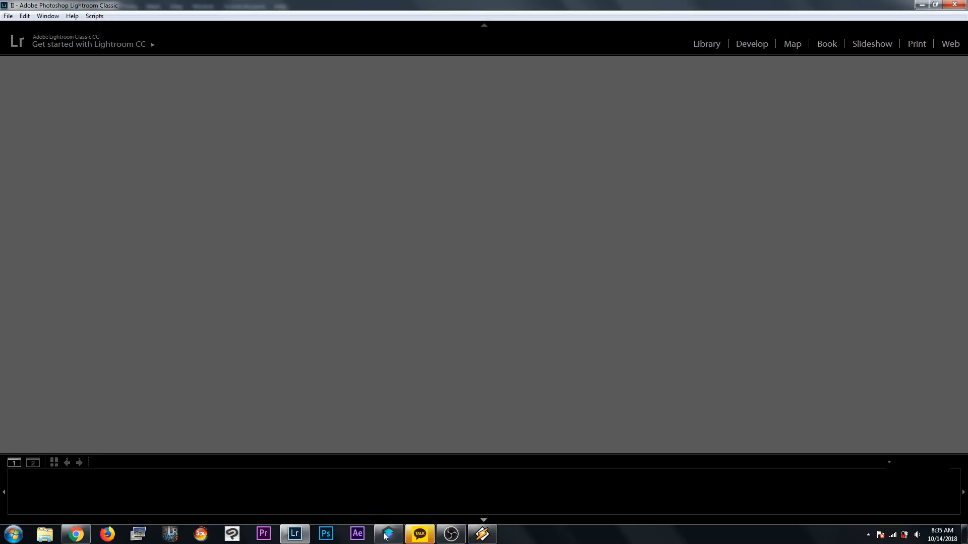
pyautogui.moveTo(385, 536)
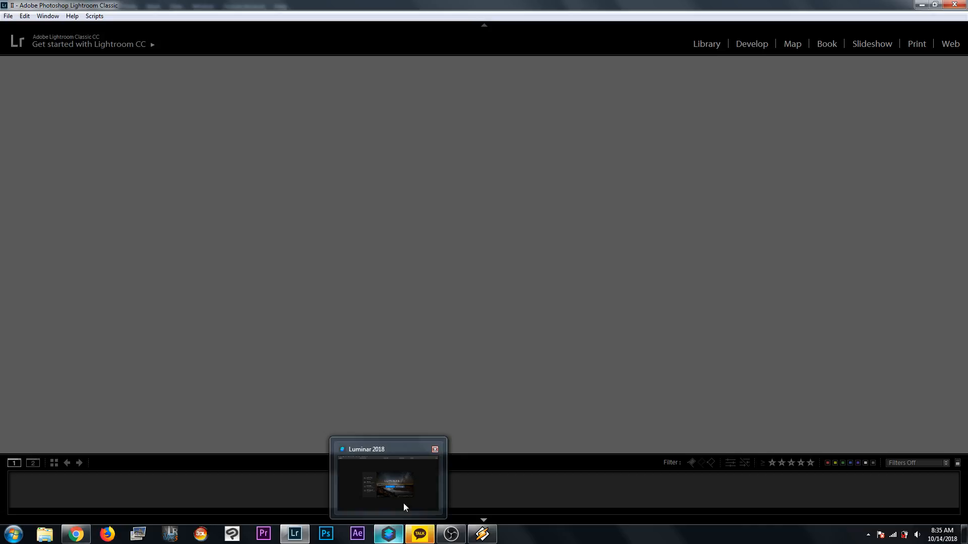
pyautogui.moveTo(294, 536)
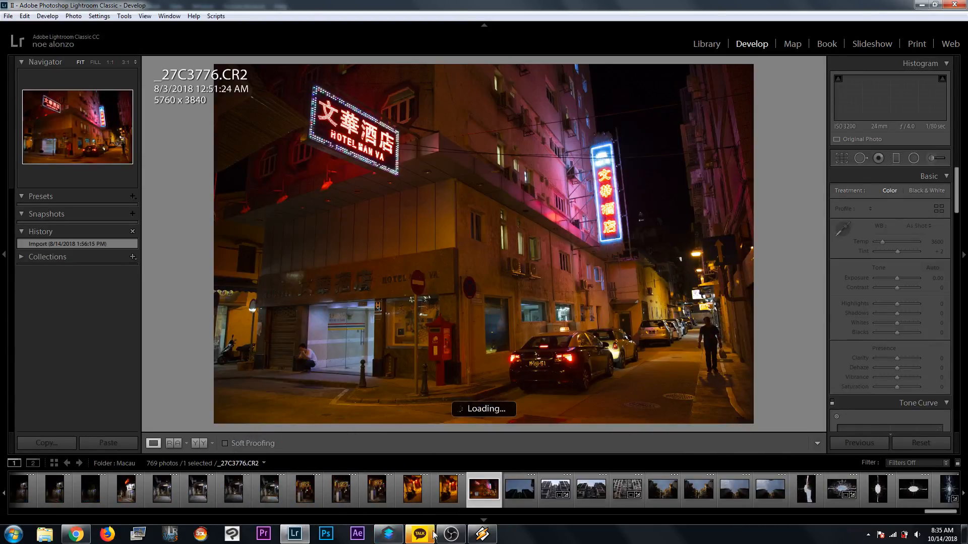
pyautogui.click(398, 539)
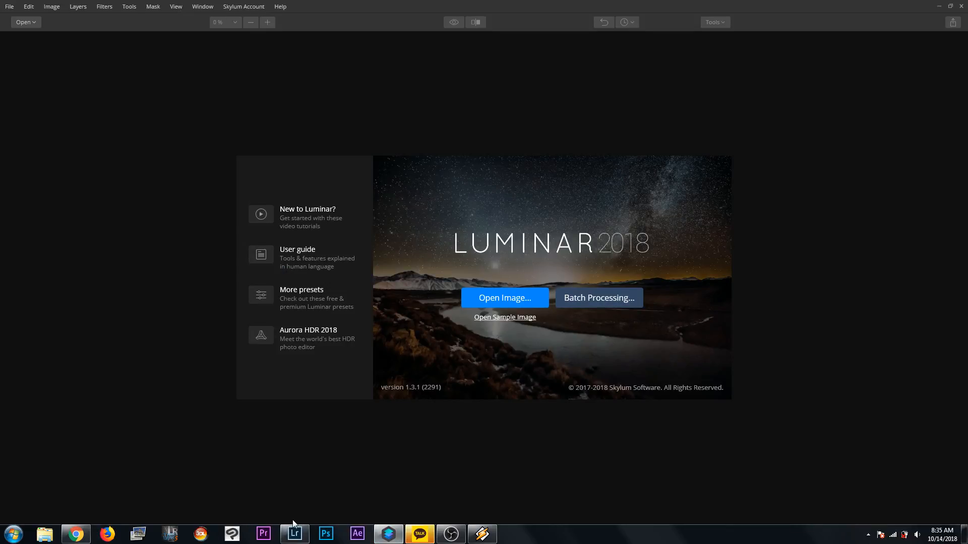
pyautogui.click(295, 534)
pyautogui.click(954, 5)
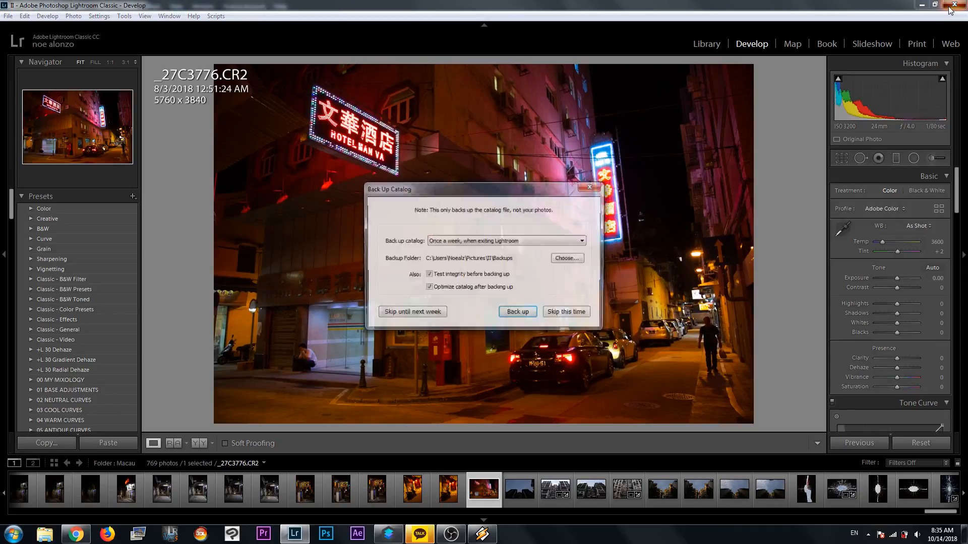
pyautogui.click(555, 315)
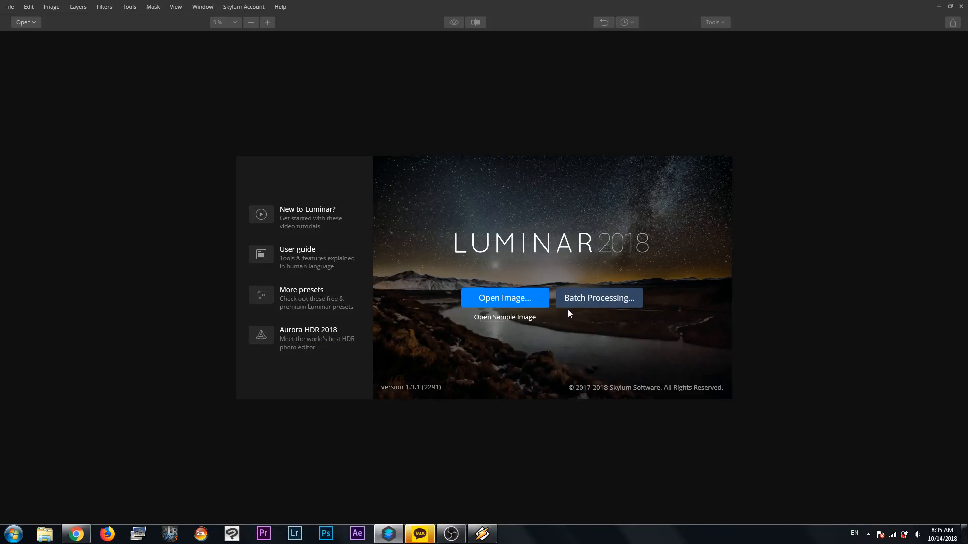
# Open the raw photo _27C3494.CR2 from the EDITS folder in Luminar.
pyautogui.click(505, 297)
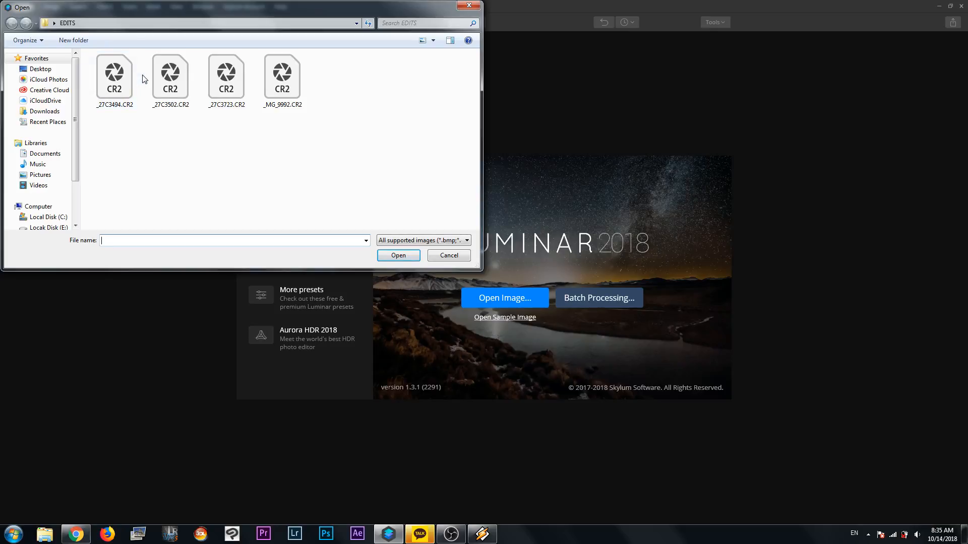
pyautogui.click(128, 82)
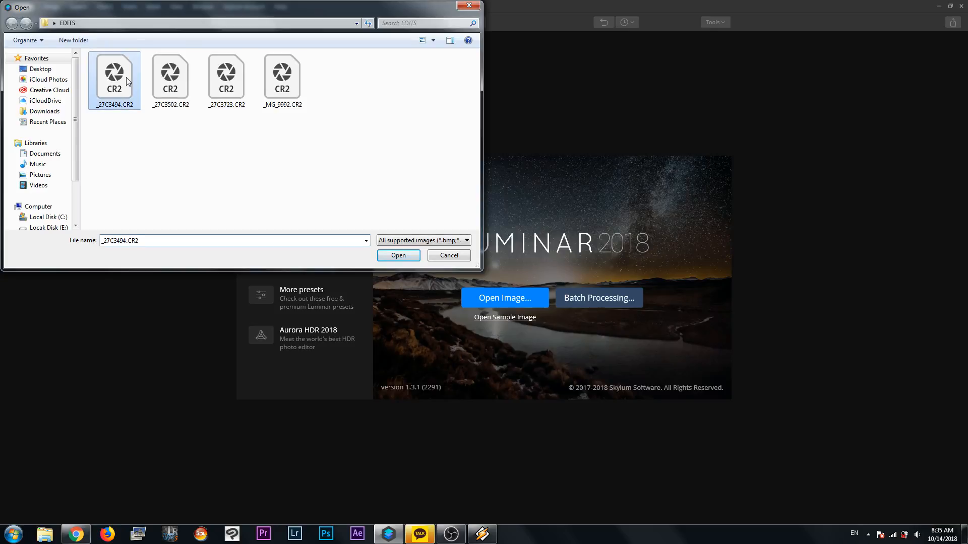
pyautogui.click(398, 256)
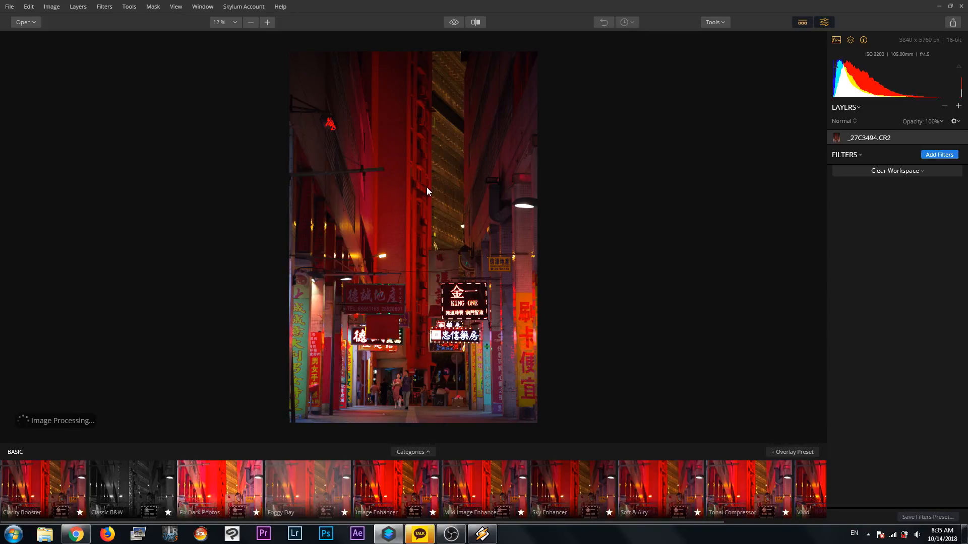
# Try the Basic presets on the photo, including Vivid, Soft & Airy, Image Enhancer, Fix Dark Photos and Clarity Booster, and remove the resulting RAW Develop filter.
pyautogui.scroll(-2, 589, 484)
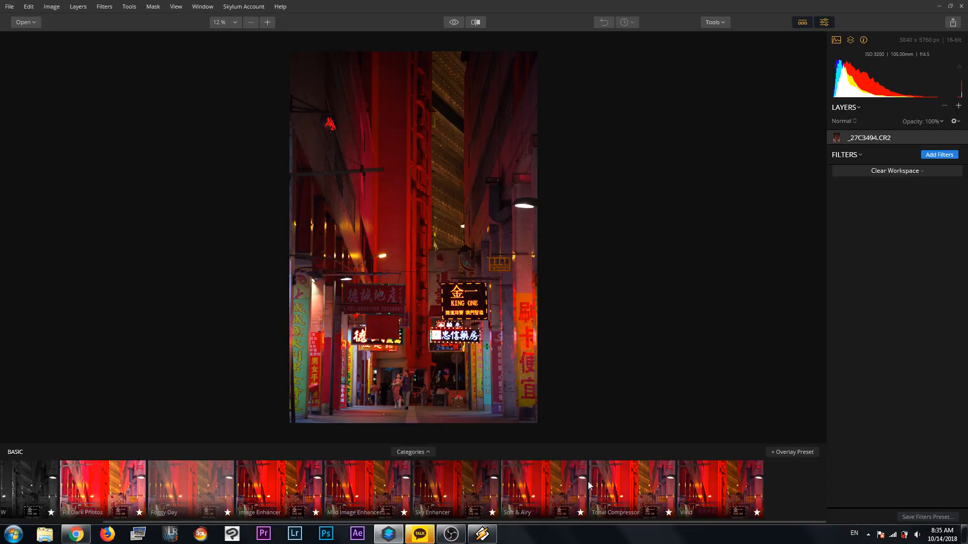
pyautogui.click(702, 485)
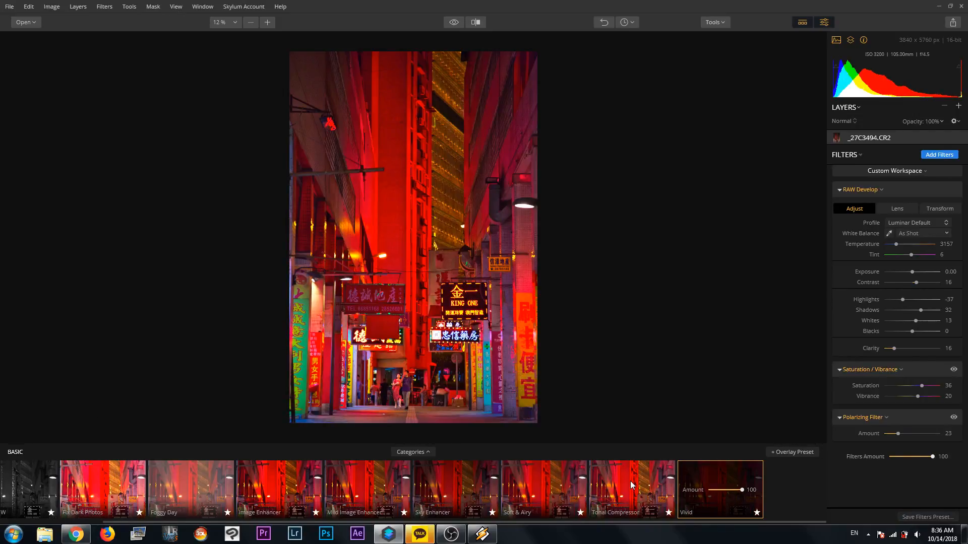
pyautogui.click(630, 481)
pyautogui.click(536, 482)
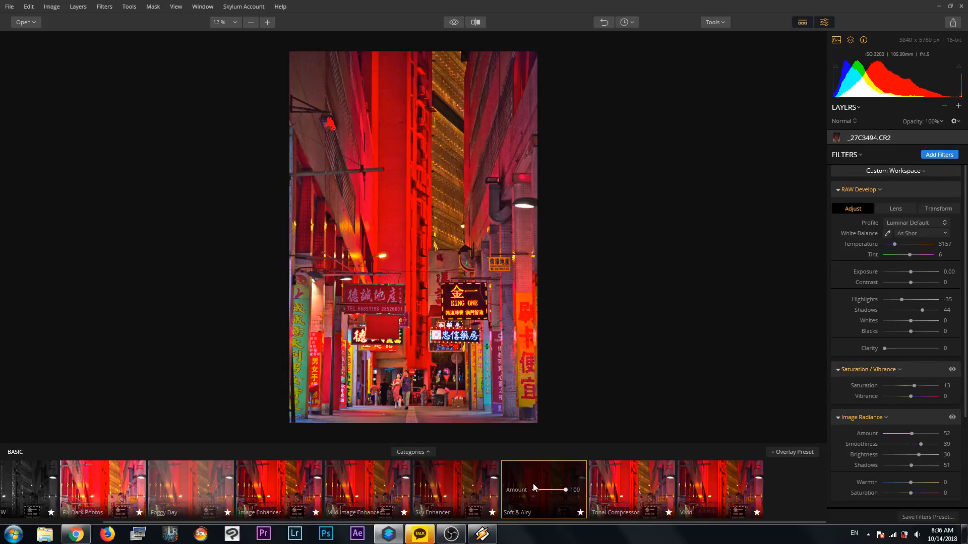
pyautogui.click(448, 483)
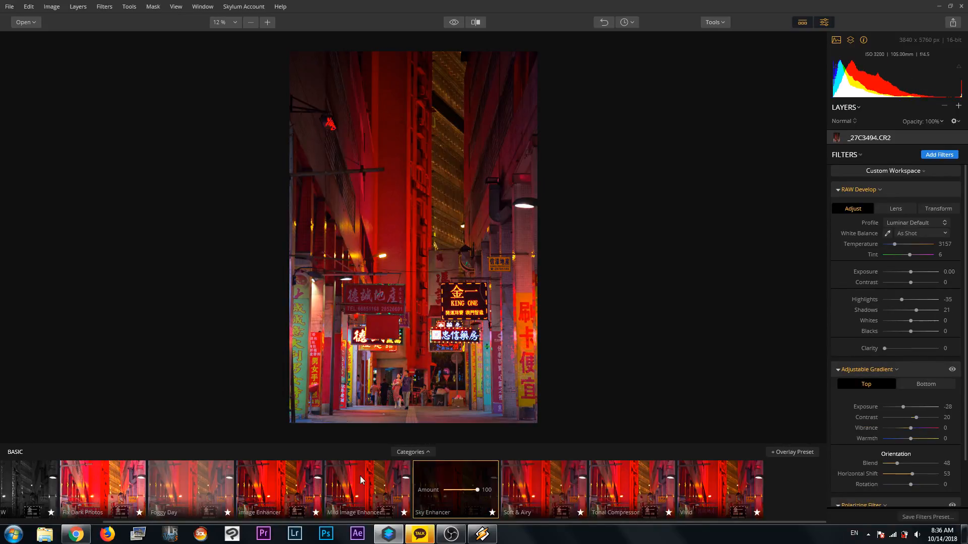
pyautogui.click(360, 476)
pyautogui.click(262, 485)
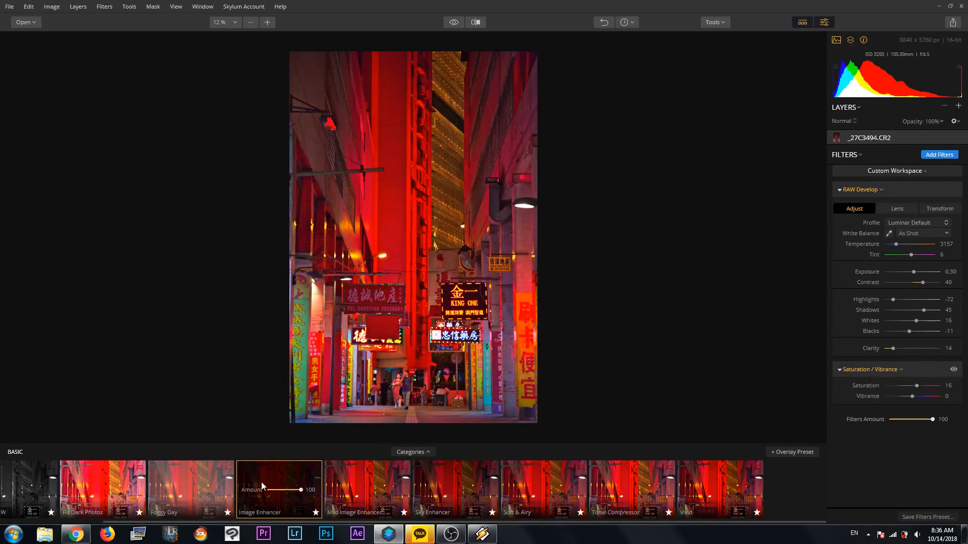
pyautogui.scroll(3, 262, 485)
pyautogui.click(237, 490)
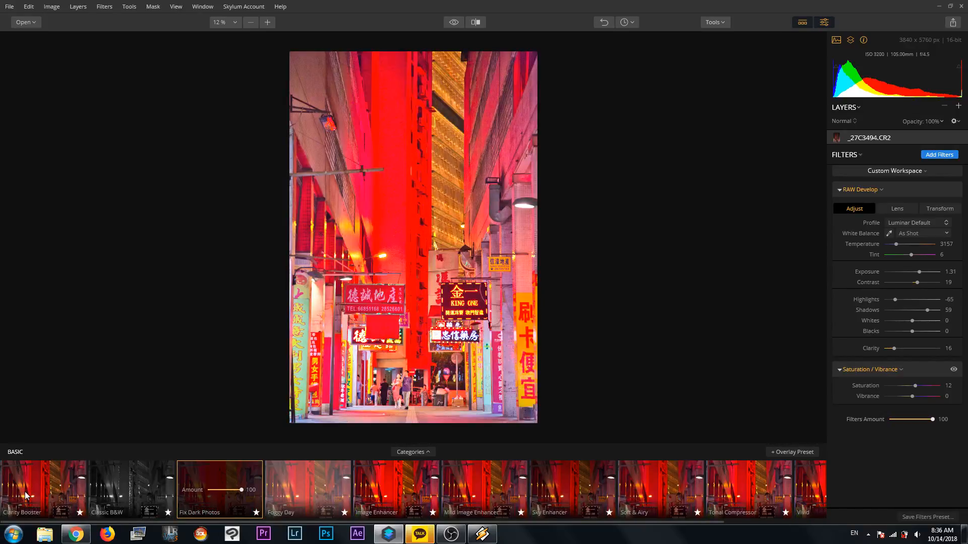
pyautogui.click(26, 494)
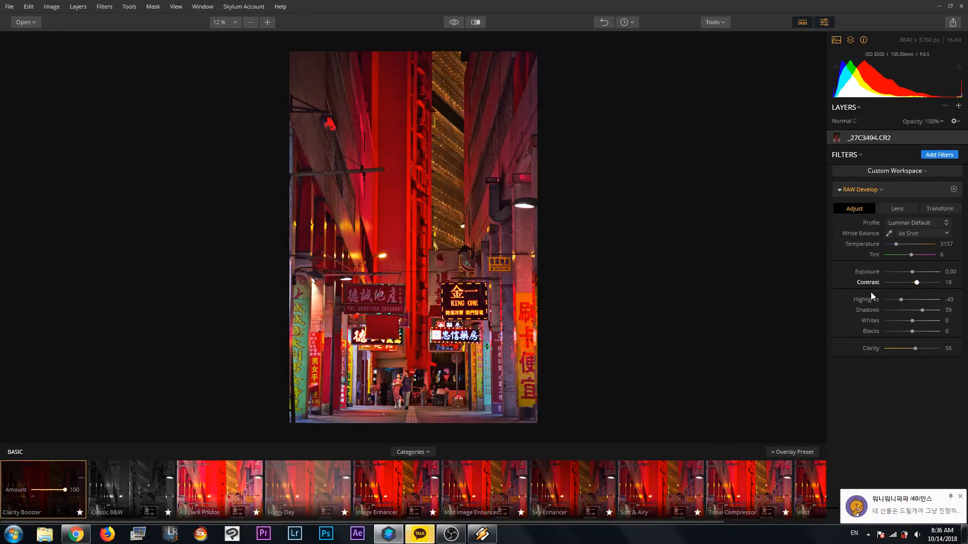
pyautogui.click(953, 189)
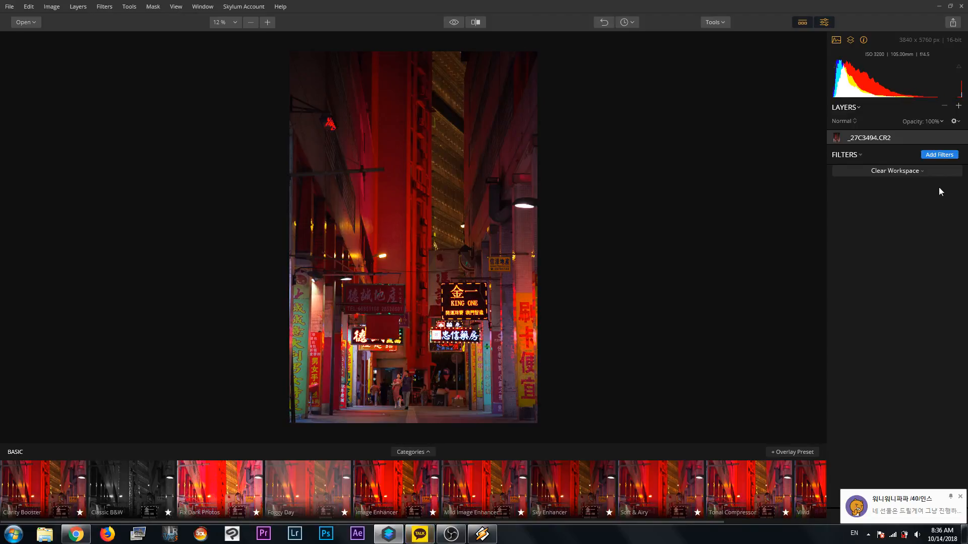
# Reset all filters on the photo layer and add the RAW Develop filter from the Essential group.
pyautogui.click(859, 156)
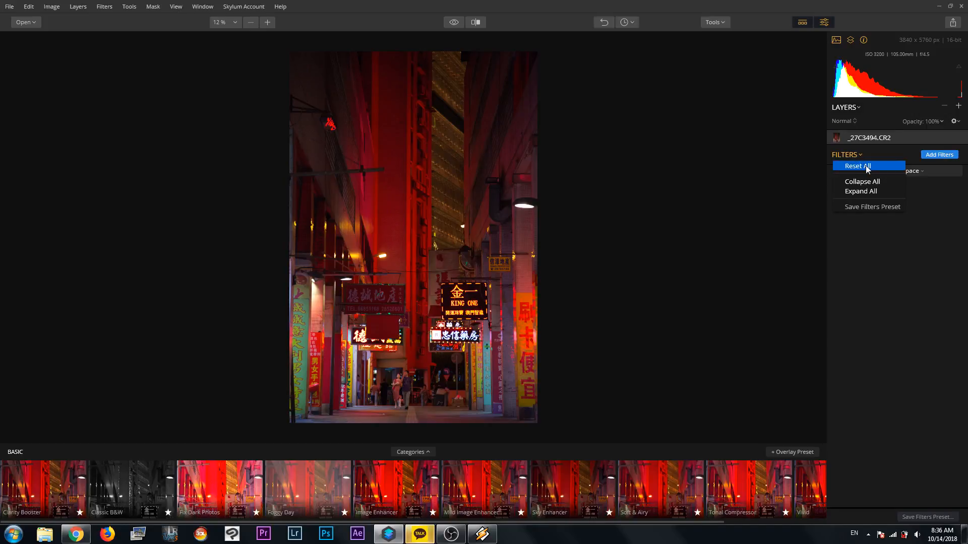
pyautogui.click(867, 168)
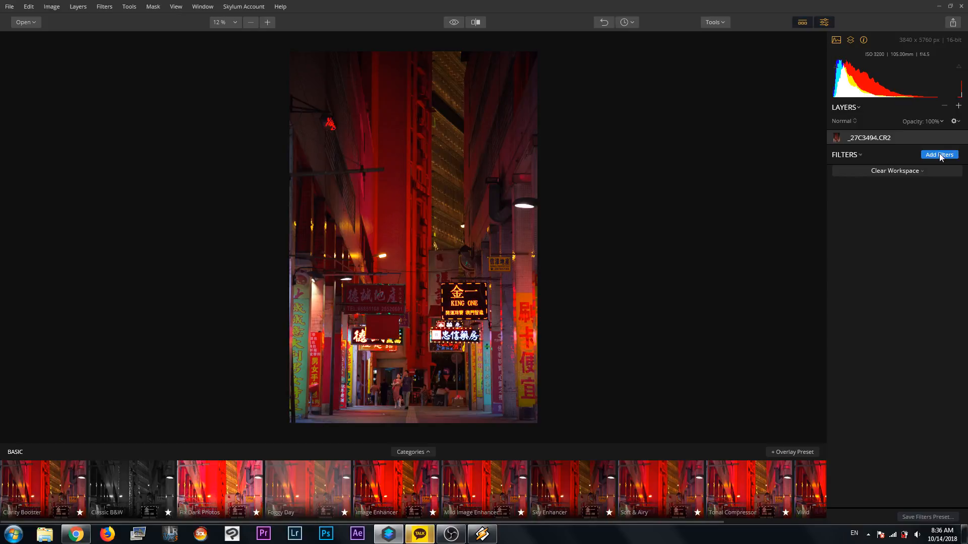
pyautogui.click(939, 154)
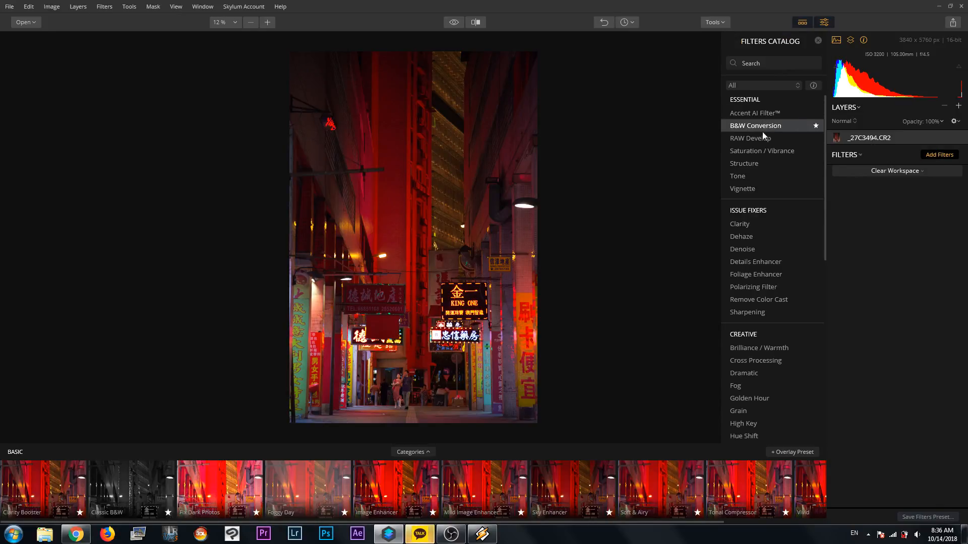
pyautogui.scroll(-6, 764, 141)
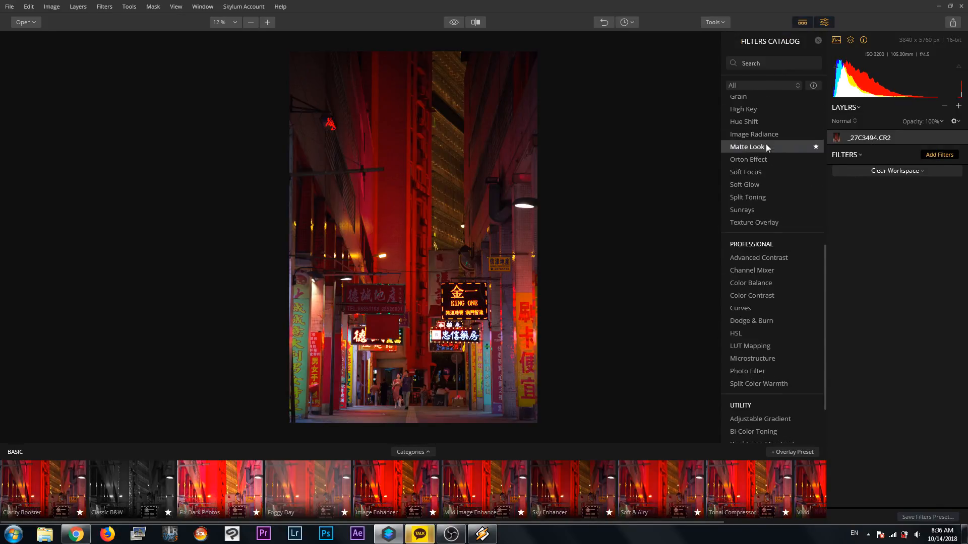
pyautogui.scroll(-3, 765, 149)
pyautogui.scroll(6, 765, 151)
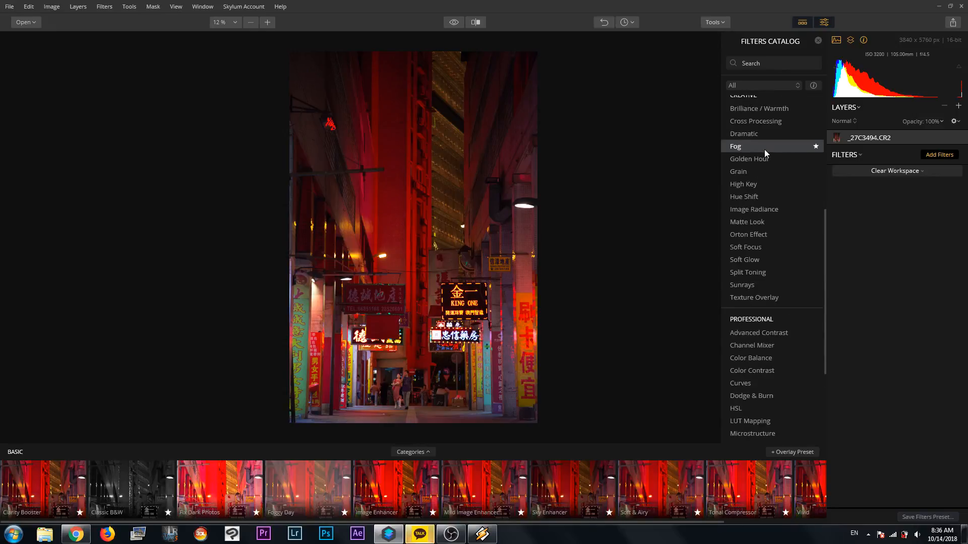
pyautogui.scroll(6, 764, 149)
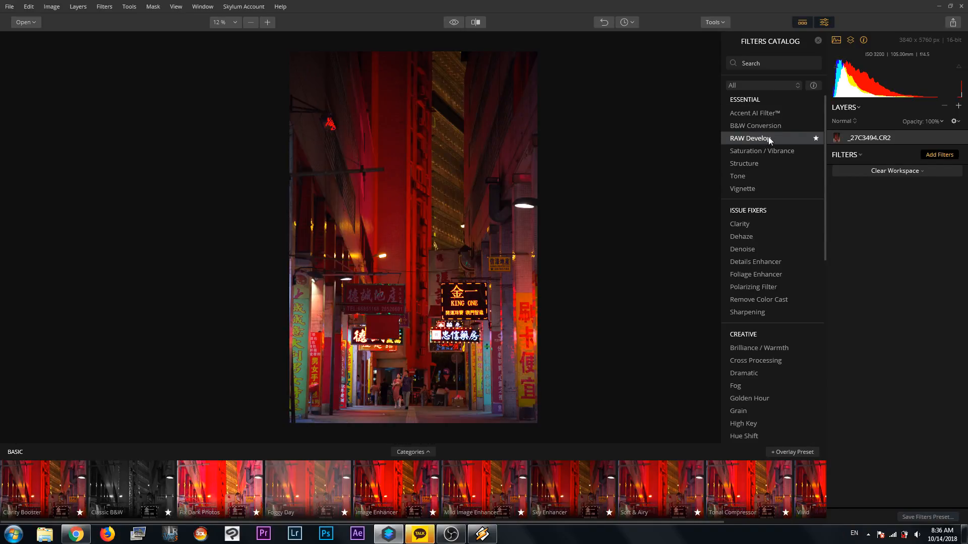
pyautogui.click(768, 139)
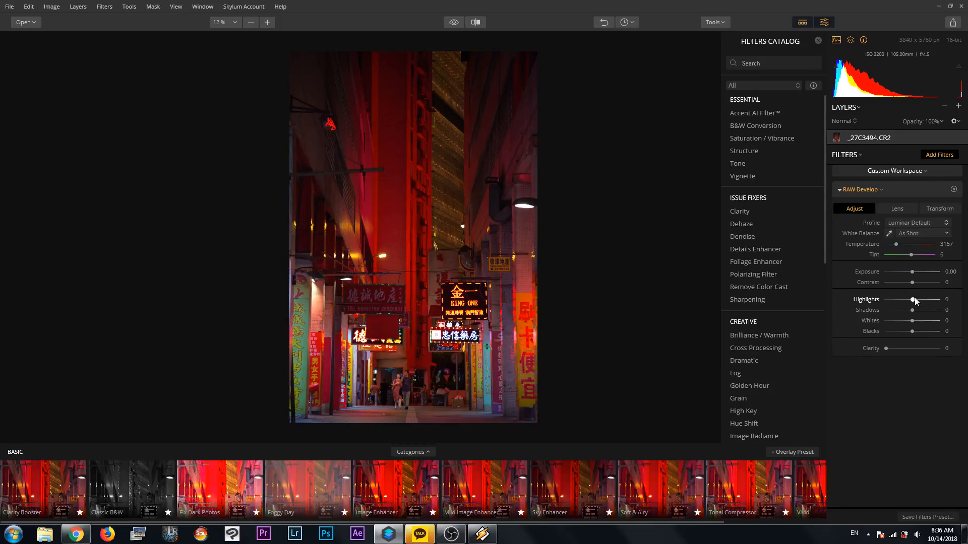
# In RAW Develop, set Highlights to -100, Shadows to 100, Whites to -100, Blacks to 100 and Contrast to 100.
pyautogui.moveTo(915, 301); pyautogui.dragTo(934, 317)
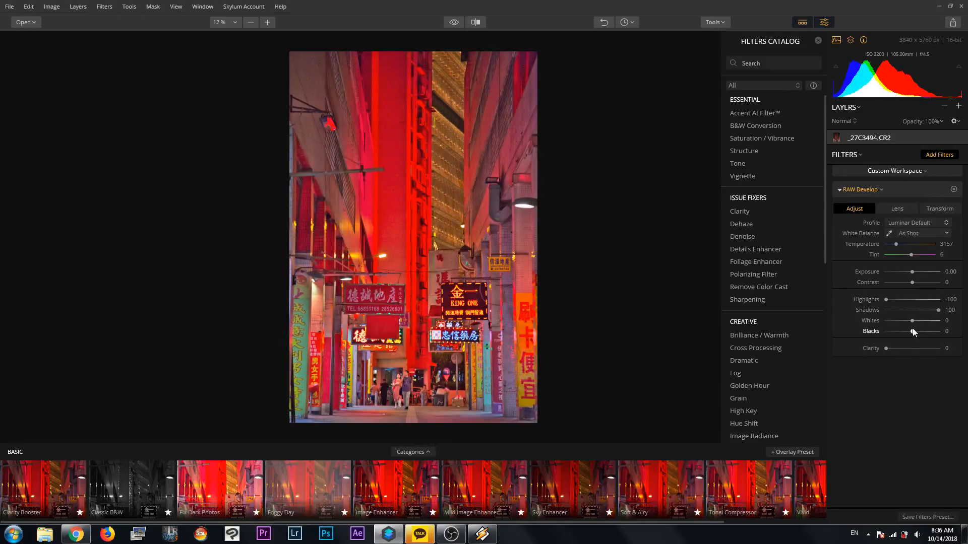
pyautogui.moveTo(916, 331); pyautogui.dragTo(875, 322)
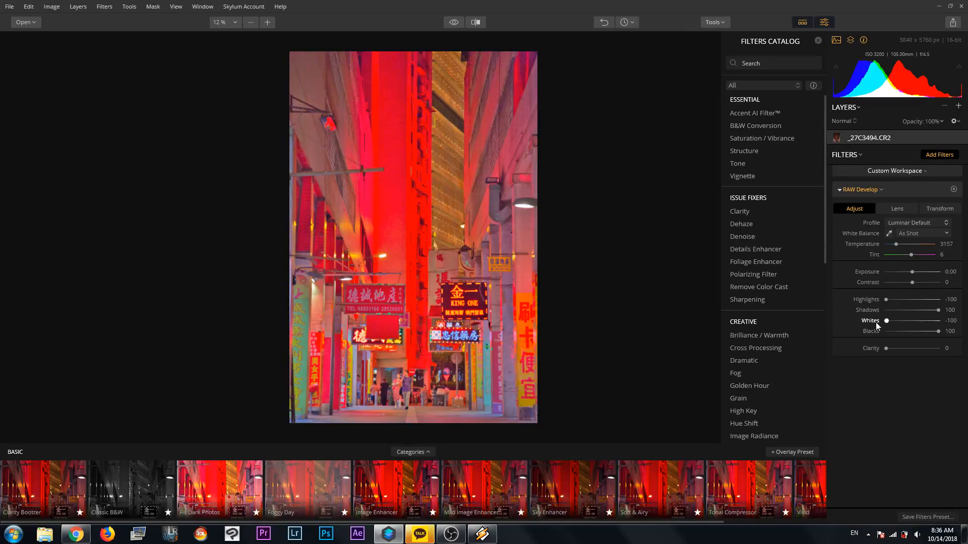
pyautogui.moveTo(912, 283); pyautogui.dragTo(943, 285)
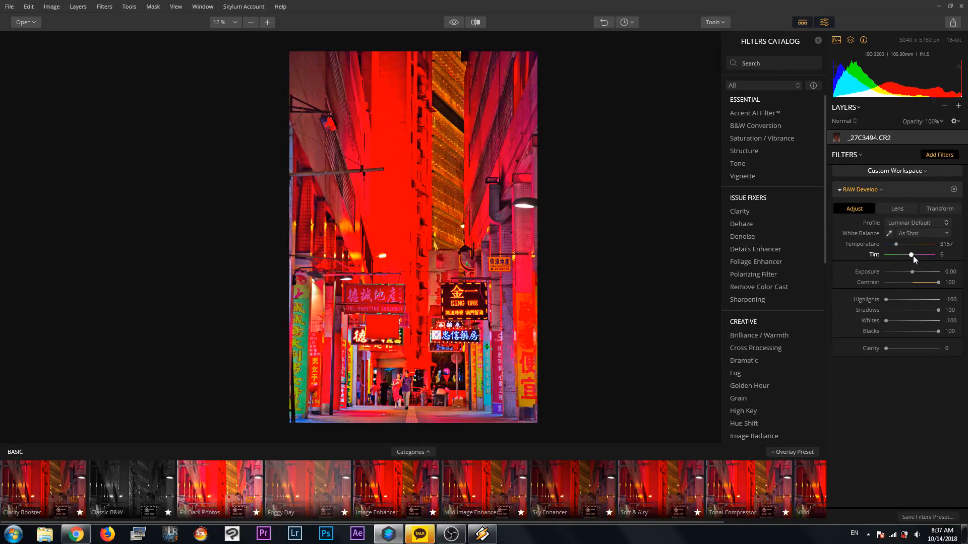
# Add a single Saturation / Vibrance filter, removing the accidental duplicate, and set Saturation to -50.
pyautogui.click(760, 138)
pyautogui.click(760, 138)
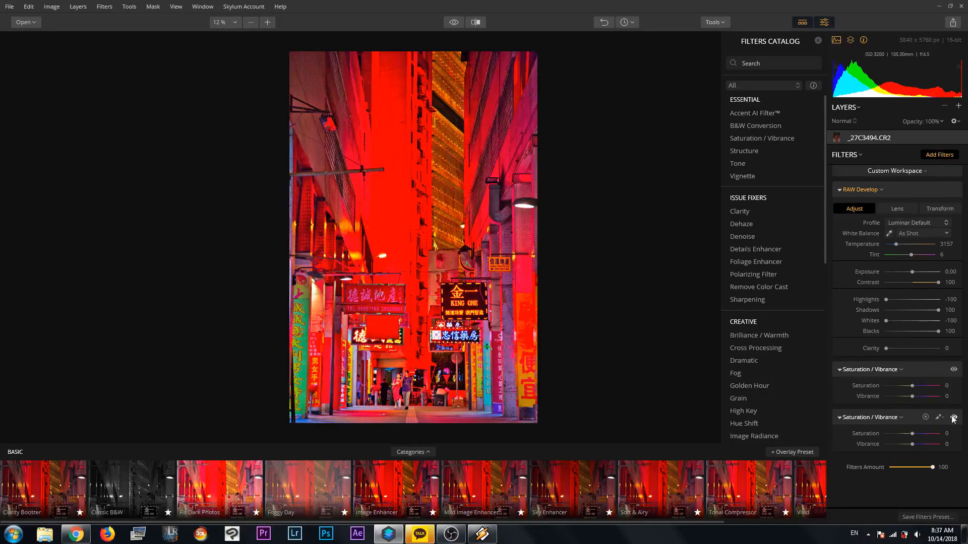
pyautogui.click(926, 417)
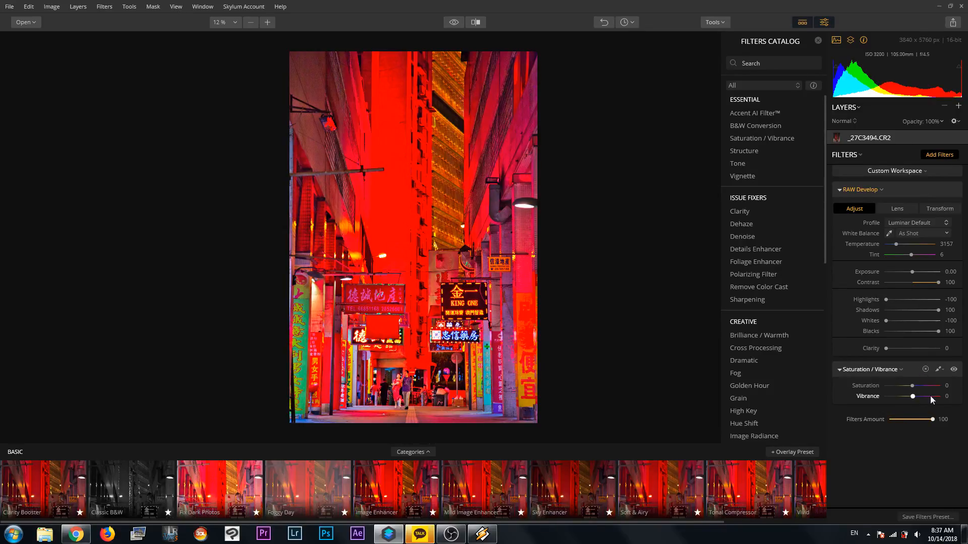
pyautogui.moveTo(913, 386); pyautogui.dragTo(902, 386)
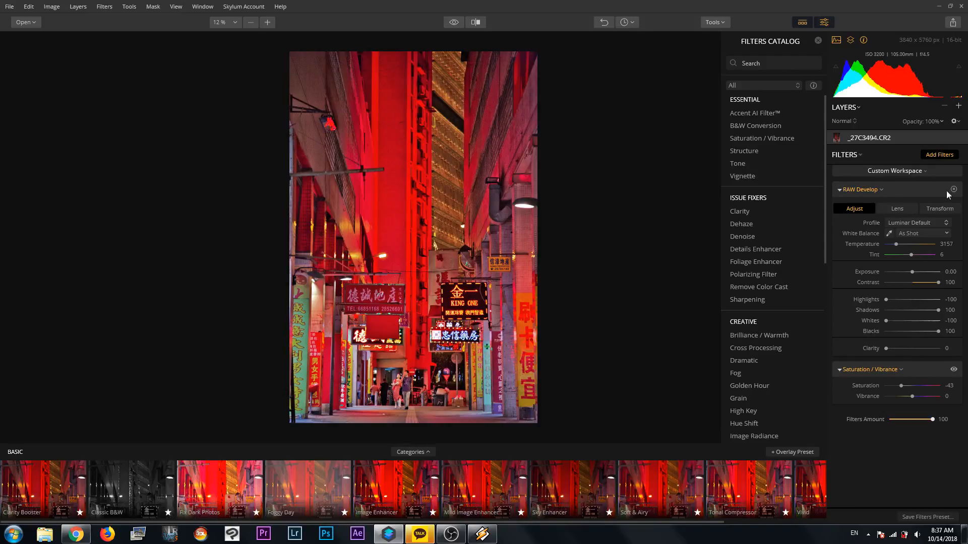
pyautogui.click(882, 189)
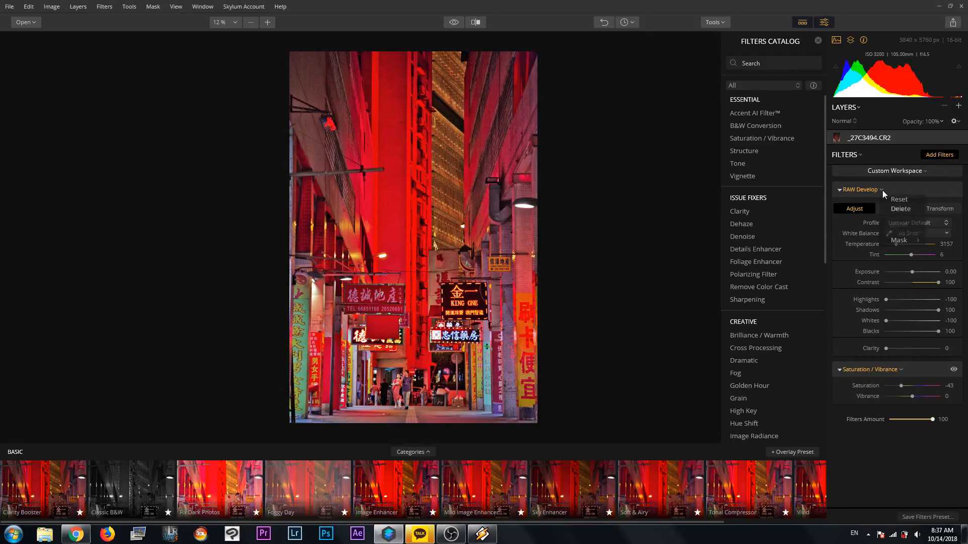
pyautogui.click(882, 189)
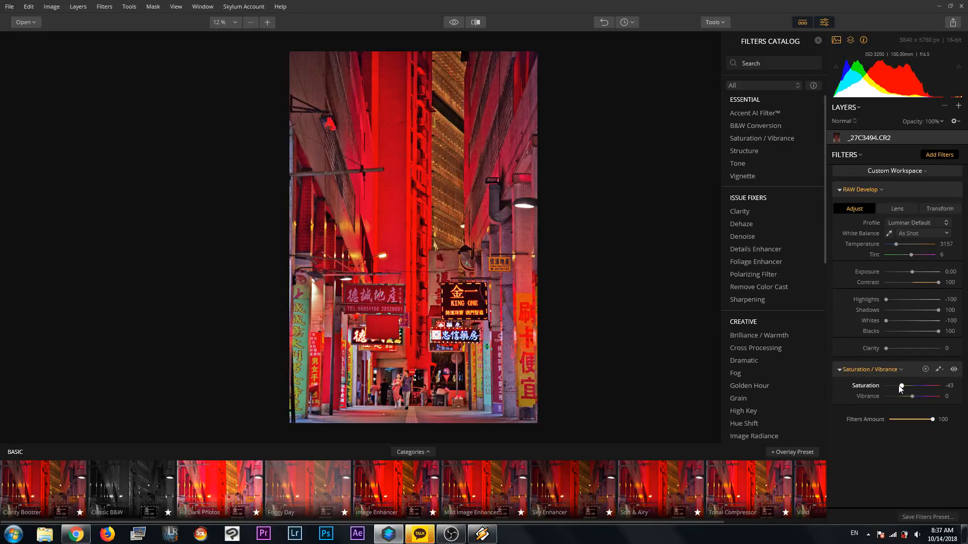
pyautogui.moveTo(903, 386); pyautogui.dragTo(900, 386)
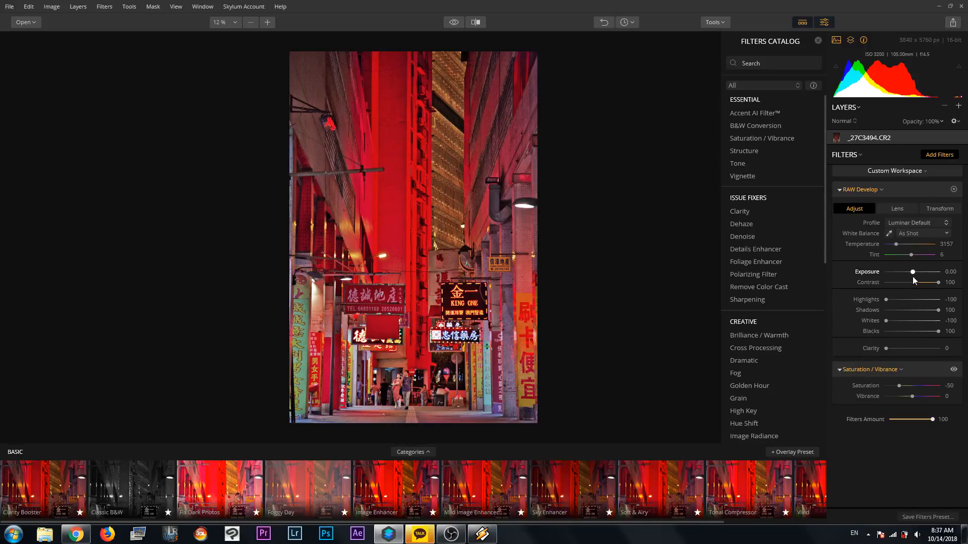
# Lower the RAW Develop Exposure to -0.39 and set Vibrance to 2.
pyautogui.moveTo(912, 274); pyautogui.dragTo(909, 275)
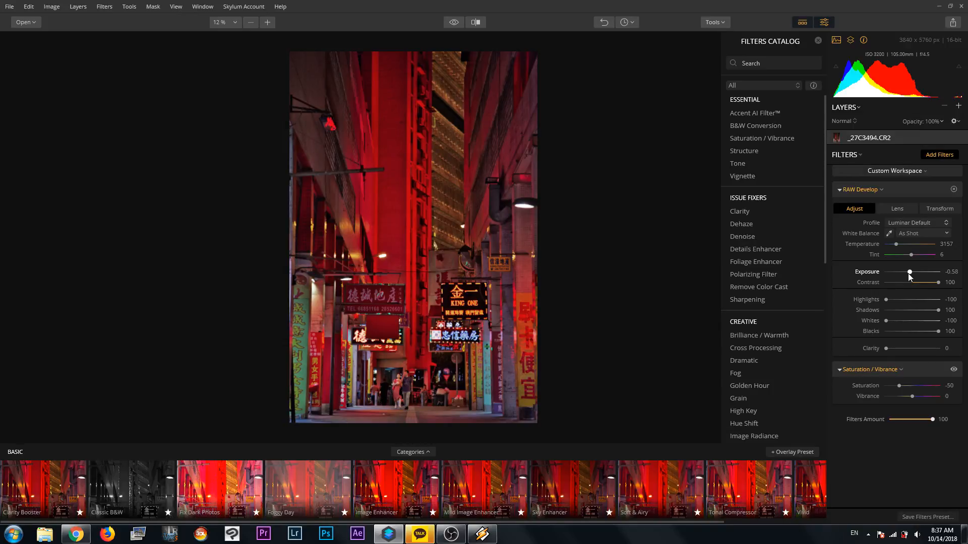
pyautogui.moveTo(909, 273); pyautogui.dragTo(907, 273)
pyautogui.moveTo(907, 273); pyautogui.dragTo(910, 274)
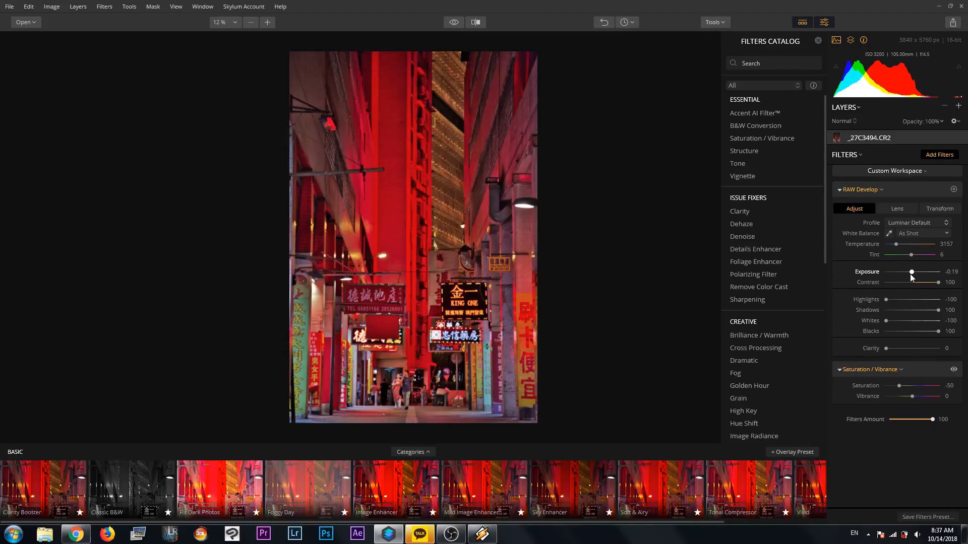
pyautogui.moveTo(910, 274); pyautogui.dragTo(910, 275)
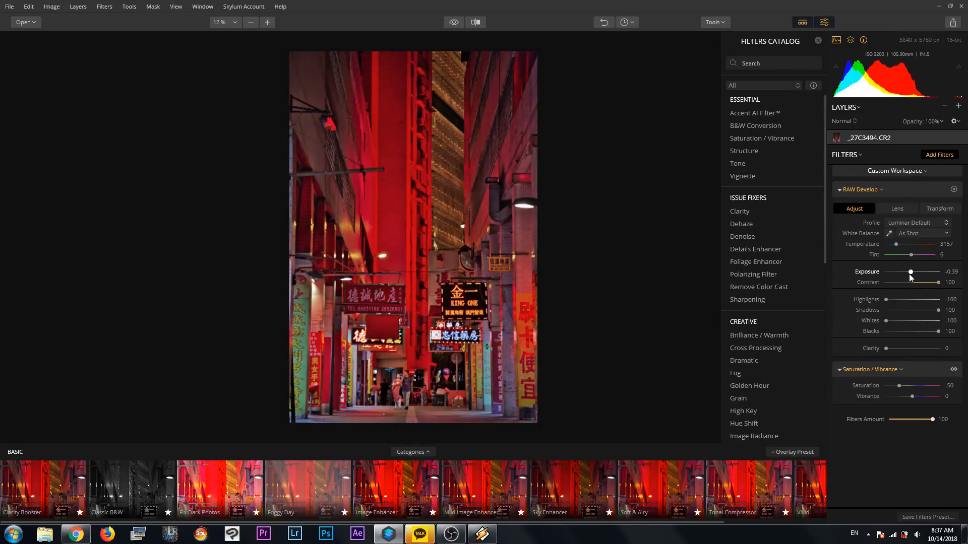
pyautogui.moveTo(911, 396); pyautogui.dragTo(918, 397)
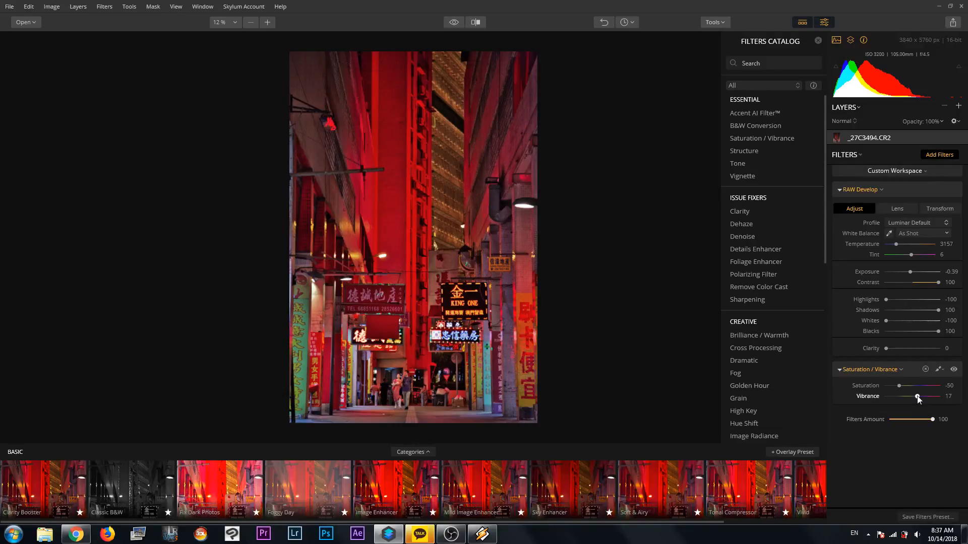
pyautogui.moveTo(918, 396); pyautogui.dragTo(914, 397)
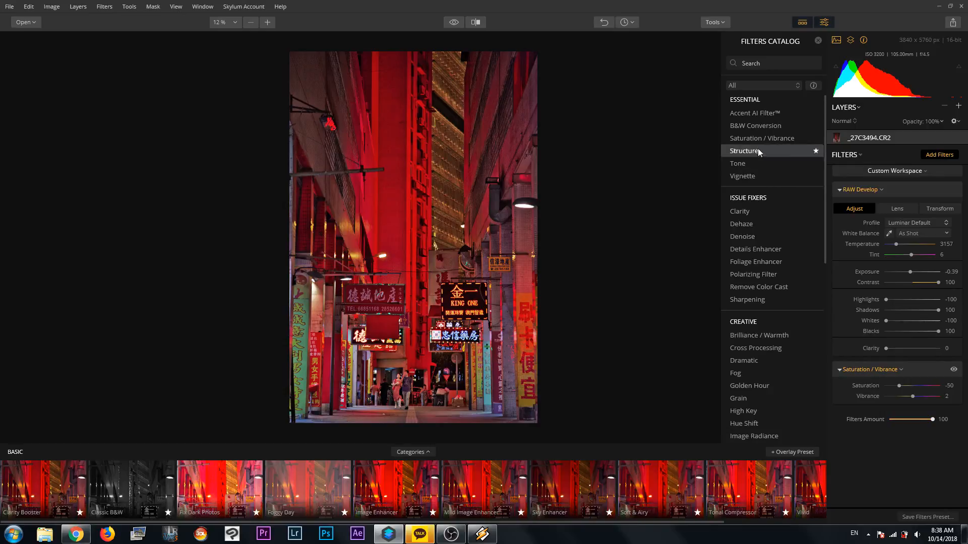
# Add a single Vignette filter, removing the accidental duplicate, and set its Amount to -62.
pyautogui.scroll(-3, 804, 303)
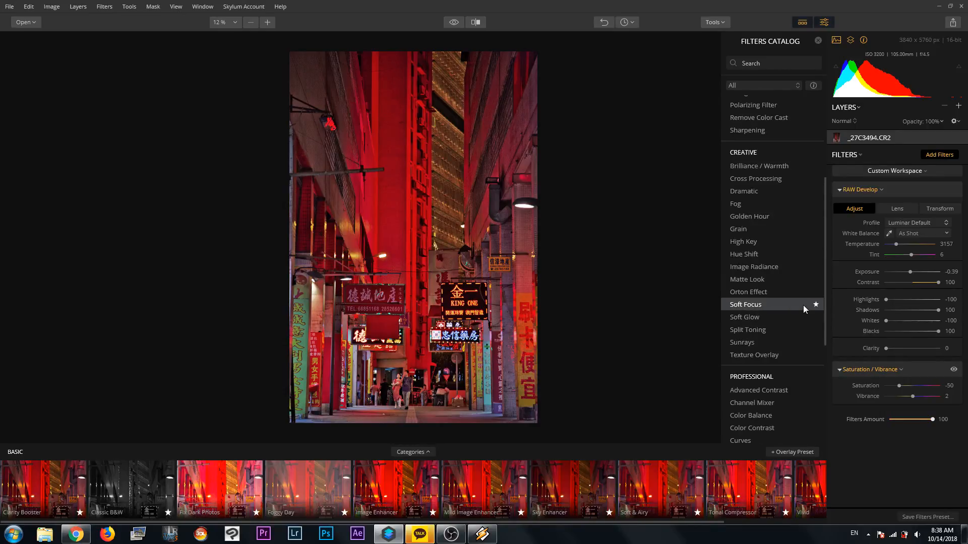
pyautogui.scroll(-4, 791, 303)
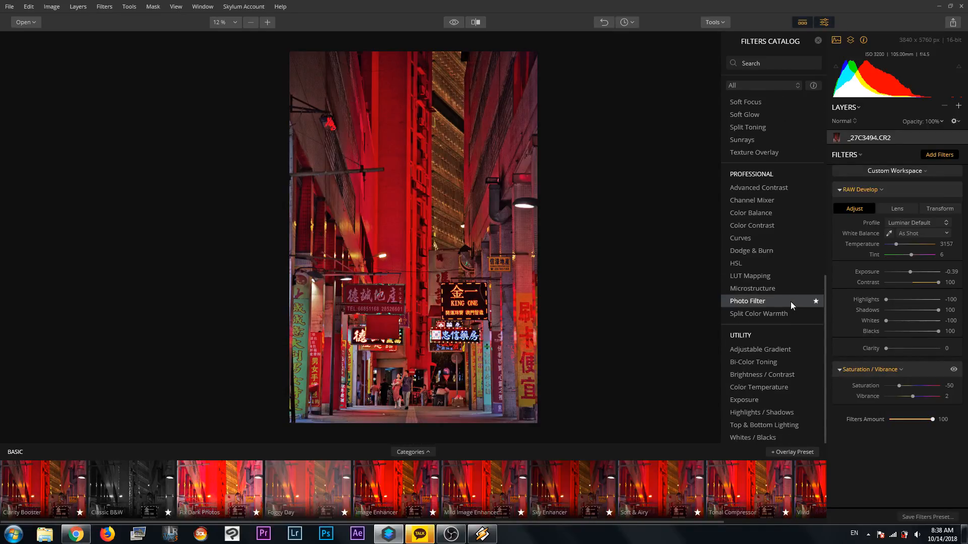
pyautogui.scroll(6, 790, 298)
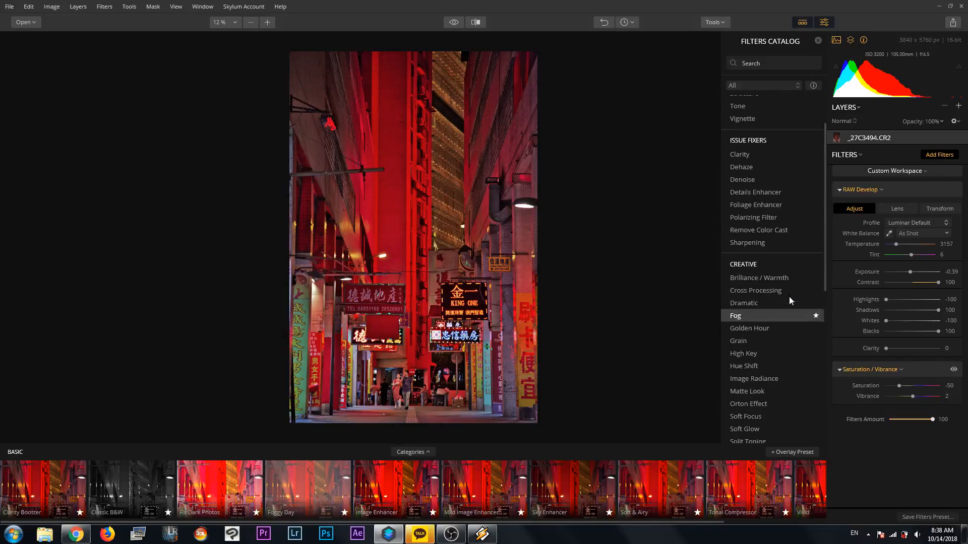
pyautogui.scroll(1, 789, 301)
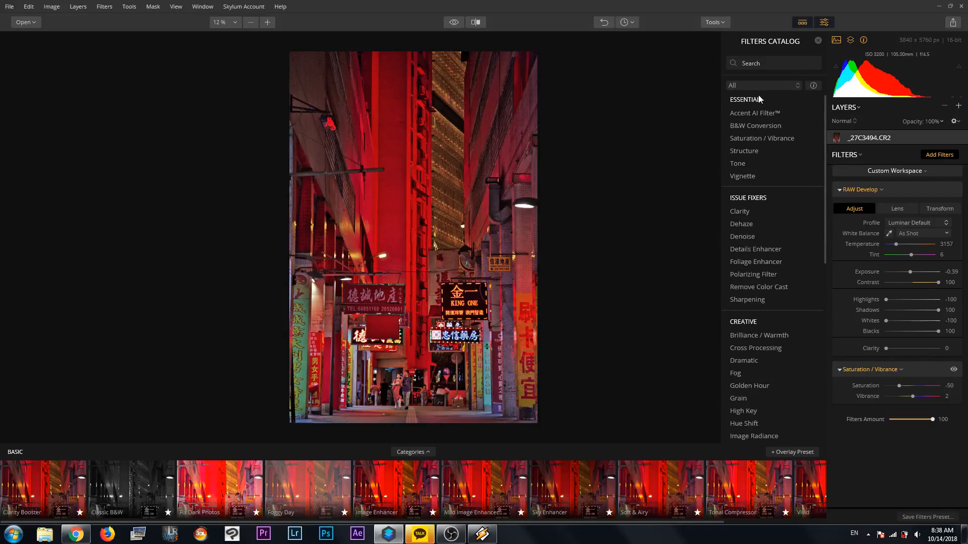
pyautogui.click(742, 176)
pyautogui.click(743, 176)
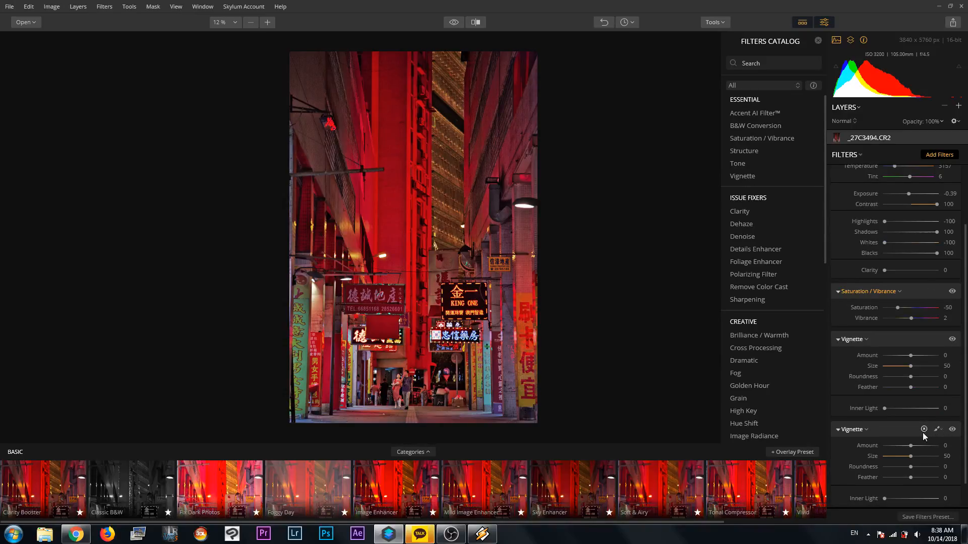
pyautogui.click(923, 430)
pyautogui.scroll(-1, 923, 444)
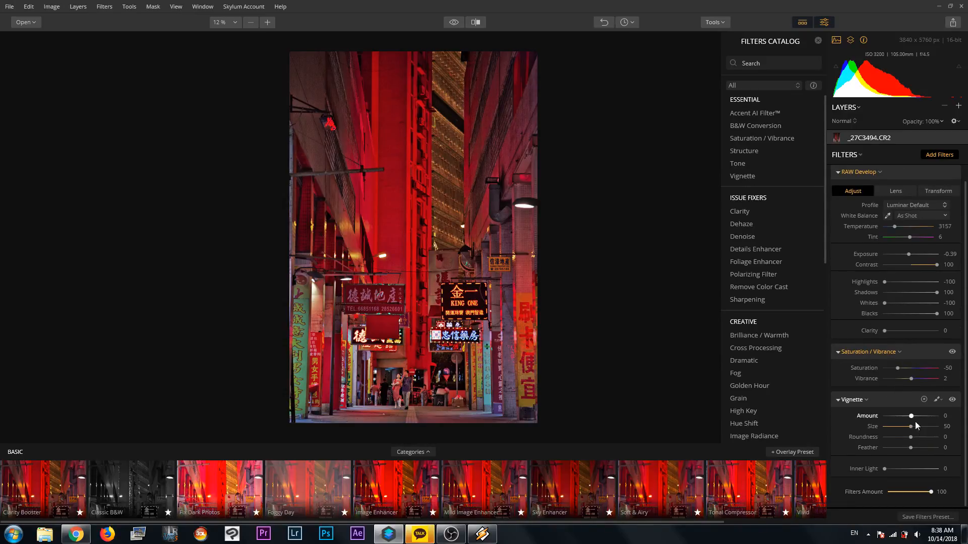
pyautogui.moveTo(911, 418); pyautogui.dragTo(894, 417)
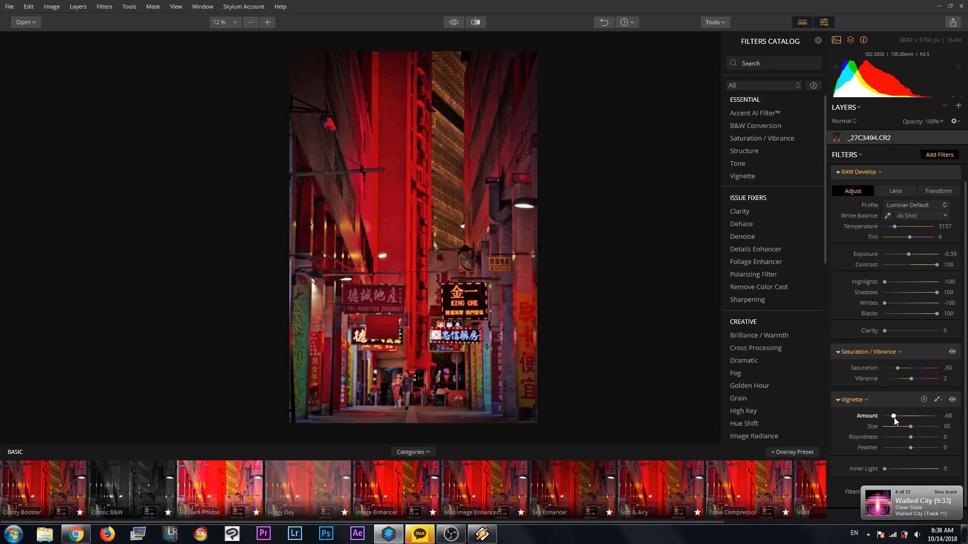
pyautogui.moveTo(894, 417); pyautogui.dragTo(895, 418)
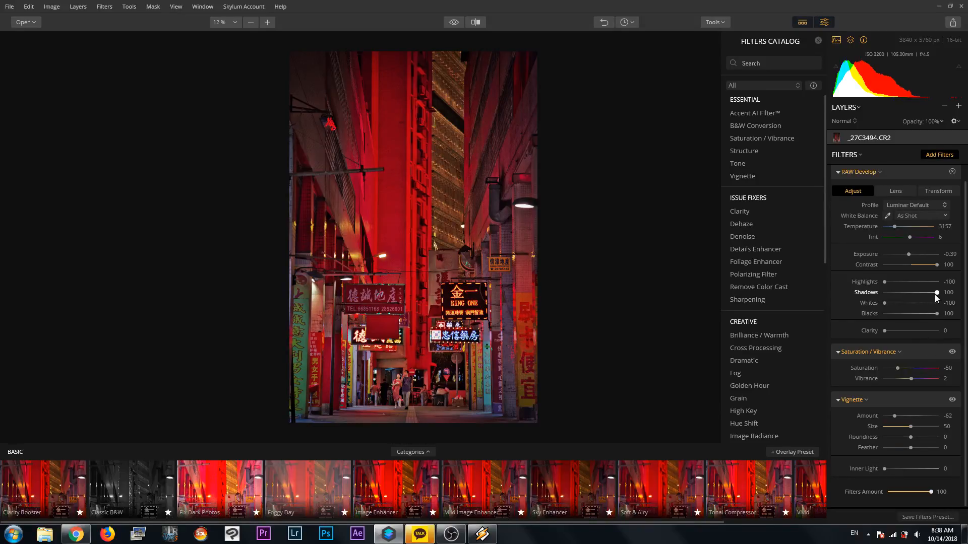
# Reduce the RAW Develop Shadows to 48 and raise Vibrance to 30.
pyautogui.moveTo(936, 293); pyautogui.dragTo(926, 293)
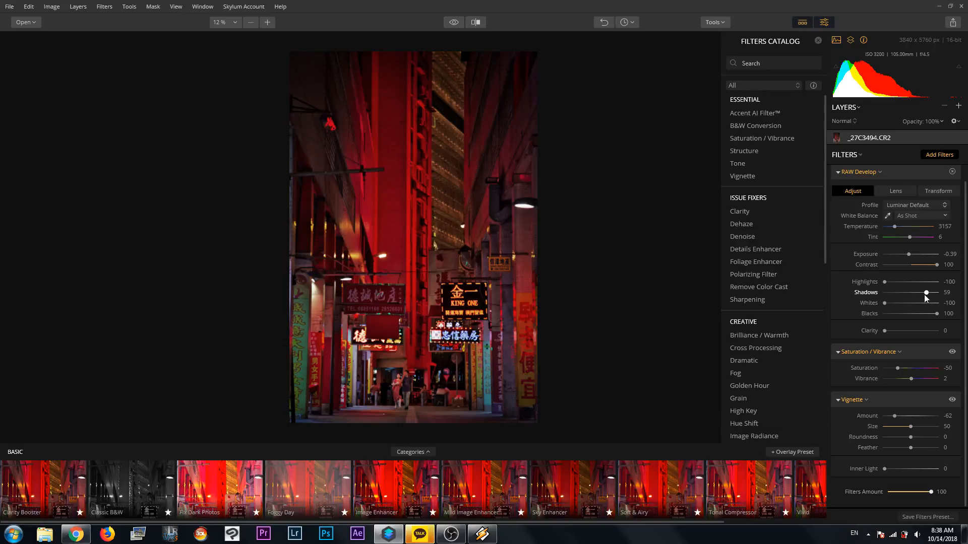
pyautogui.moveTo(919, 295); pyautogui.dragTo(918, 295)
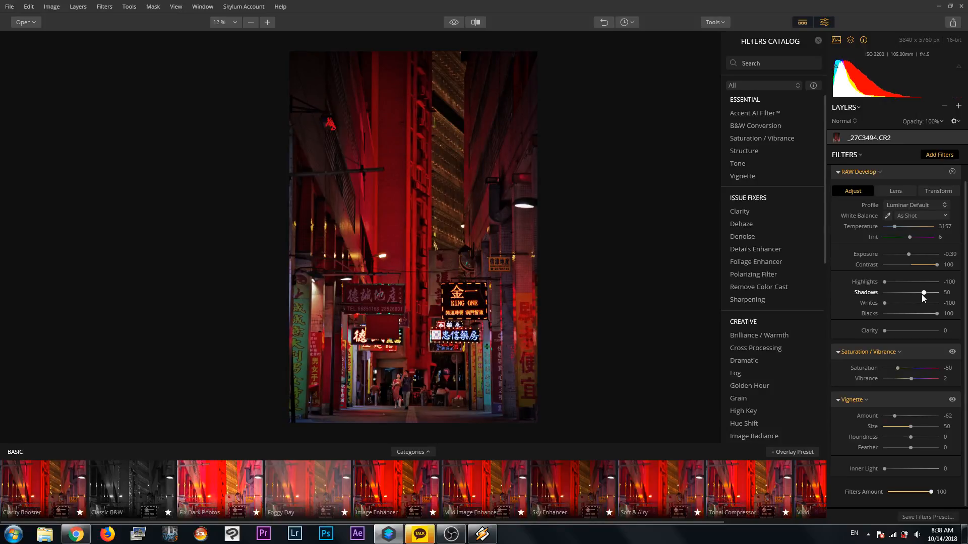
pyautogui.moveTo(922, 295); pyautogui.dragTo(925, 294)
pyautogui.click(915, 380)
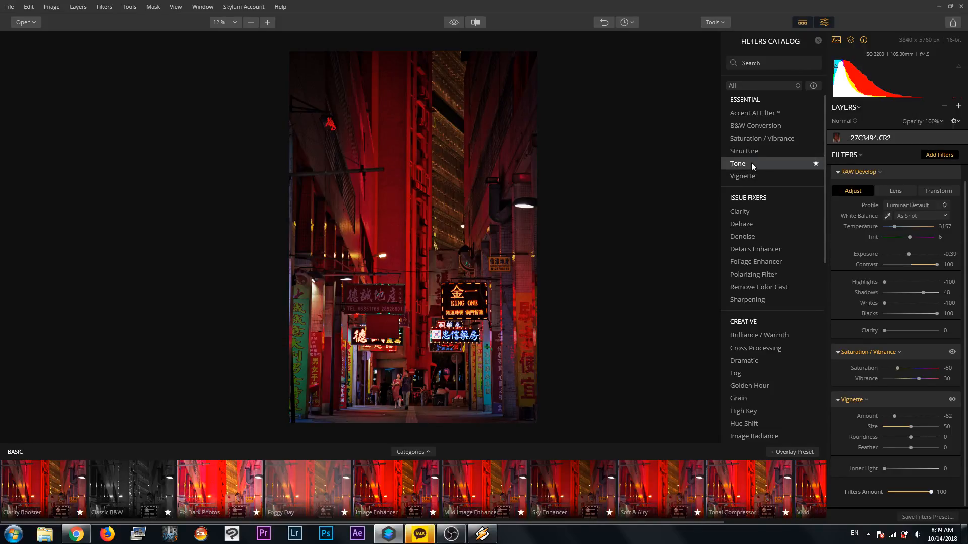
# Try the Clarity filter from the Issue Fixers group on the photo and remove it again.
pyautogui.click(764, 214)
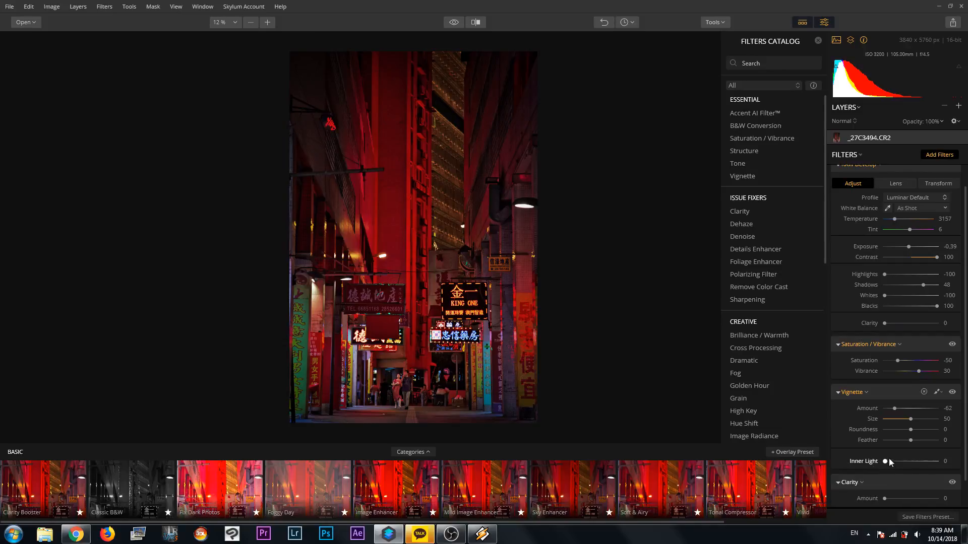
pyautogui.scroll(-1, 918, 428)
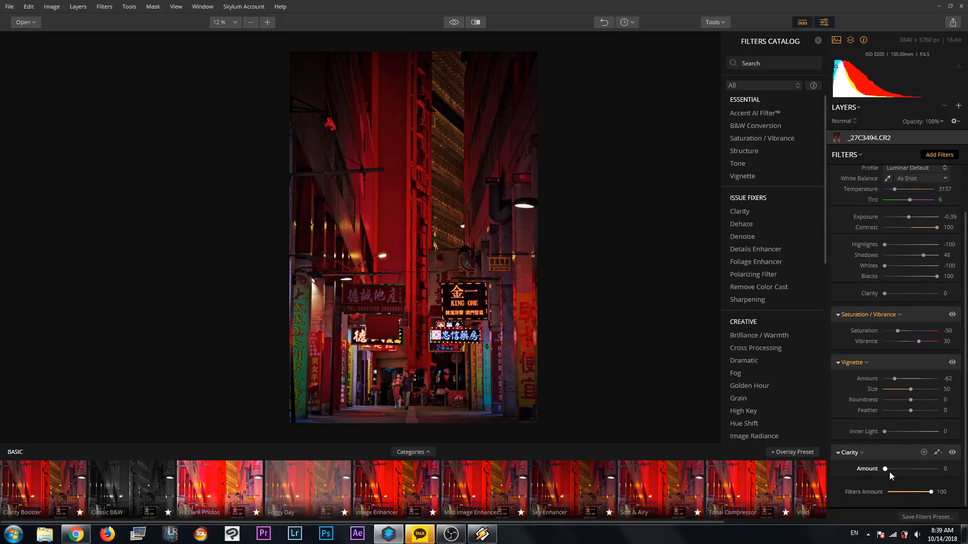
pyautogui.moveTo(886, 469)
pyautogui.mouseDown()
pyautogui.moveTo(964, 477)
pyautogui.moveTo(872, 483)
pyautogui.mouseUp()
pyautogui.click(924, 453)
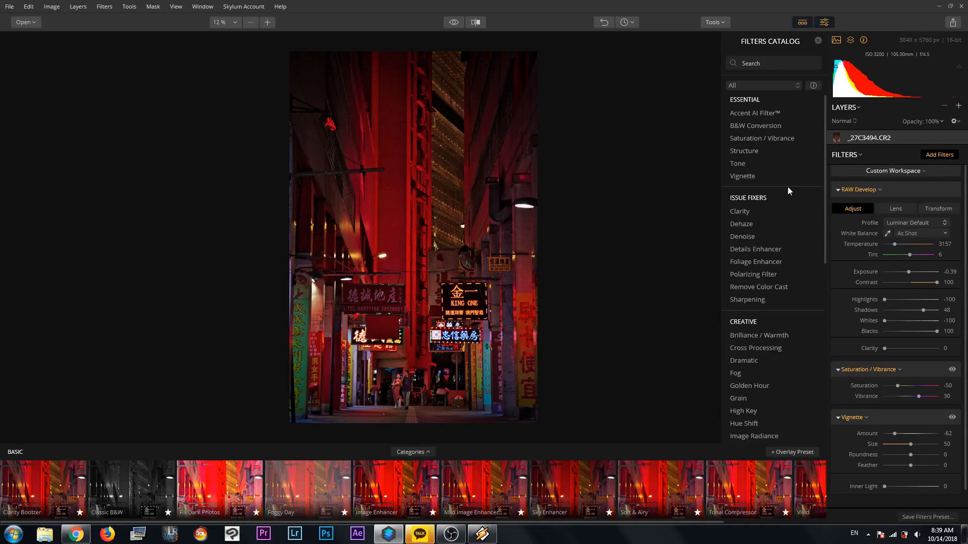
# Add a Denoise filter and set its Luminosity to 34, checking the noise on the red building walls up close.
pyautogui.click(755, 235)
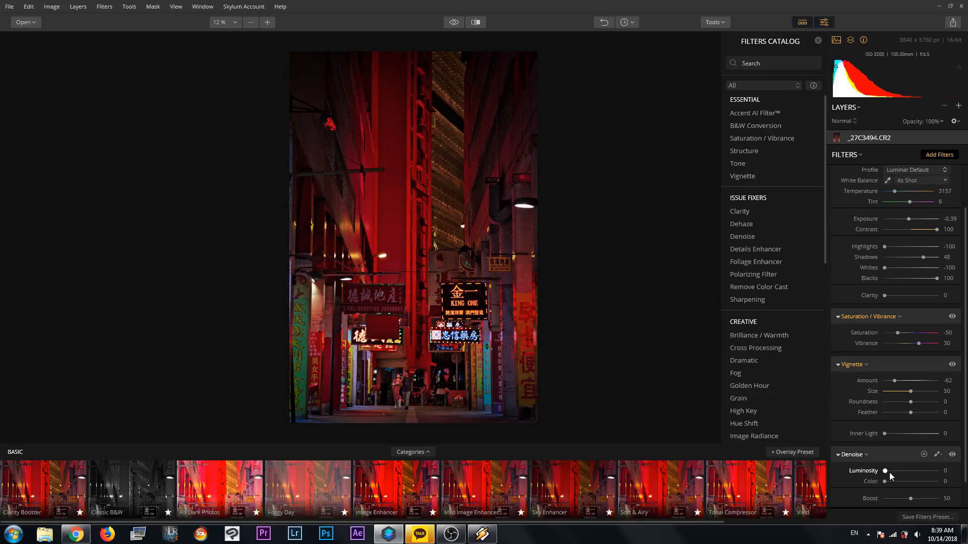
pyautogui.moveTo(889, 473); pyautogui.dragTo(901, 473)
pyautogui.doubleClick(907, 473)
pyautogui.scroll(5, 477, 220)
pyautogui.moveTo(257, 217); pyautogui.dragTo(631, 108)
pyautogui.scroll(3, 192, 154)
pyautogui.moveTo(186, 194); pyautogui.dragTo(487, 379)
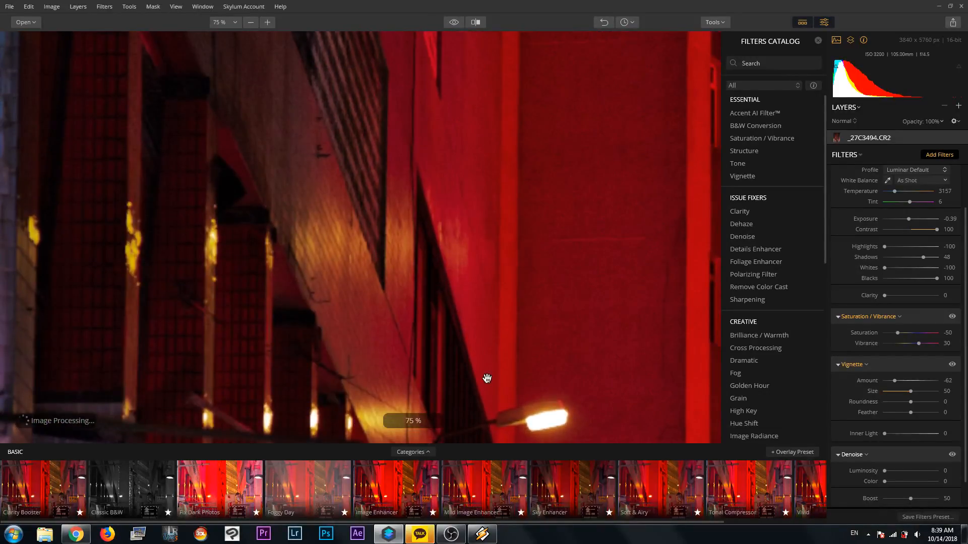
pyautogui.click(904, 471)
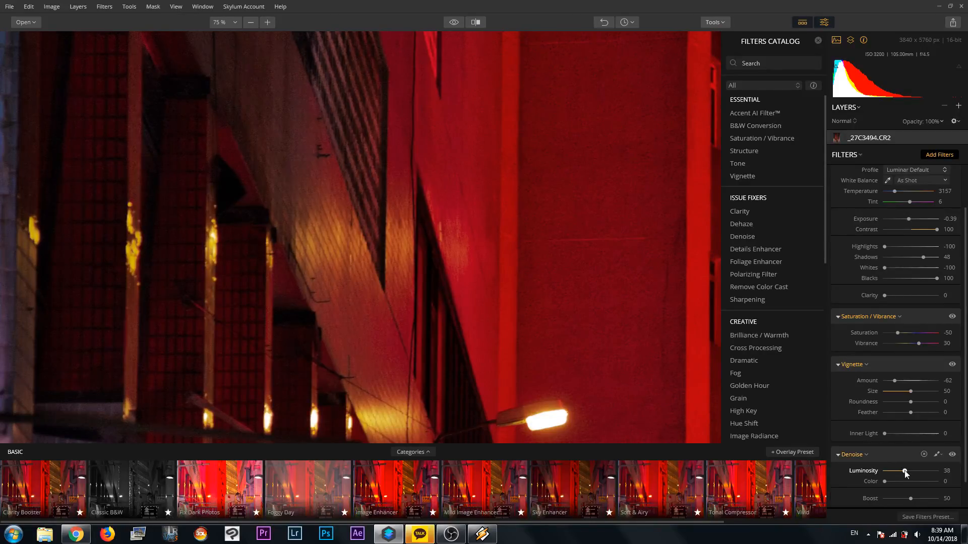
pyautogui.moveTo(905, 471); pyautogui.dragTo(903, 471)
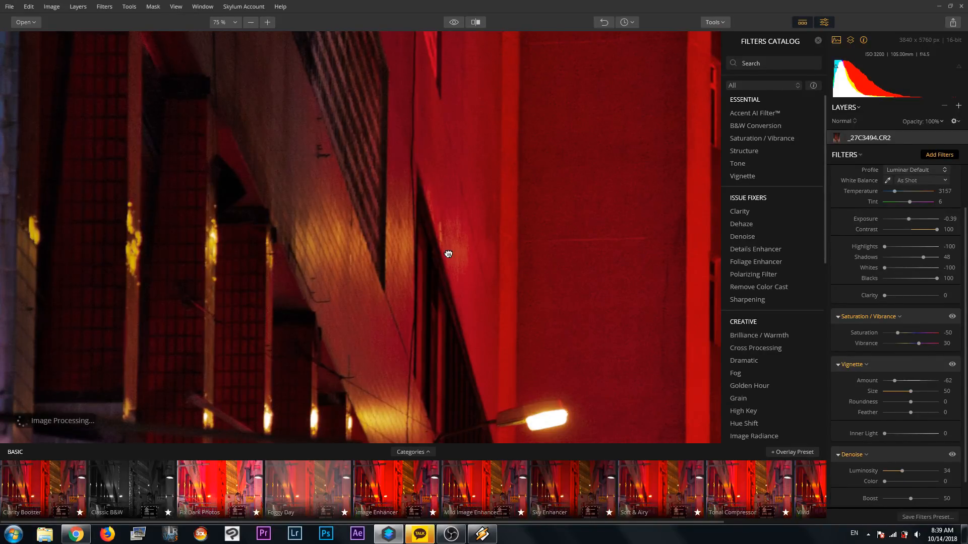
pyautogui.scroll(-3, 423, 272)
pyautogui.scroll(-3, 415, 284)
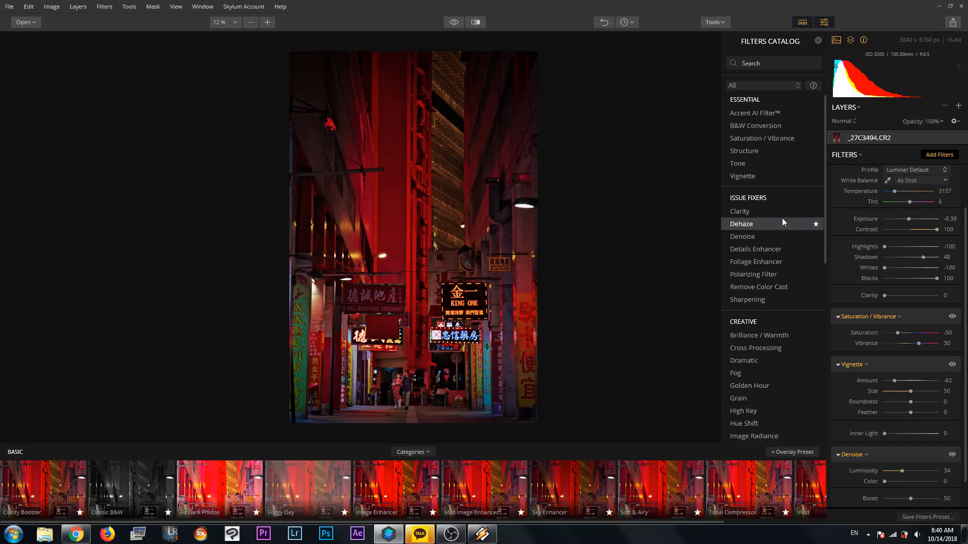
# Add a Details Enhancer filter and set its Large details to 10 after trying both extremes.
pyautogui.click(779, 250)
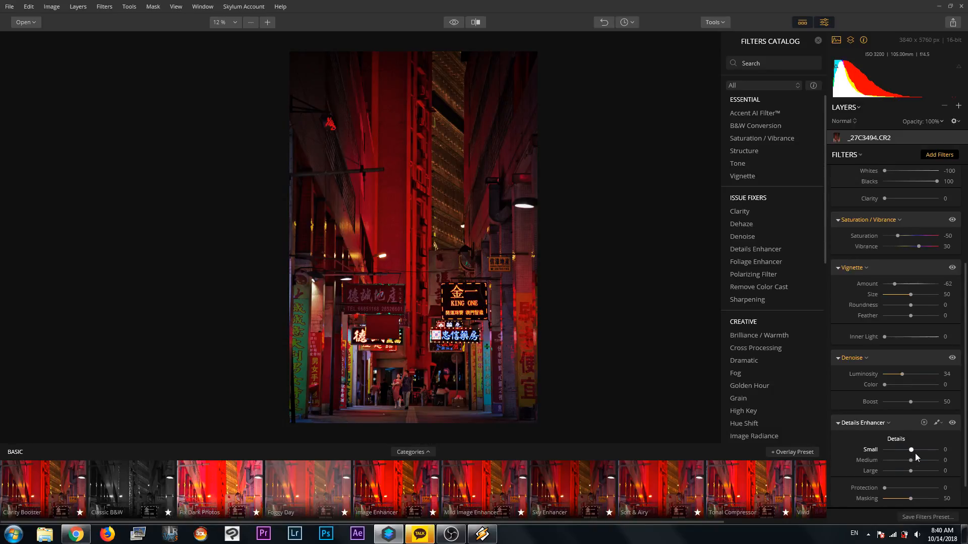
pyautogui.click(913, 471)
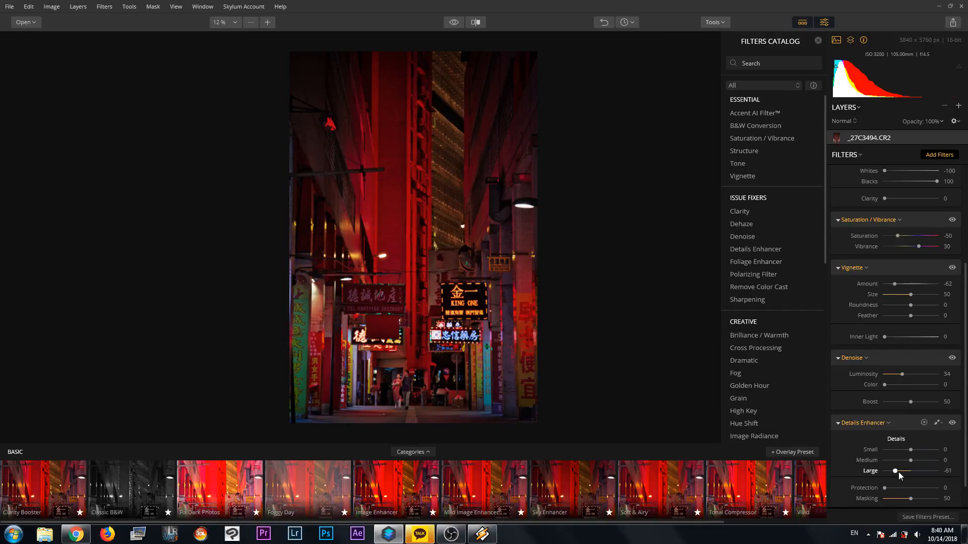
pyautogui.moveTo(898, 472); pyautogui.dragTo(958, 471)
pyautogui.doubleClick(872, 471)
pyautogui.moveTo(913, 472); pyautogui.dragTo(916, 472)
pyautogui.scroll(-1, 902, 456)
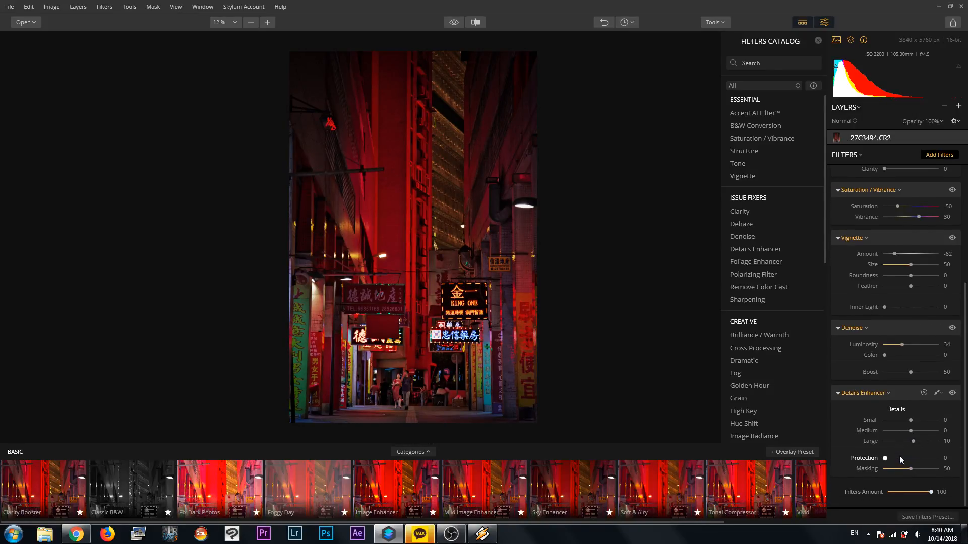
# Add the Accent AI Filter and set its Boost to 17.
pyautogui.click(764, 114)
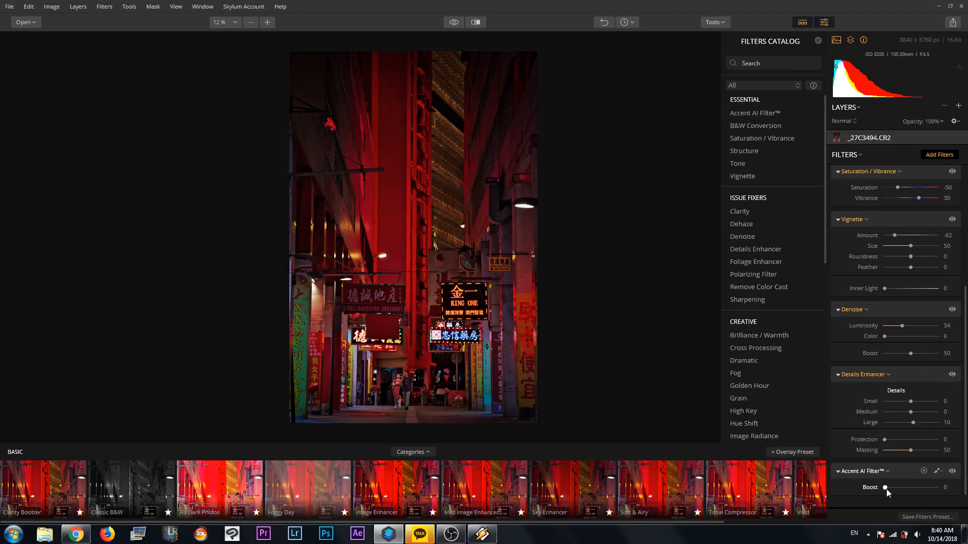
pyautogui.moveTo(886, 488)
pyautogui.mouseDown()
pyautogui.moveTo(936, 490)
pyautogui.moveTo(898, 487)
pyautogui.mouseUp()
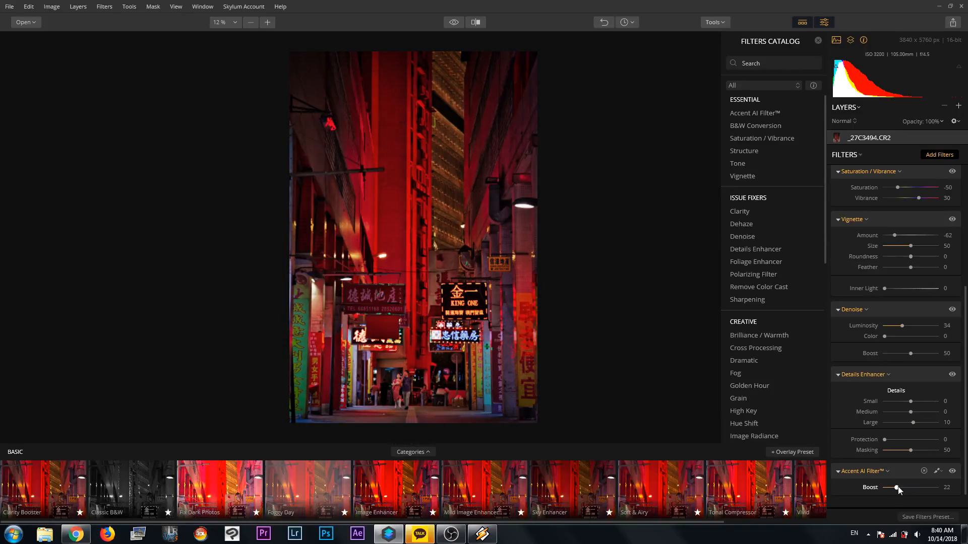
pyautogui.moveTo(902, 486)
pyautogui.mouseDown()
pyautogui.moveTo(882, 488)
pyautogui.moveTo(894, 488)
pyautogui.mouseUp()
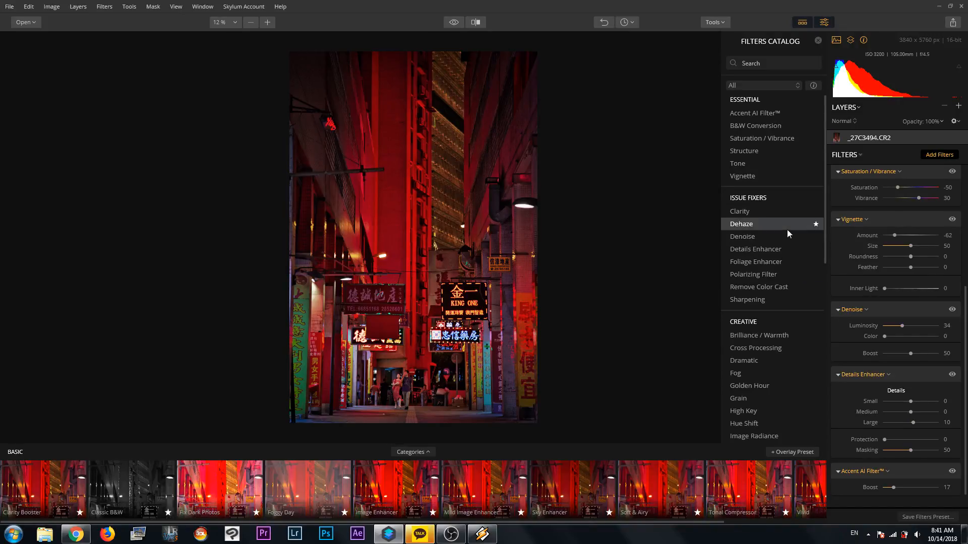
# Try the Brilliance / Warmth filter from the Creative group with Vividness at 31 and remove it again.
pyautogui.scroll(-1, 790, 242)
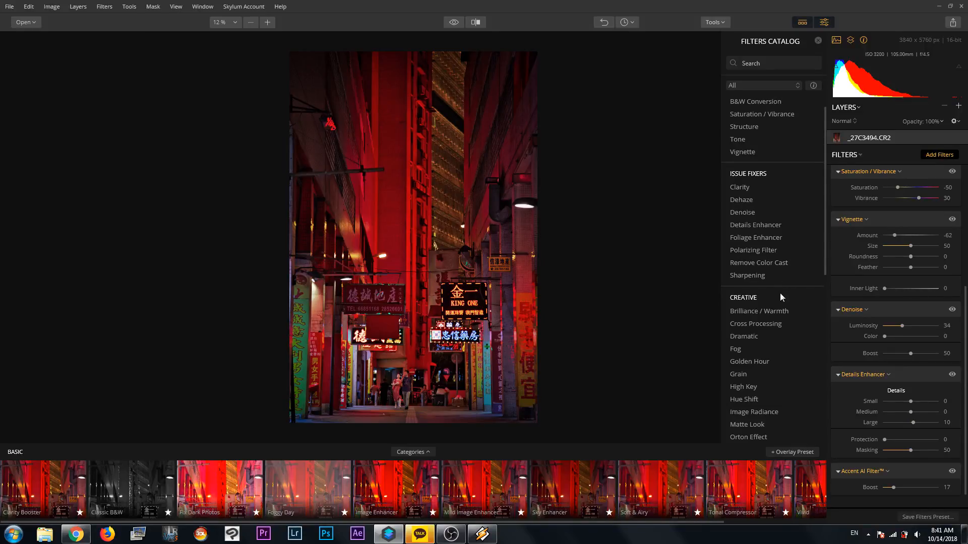
pyautogui.scroll(-3, 779, 292)
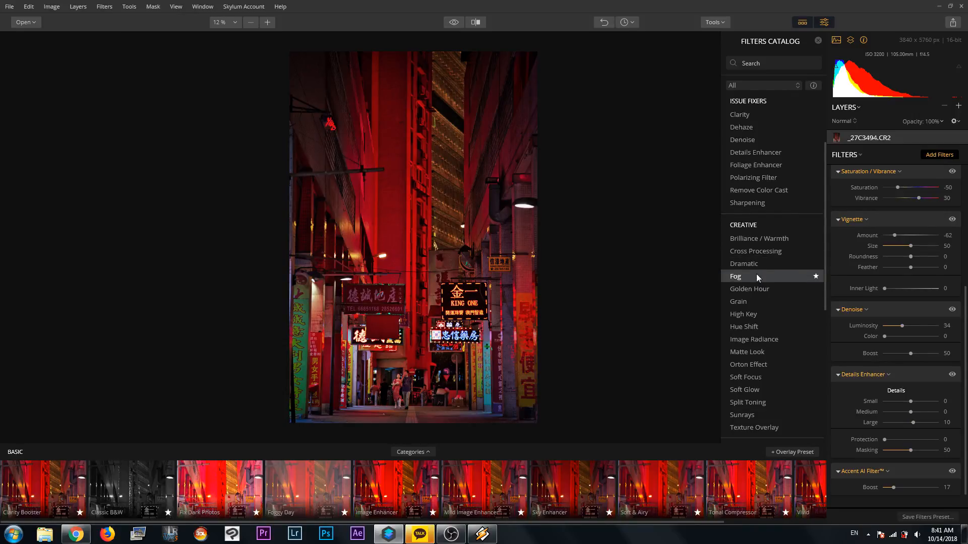
pyautogui.scroll(-1, 756, 276)
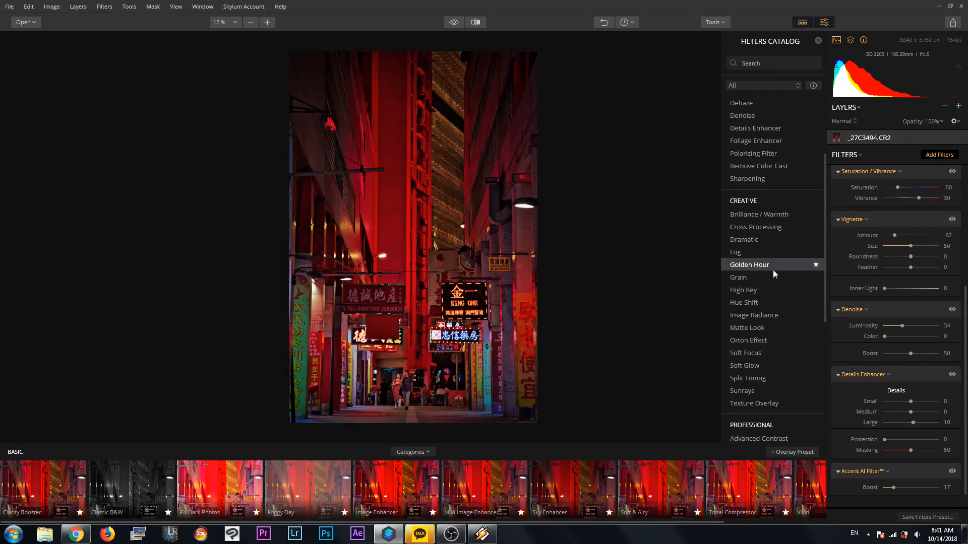
pyautogui.click(773, 216)
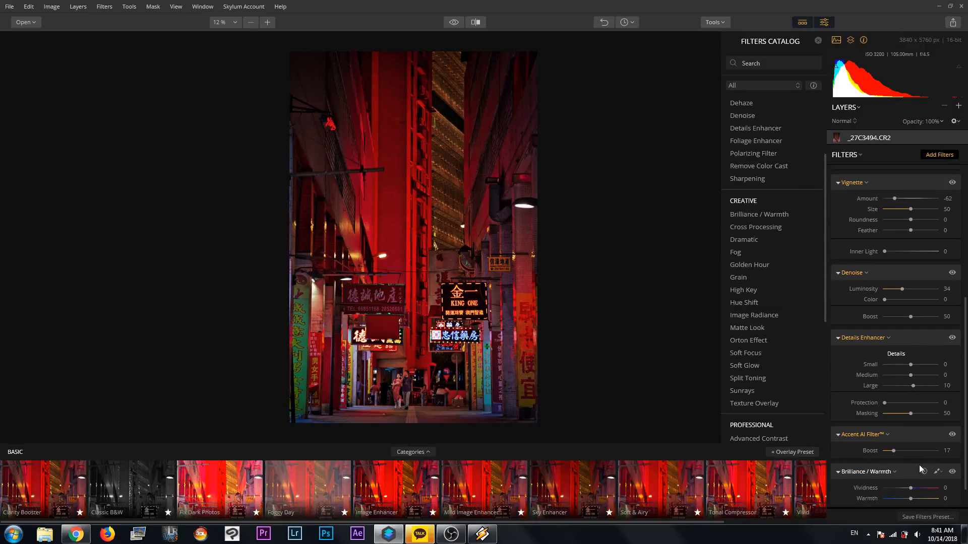
pyautogui.scroll(-2, 918, 465)
pyautogui.scroll(-1, 918, 468)
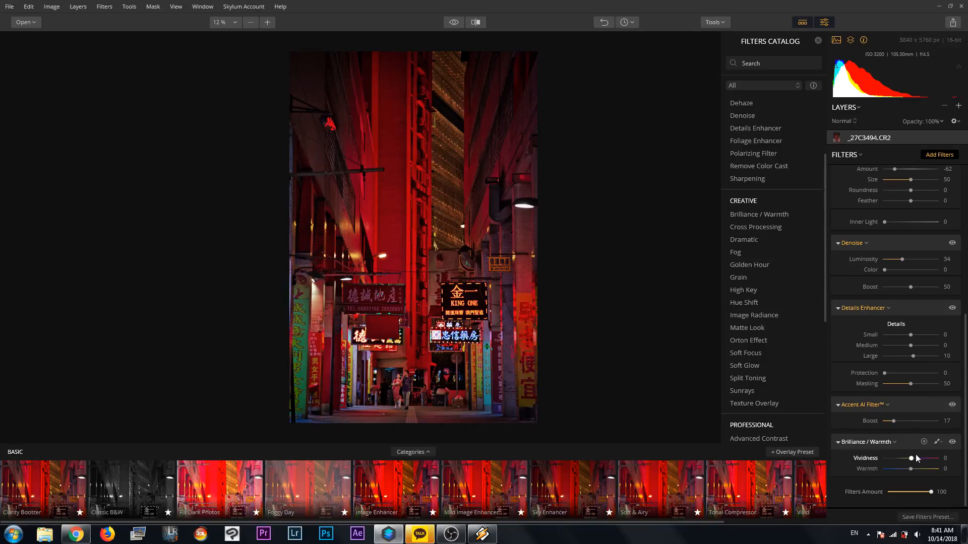
pyautogui.moveTo(911, 458); pyautogui.dragTo(920, 459)
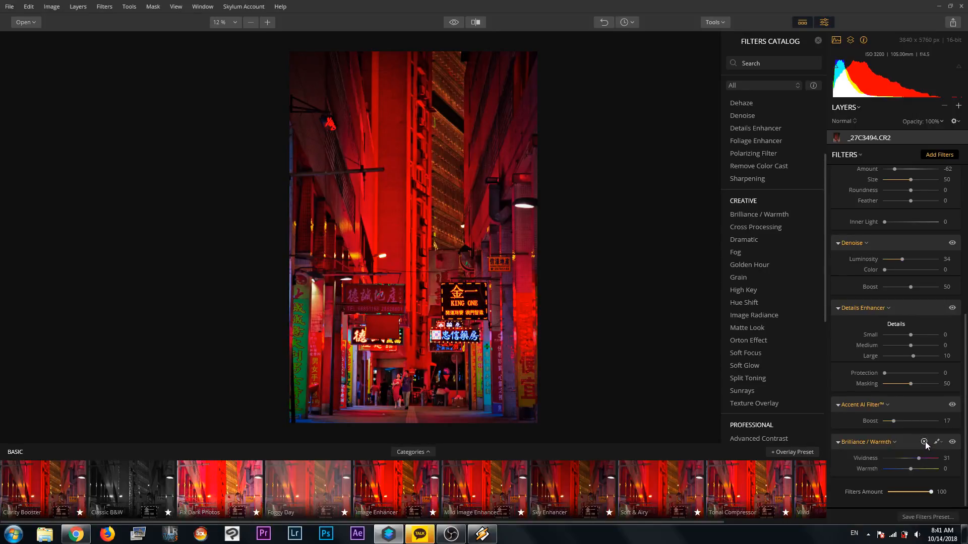
pyautogui.click(924, 441)
pyautogui.scroll(-3, 928, 435)
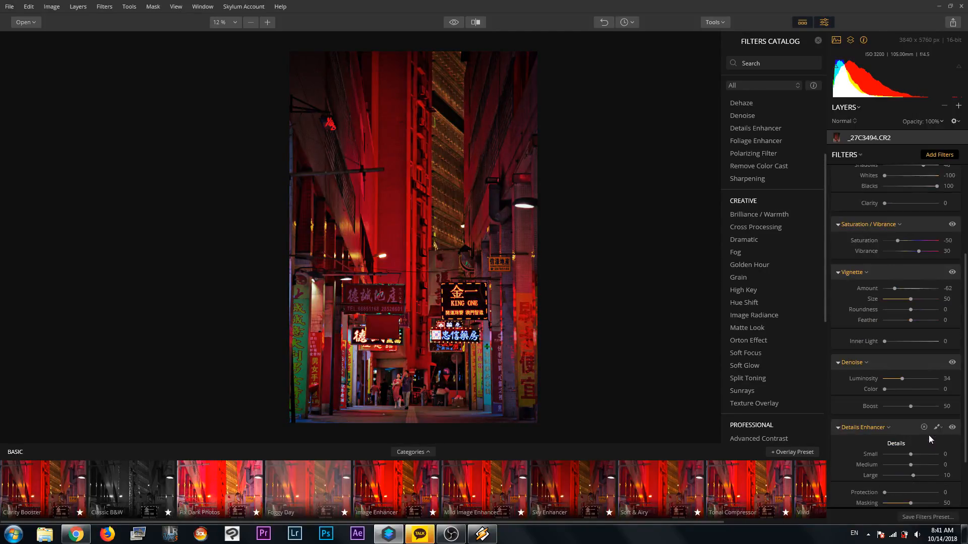
# Add a Cross Processing filter of type Monterey and set its Amount to 100.
pyautogui.click(767, 228)
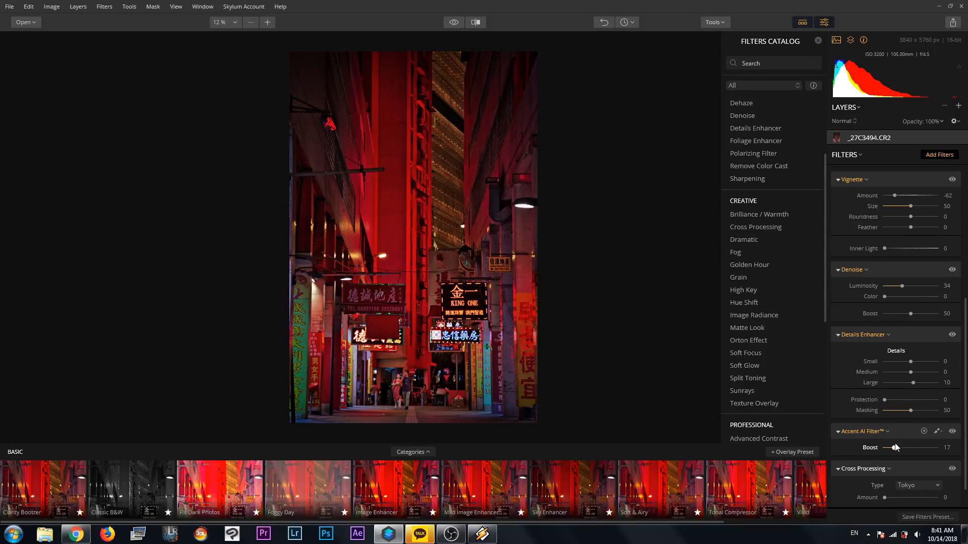
pyautogui.scroll(-1, 909, 355)
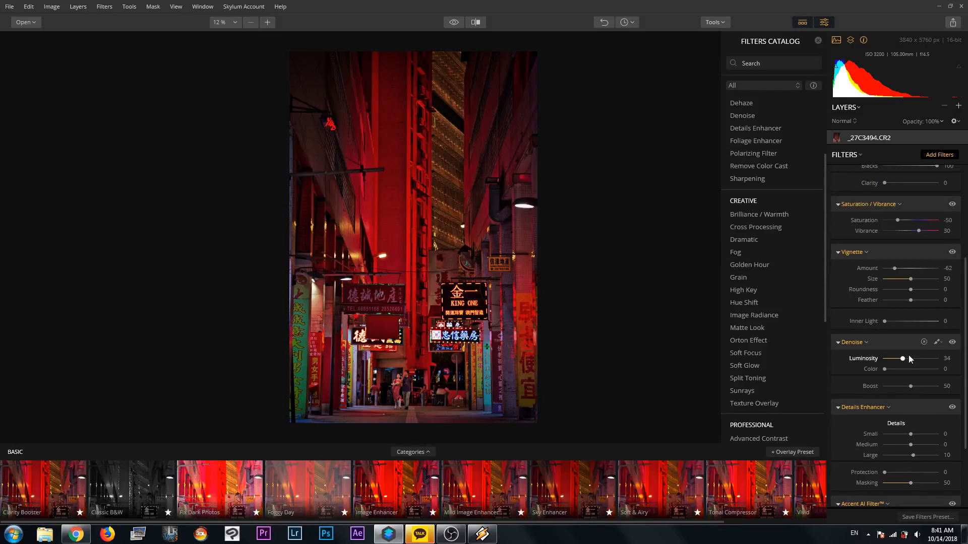
pyautogui.scroll(-1, 909, 359)
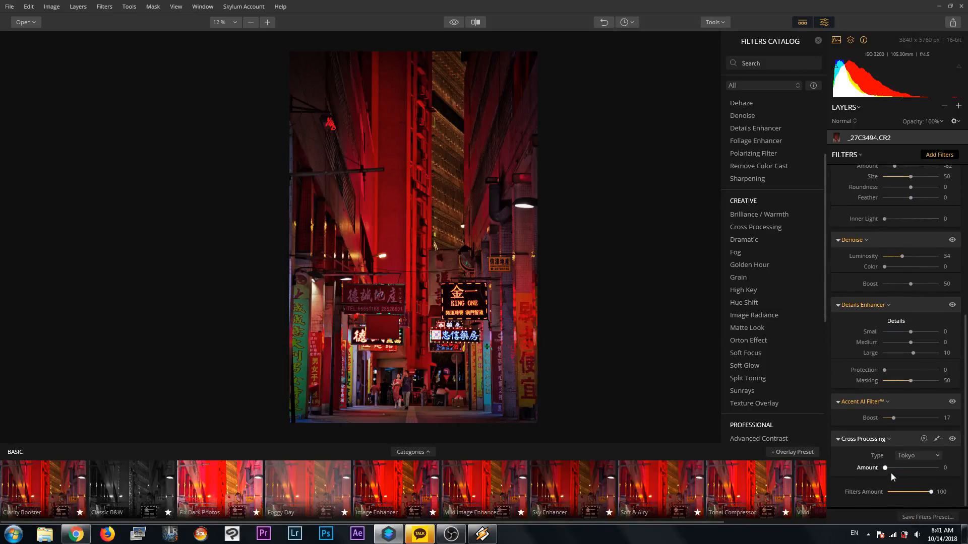
pyautogui.moveTo(885, 469); pyautogui.dragTo(813, 466)
pyautogui.click(930, 456)
pyautogui.click(930, 362)
pyautogui.moveTo(905, 469); pyautogui.dragTo(937, 469)
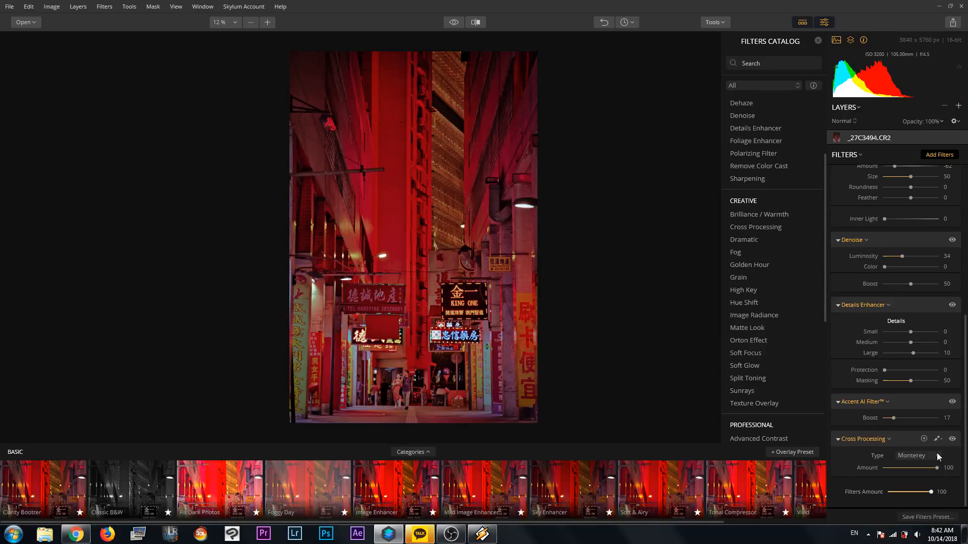
# Try the Chicago, Seattle and Auckland types of Cross Processing at Amount 100 on the photo.
pyautogui.click(929, 455)
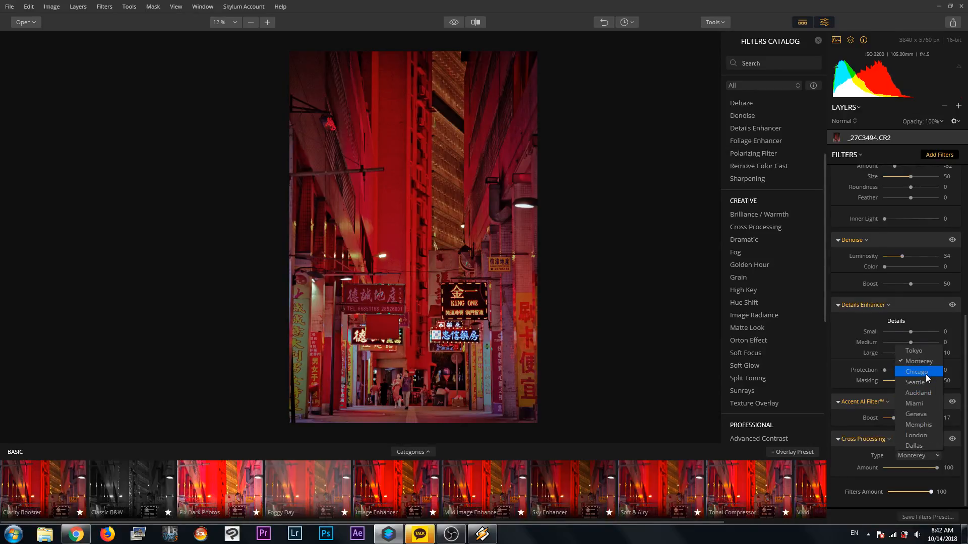
pyautogui.click(925, 374)
pyautogui.click(911, 460)
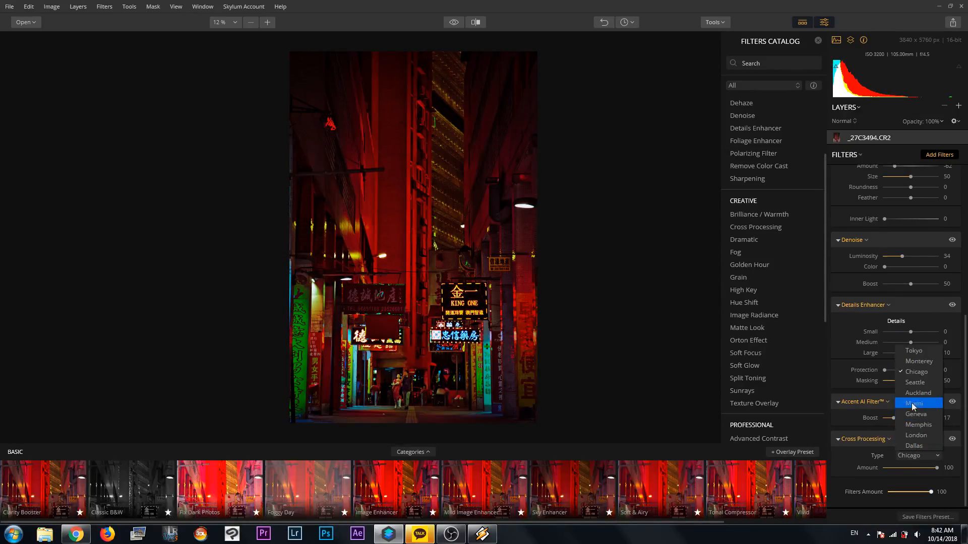
pyautogui.click(921, 383)
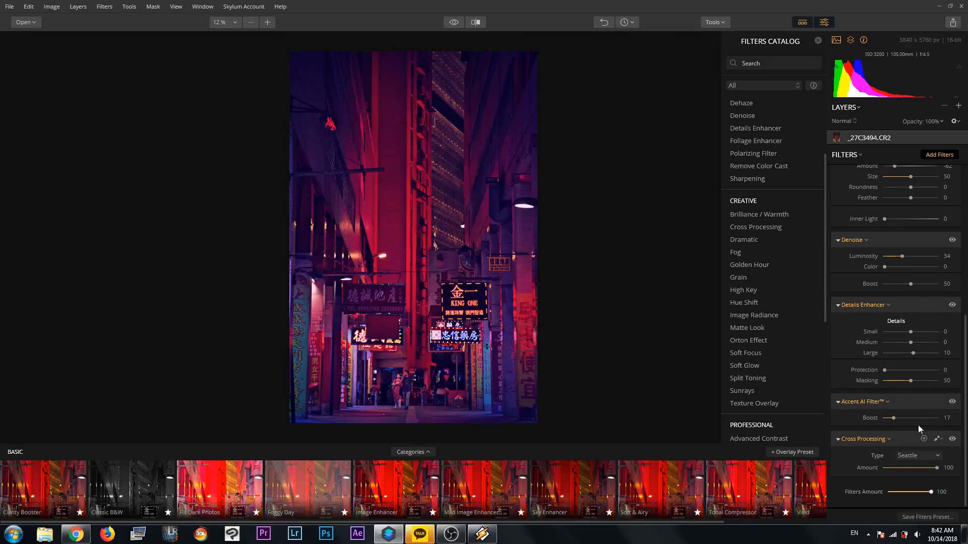
pyautogui.click(918, 457)
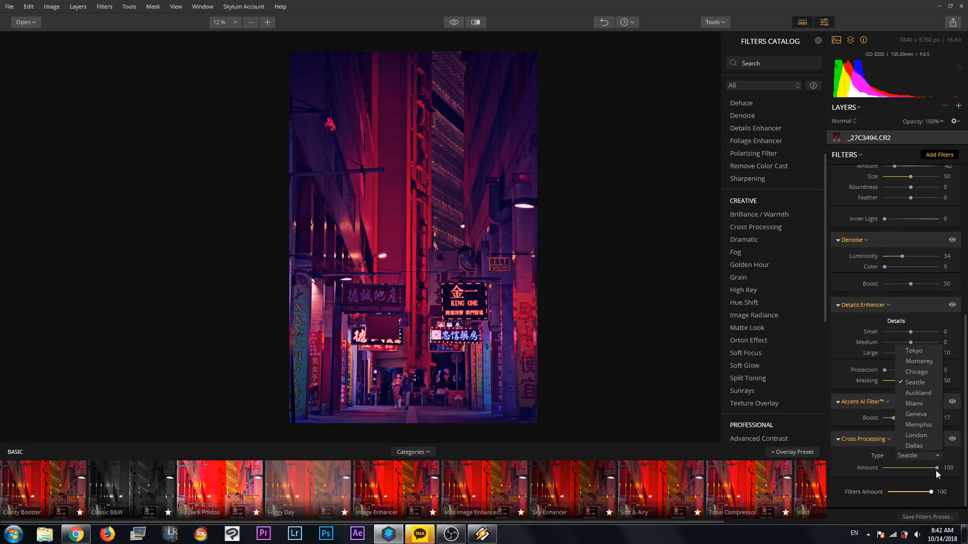
pyautogui.moveTo(936, 470)
pyautogui.mouseDown()
pyautogui.moveTo(915, 472)
pyautogui.moveTo(959, 479)
pyautogui.moveTo(937, 469)
pyautogui.mouseUp()
pyautogui.click(927, 455)
pyautogui.click(927, 394)
# Try the Miami type of Cross Processing, varying its Amount and returning it to 100.
pyautogui.click(930, 456)
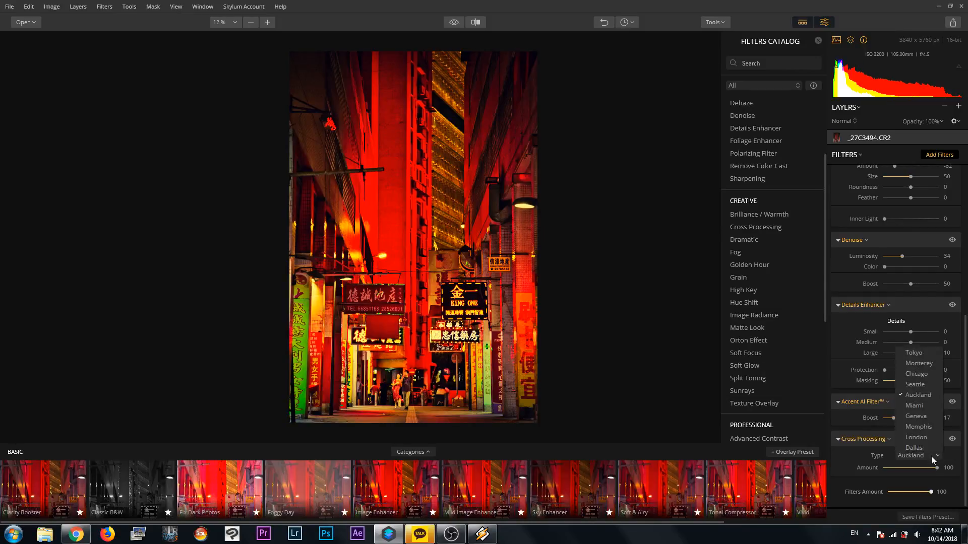
pyautogui.click(916, 403)
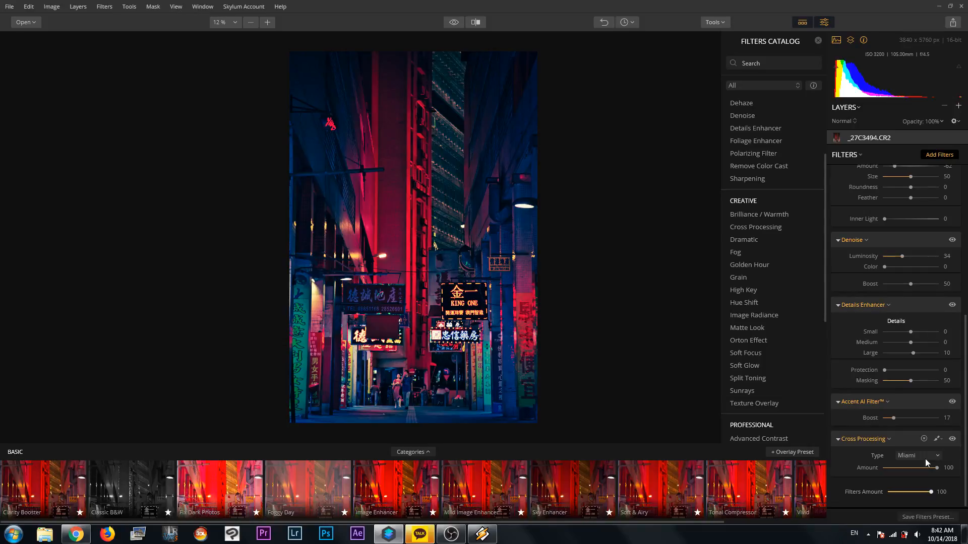
pyautogui.click(925, 459)
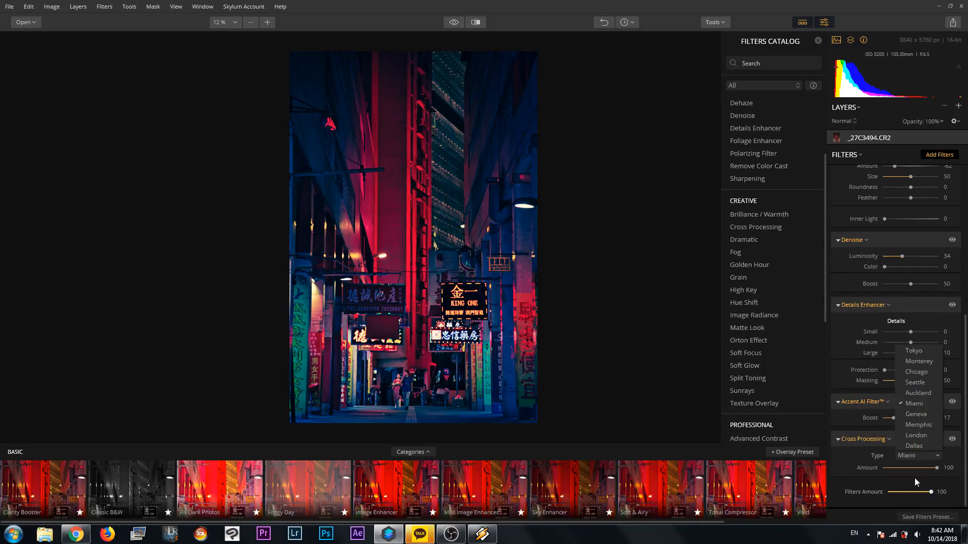
pyautogui.click(902, 467)
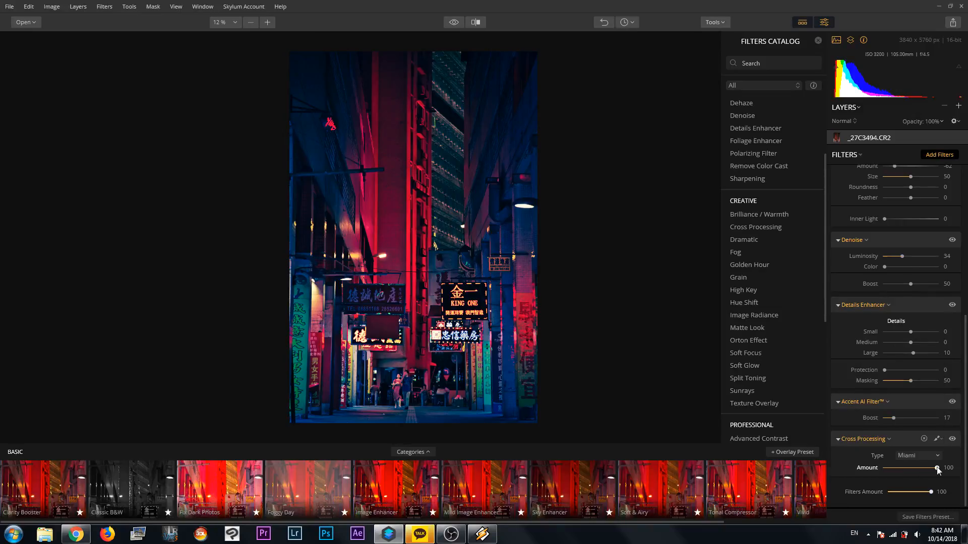
pyautogui.moveTo(909, 468); pyautogui.dragTo(939, 469)
# Compare the Geneva and Memphis types of Cross Processing and switch the filter to London.
pyautogui.click(937, 456)
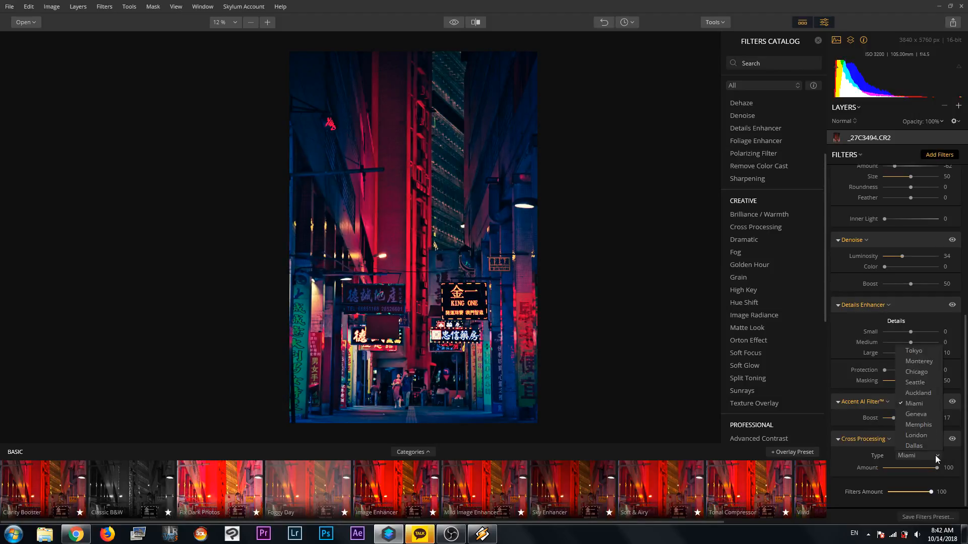
pyautogui.click(917, 418)
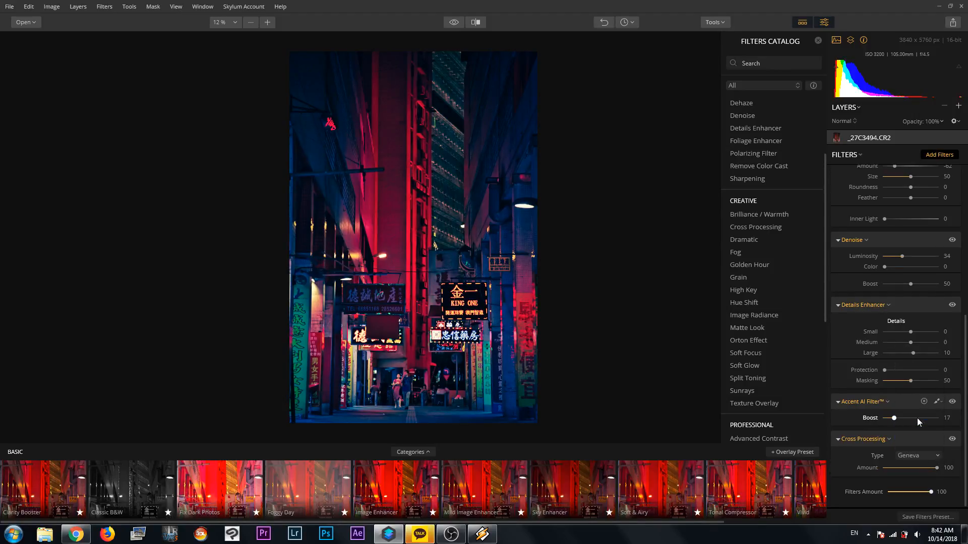
pyautogui.click(924, 456)
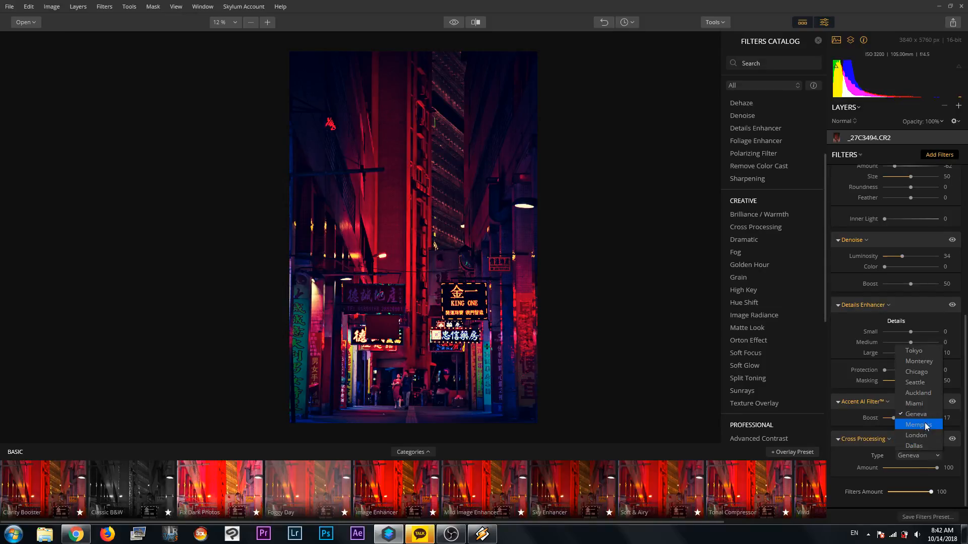
pyautogui.click(924, 425)
pyautogui.click(922, 456)
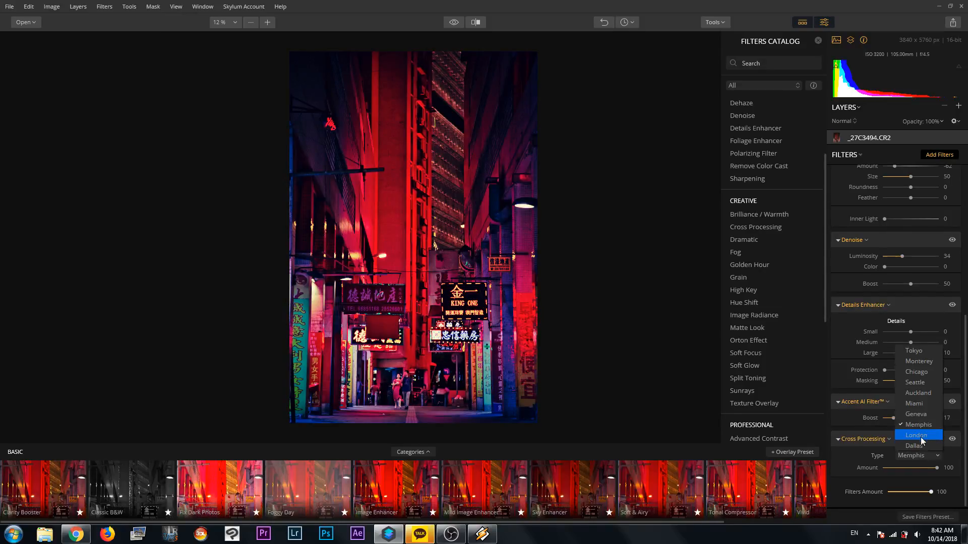
pyautogui.click(919, 432)
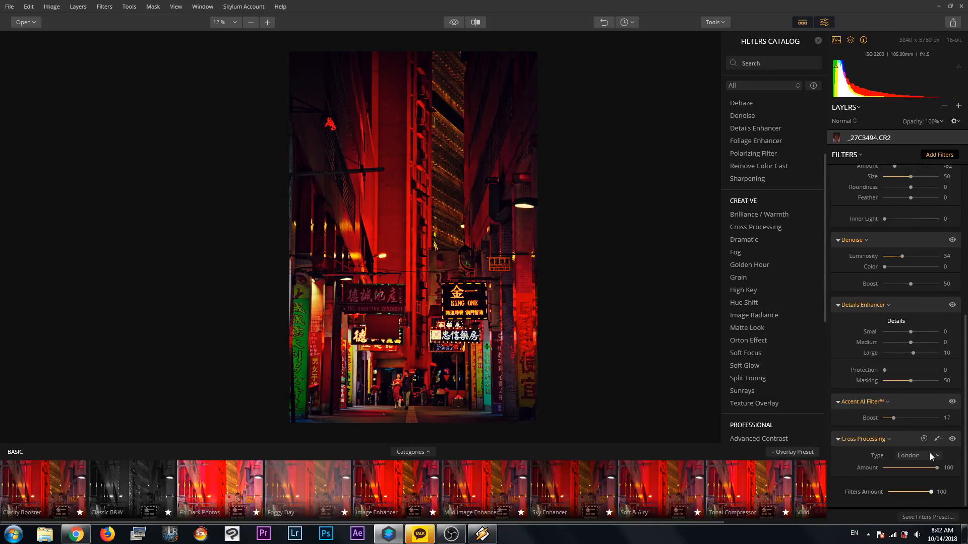
# Try the Dallas type of Cross Processing and set the filter's type to Tokyo.
pyautogui.click(930, 454)
pyautogui.click(920, 443)
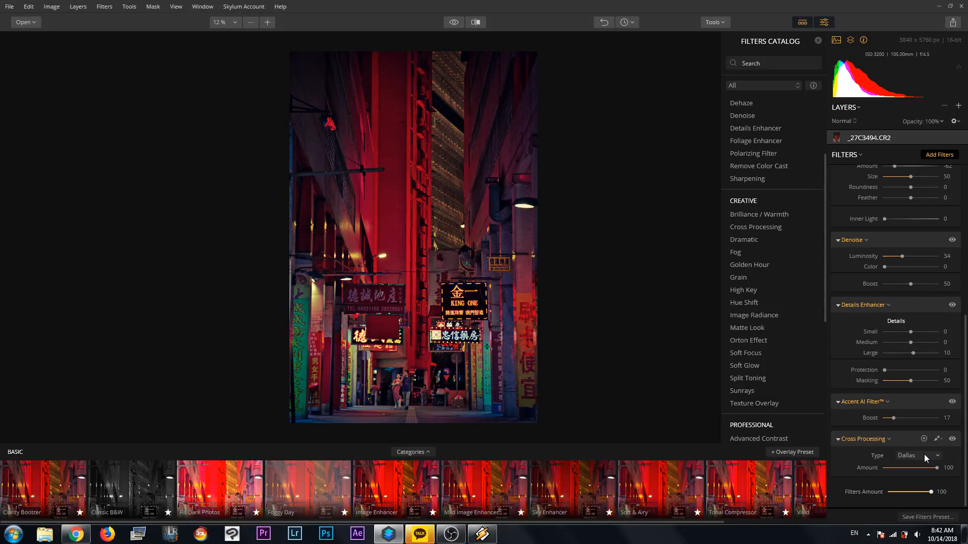
pyautogui.click(924, 455)
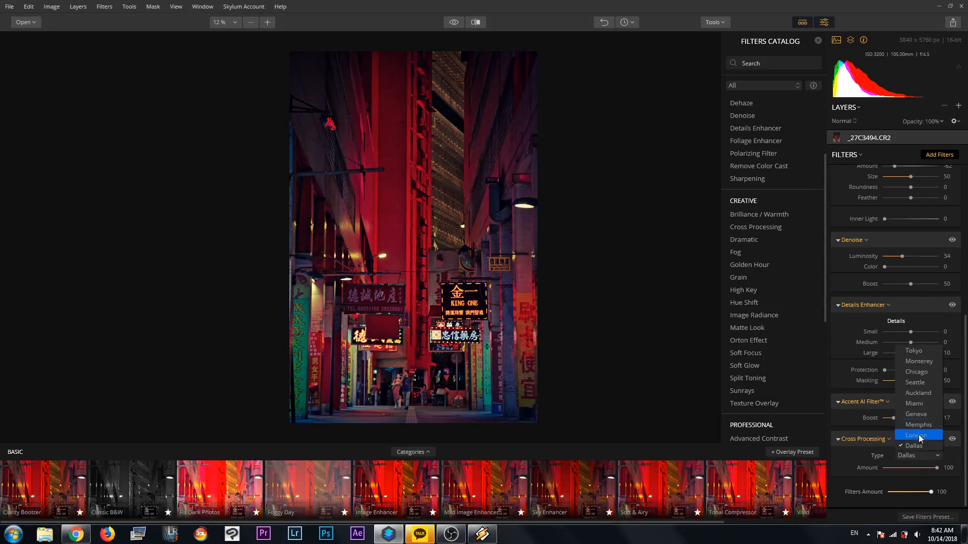
pyautogui.click(921, 352)
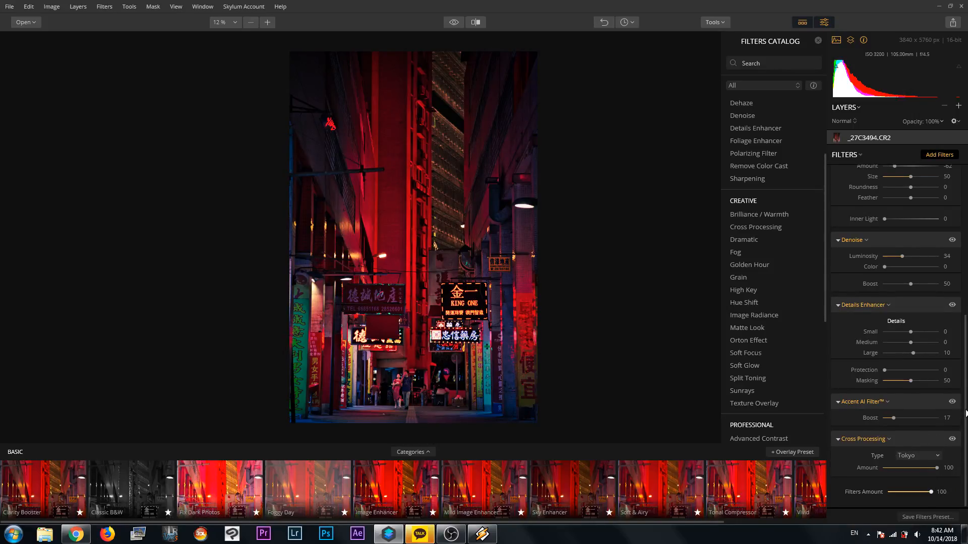
# Try the RAW Develop Contrast at about 86 and return it to 100.
pyautogui.moveTo(966, 413); pyautogui.dragTo(966, 240)
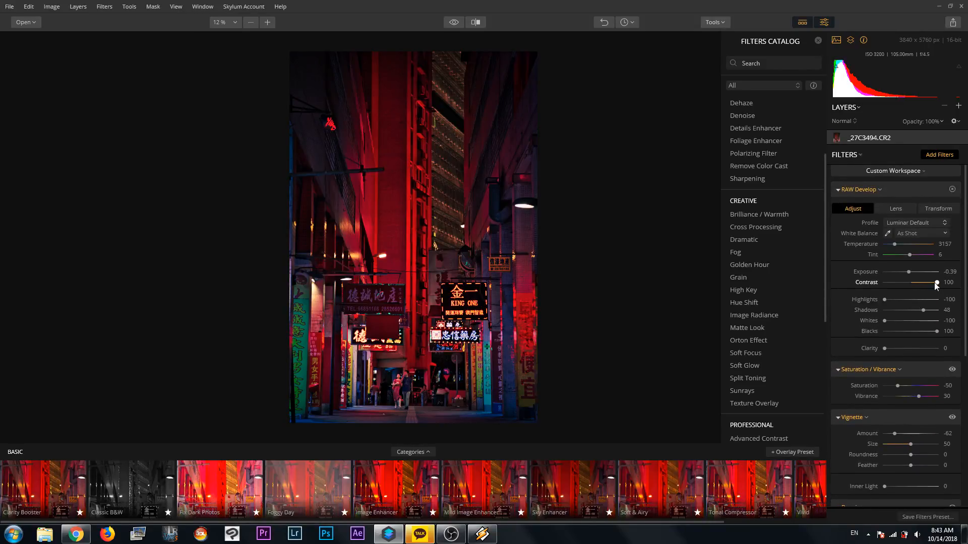
pyautogui.moveTo(934, 282); pyautogui.dragTo(930, 285)
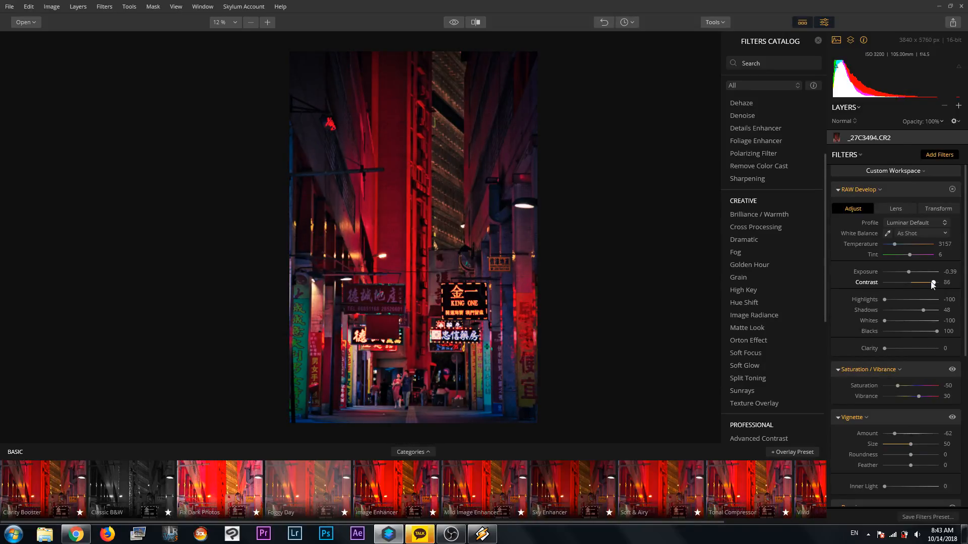
pyautogui.moveTo(933, 284); pyautogui.dragTo(940, 285)
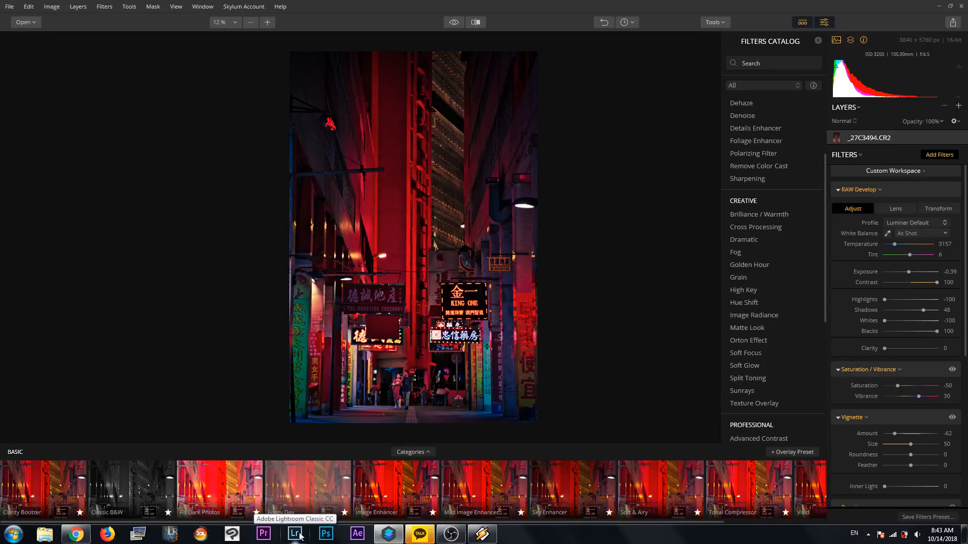
# Check the YouTube live stream page, switch back to Luminar and examine the walking couple up close.
pyautogui.click(390, 537)
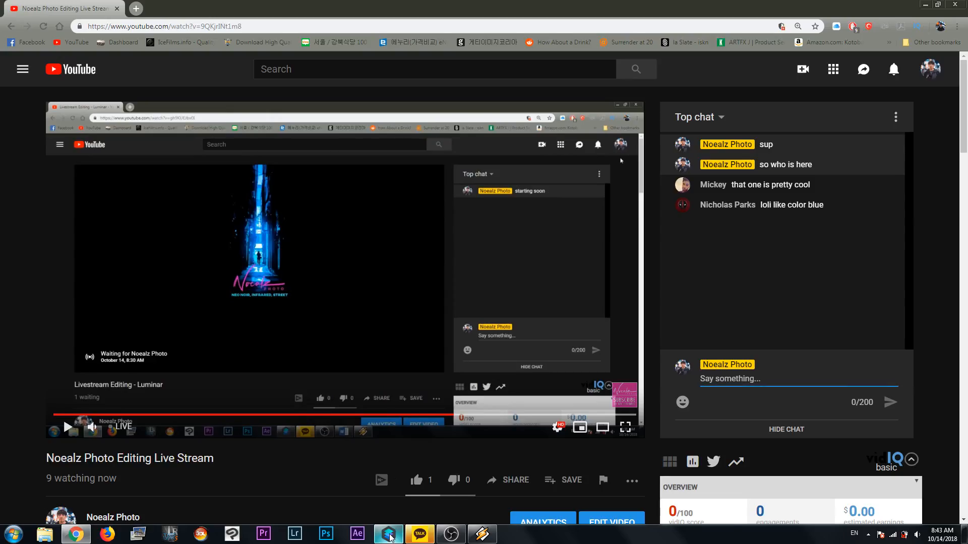
pyautogui.click(389, 537)
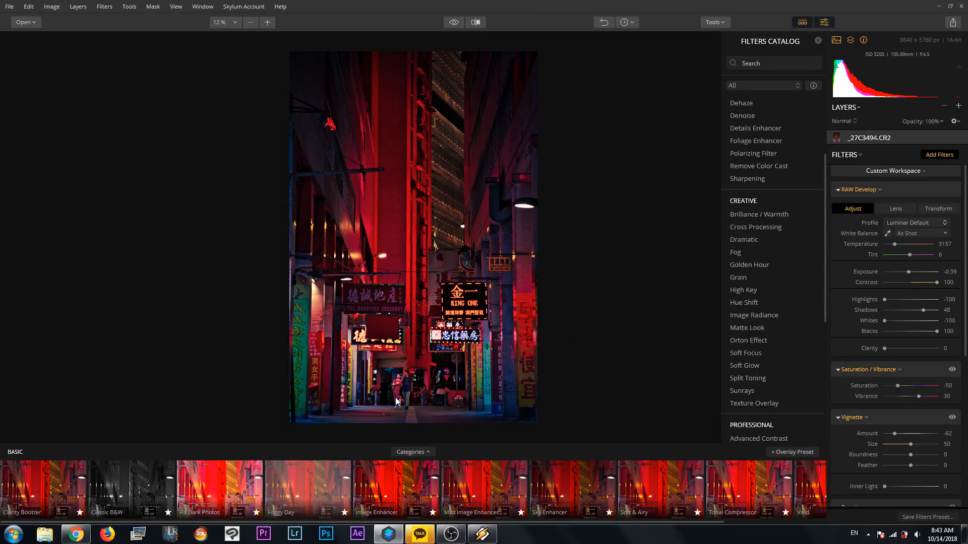
pyautogui.scroll(5, 396, 401)
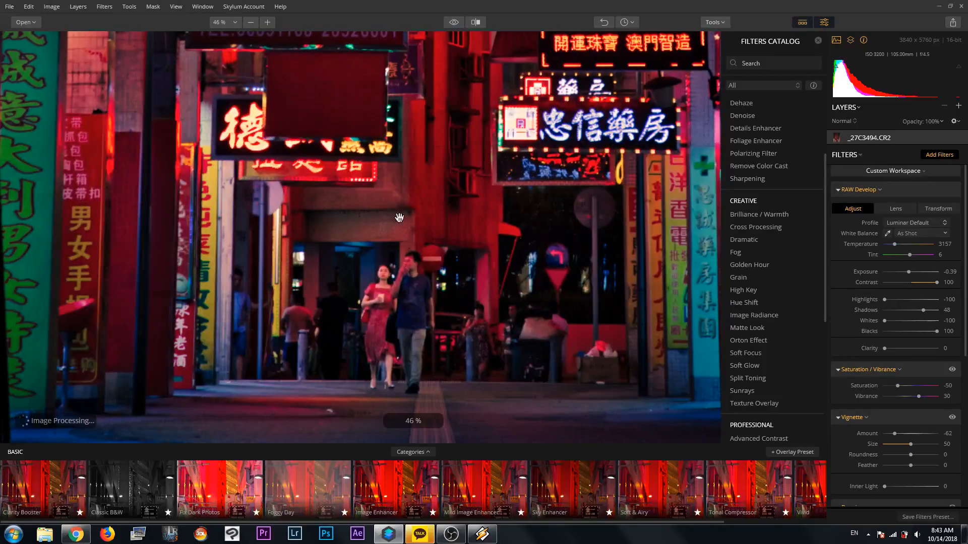
pyautogui.scroll(-5, 401, 247)
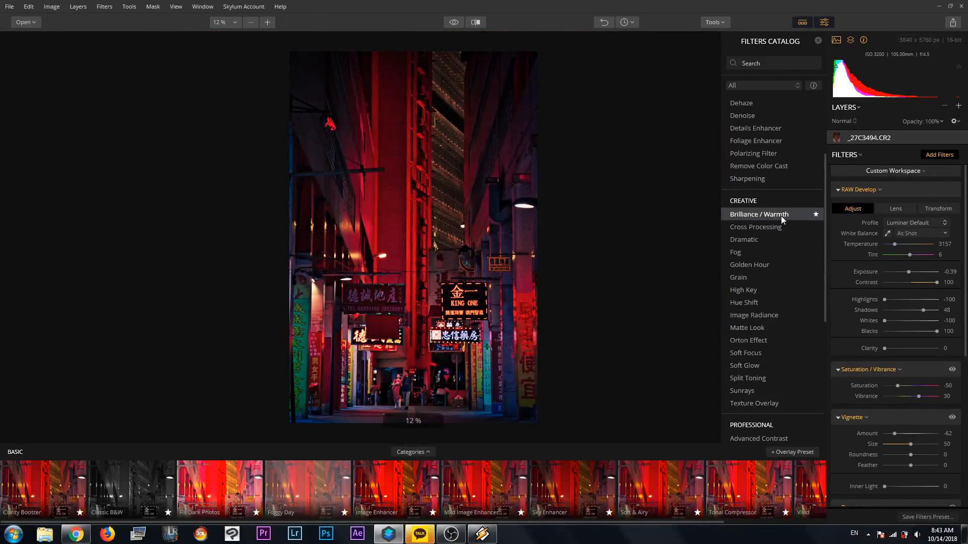
# Try a Dramatic filter on the photo, varying its Amount around 19, and remove the filter.
pyautogui.click(770, 240)
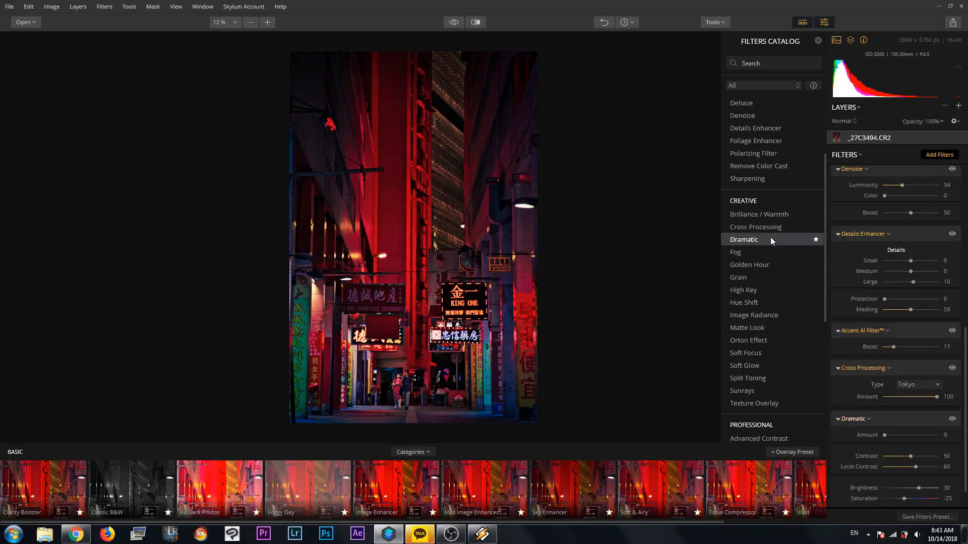
pyautogui.moveTo(890, 441)
pyautogui.mouseDown()
pyautogui.moveTo(942, 438)
pyautogui.moveTo(884, 449)
pyautogui.mouseUp()
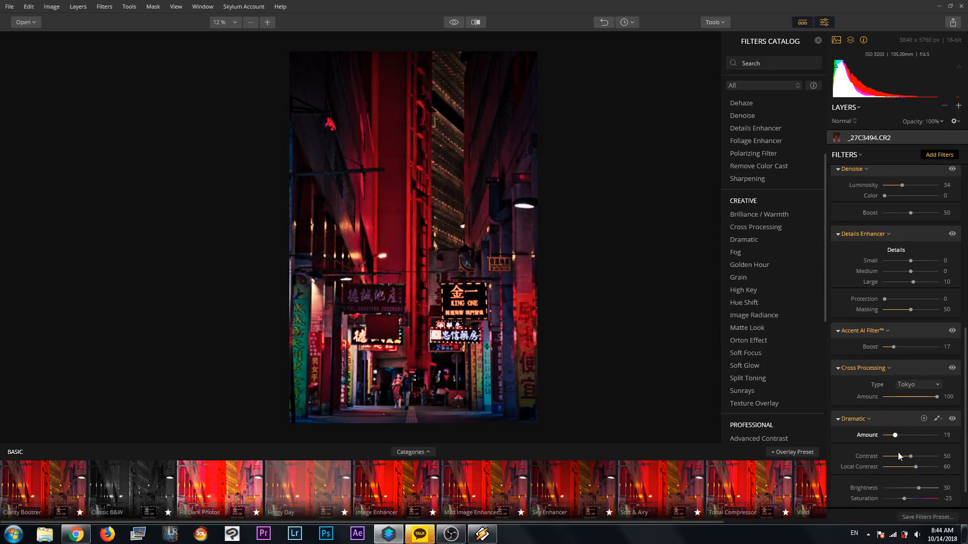
pyautogui.click(923, 418)
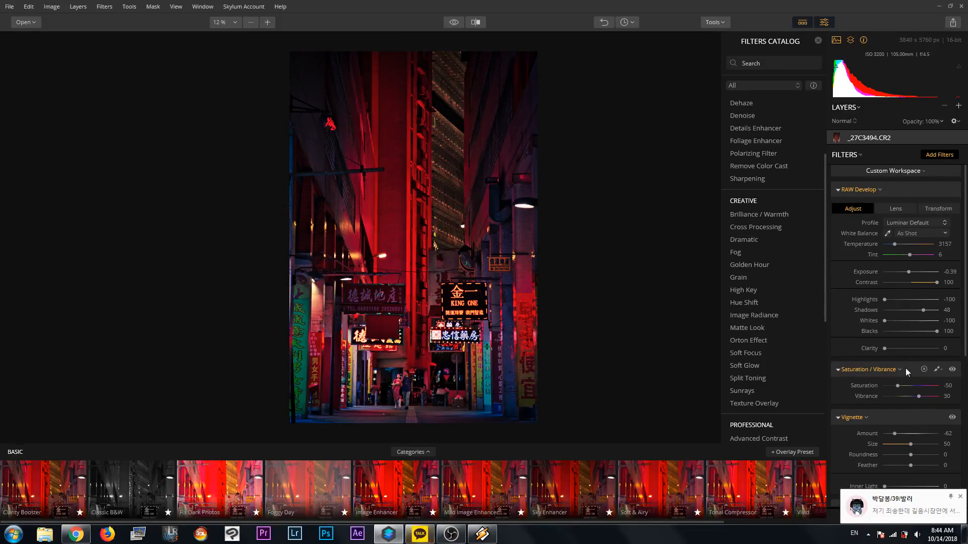
# Try a Fog filter with the Light Fog and Dark Fog types at varying Amounts and remove it.
pyautogui.click(775, 251)
pyautogui.scroll(-2, 909, 446)
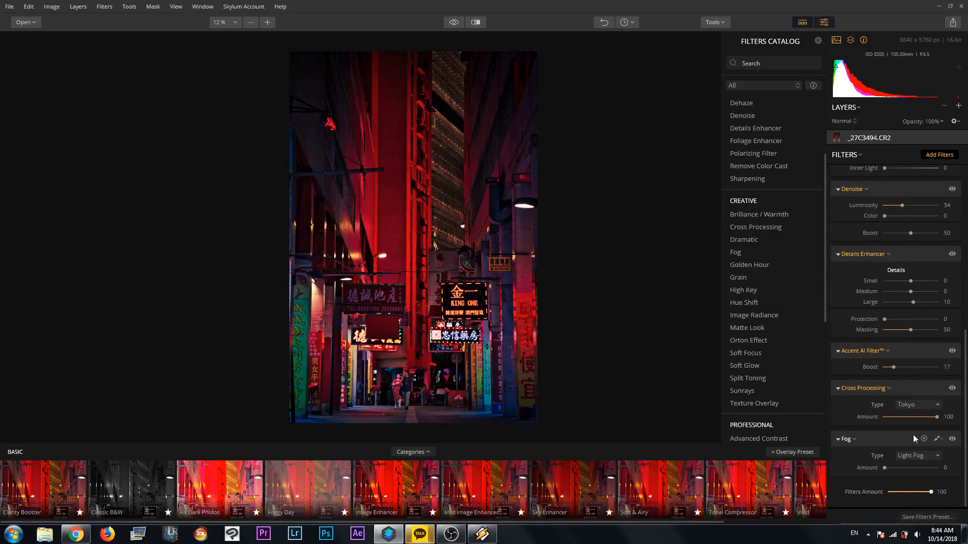
pyautogui.moveTo(885, 468)
pyautogui.mouseDown()
pyautogui.moveTo(933, 458)
pyautogui.moveTo(890, 460)
pyautogui.mouseUp()
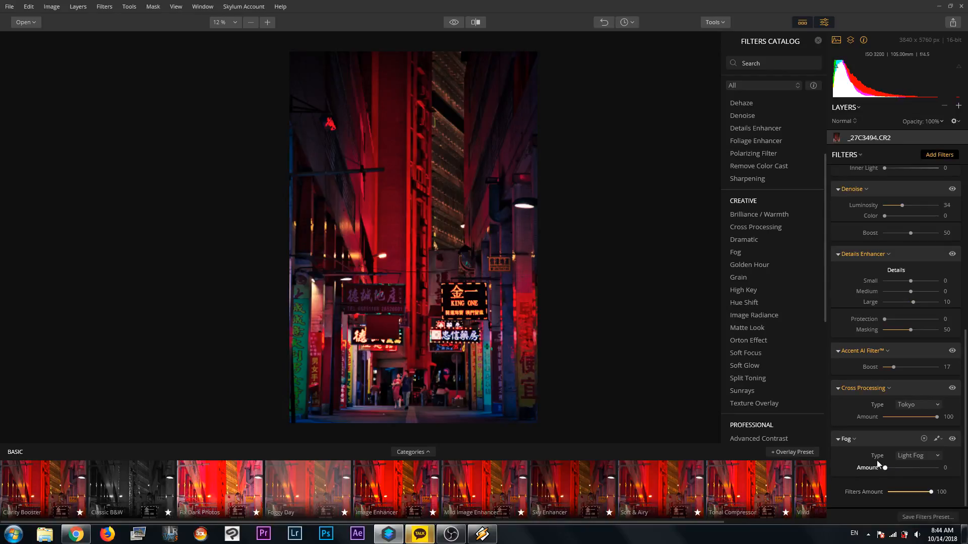
pyautogui.click(930, 458)
pyautogui.click(902, 472)
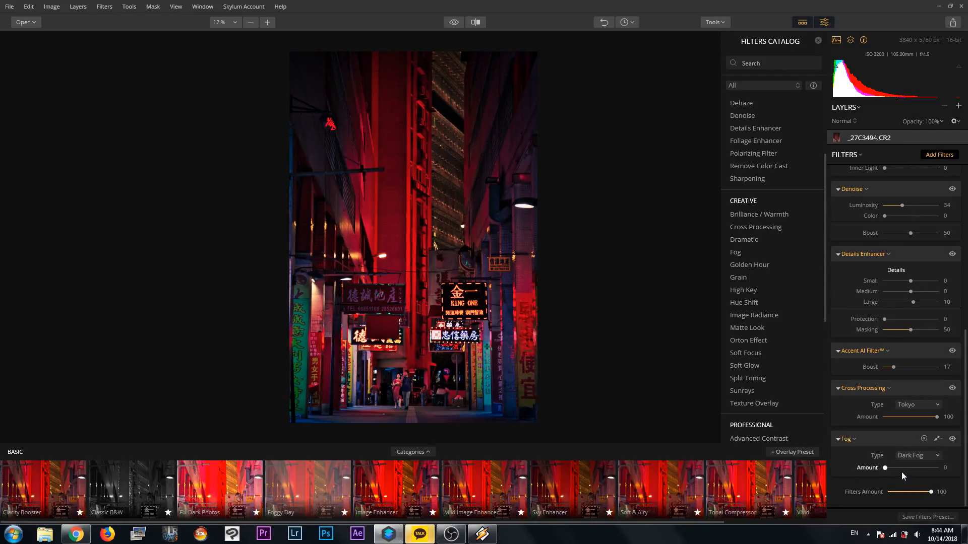
pyautogui.moveTo(885, 470)
pyautogui.mouseDown()
pyautogui.moveTo(902, 470)
pyautogui.moveTo(880, 469)
pyautogui.mouseUp()
pyautogui.scroll(6, 924, 437)
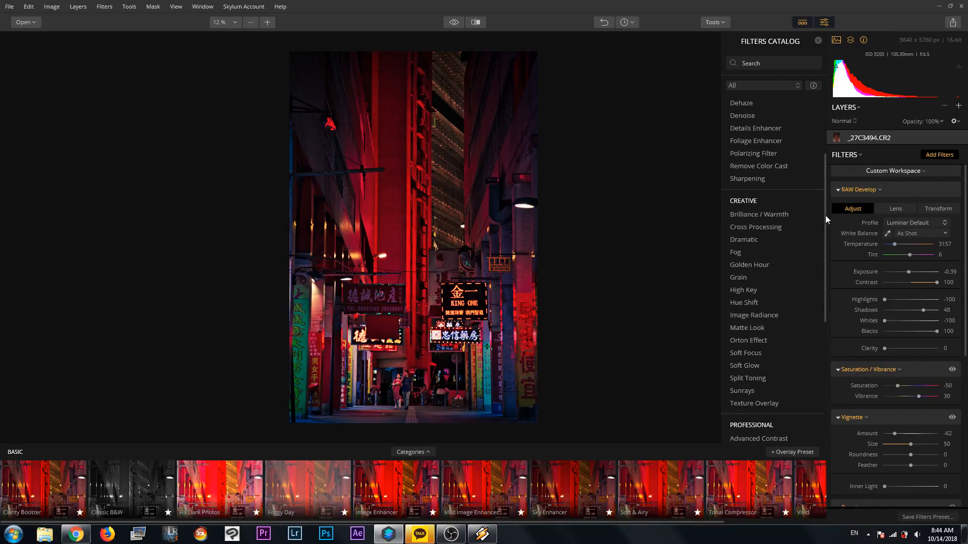
# Try a Sunrays filter centred at X 59, Y 74 with Number 100, Length 99, Radius 66 and Penetration 100, and remove it.
pyautogui.moveTo(825, 216); pyautogui.dragTo(828, 251)
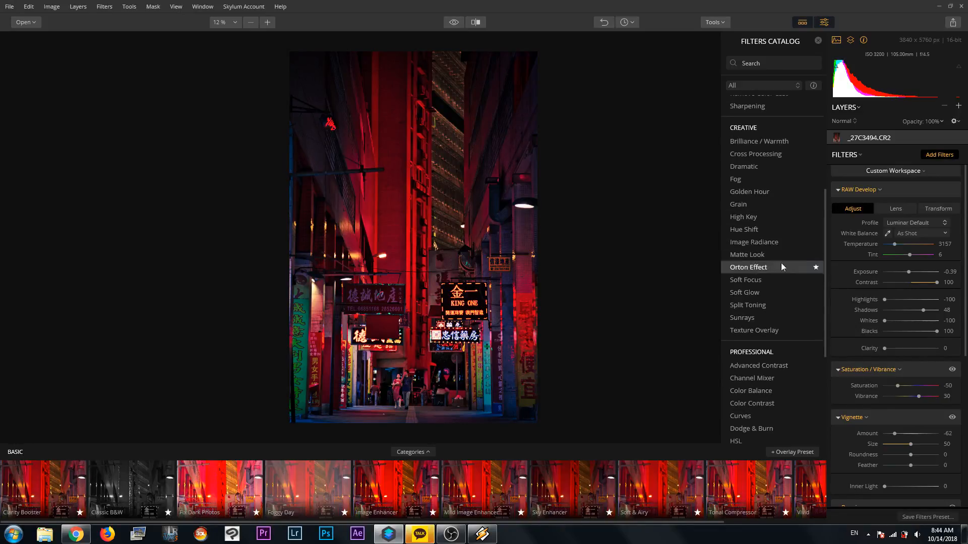
pyautogui.click(743, 320)
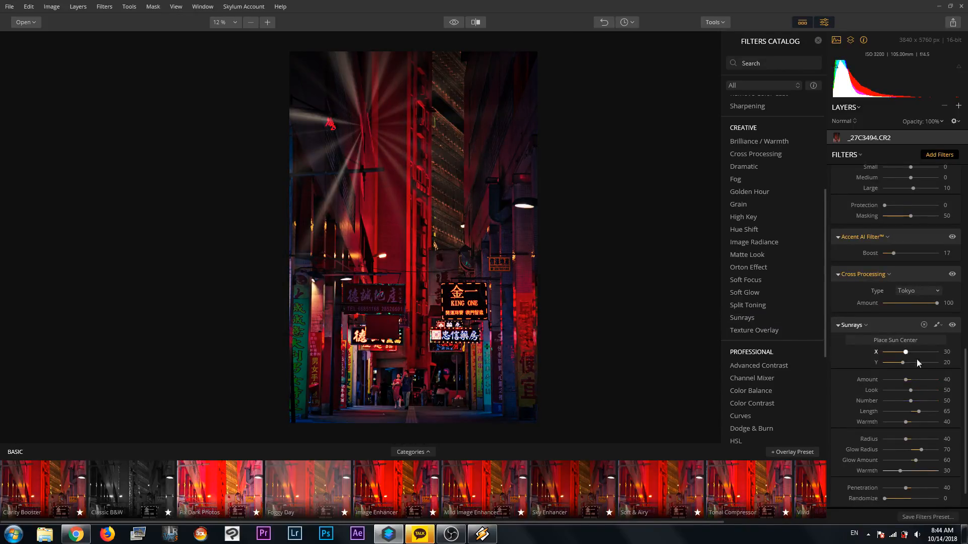
pyautogui.moveTo(906, 352); pyautogui.dragTo(918, 367)
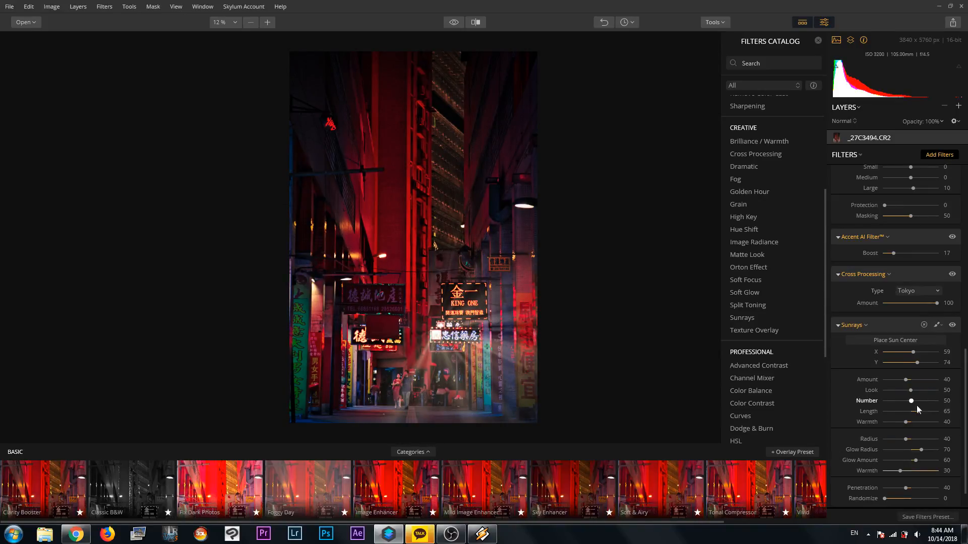
pyautogui.moveTo(912, 403); pyautogui.dragTo(918, 440)
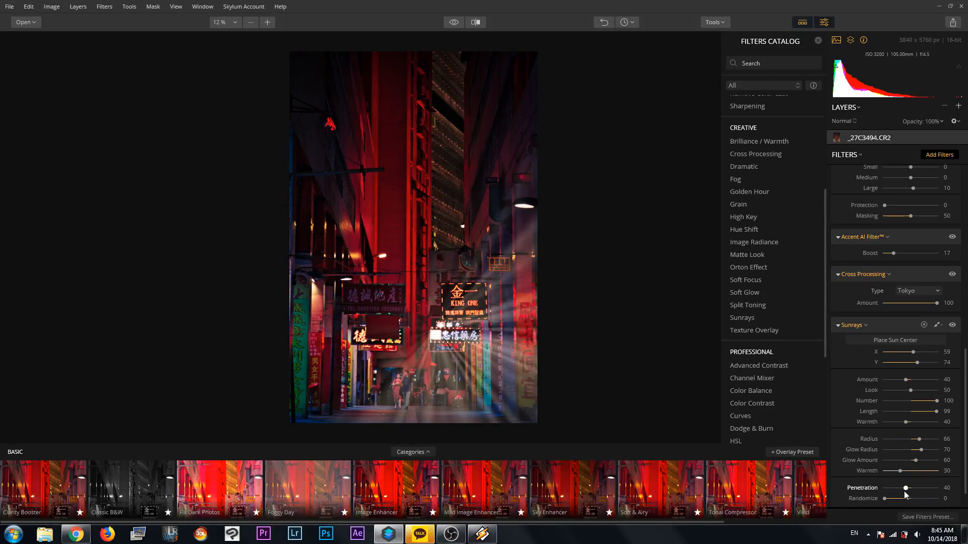
pyautogui.moveTo(906, 489); pyautogui.dragTo(942, 491)
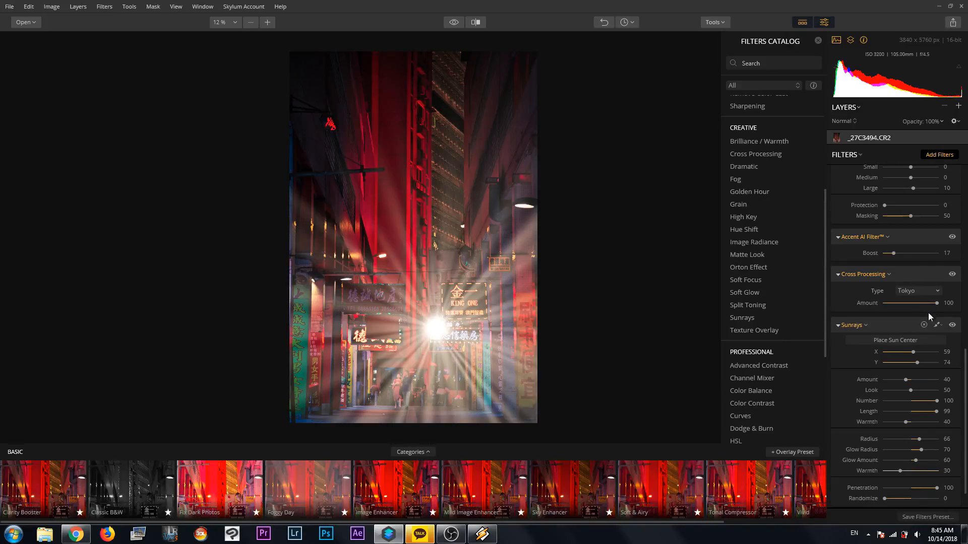
pyautogui.click(923, 325)
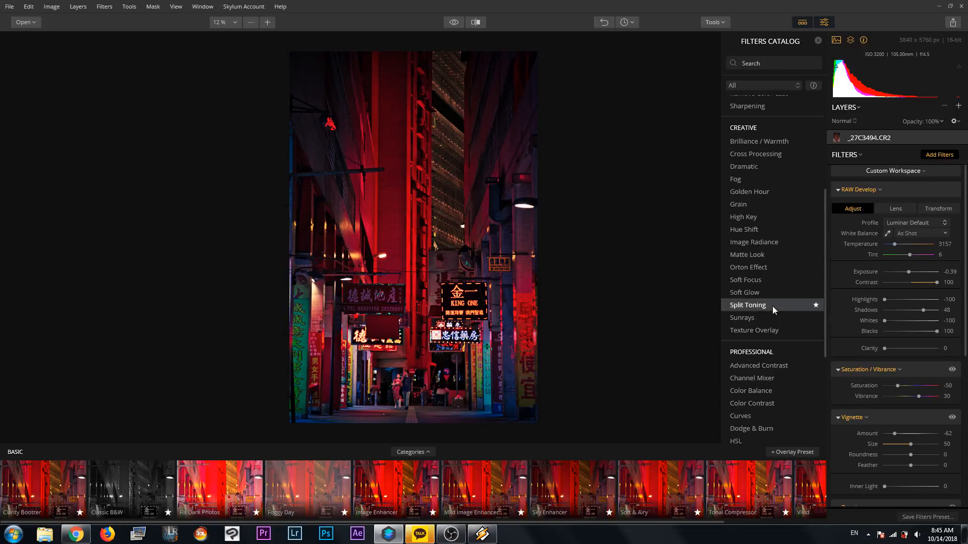
# Add a Soft Glow filter with Amount 100, Smoothness 0 and Brightness -100, and inspect the building details up close.
pyautogui.click(747, 291)
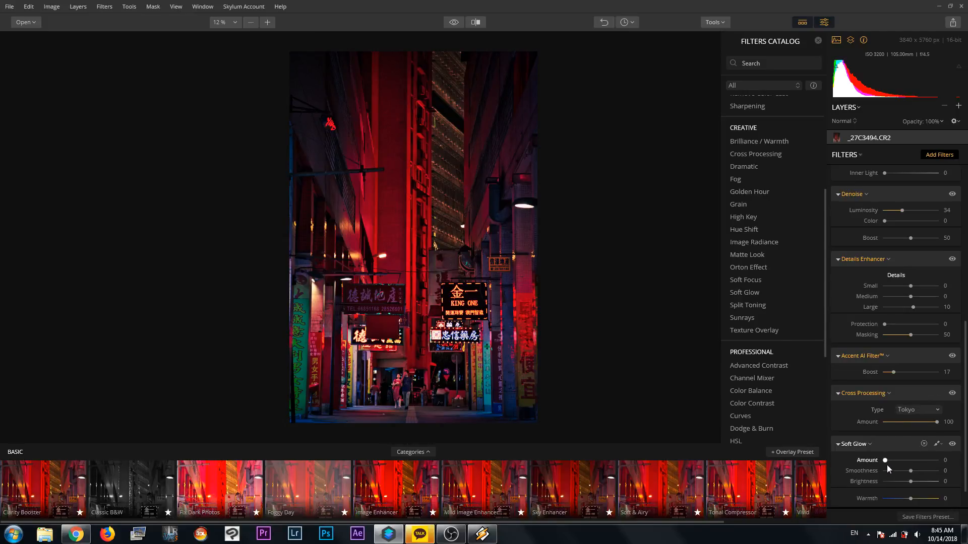
pyautogui.moveTo(887, 463); pyautogui.dragTo(894, 462)
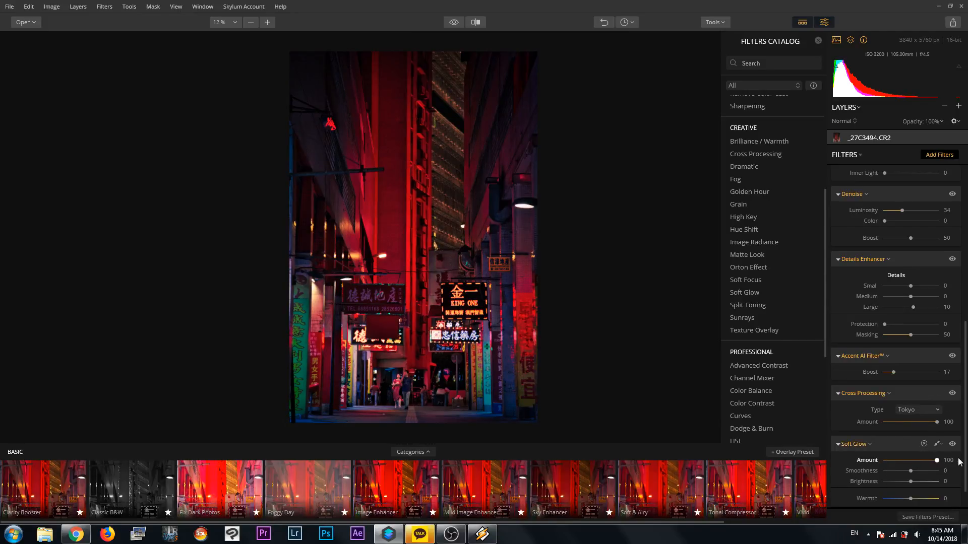
pyautogui.moveTo(958, 459)
pyautogui.mouseDown()
pyautogui.moveTo(878, 455)
pyautogui.moveTo(967, 456)
pyautogui.moveTo(827, 447)
pyautogui.moveTo(967, 454)
pyautogui.mouseUp()
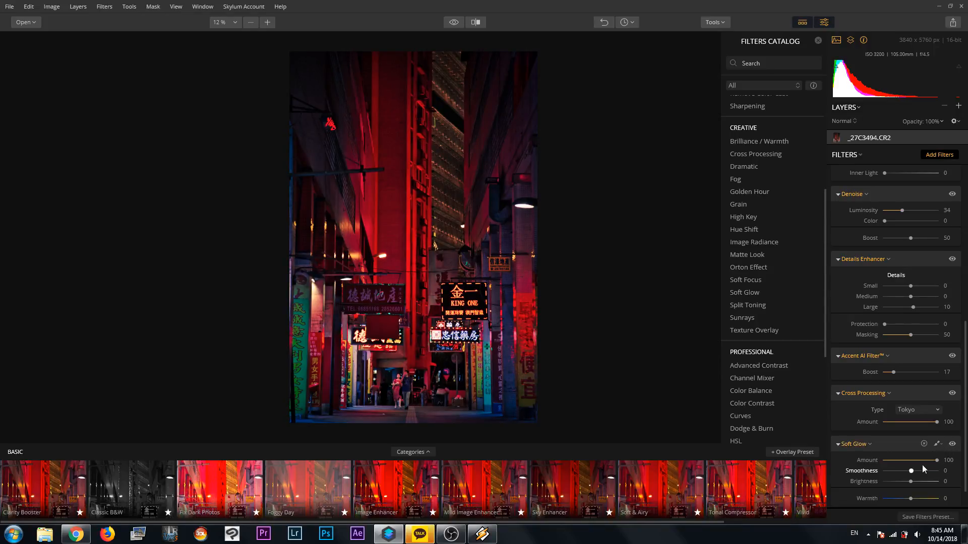
pyautogui.moveTo(937, 460)
pyautogui.mouseDown()
pyautogui.moveTo(879, 455)
pyautogui.moveTo(951, 472)
pyautogui.moveTo(926, 463)
pyautogui.mouseUp()
pyautogui.moveTo(910, 472); pyautogui.dragTo(921, 472)
pyautogui.doubleClick(863, 470)
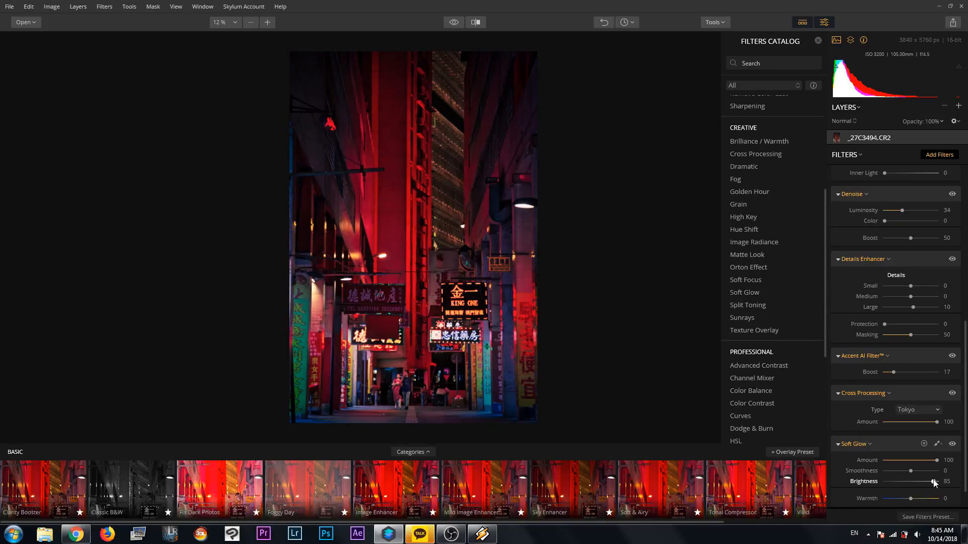
pyautogui.moveTo(911, 483); pyautogui.dragTo(828, 486)
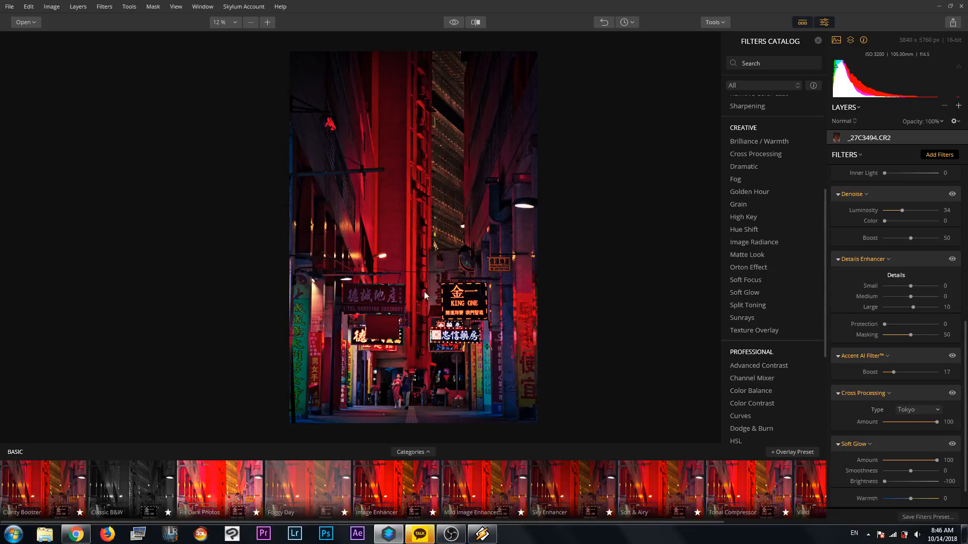
pyautogui.scroll(5, 523, 214)
pyautogui.moveTo(667, 179); pyautogui.dragTo(438, 278)
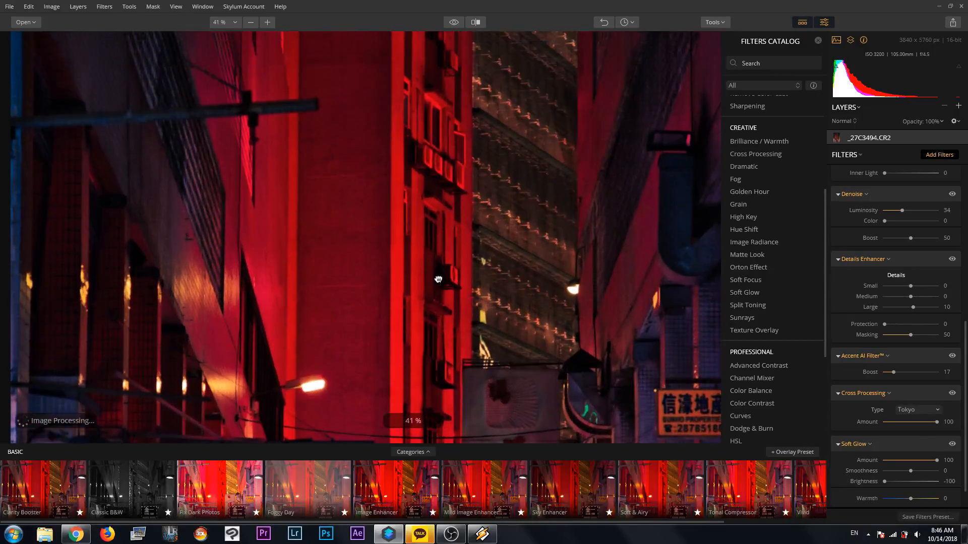
pyautogui.scroll(-3, 642, 229)
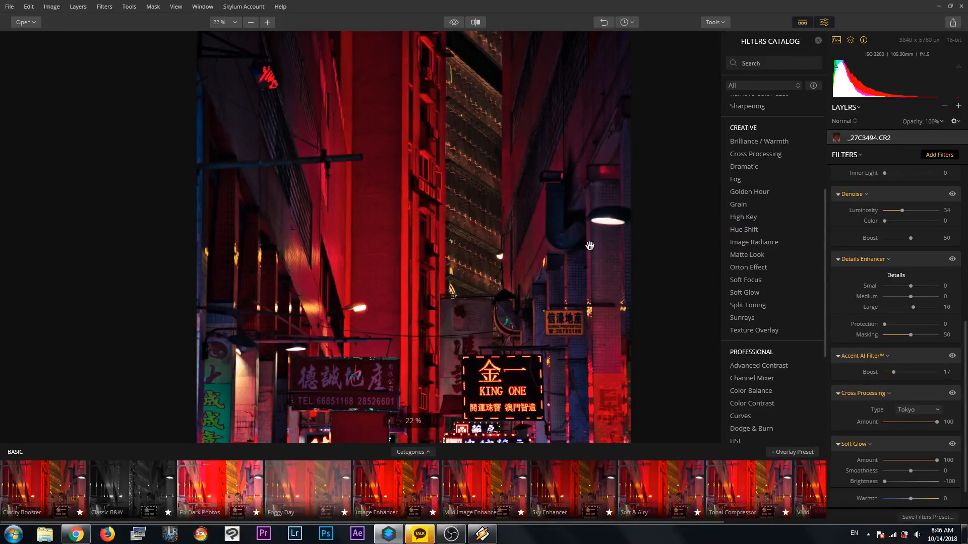
pyautogui.scroll(-2, 590, 246)
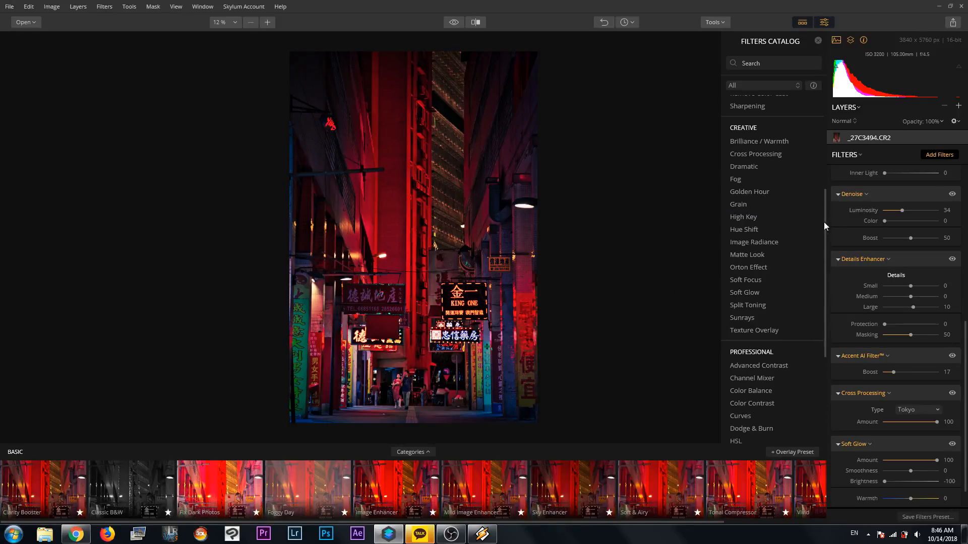
# Add an HSL filter and shift the Red hue to about -85.
pyautogui.moveTo(825, 224); pyautogui.dragTo(834, 291)
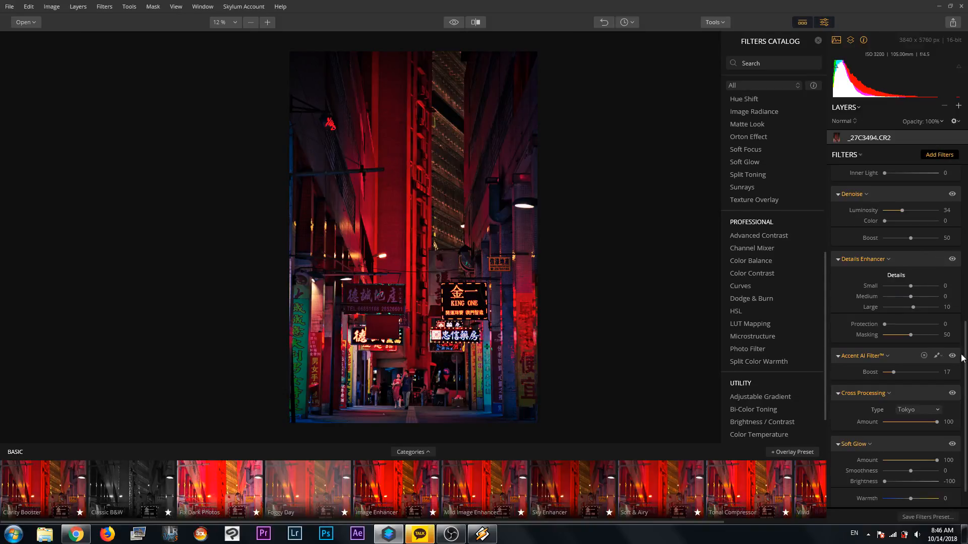
pyautogui.scroll(5, 927, 315)
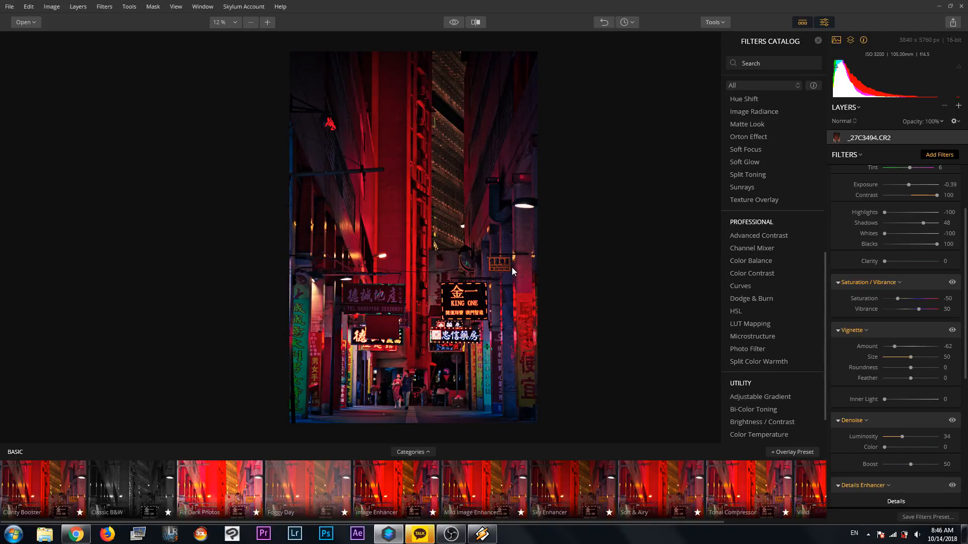
pyautogui.click(755, 311)
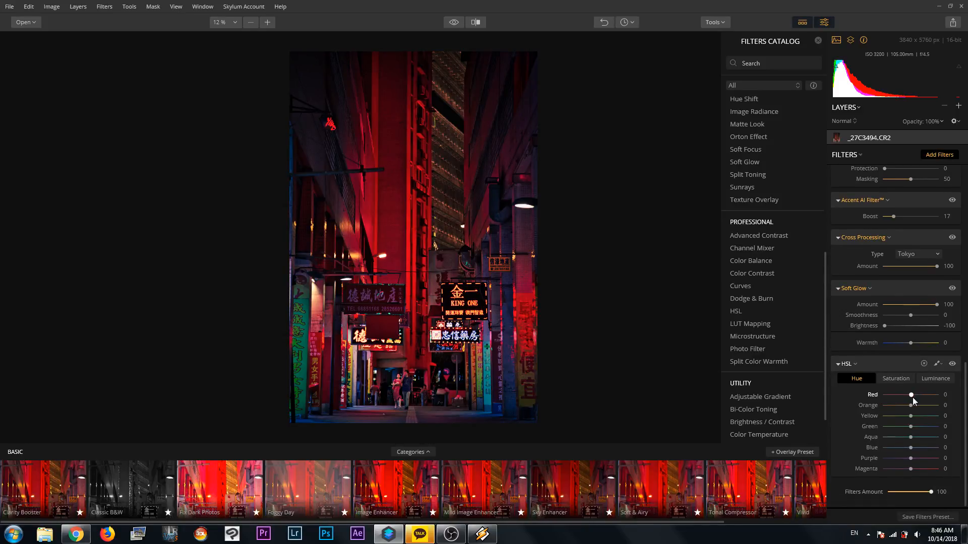
pyautogui.moveTo(911, 396); pyautogui.dragTo(891, 395)
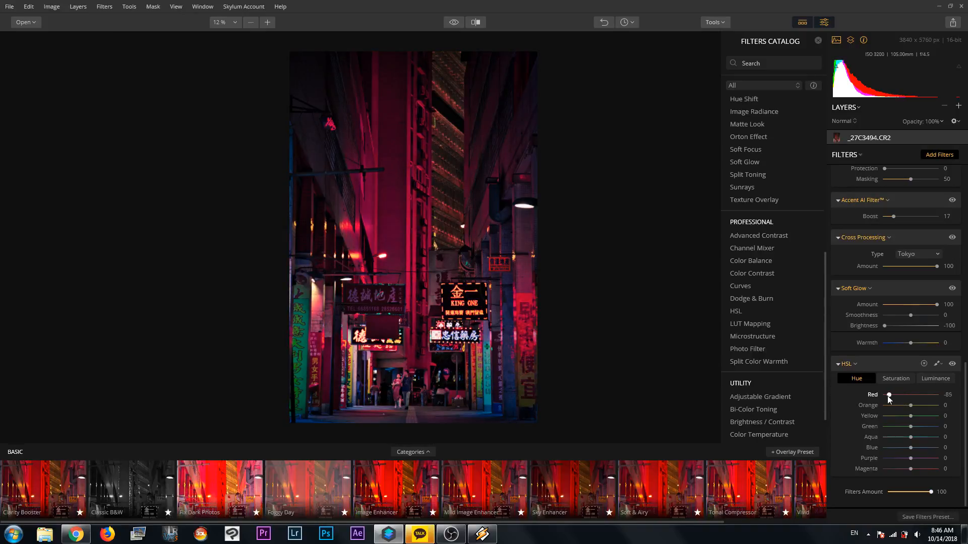
# Try the HSL Red hue at -23 and the Orange hue at 100, and reset both to 0.
pyautogui.doubleClick(885, 395)
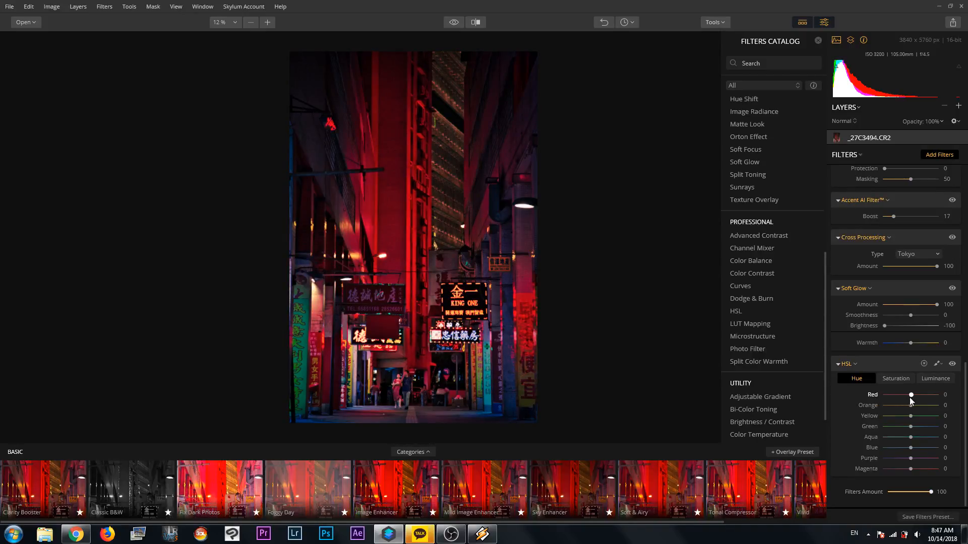
pyautogui.moveTo(910, 397); pyautogui.dragTo(936, 406)
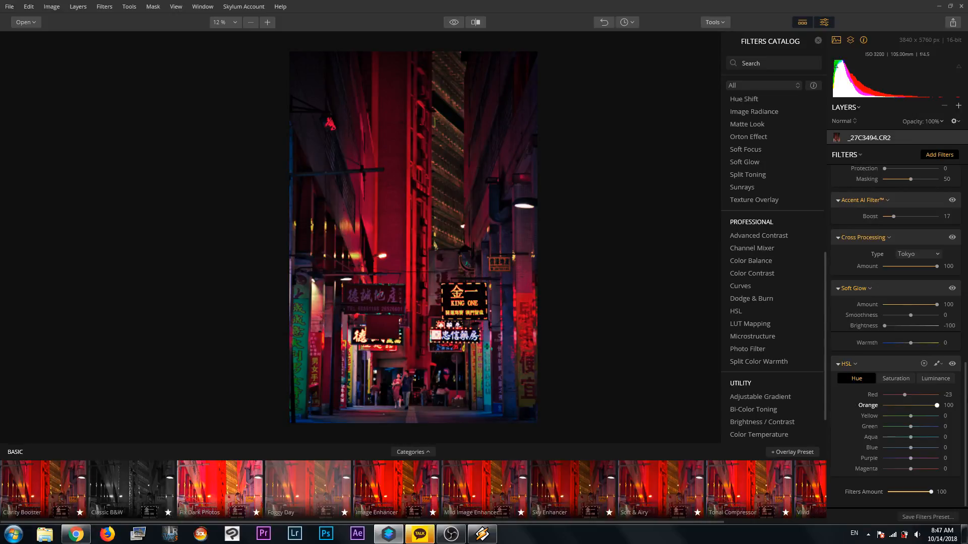
pyautogui.doubleClick(876, 407)
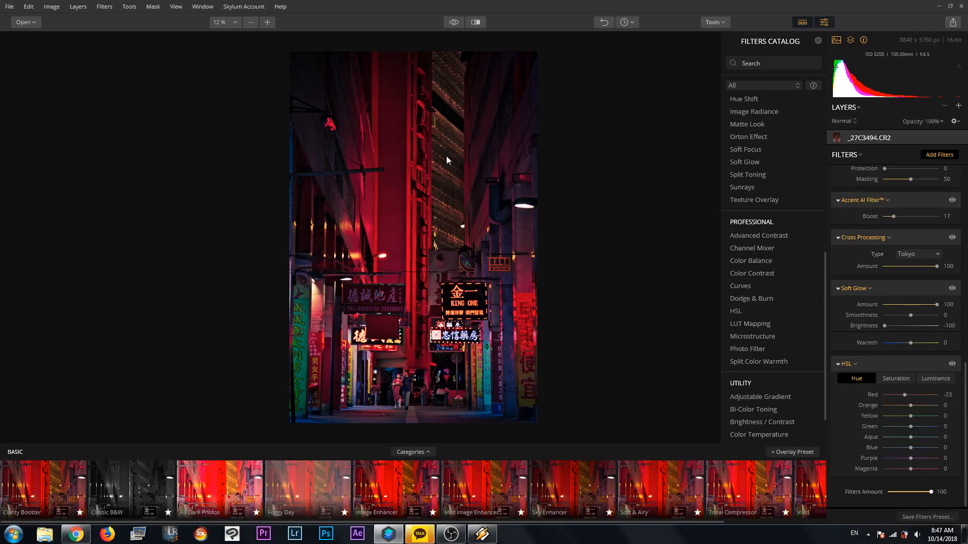
pyautogui.moveTo(905, 396); pyautogui.dragTo(879, 397)
pyautogui.doubleClick(877, 398)
pyautogui.moveTo(910, 407); pyautogui.dragTo(958, 417)
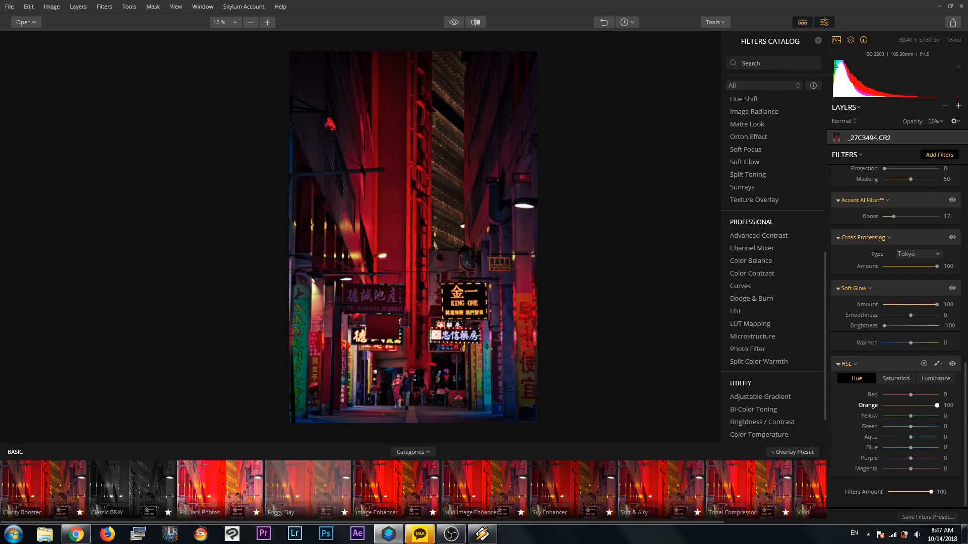
pyautogui.doubleClick(869, 406)
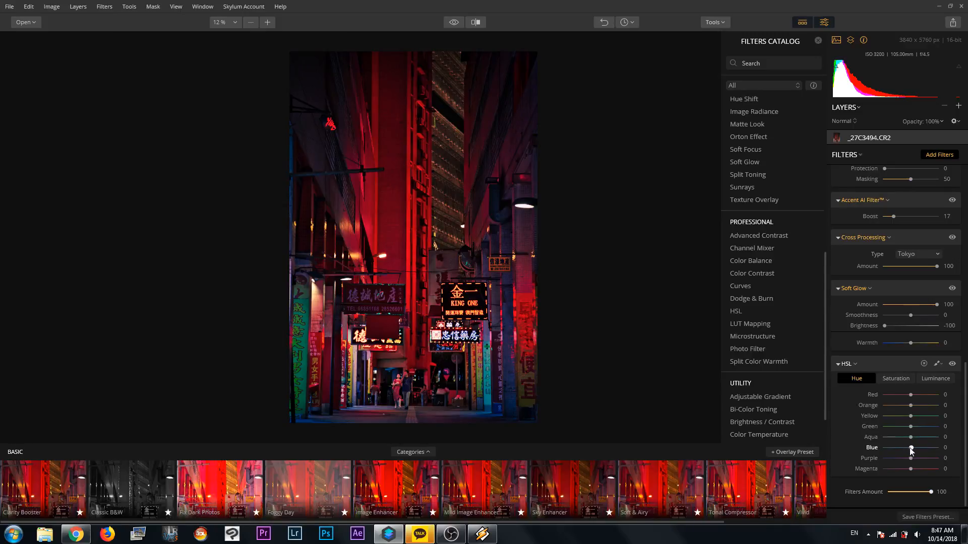
# Set the HSL Blue hue to 19 and try an Aqua hue shift, resetting Aqua to 0.
pyautogui.moveTo(911, 448); pyautogui.dragTo(915, 448)
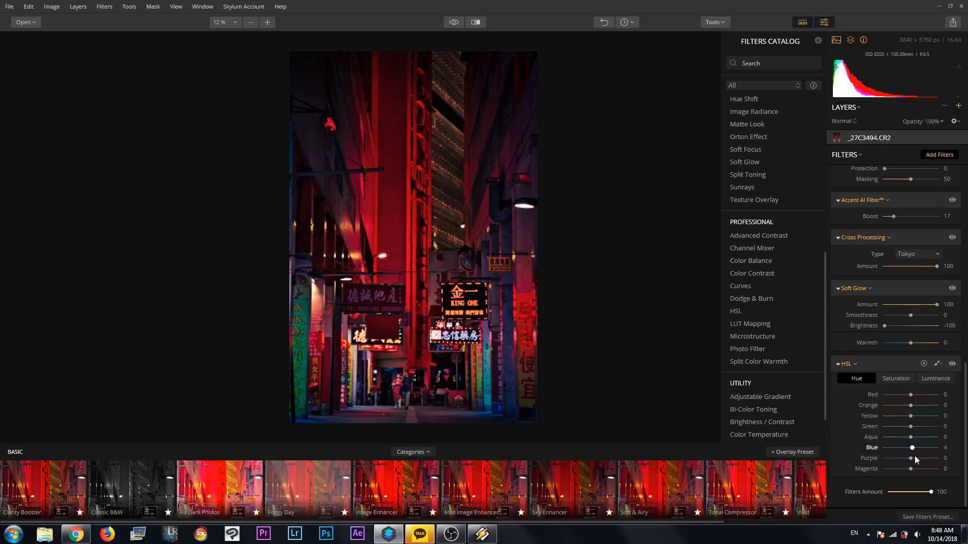
pyautogui.moveTo(951, 458); pyautogui.dragTo(919, 462)
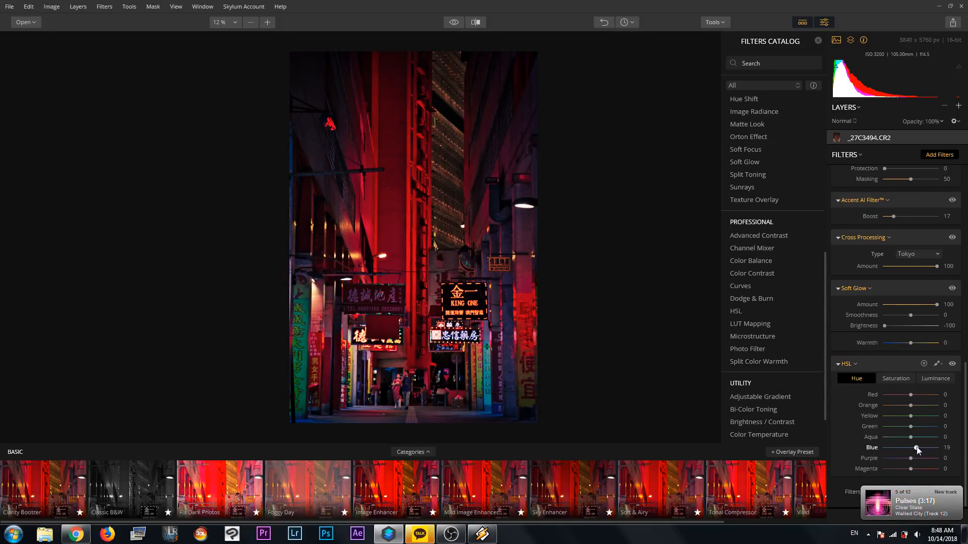
pyautogui.moveTo(910, 437); pyautogui.dragTo(886, 463)
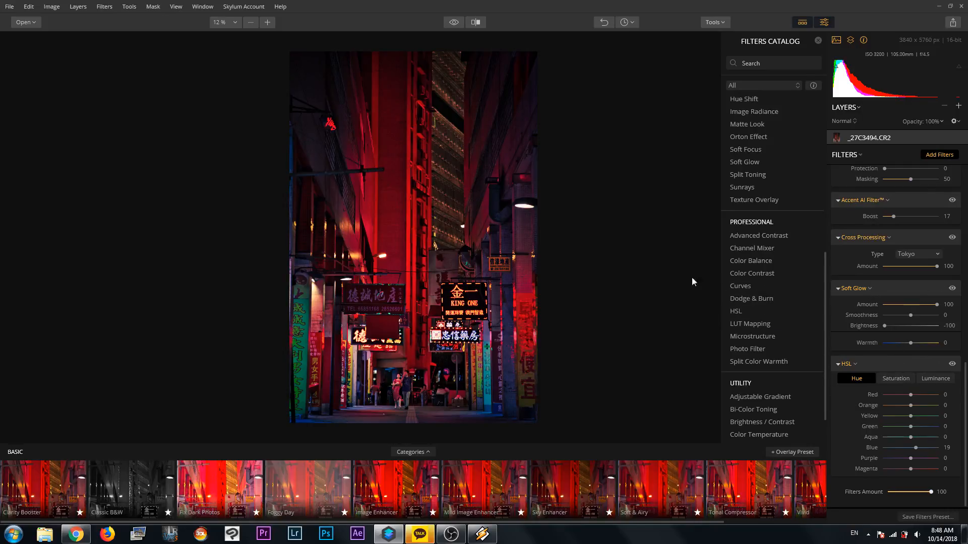
# Start exporting the image and create a LUMINAR folder on the Desktop as the export location.
pyautogui.click(8, 7)
pyautogui.click(27, 47)
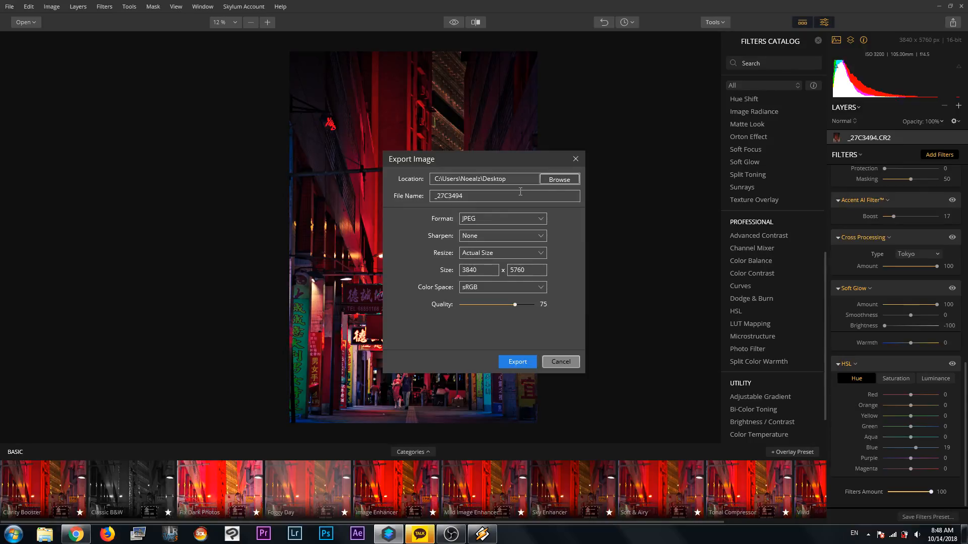
pyautogui.click(559, 180)
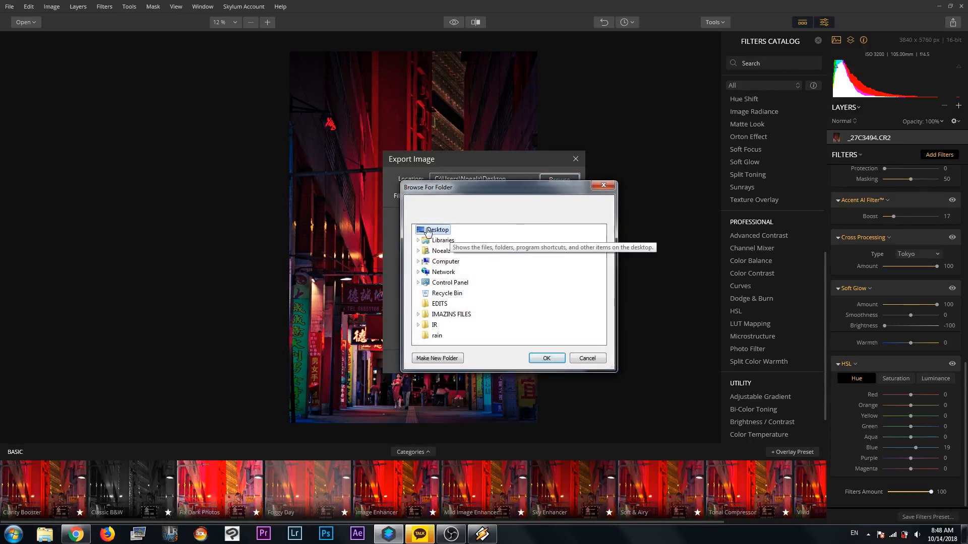
pyautogui.click(552, 358)
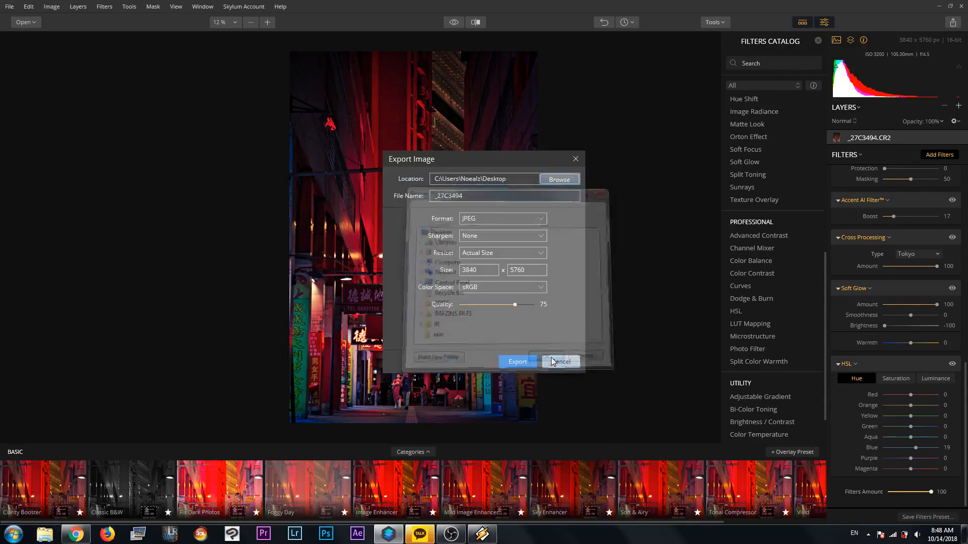
pyautogui.click(557, 180)
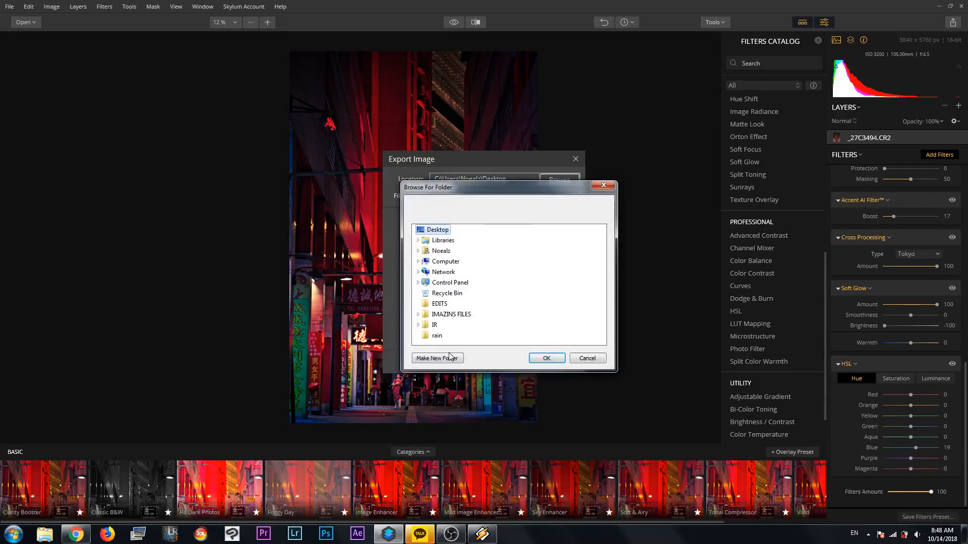
pyautogui.click(449, 357)
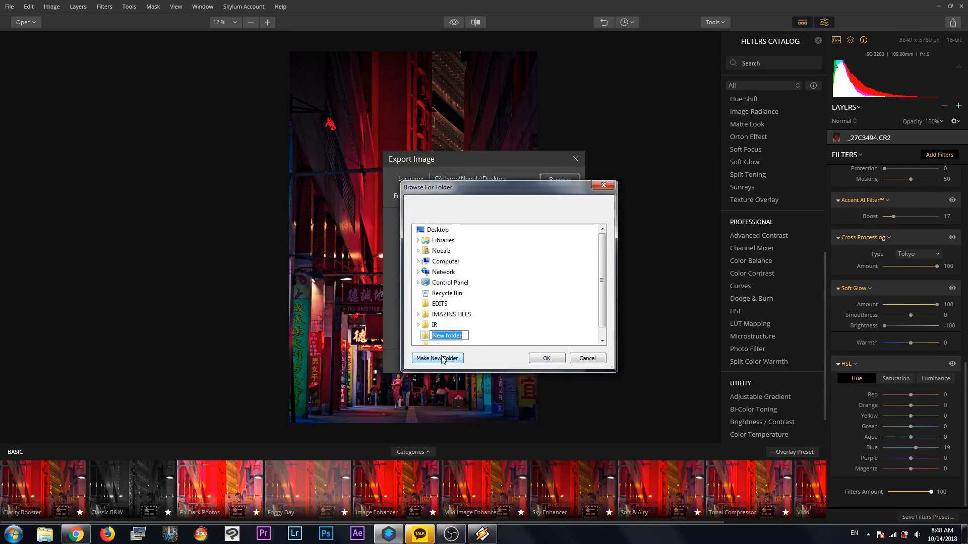
pyautogui.write('LUMINAR')
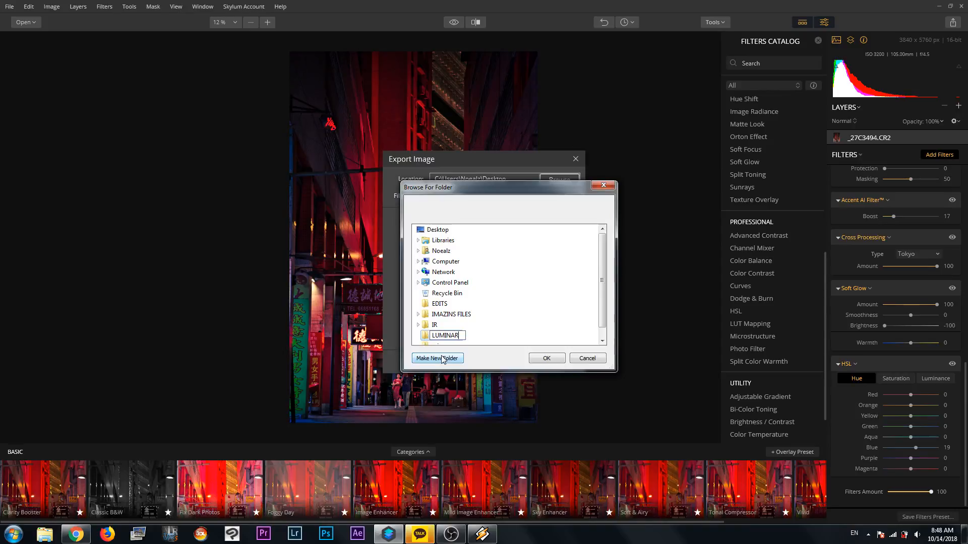
pyautogui.click(538, 361)
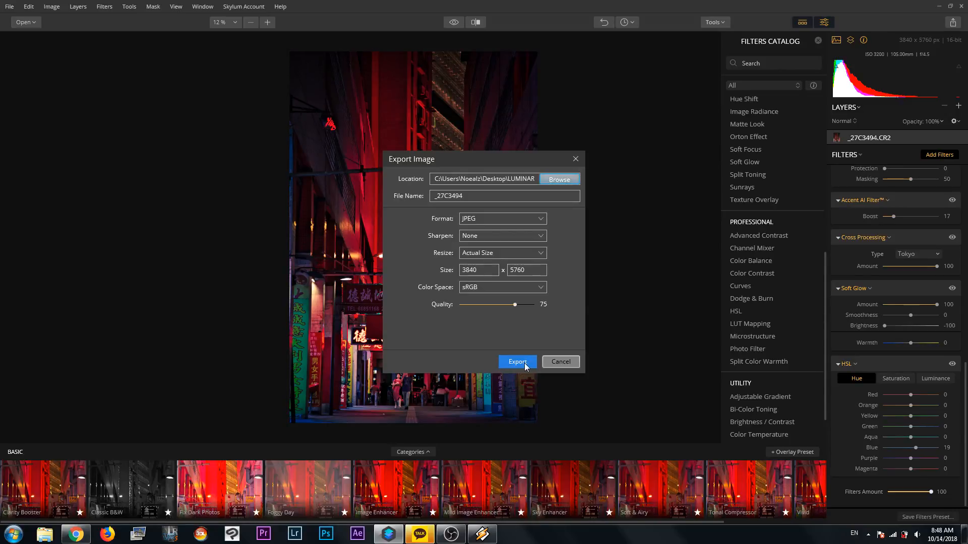
# Export the photo as the JPEG _27C3494 at Actual Size, with sRGB colour space and quality 75.
pyautogui.click(542, 253)
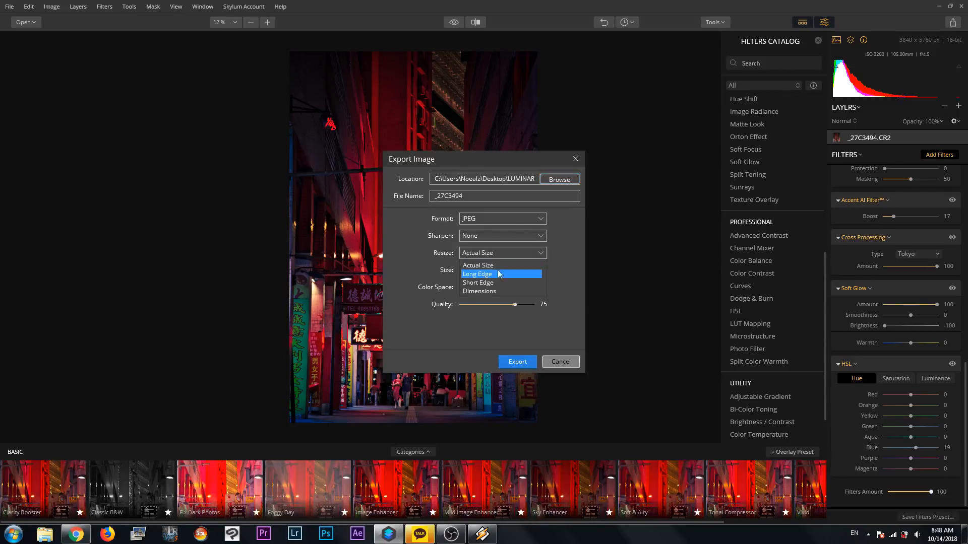
pyautogui.click(573, 267)
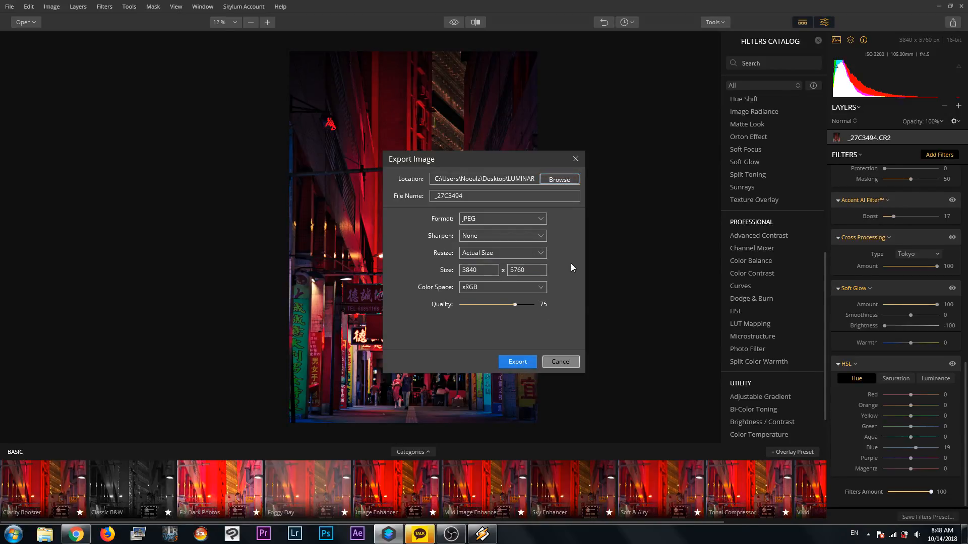
pyautogui.click(520, 363)
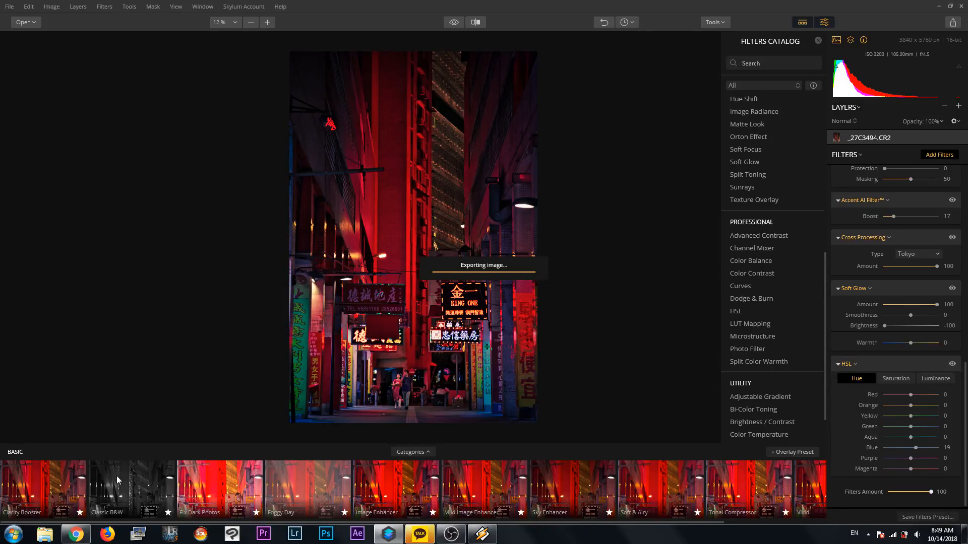
# Switch to Chrome, load instagram.com in a new tab and open the account's own profile.
pyautogui.moveTo(76, 534)
pyautogui.click(76, 474)
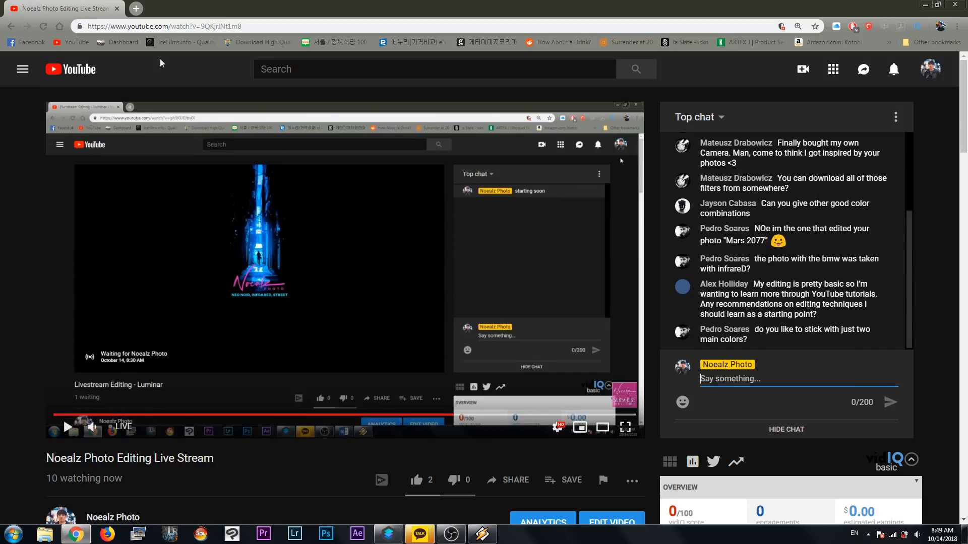
pyautogui.click(134, 9)
pyautogui.write('instagram.com')
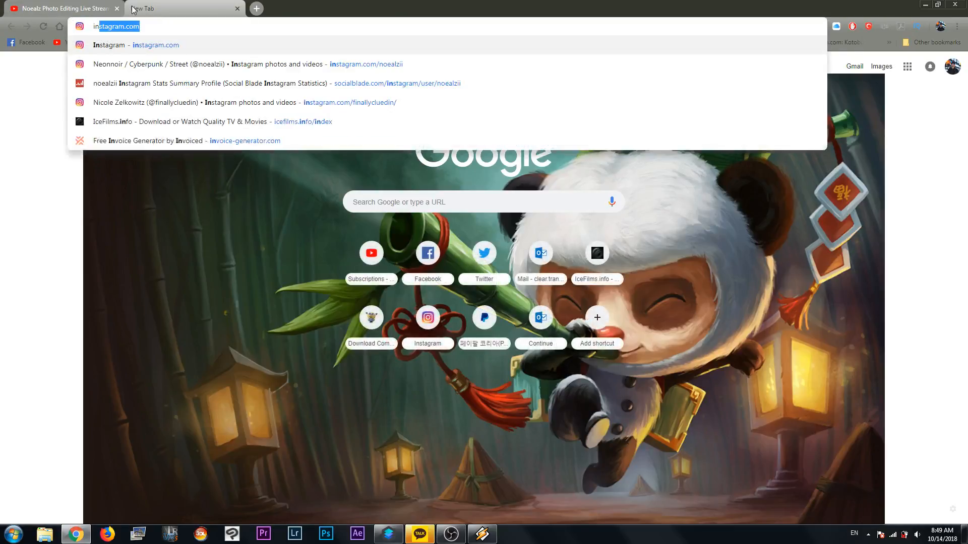
pyautogui.press('Return')
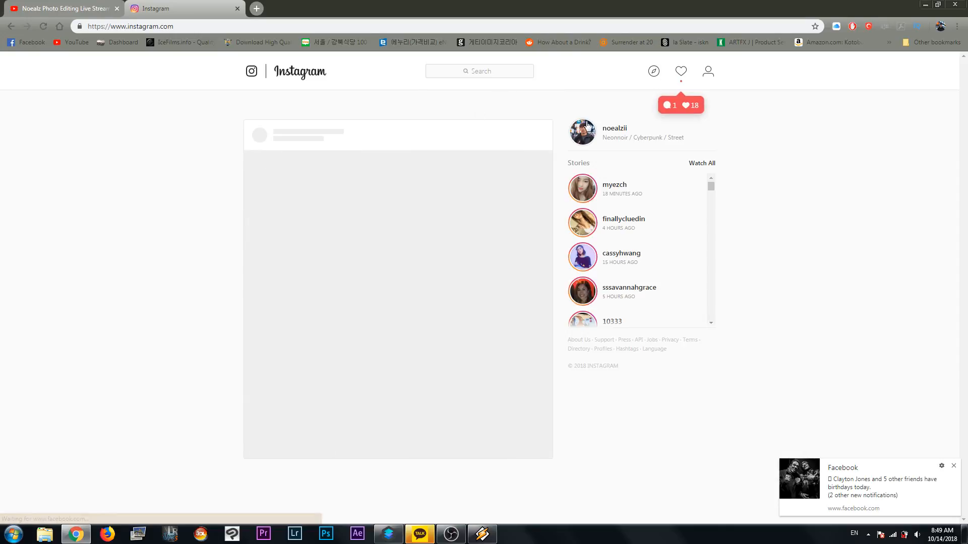
pyautogui.click(615, 132)
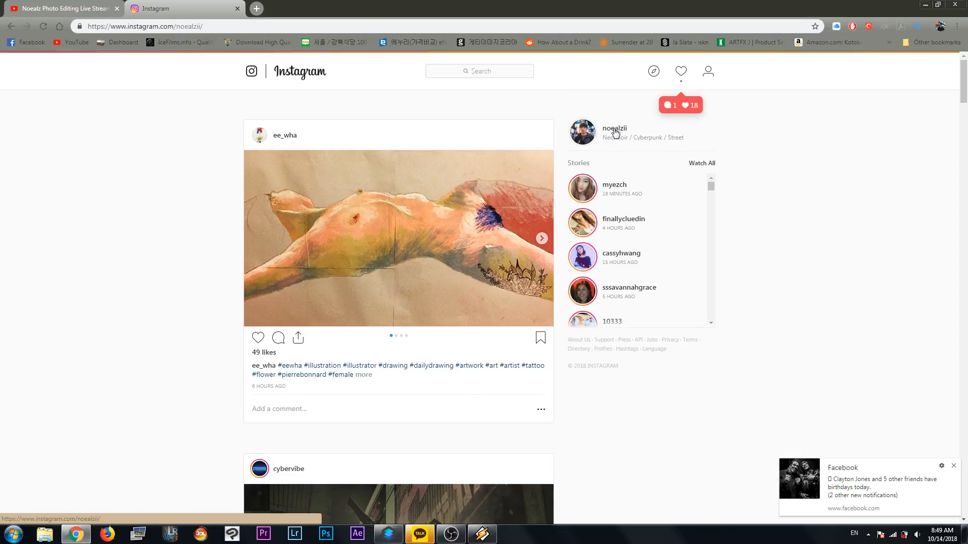
# Browse the profile's photo grid and examine the colour combinations used in the neon and infrared street photos.
pyautogui.scroll(-5, 665, 210)
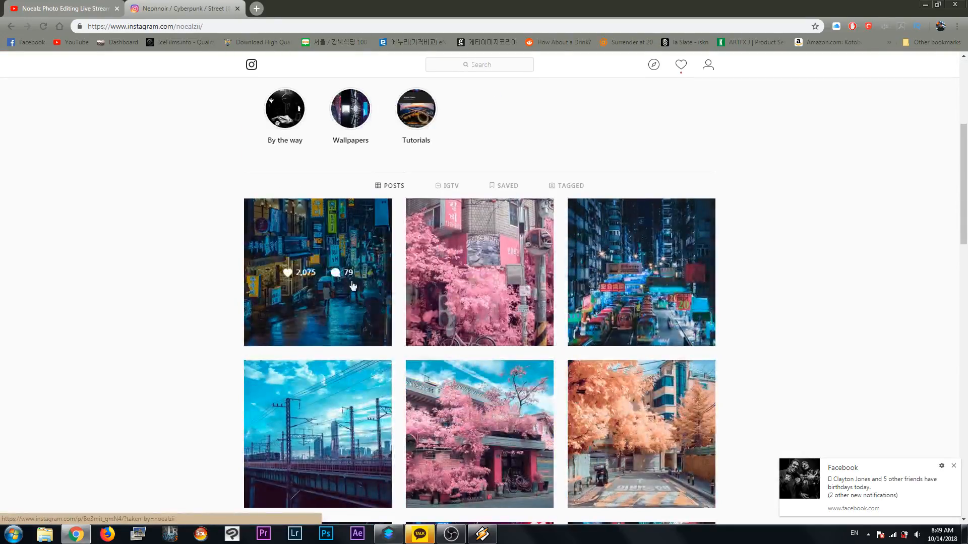
pyautogui.scroll(-5, 671, 389)
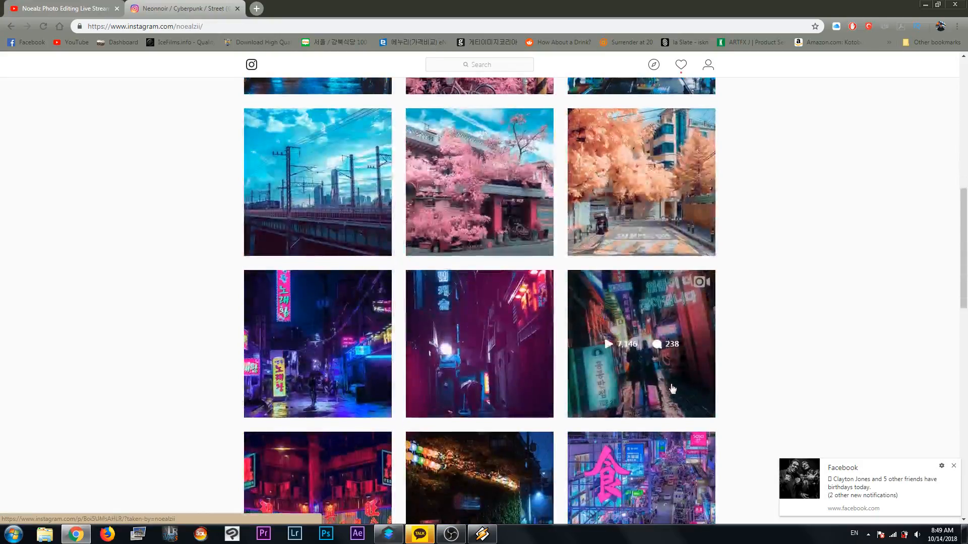
pyautogui.scroll(-6, 672, 388)
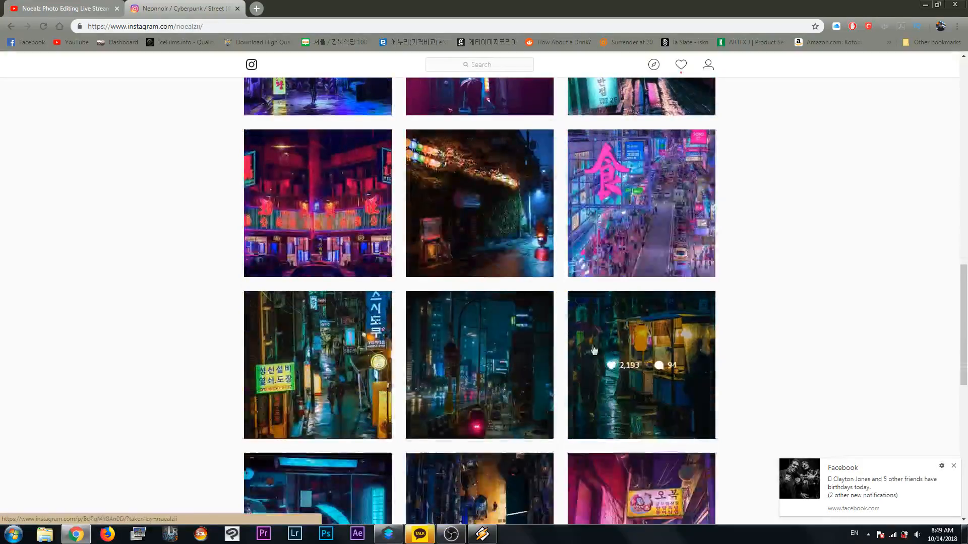
pyautogui.scroll(-4, 600, 358)
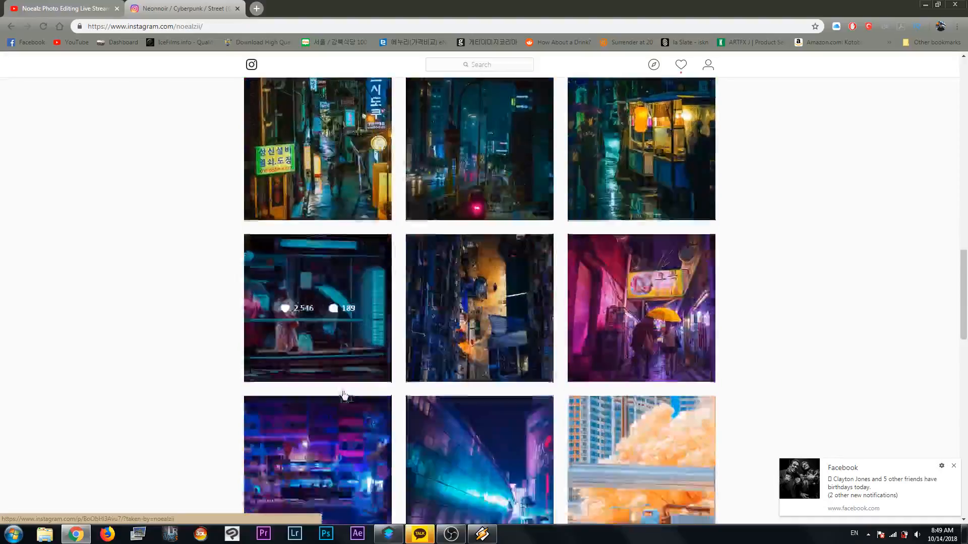
pyautogui.scroll(-3, 627, 337)
pyautogui.scroll(-6, 601, 315)
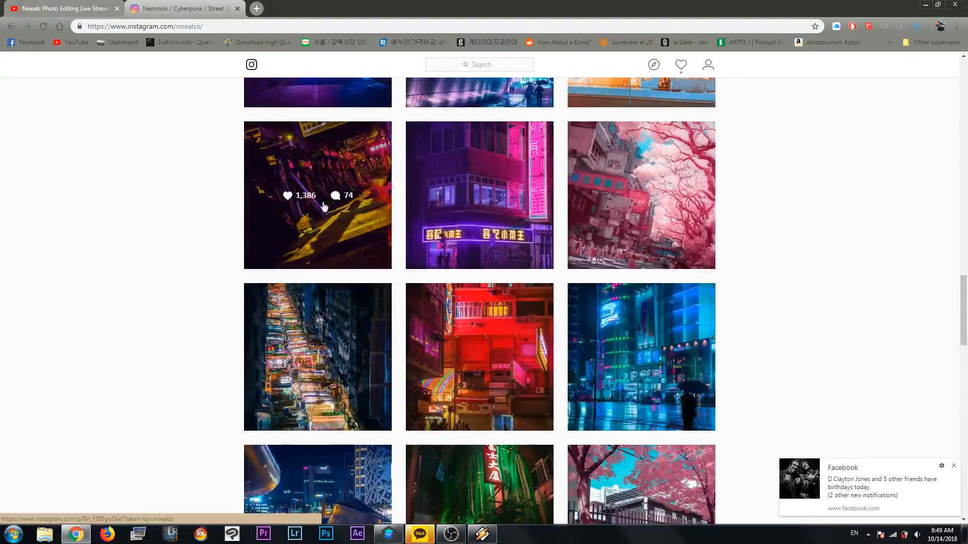
pyautogui.scroll(-3, 620, 302)
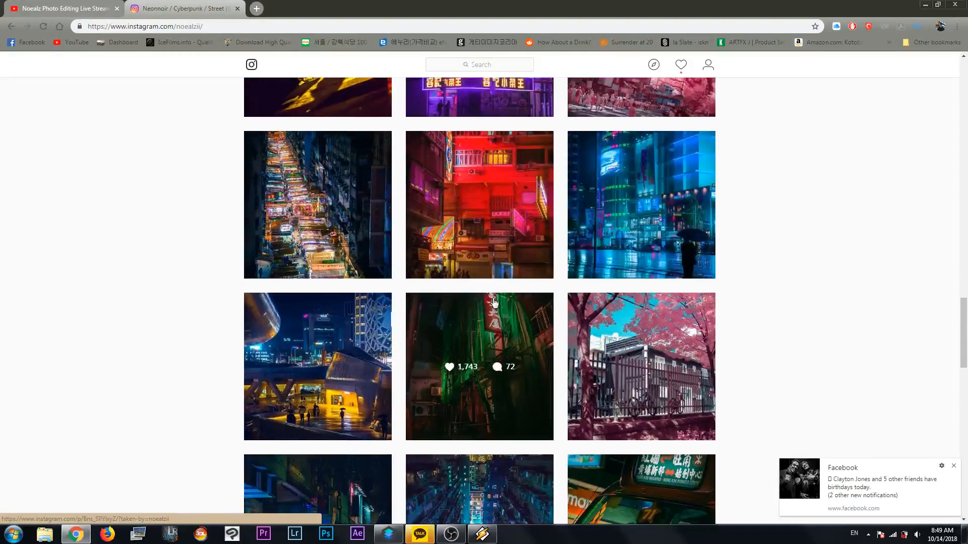
pyautogui.scroll(-2, 445, 242)
pyautogui.scroll(-4, 457, 269)
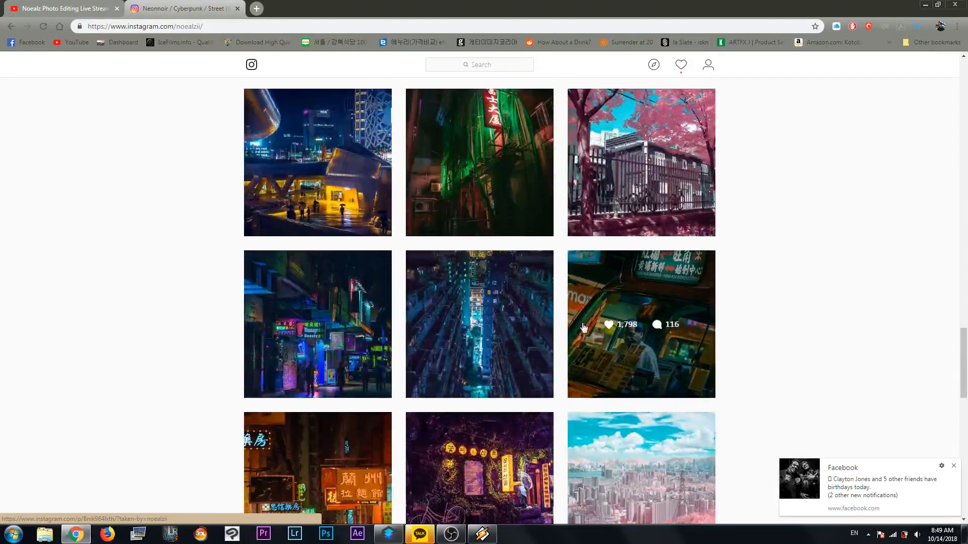
pyautogui.scroll(-3, 649, 313)
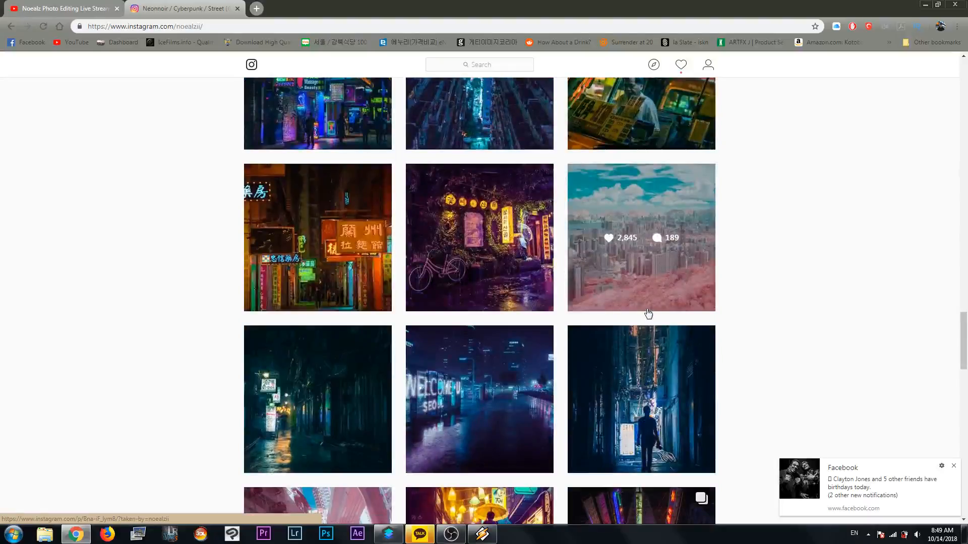
pyautogui.scroll(-2, 645, 318)
pyautogui.scroll(-5, 635, 321)
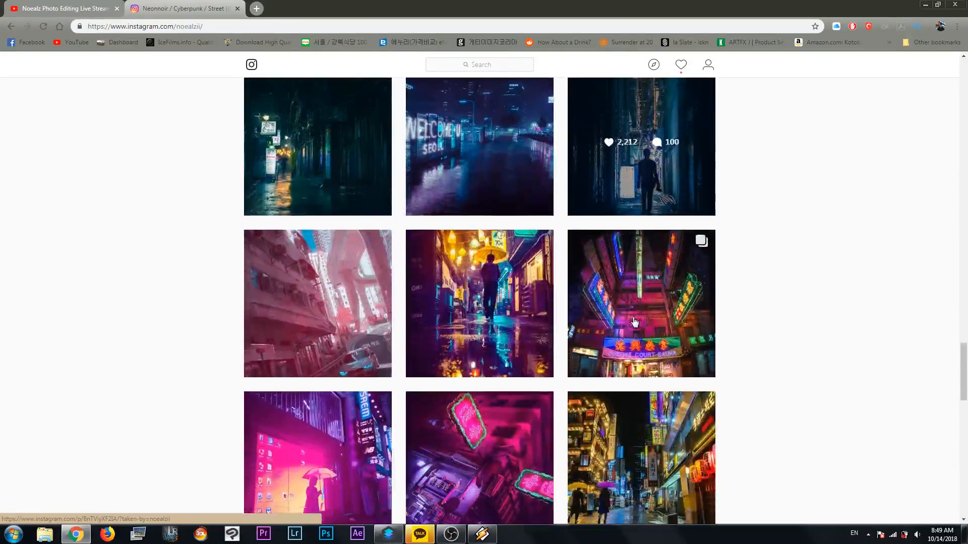
pyautogui.scroll(-4, 634, 322)
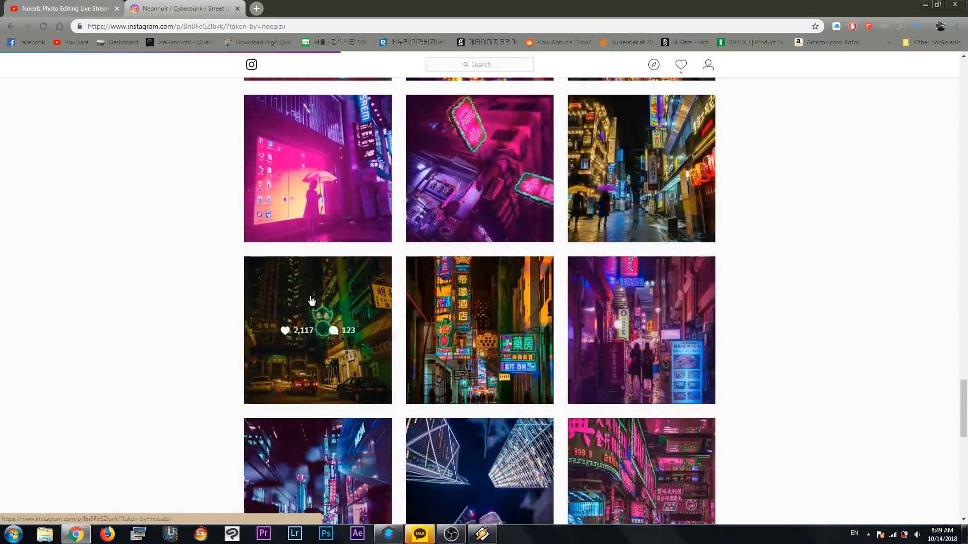
# View the Hong Kong street post with the green neon sign, and close the post and the Instagram tab.
pyautogui.click(309, 300)
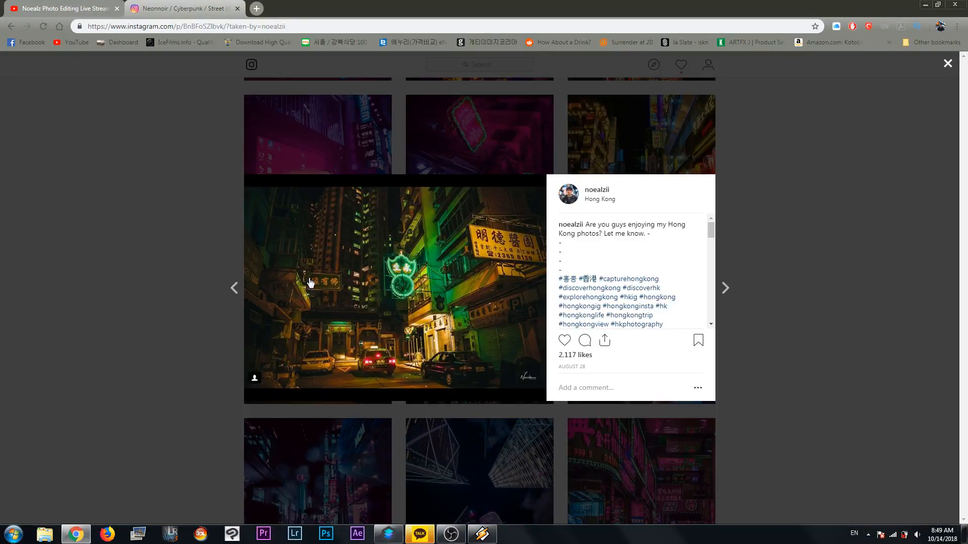
pyautogui.click(90, 267)
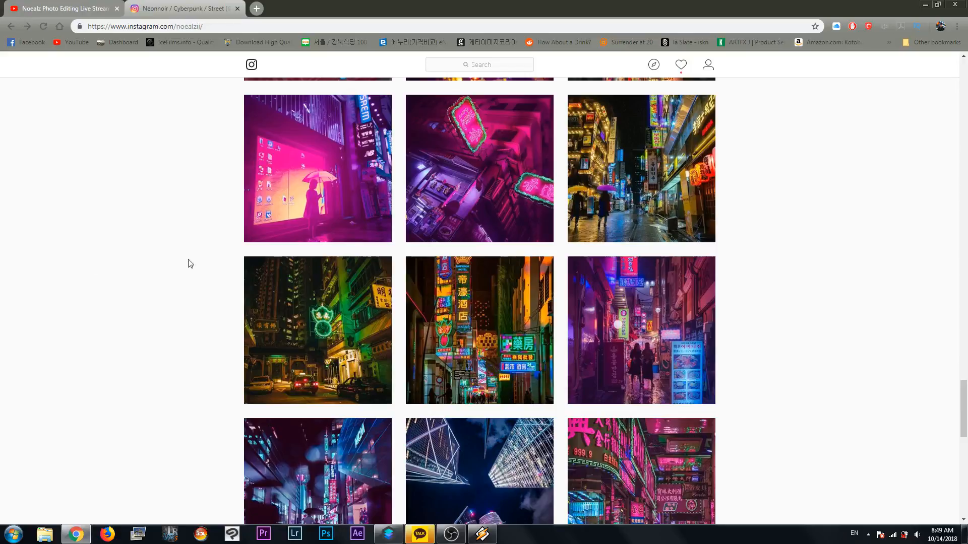
pyautogui.click(237, 8)
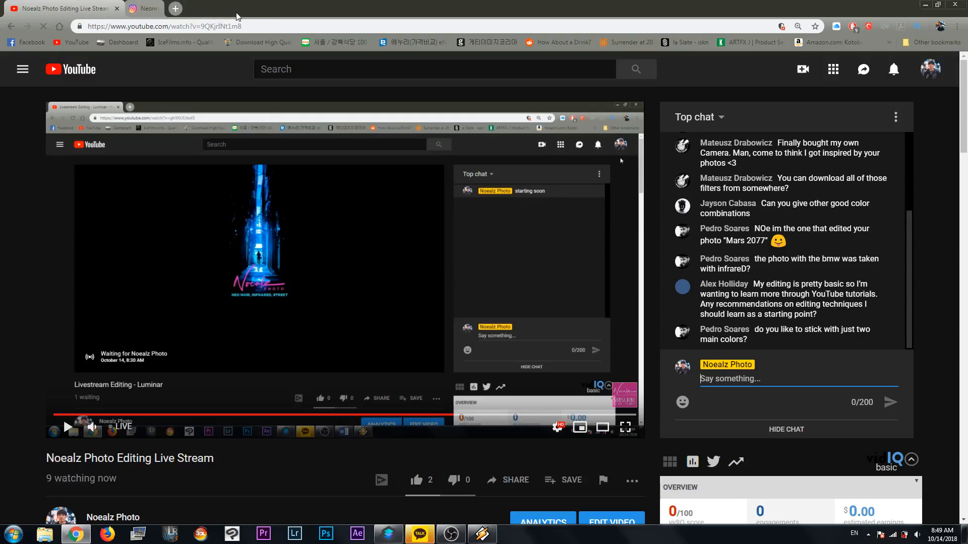
# Switch to Luminar 2018.
pyautogui.click(401, 537)
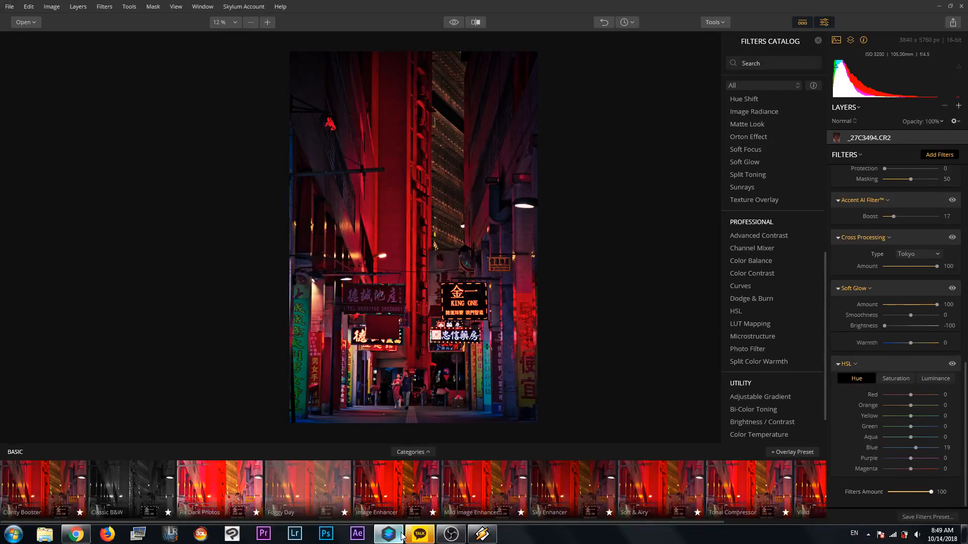
pyautogui.click(33, 22)
pyautogui.click(48, 34)
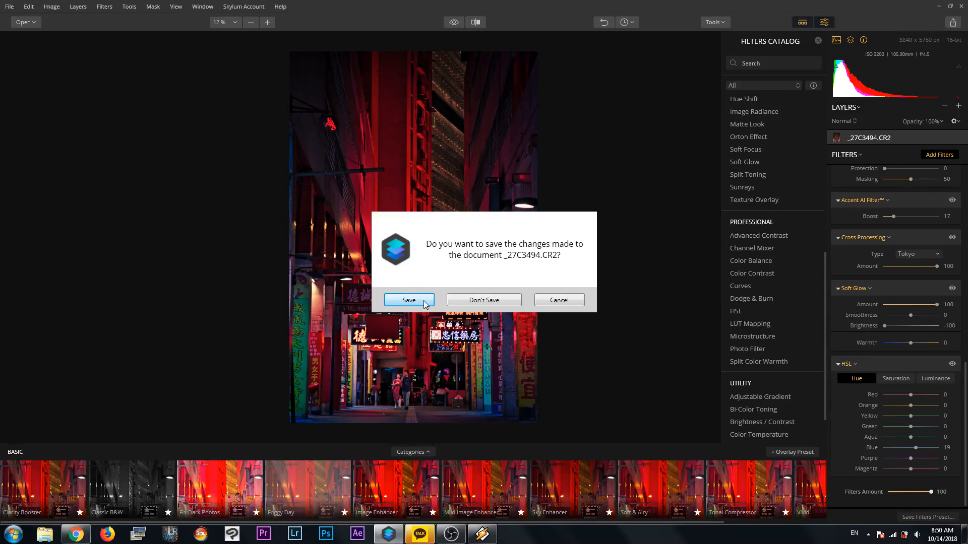
pyautogui.click(467, 301)
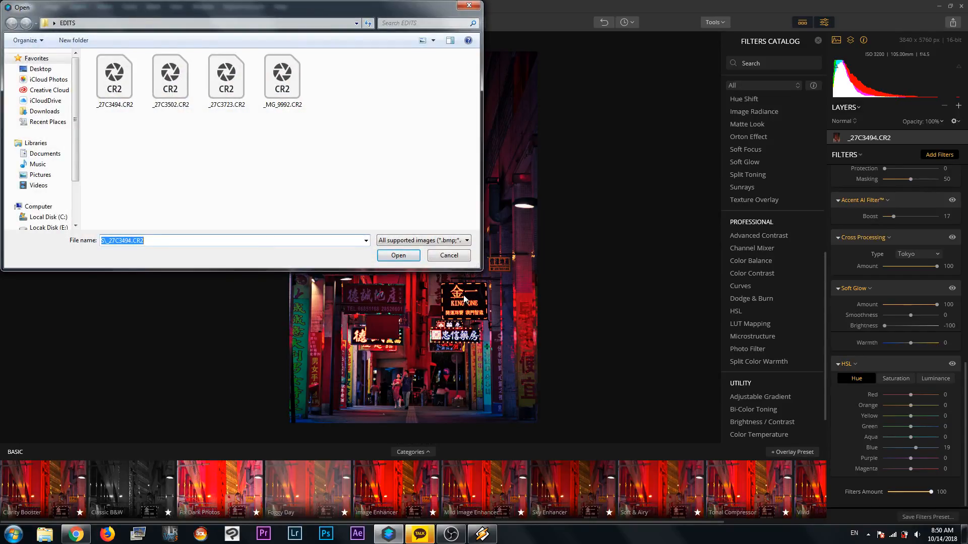
pyautogui.click(451, 257)
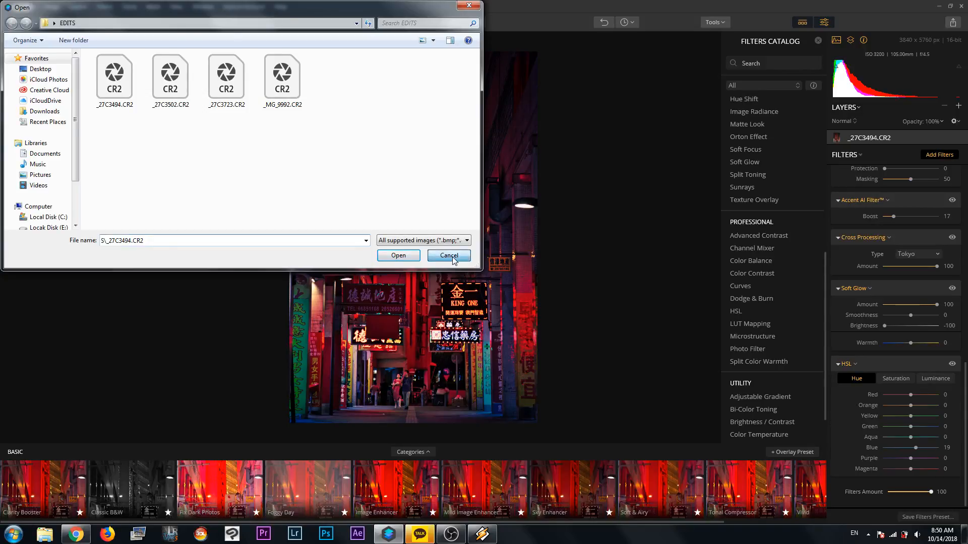
pyautogui.click(17, 24)
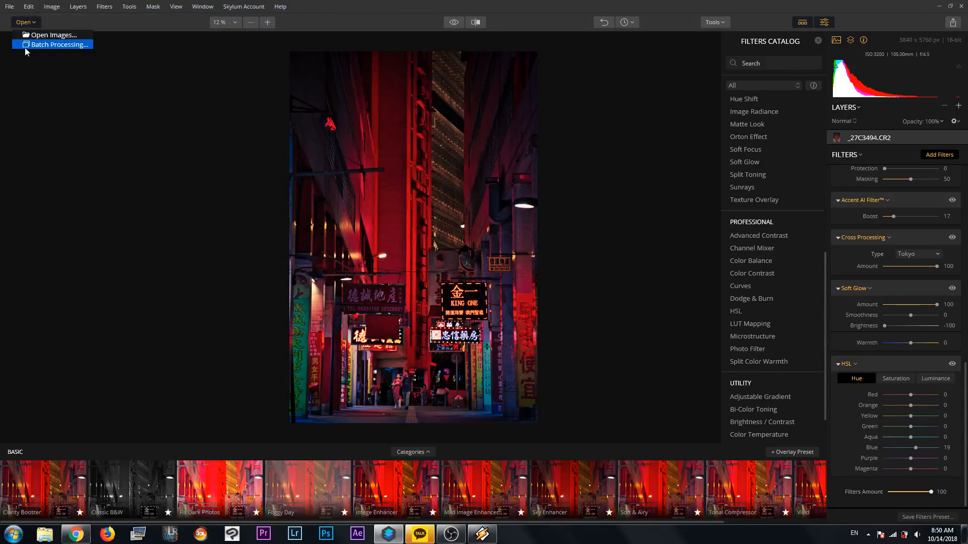
# Save the edited street photo as the image document _27C3494.lmnr in the EDITS folder.
pyautogui.click(12, 6)
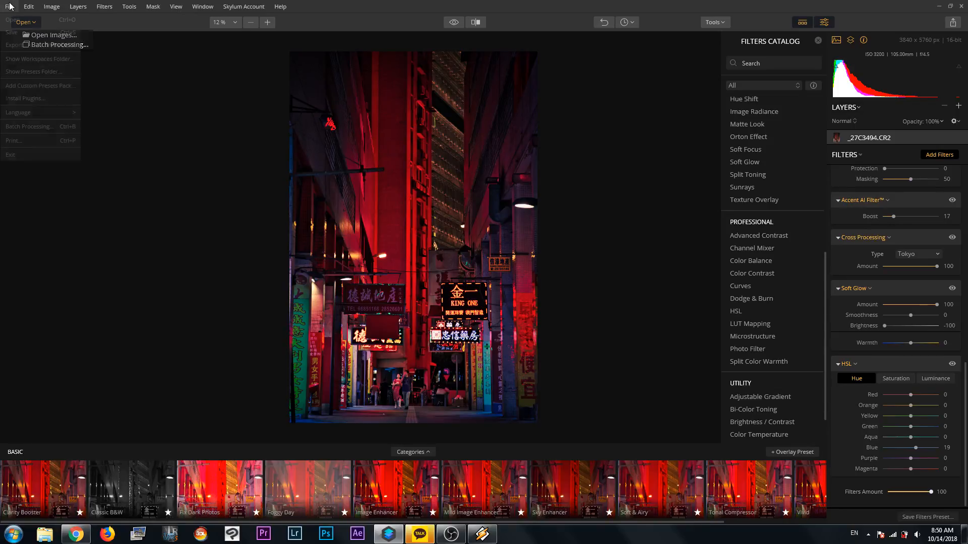
pyautogui.click(15, 35)
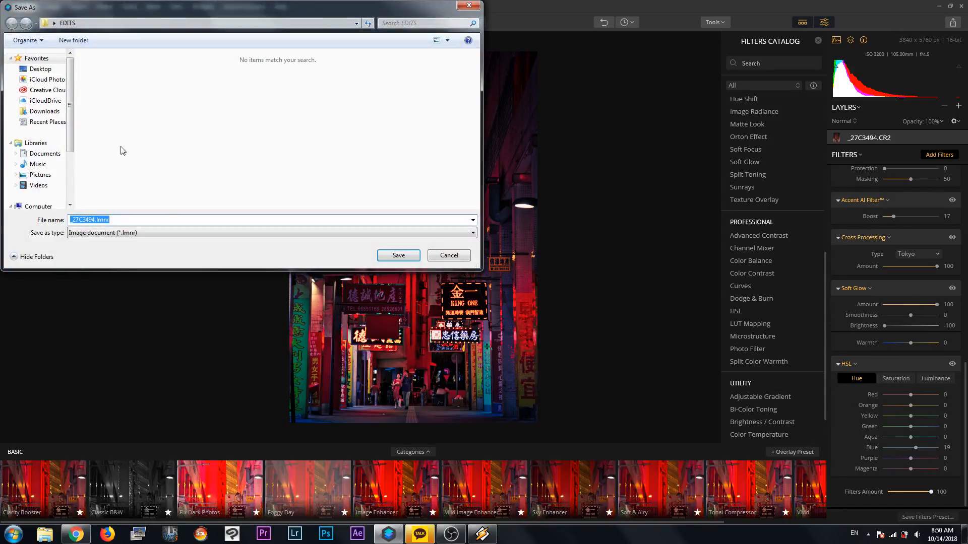
pyautogui.click(397, 256)
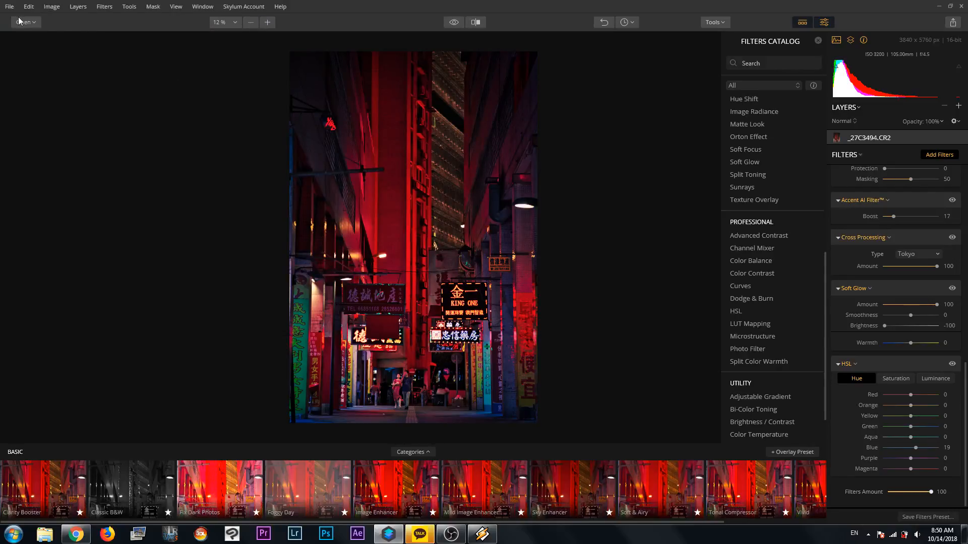
# Open the raw photo _27C3502.CR2 from the EDITS folder.
pyautogui.click(21, 24)
pyautogui.click(22, 25)
pyautogui.click(22, 24)
pyautogui.click(38, 31)
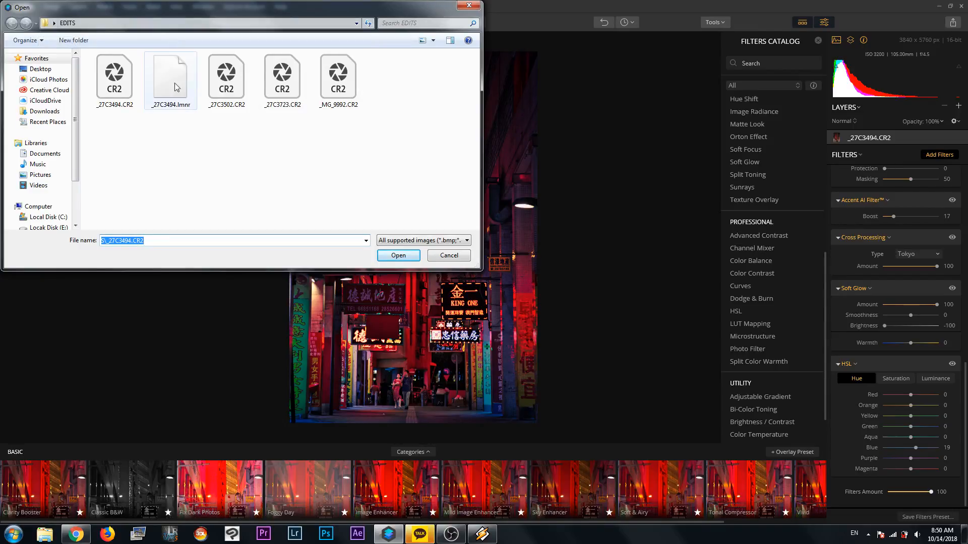
pyautogui.click(220, 95)
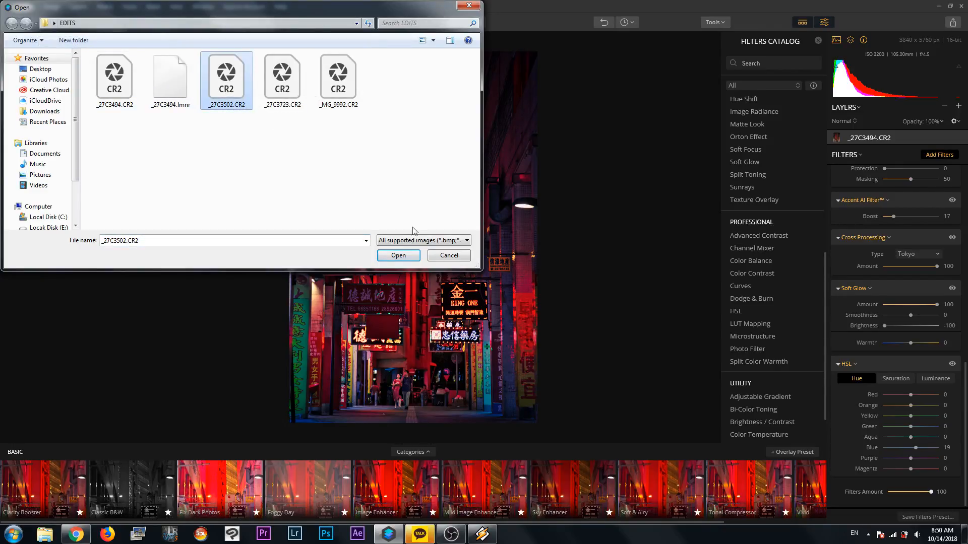
pyautogui.click(396, 255)
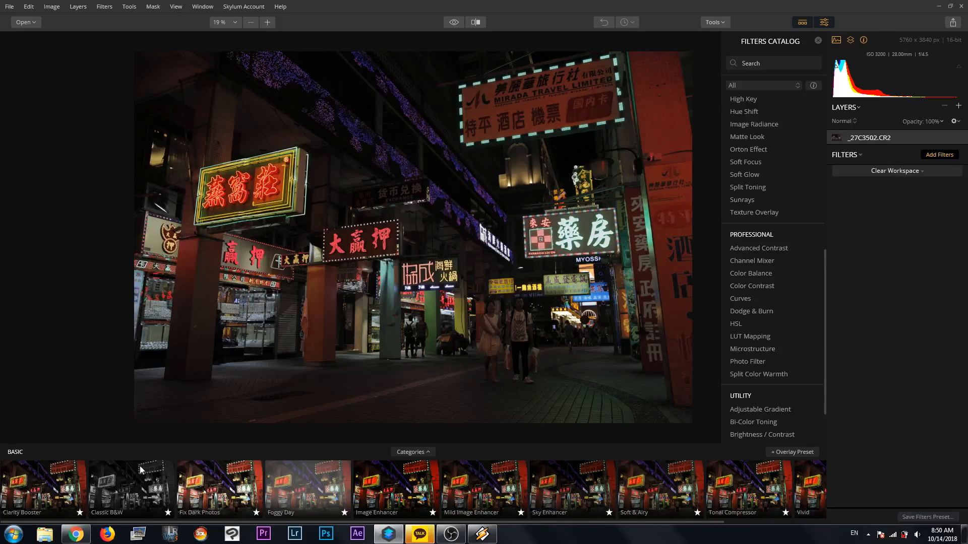
# Switch to Chrome to read the live chat, and point out the Luminar 2018 shortcut on the desktop.
pyautogui.click(76, 535)
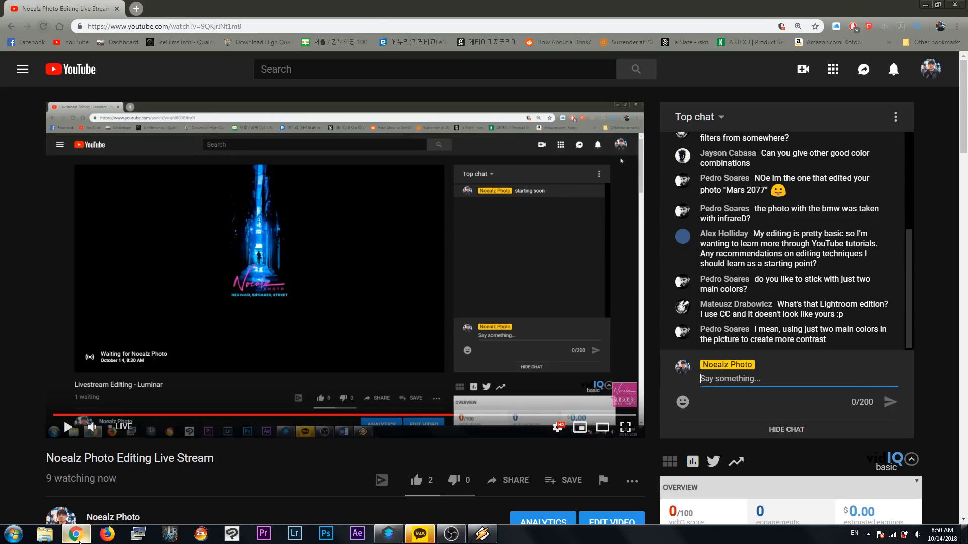
pyautogui.click(927, 6)
pyautogui.click(933, 7)
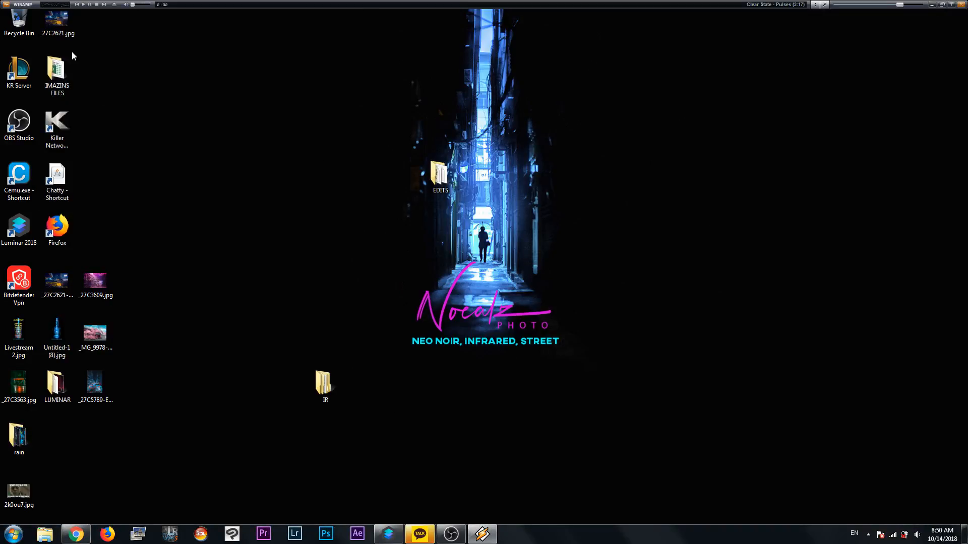
pyautogui.moveTo(24, 223); pyautogui.dragTo(111, 242)
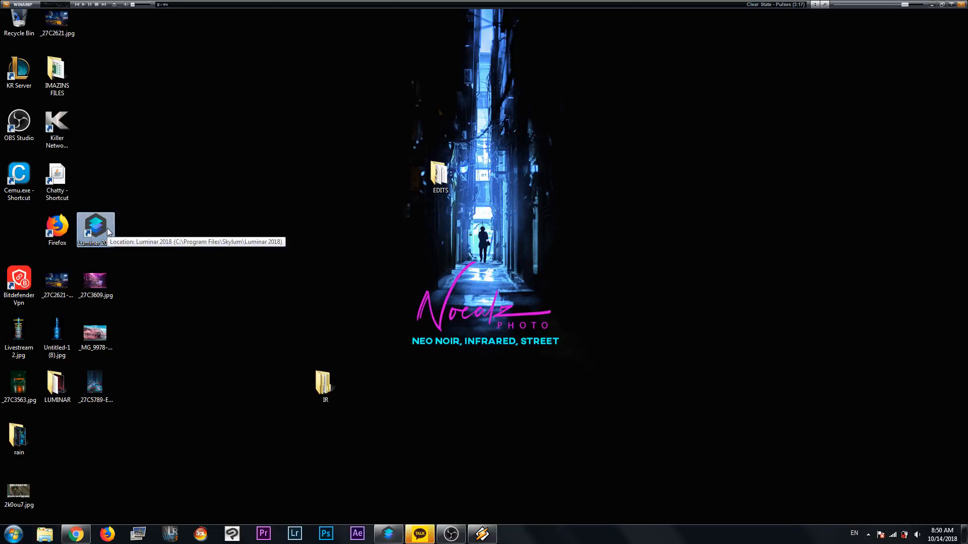
pyautogui.moveTo(108, 232); pyautogui.dragTo(28, 235)
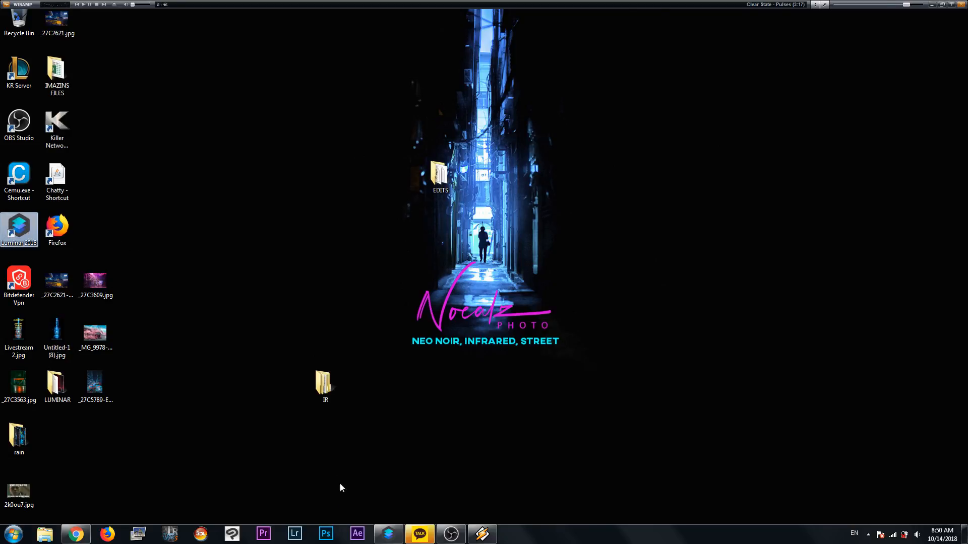
# Switch back to Chrome, search Google for "kuler color" in a new tab and load the Adobe Color CC colour wheel.
pyautogui.click(75, 534)
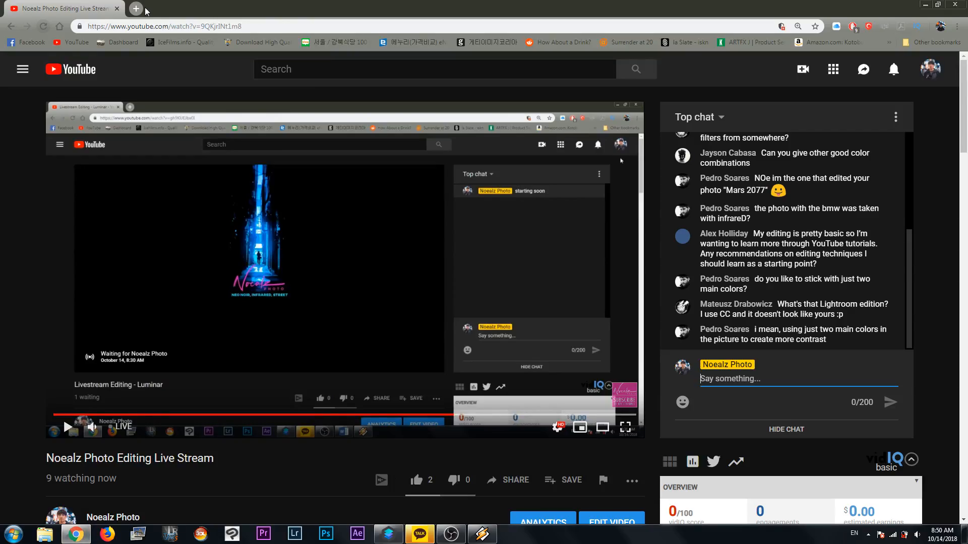
pyautogui.click(136, 9)
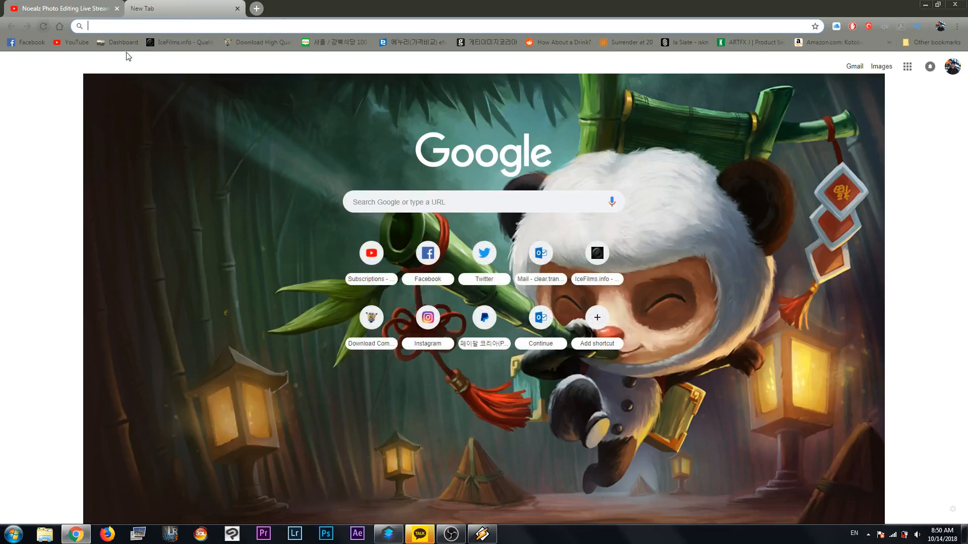
pyautogui.write('kuler ')
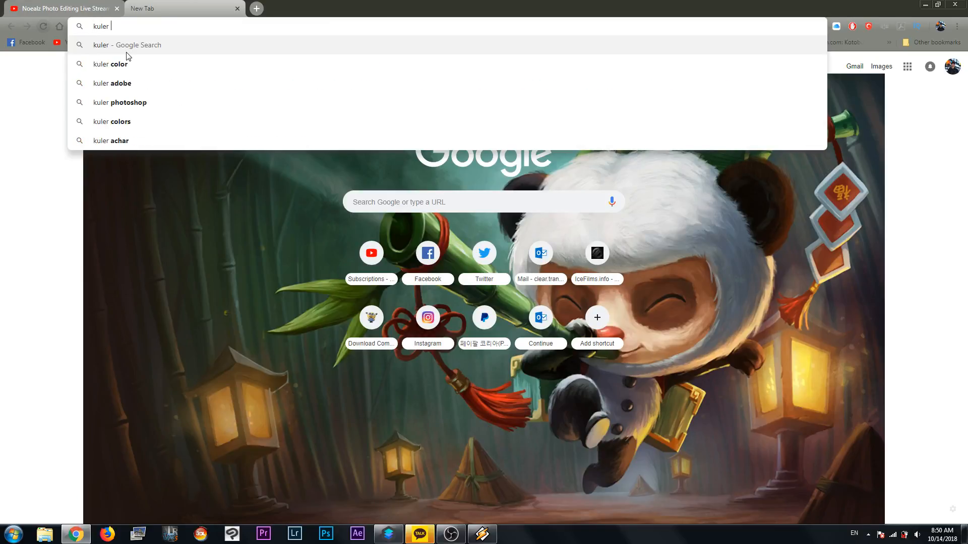
pyautogui.write('color')
pyautogui.press('Return')
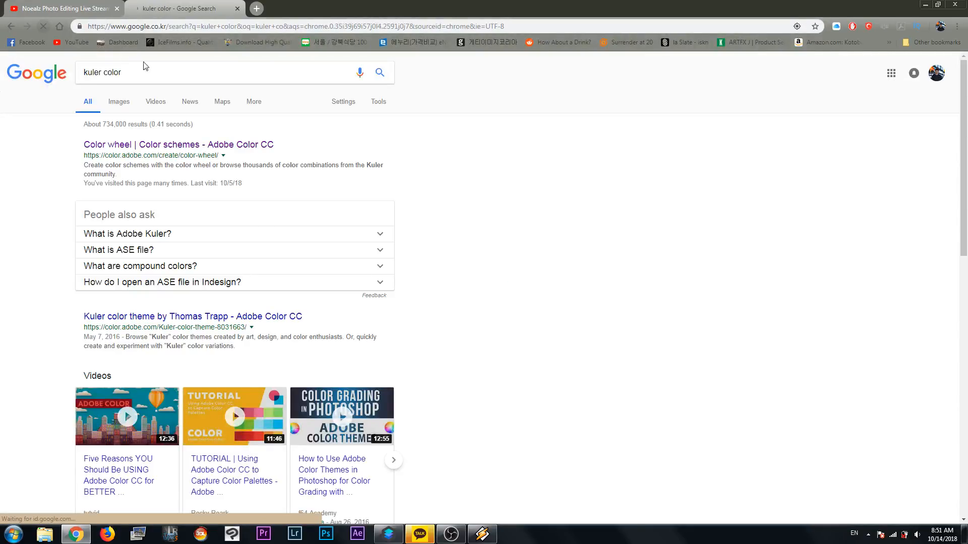
pyautogui.click(122, 145)
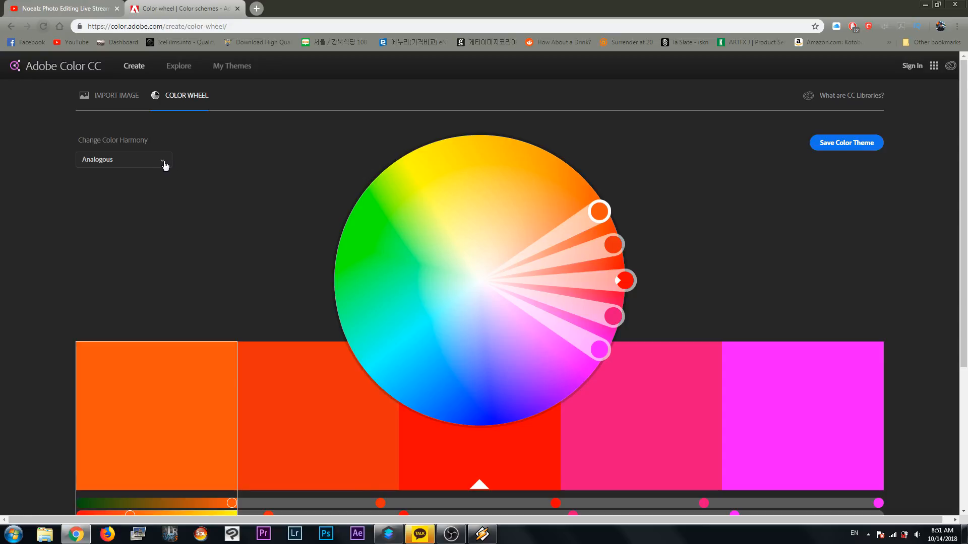
pyautogui.press('F5')
# Preview the Monochromatic, Triad, Complementary and Compound colour harmonies on the colour wheel.
pyautogui.click(165, 166)
pyautogui.click(104, 192)
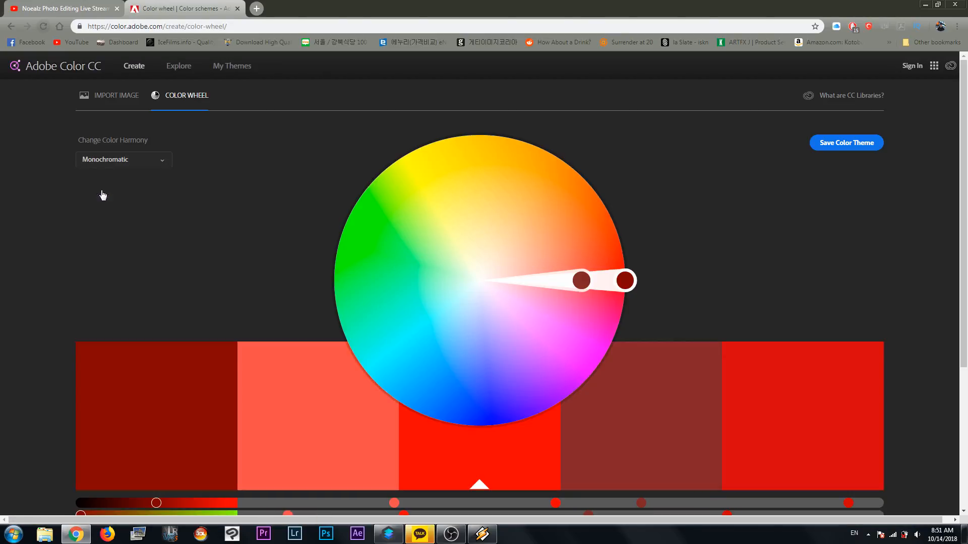
pyautogui.click(145, 164)
pyautogui.click(105, 208)
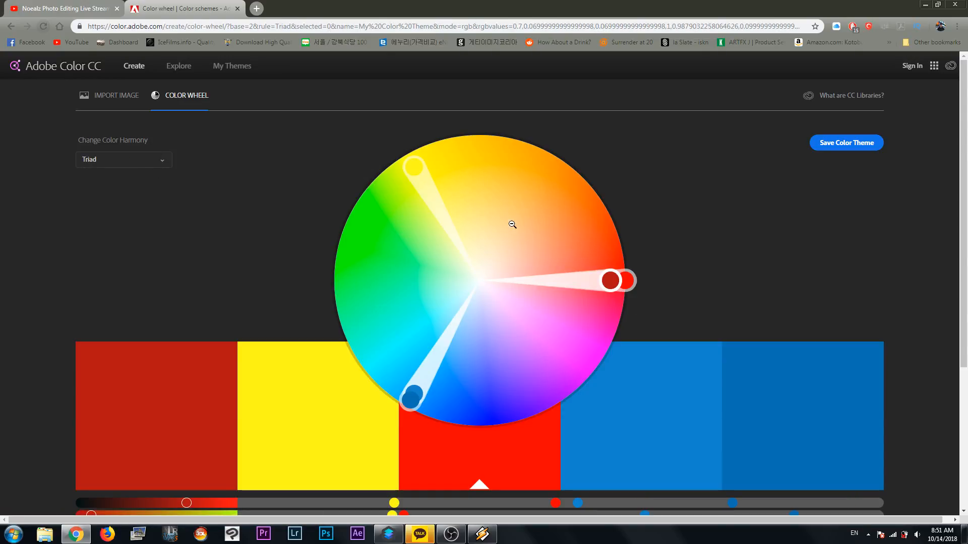
pyautogui.click(156, 161)
pyautogui.click(112, 224)
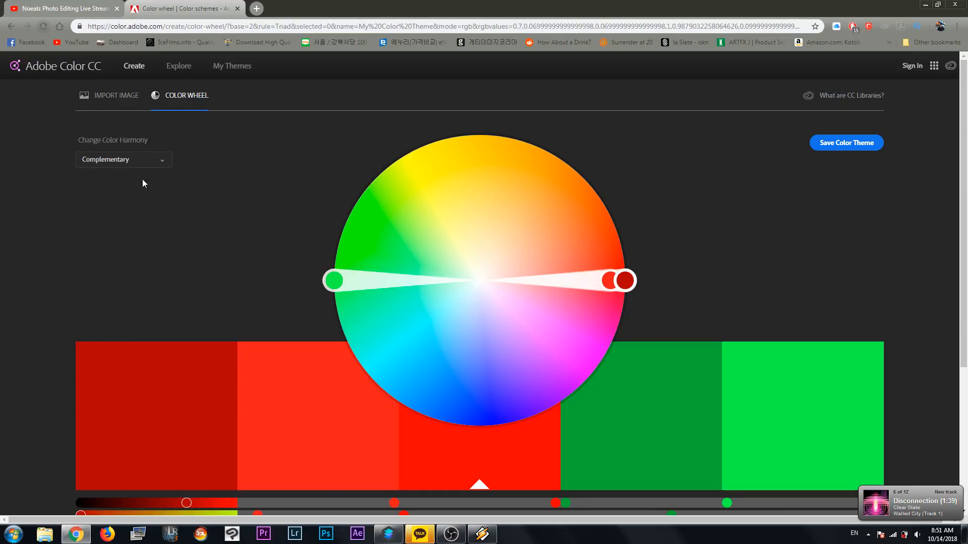
pyautogui.click(160, 160)
pyautogui.click(125, 240)
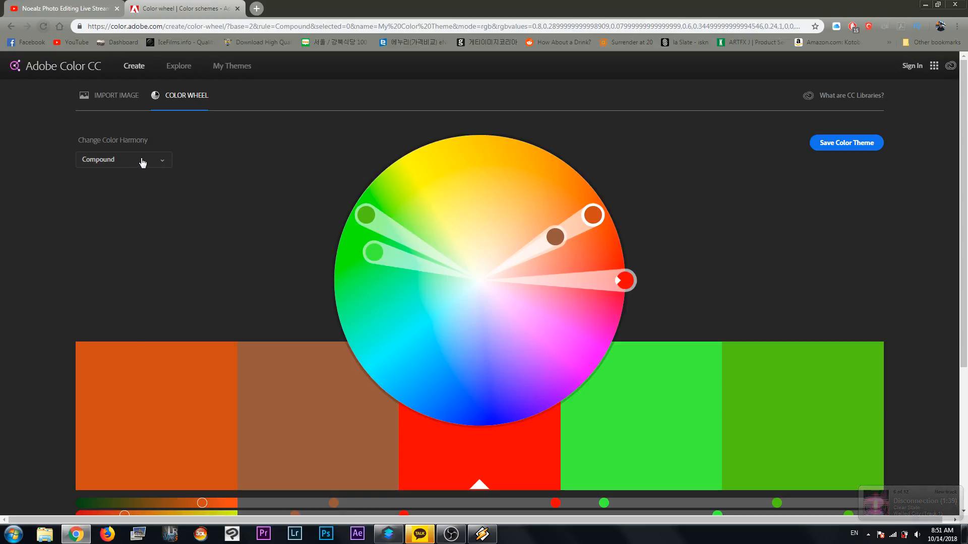
# Search Google for "luminar" in a new tab, view Skylum's Luminar 2018 page without the regional site, and close it.
pyautogui.click(257, 8)
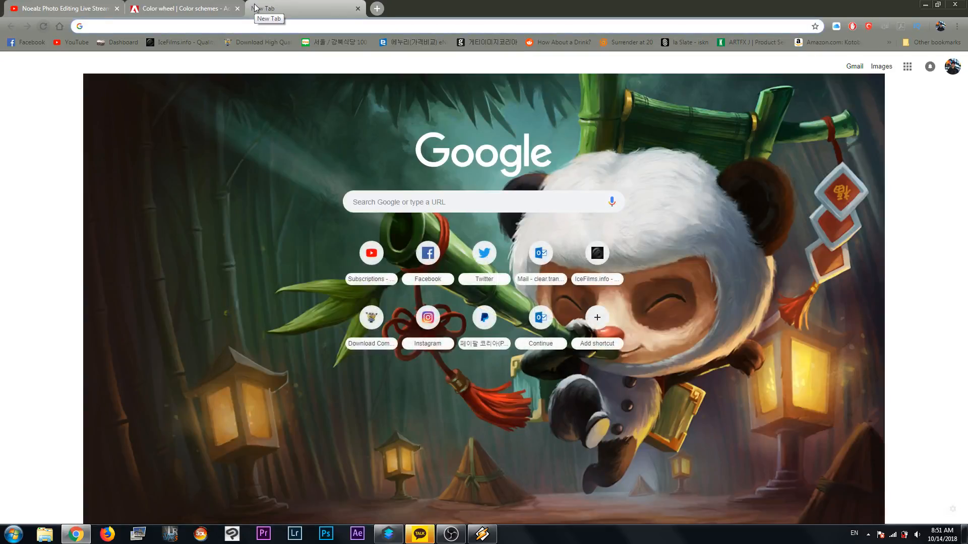
pyautogui.write('luminar')
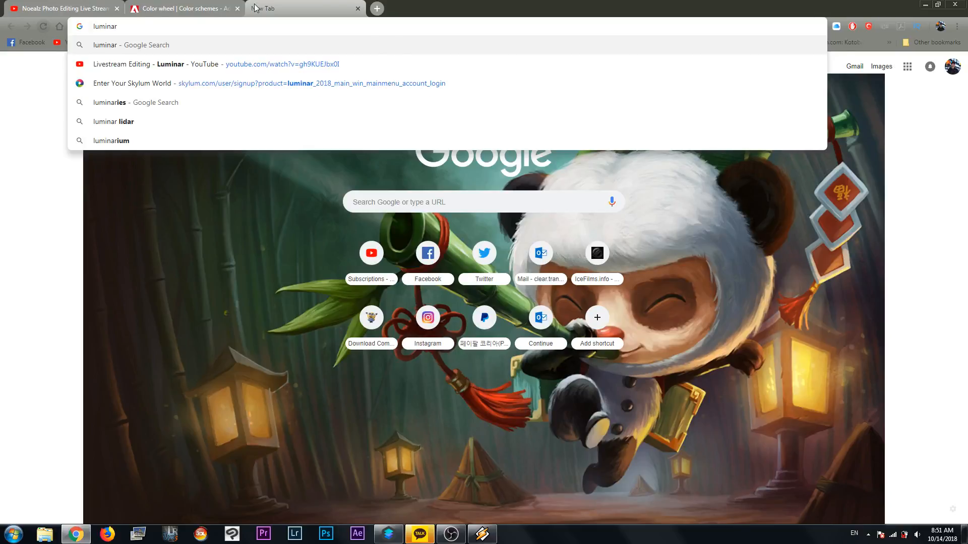
pyautogui.press('Return')
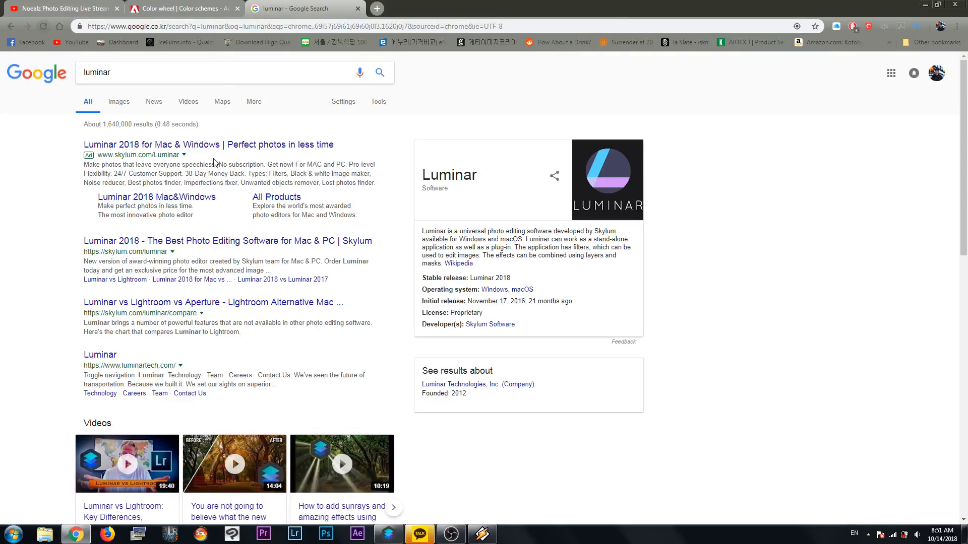
pyautogui.click(150, 241)
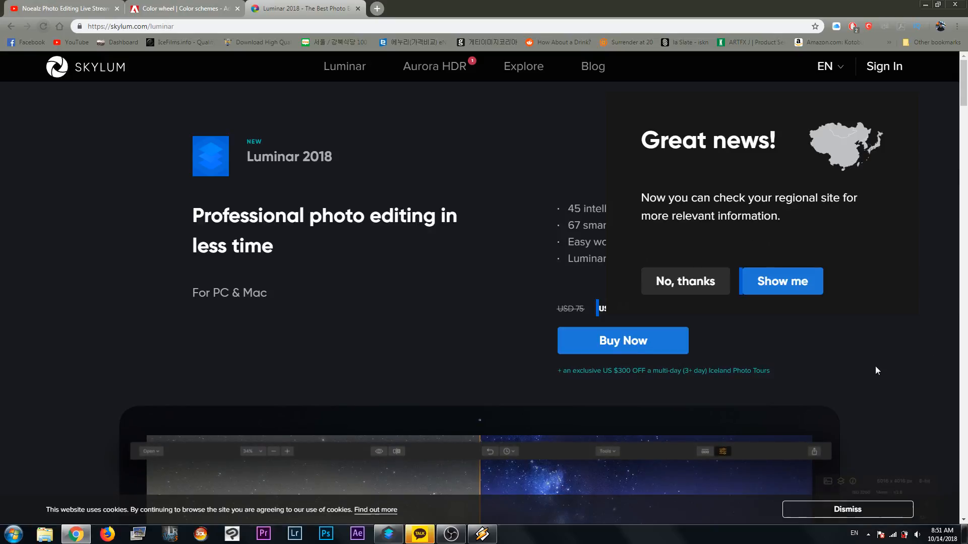
pyautogui.click(685, 281)
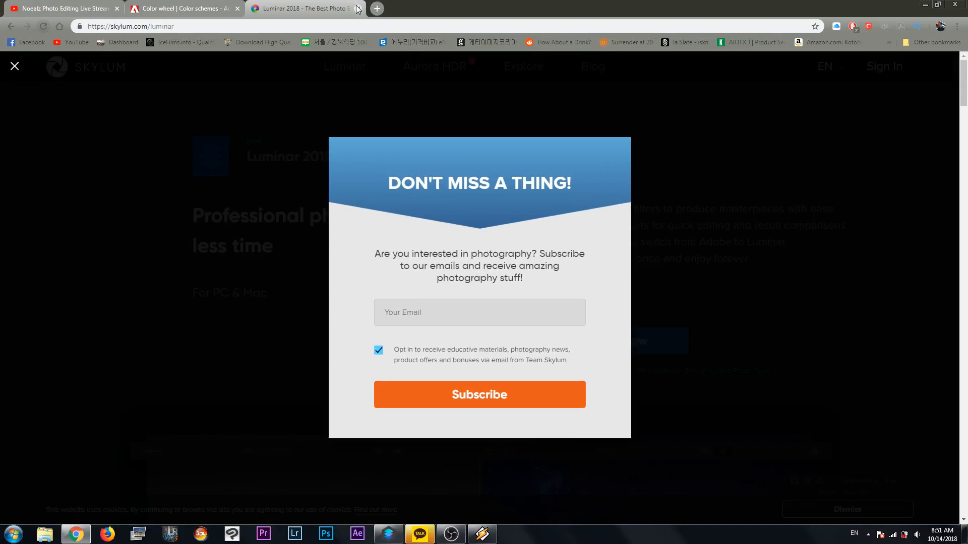
pyautogui.click(358, 8)
pyautogui.click(926, 4)
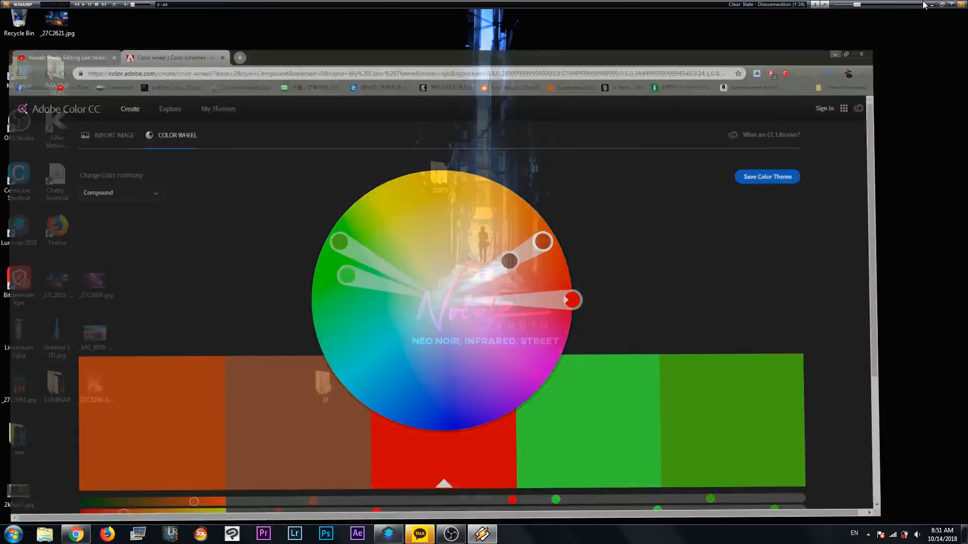
# Return to Luminar 2018 and look through the Basic presets and the available filter workspaces for the open photo.
pyautogui.click(395, 536)
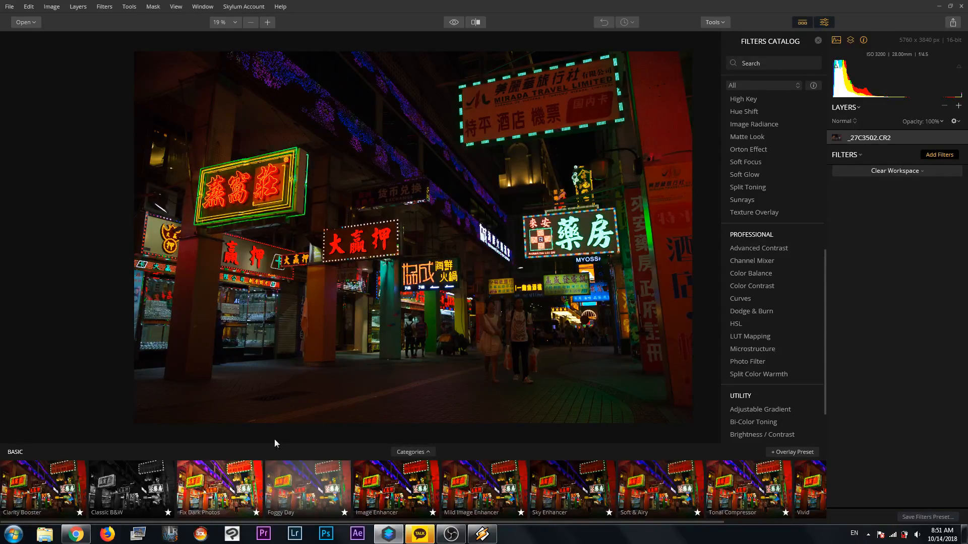
pyautogui.scroll(-3, 797, 501)
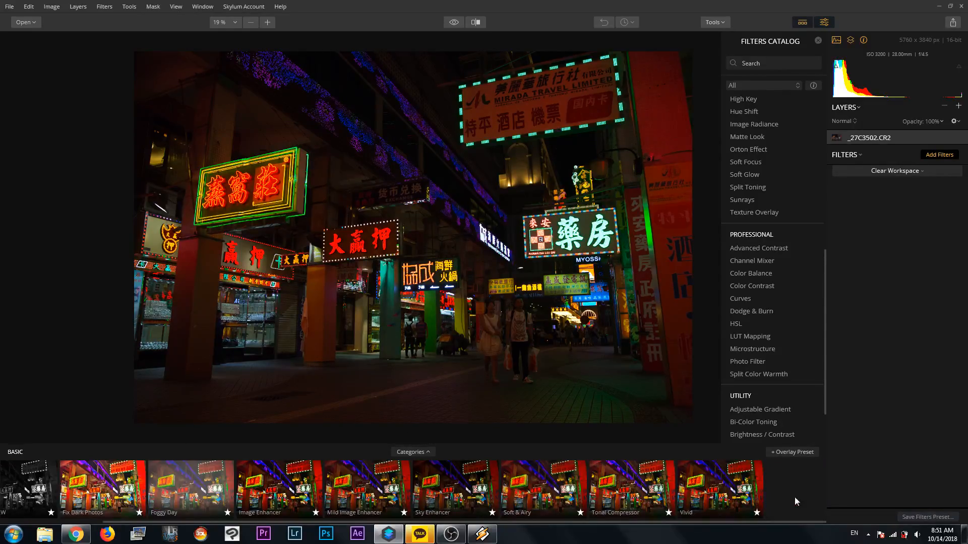
pyautogui.scroll(3, 554, 489)
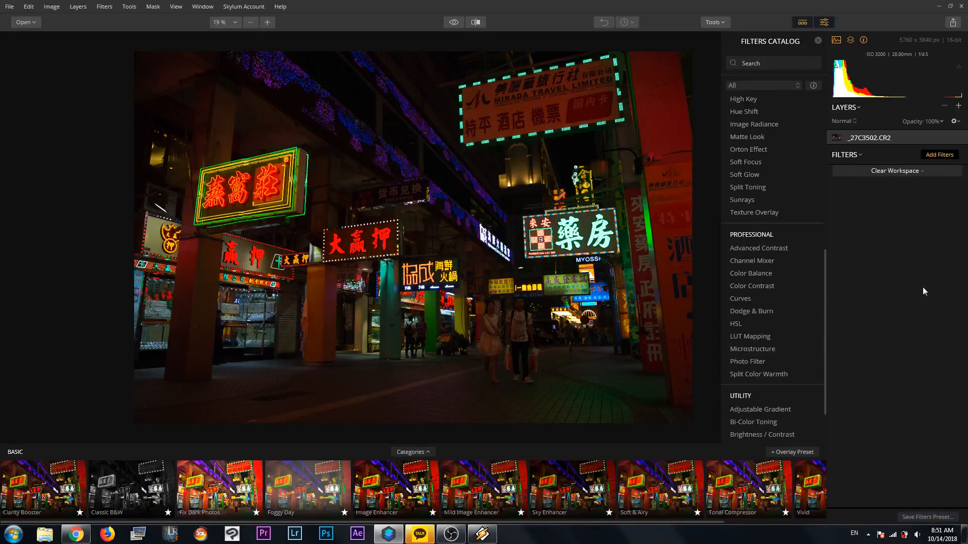
pyautogui.click(889, 173)
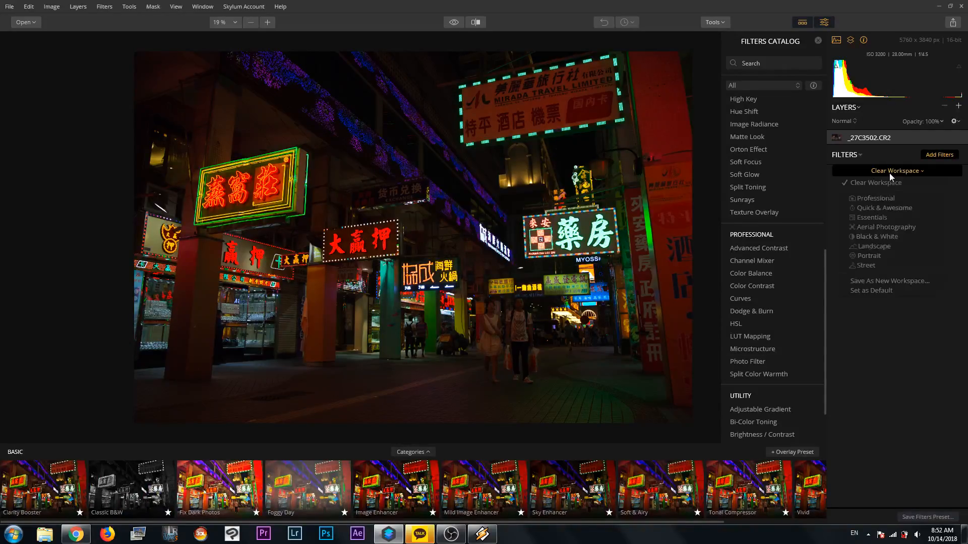
pyautogui.click(890, 173)
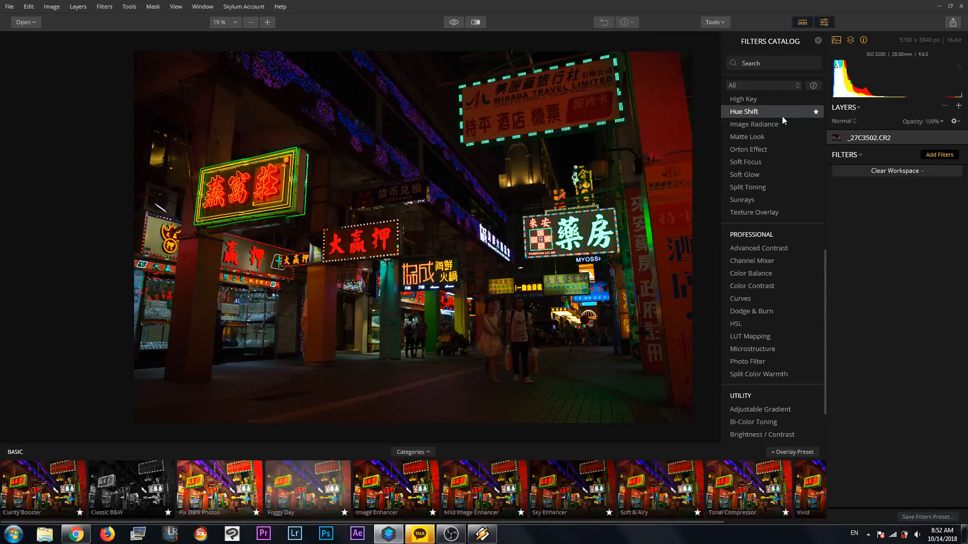
# Add a RAW Develop filter with Highlights and Whites at -100, Shadows, Blacks and Contrast at 100, and Exposure reset to 0.00.
pyautogui.scroll(5, 778, 114)
pyautogui.scroll(3, 778, 113)
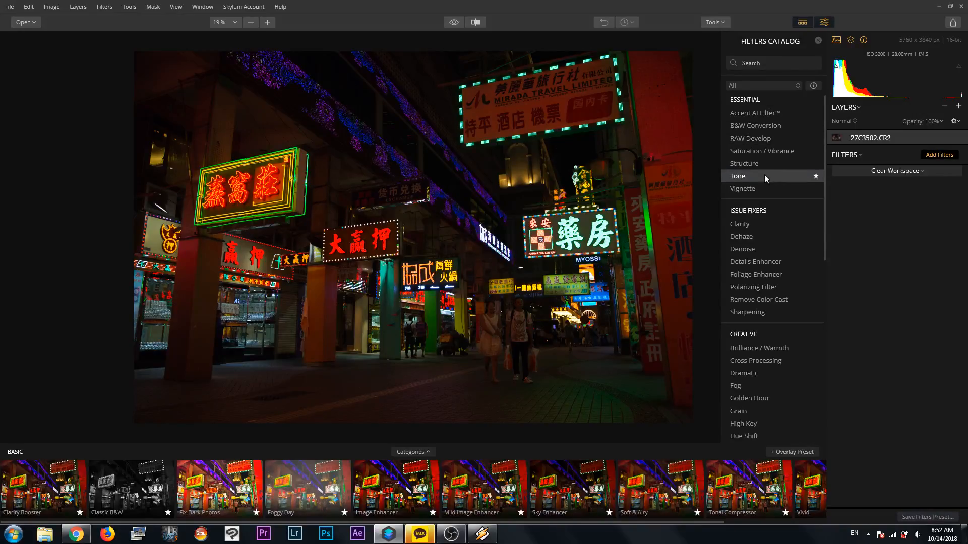
pyautogui.click(767, 137)
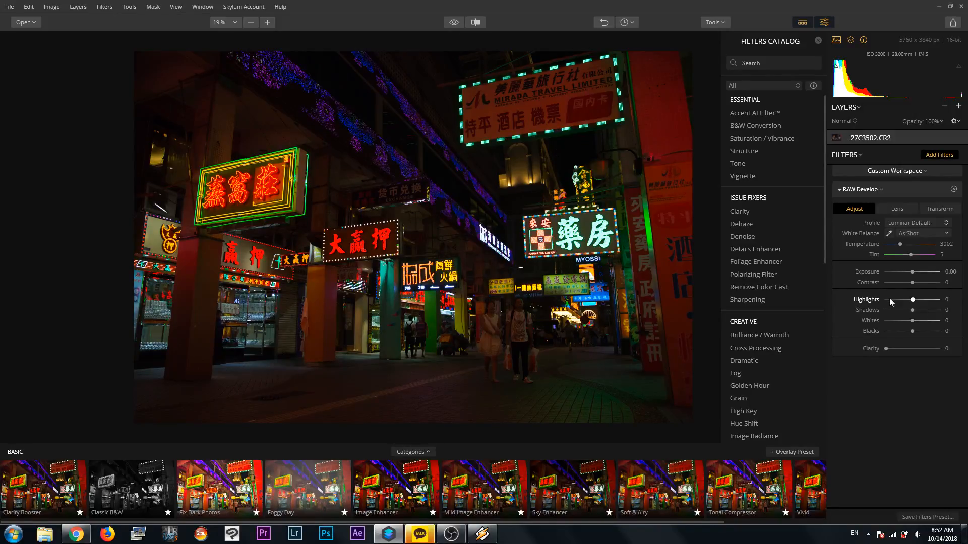
pyautogui.moveTo(890, 299); pyautogui.dragTo(947, 336)
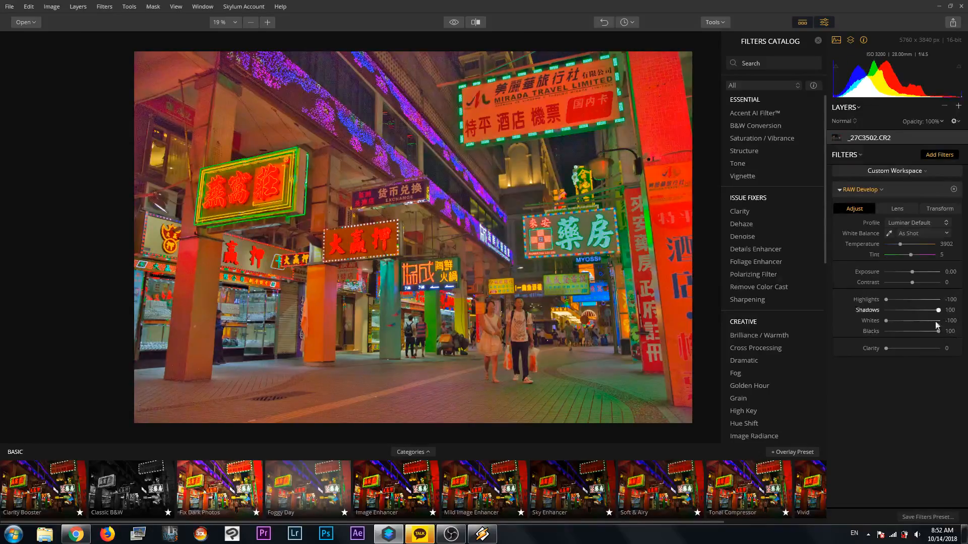
pyautogui.moveTo(910, 274); pyautogui.dragTo(943, 290)
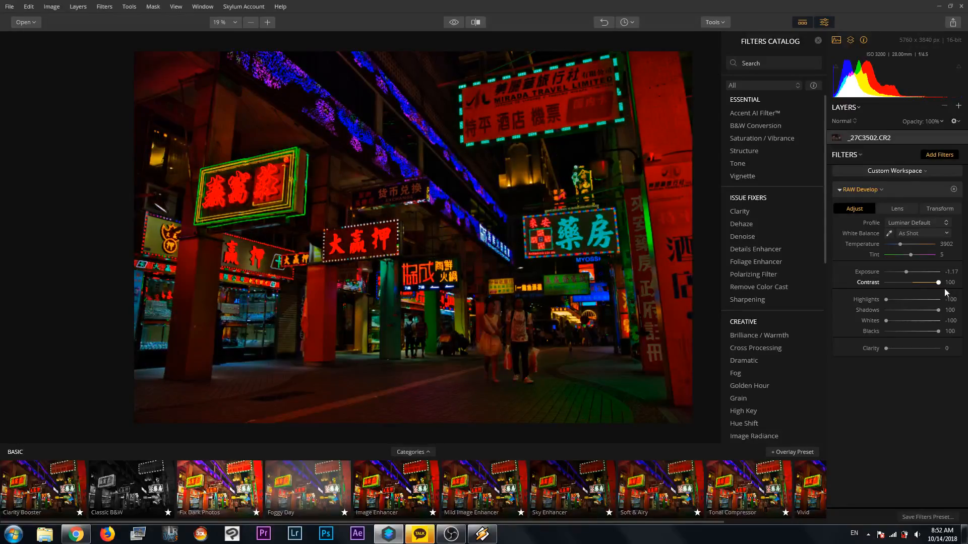
pyautogui.doubleClick(867, 272)
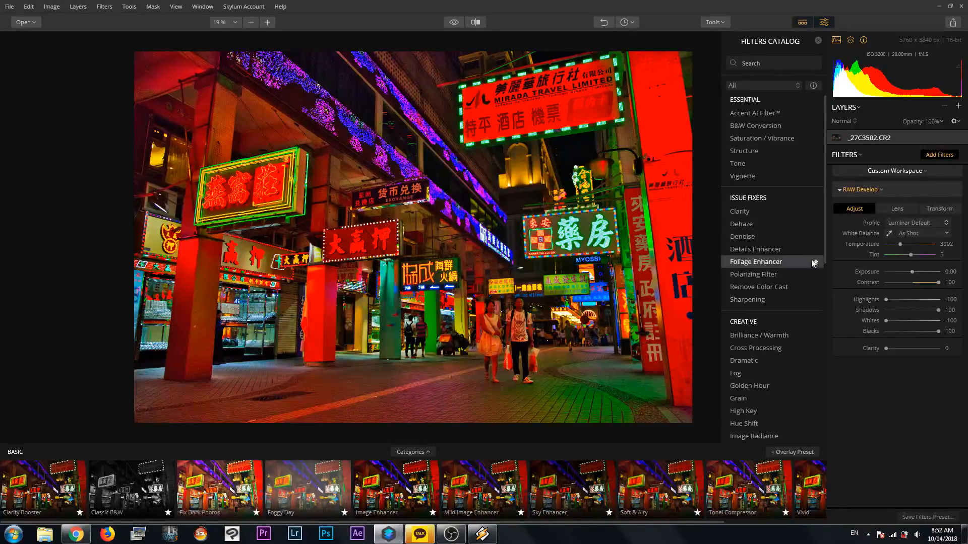
# Add a Saturation / Vibrance filter with Saturation at -51 and Vibrance at 50.
pyautogui.click(768, 139)
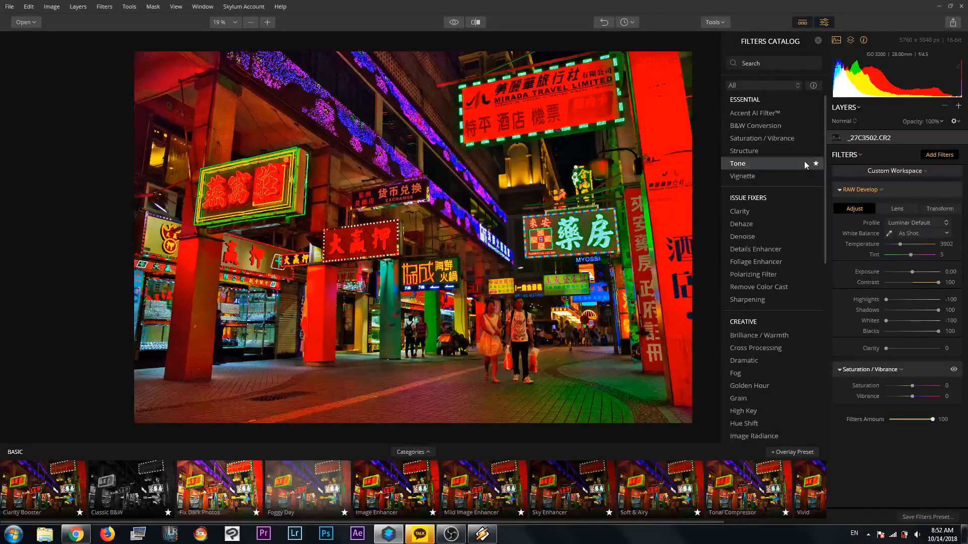
pyautogui.click(903, 387)
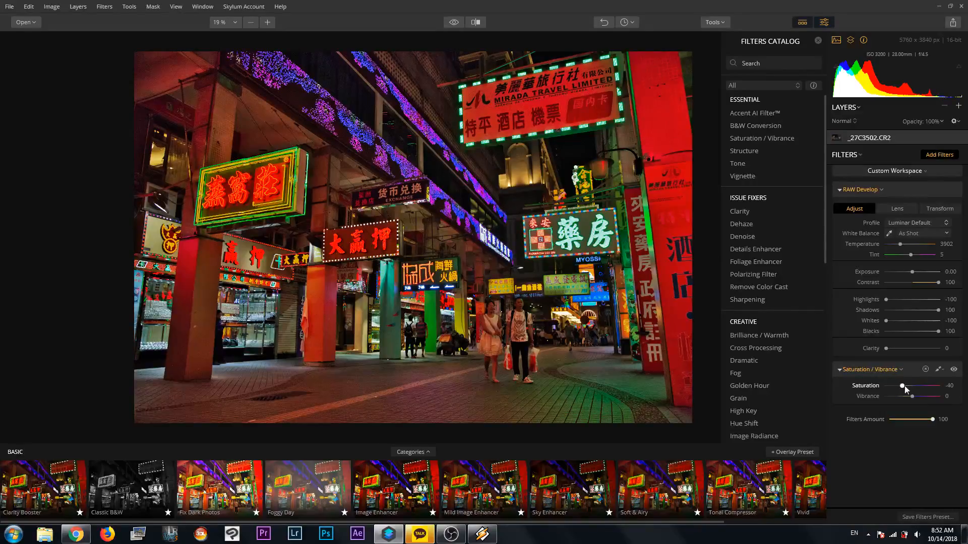
pyautogui.moveTo(902, 386); pyautogui.dragTo(901, 386)
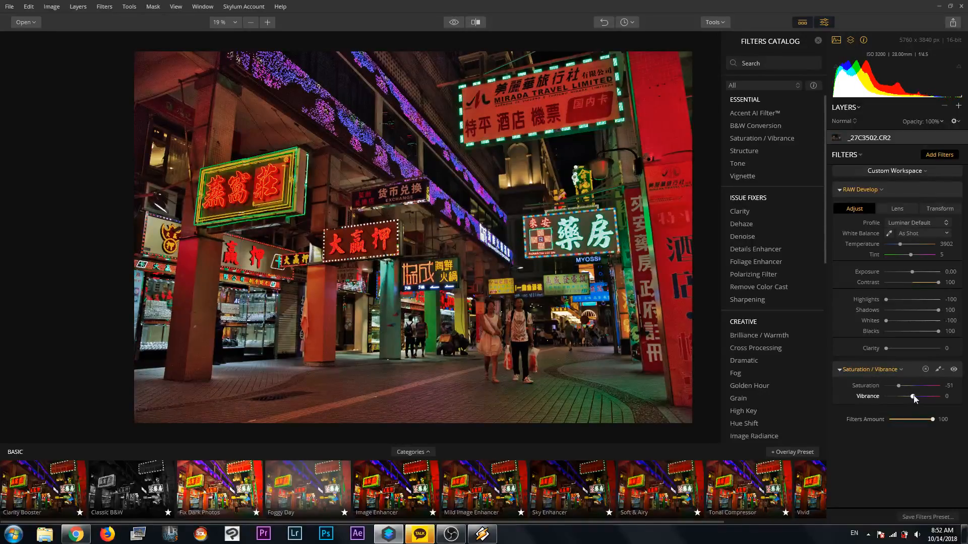
pyautogui.moveTo(912, 396); pyautogui.dragTo(927, 396)
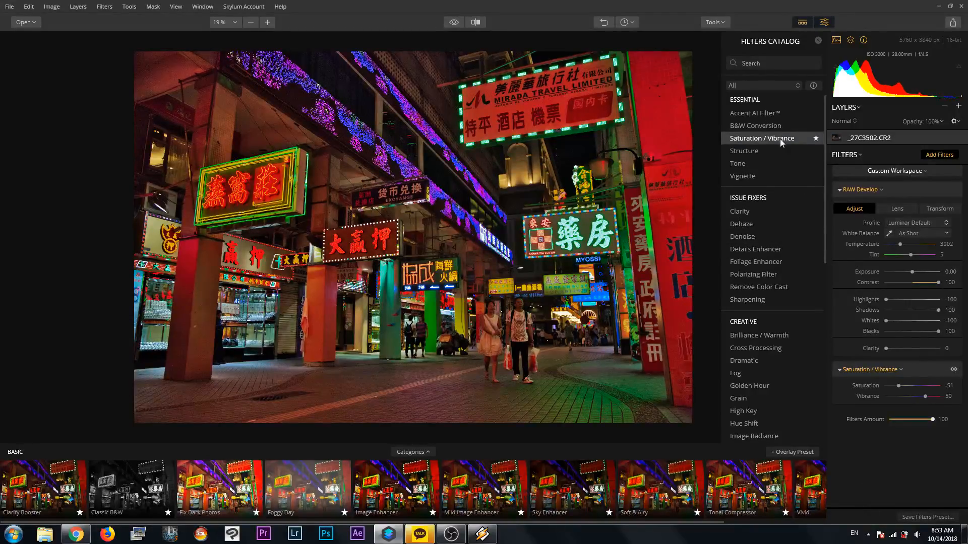
# Try a Tone filter with Smart Tone at -14, and remove it from the photo's filters.
pyautogui.click(766, 163)
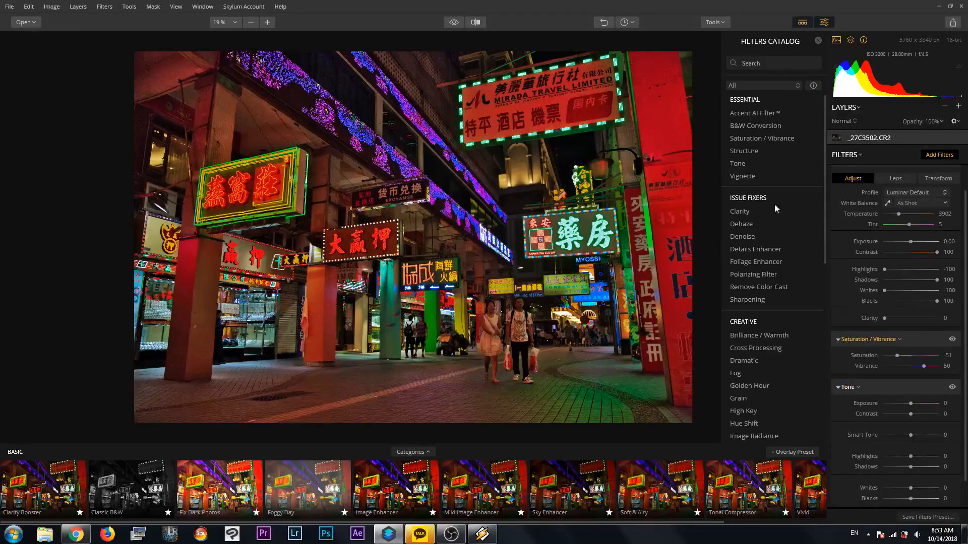
pyautogui.scroll(-2, 914, 408)
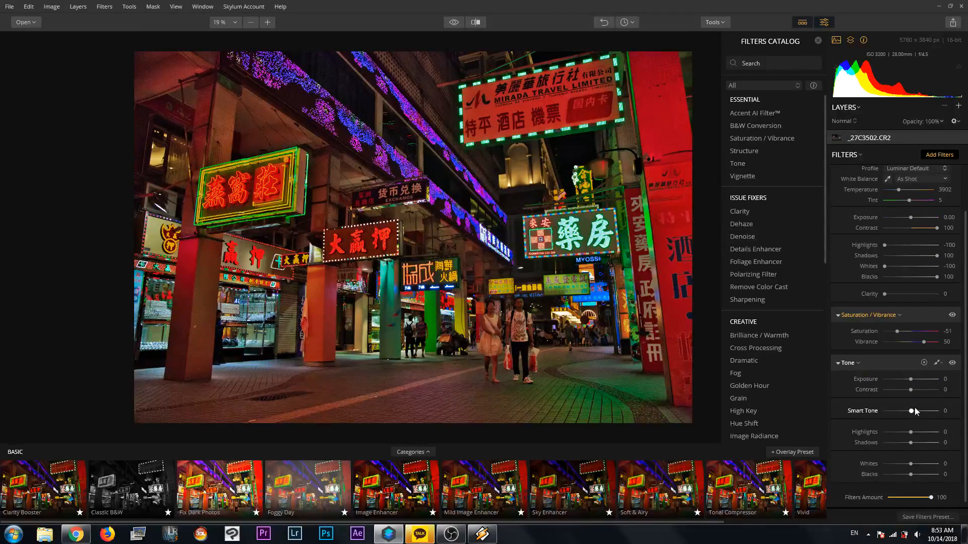
pyautogui.moveTo(913, 407)
pyautogui.mouseDown()
pyautogui.moveTo(894, 408)
pyautogui.moveTo(933, 407)
pyautogui.moveTo(900, 409)
pyautogui.mouseUp()
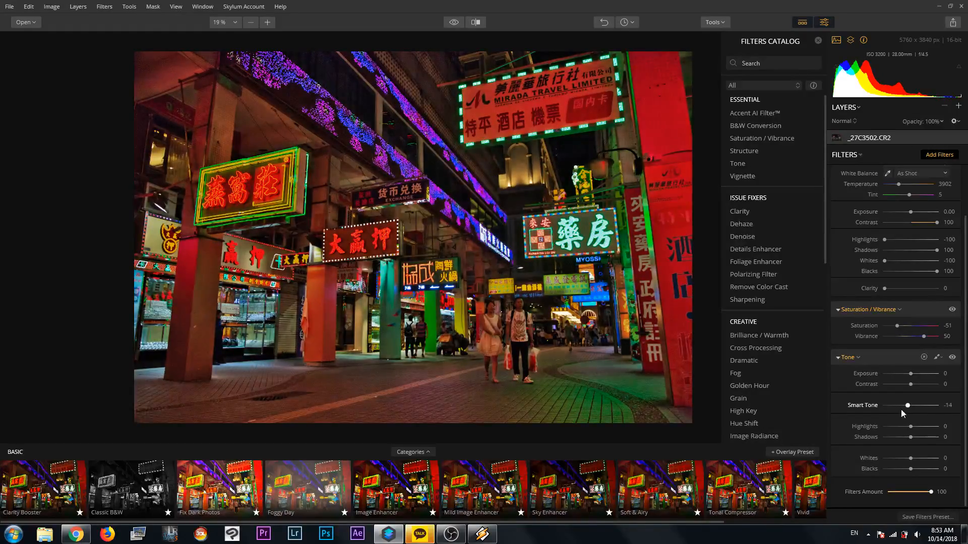
pyautogui.click(924, 357)
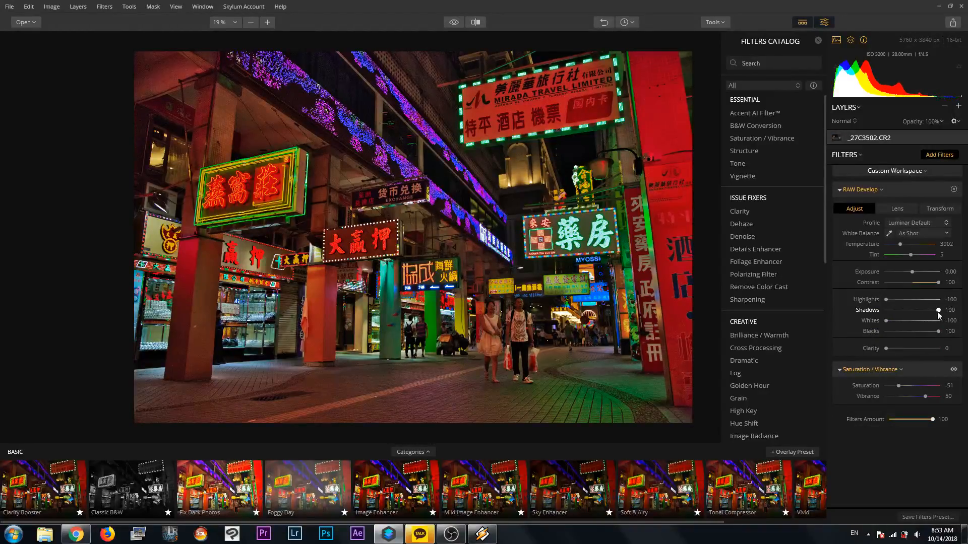
pyautogui.moveTo(936, 312)
pyautogui.mouseDown()
pyautogui.moveTo(891, 322)
pyautogui.moveTo(928, 326)
pyautogui.moveTo(883, 327)
pyautogui.moveTo(946, 310)
pyautogui.mouseUp()
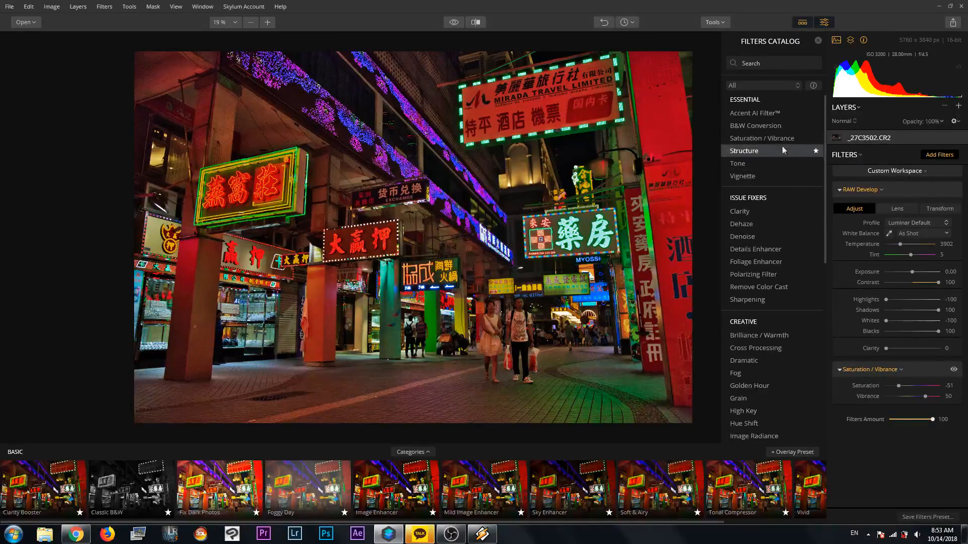
# Add a Vignette filter and darken the photo's edges with an Amount of -66.
pyautogui.click(754, 177)
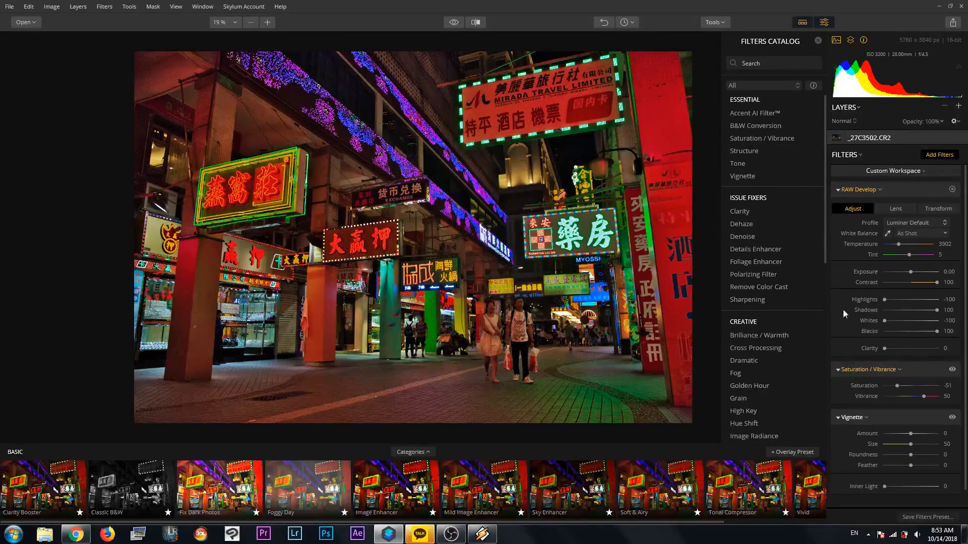
pyautogui.moveTo(924, 370)
pyautogui.moveTo(911, 436); pyautogui.dragTo(894, 437)
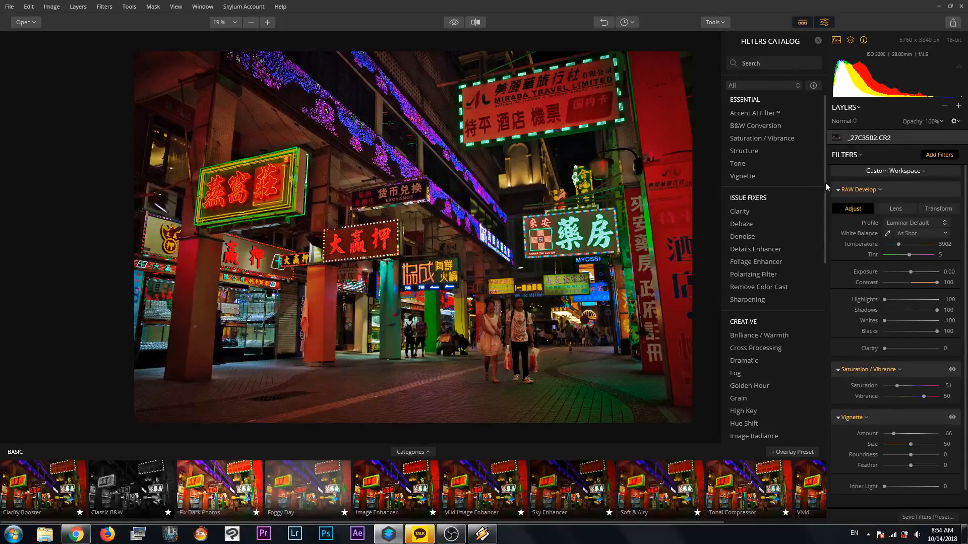
# Add a Split Toning filter from the Creative group and bring up its highlight and shadow colour settings.
pyautogui.moveTo(825, 196); pyautogui.dragTo(826, 210)
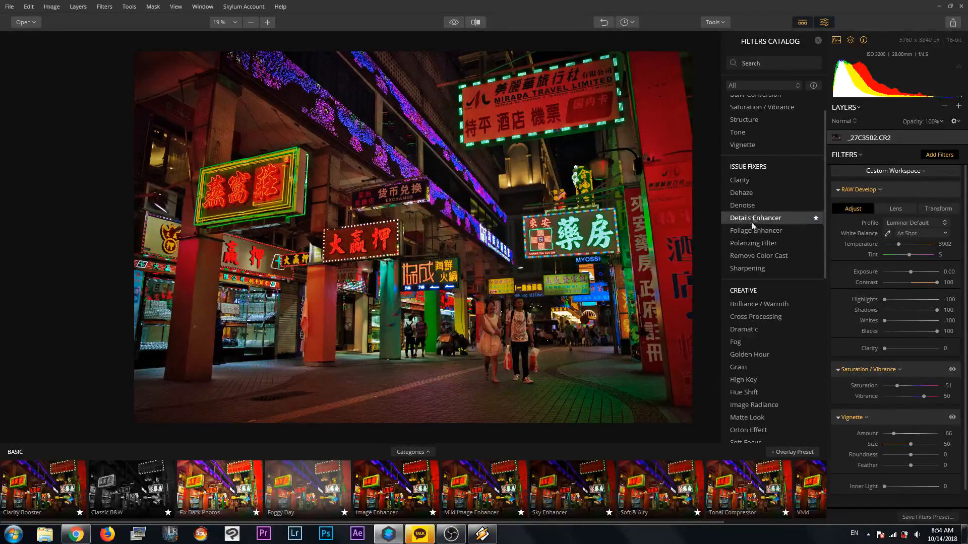
pyautogui.scroll(-3, 758, 284)
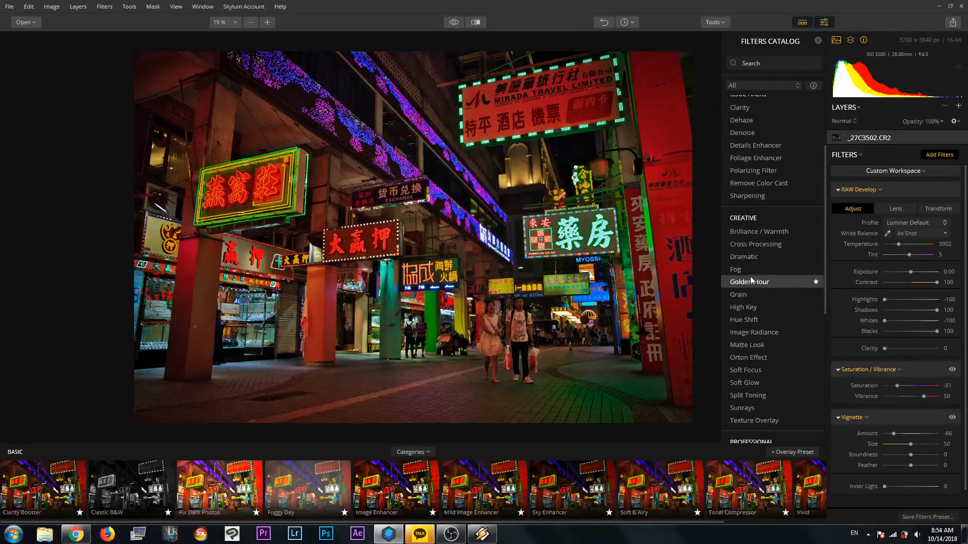
pyautogui.click(758, 395)
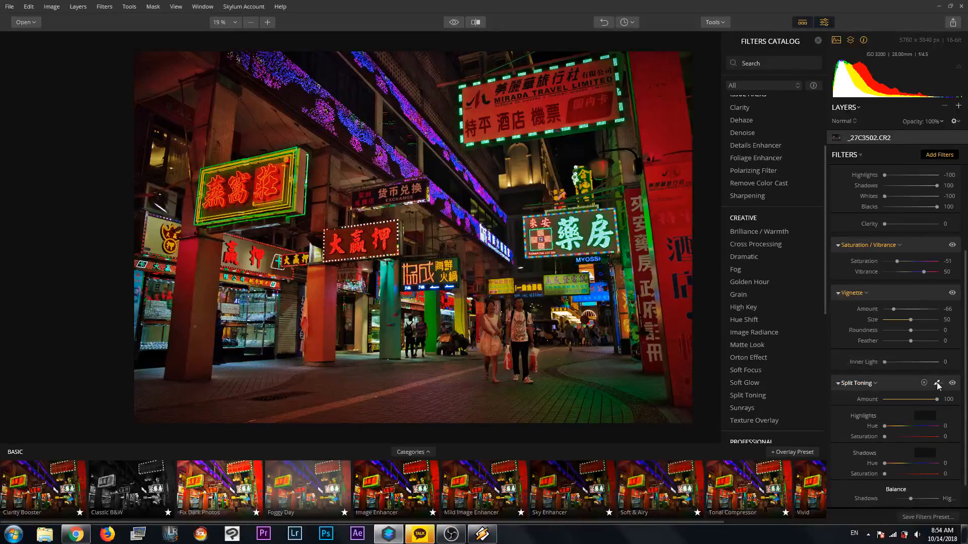
pyautogui.scroll(-2, 944, 379)
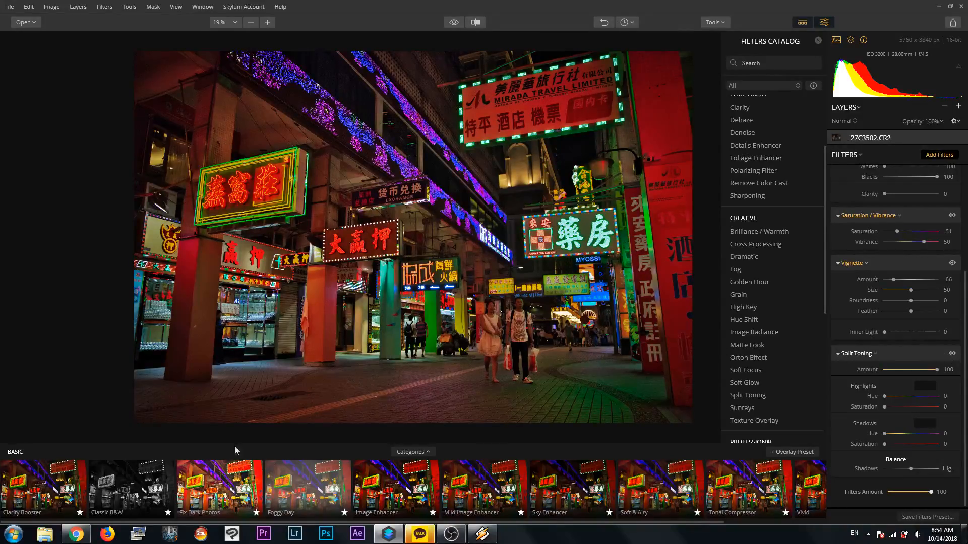
# Switch to Chrome and view the live stream page and the Adobe Color CC wheel's Compound harmony.
pyautogui.click(85, 537)
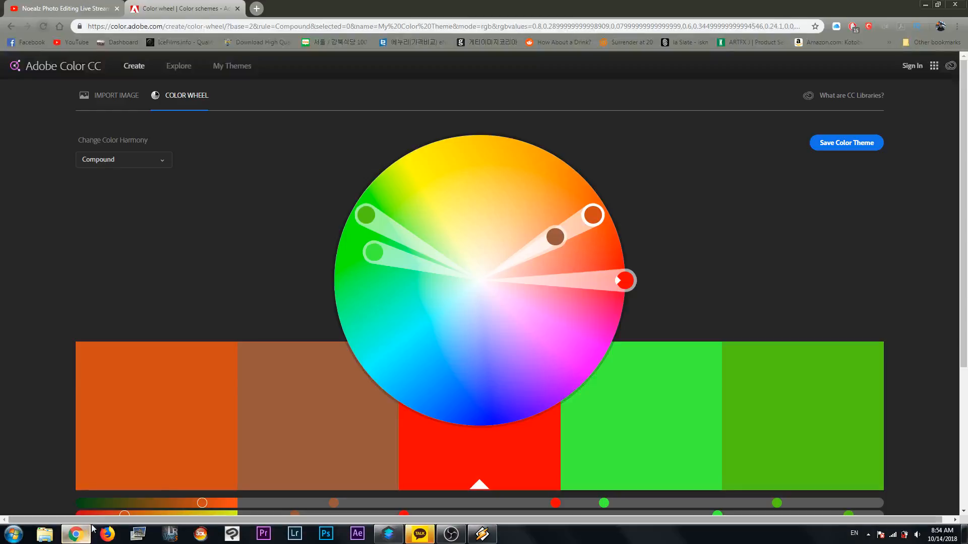
pyautogui.click(81, 6)
pyautogui.click(172, 8)
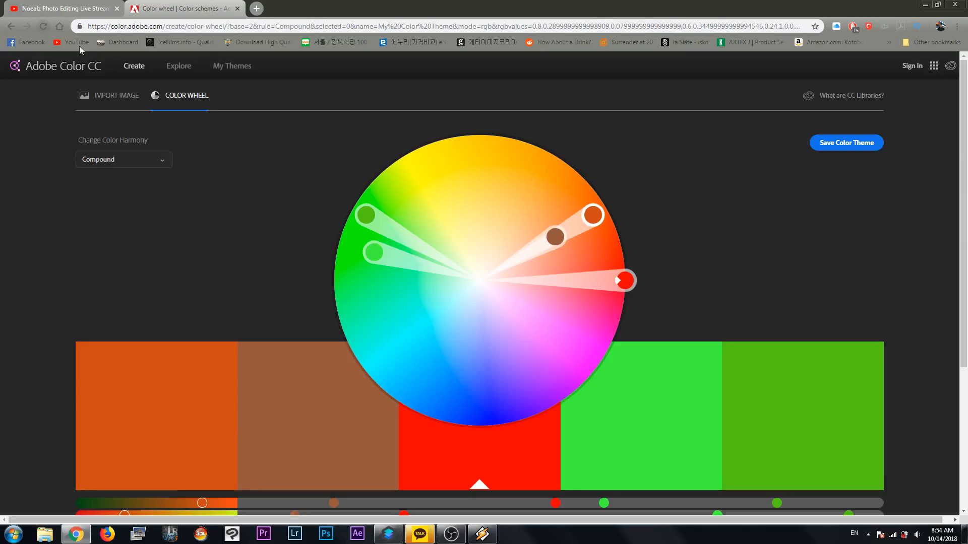
# Go to YouTube and open the signed-in account's own channel page.
pyautogui.click(77, 43)
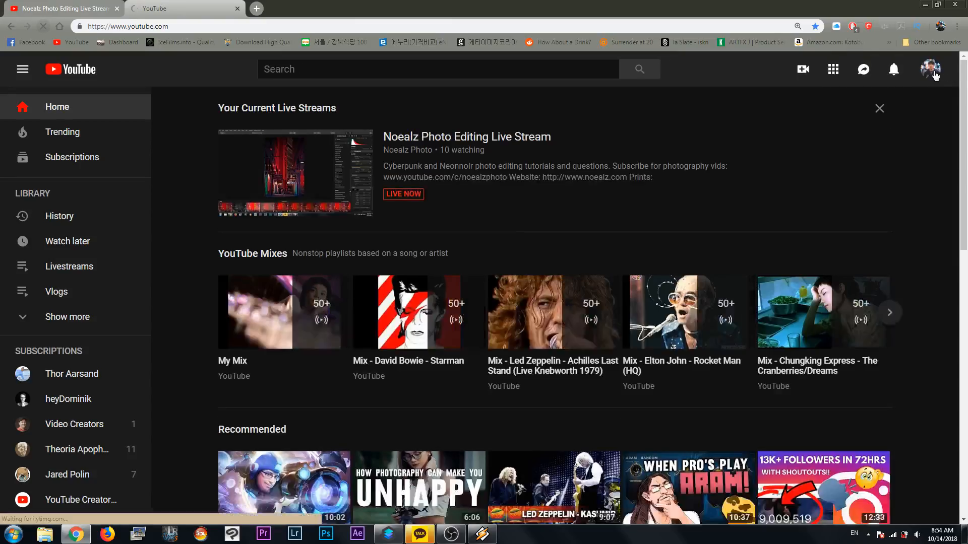
pyautogui.click(930, 69)
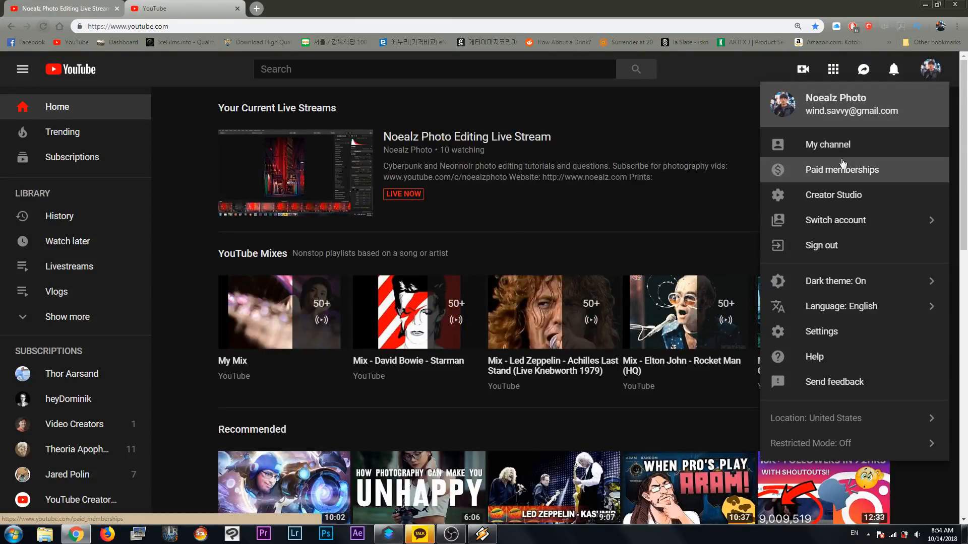
pyautogui.click(840, 144)
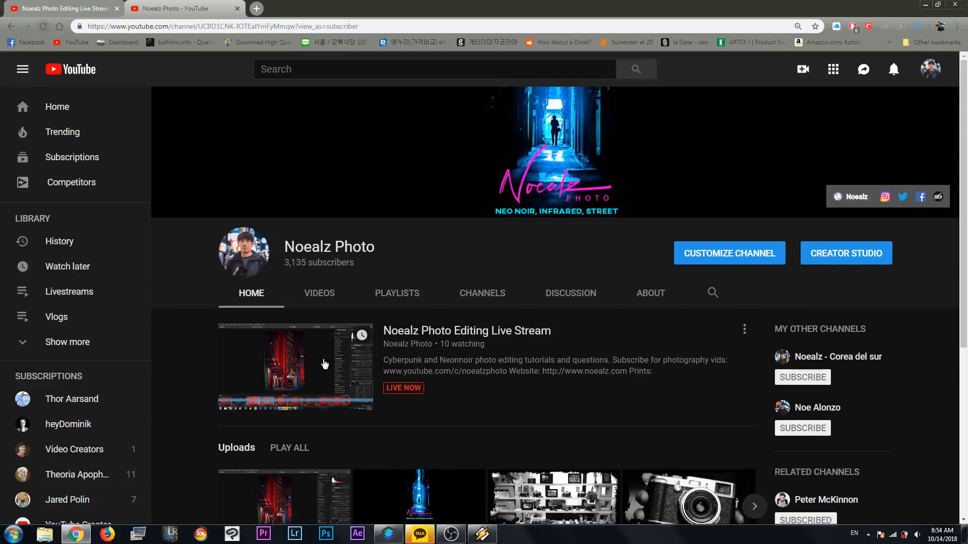
# Open the uploaded video "Where to develop film in Seoul - Filmlog" and expand its full description to the music credits.
pyautogui.scroll(-3, 417, 339)
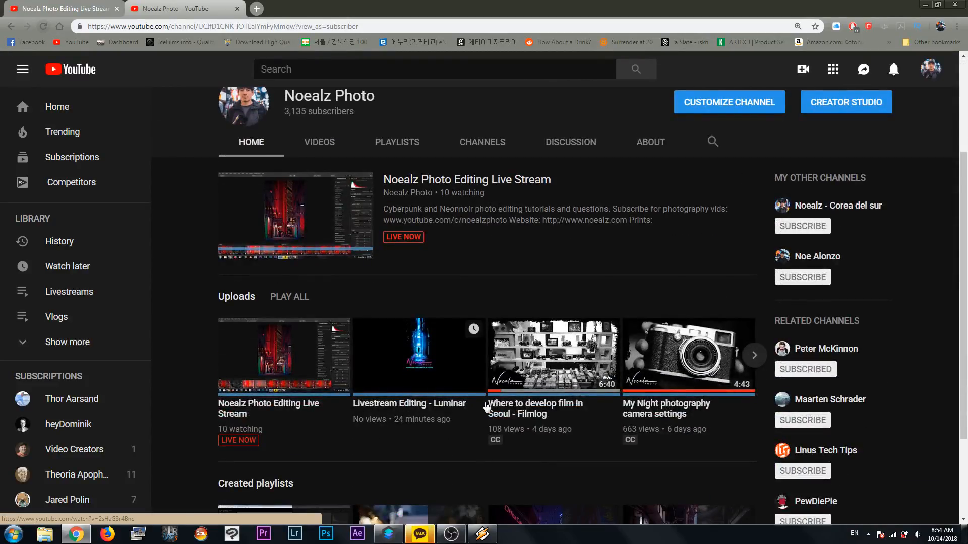
pyautogui.click(496, 408)
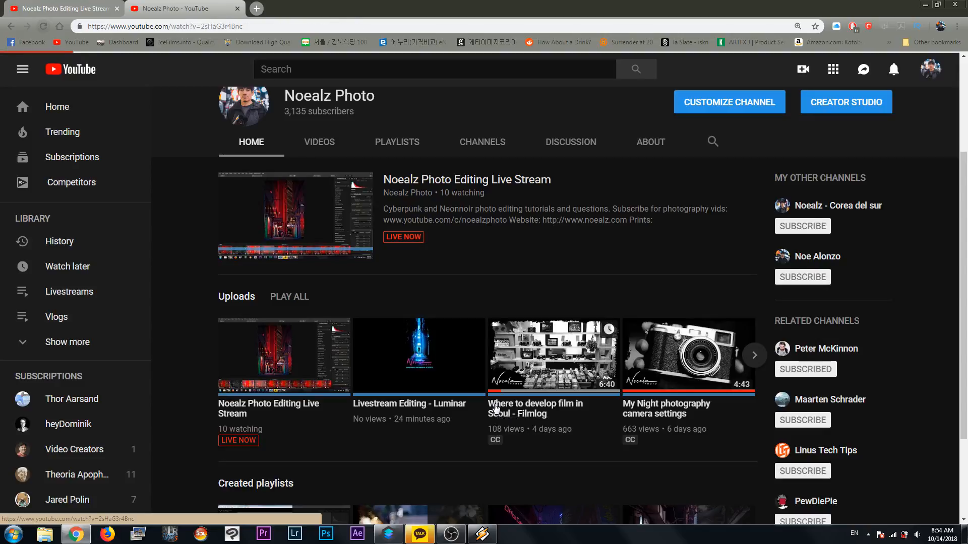
pyautogui.scroll(-5, 13, 412)
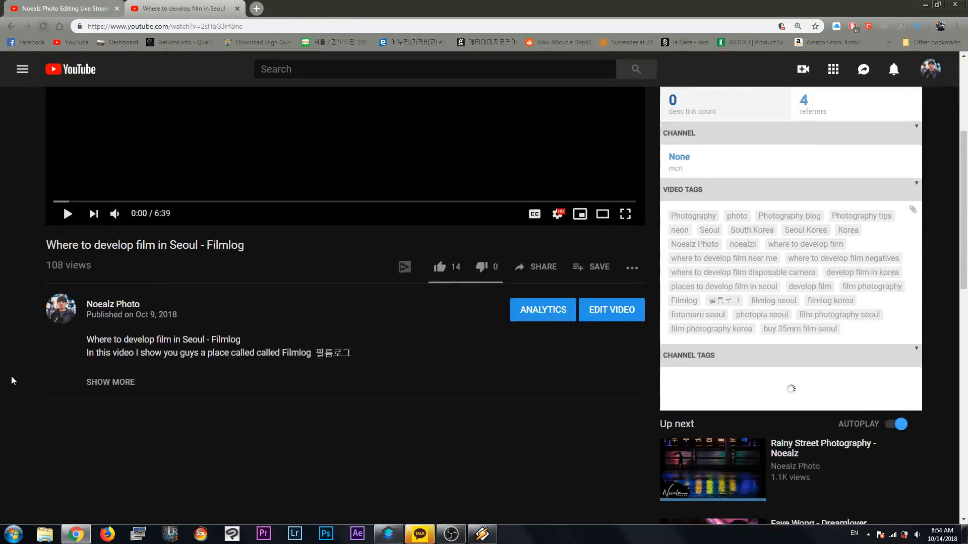
pyautogui.click(117, 341)
pyautogui.scroll(-12, 274, 386)
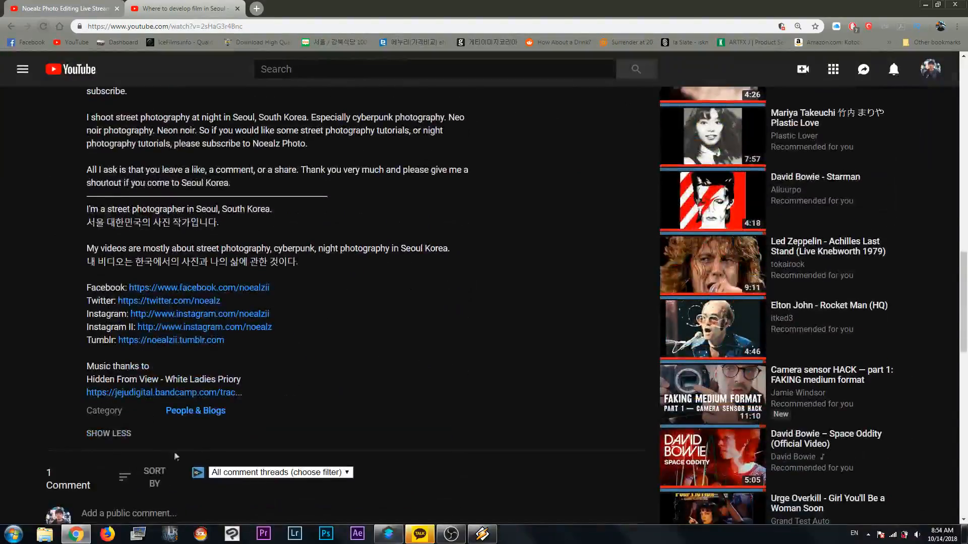
# Follow the credited music link to Bandcamp, look through the JEJU DIGITAL label's releases, and close the page.
pyautogui.click(140, 392)
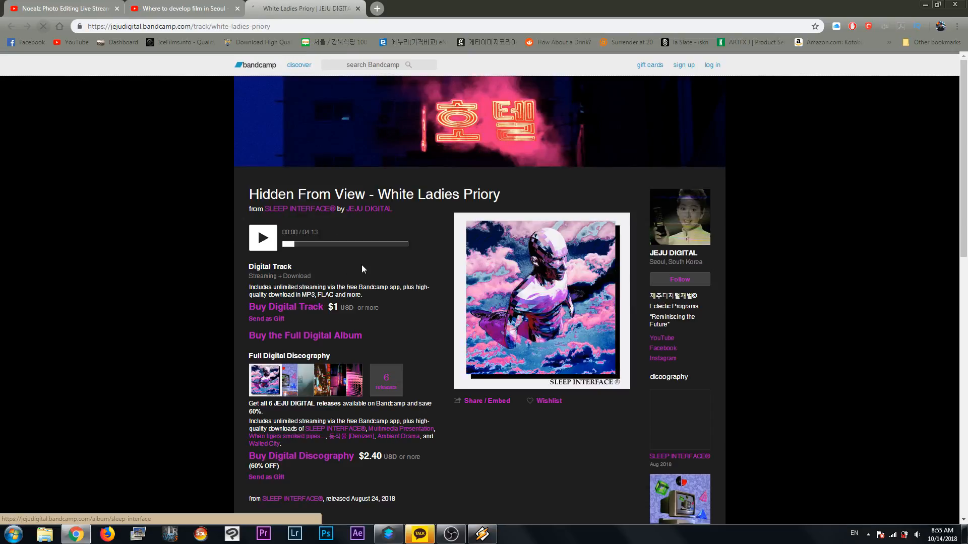
pyautogui.click(446, 131)
pyautogui.scroll(-2, 727, 349)
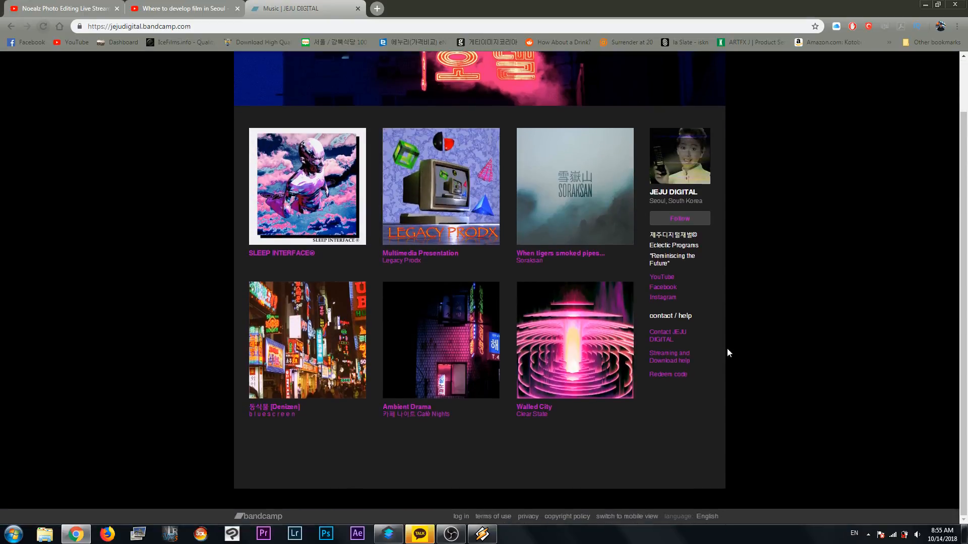
pyautogui.scroll(1, 737, 351)
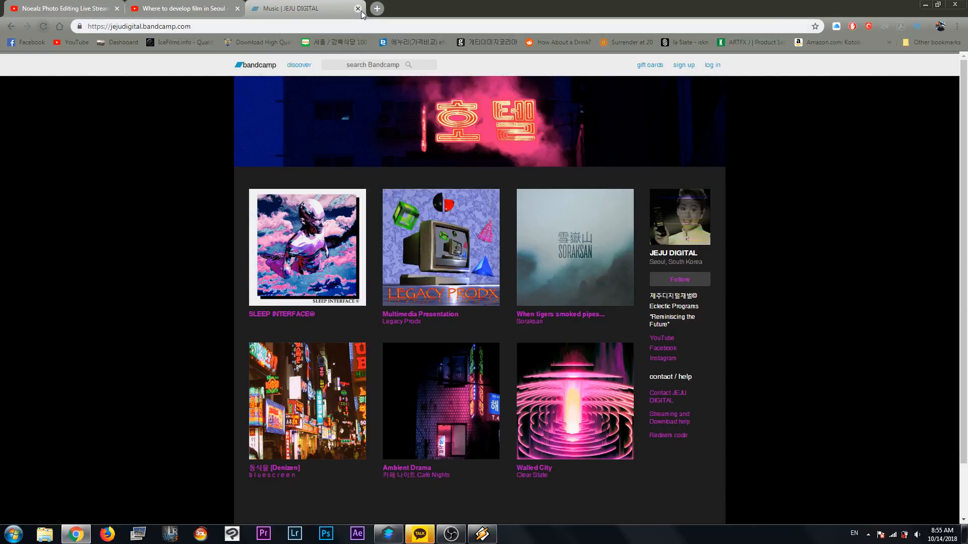
pyautogui.click(358, 9)
# Switch to Luminar and set Split Toning shadows to hue 287 and saturation 29, highlights to hue 154 and saturation 51.
pyautogui.click(389, 534)
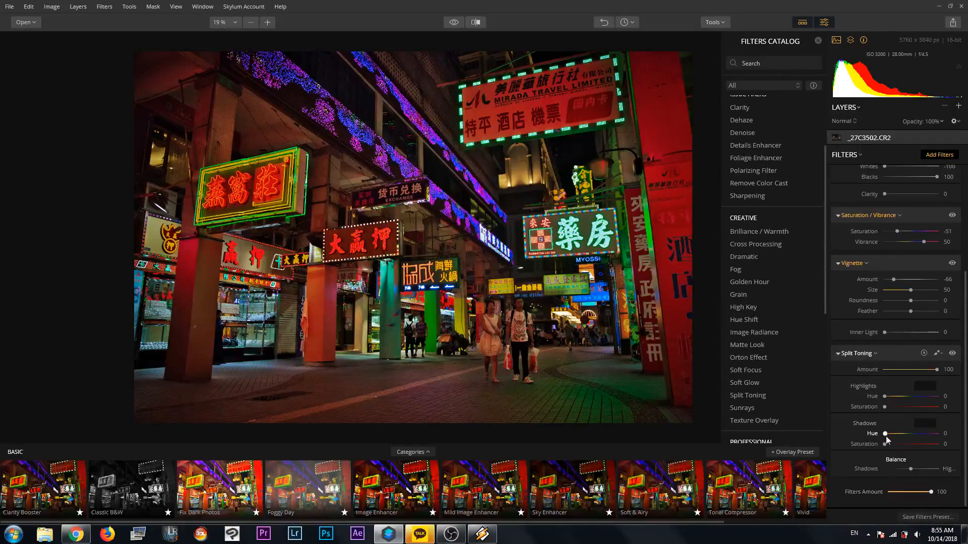
pyautogui.moveTo(885, 445)
pyautogui.mouseDown()
pyautogui.moveTo(926, 435)
pyautogui.moveTo(889, 449)
pyautogui.moveTo(903, 449)
pyautogui.mouseUp()
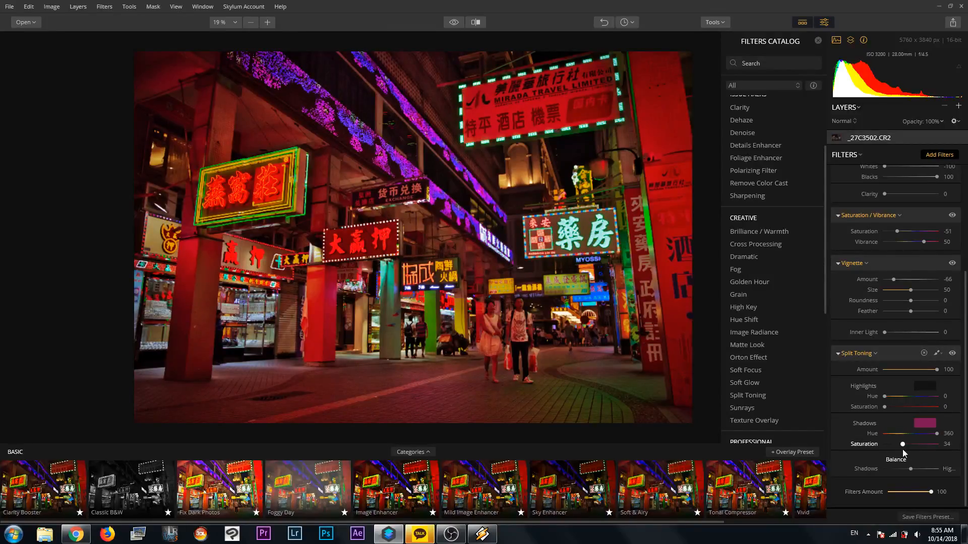
pyautogui.moveTo(937, 434); pyautogui.dragTo(925, 436)
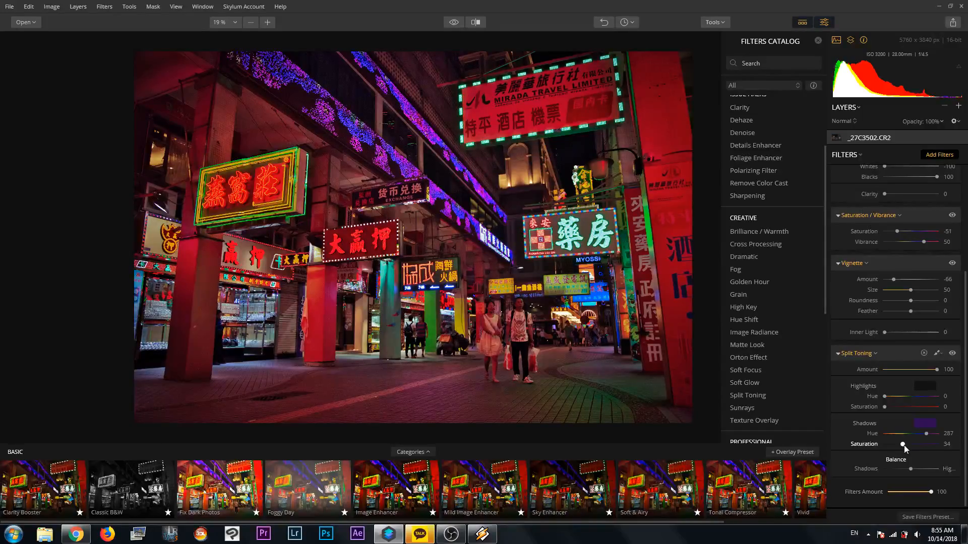
pyautogui.moveTo(904, 446); pyautogui.dragTo(903, 446)
pyautogui.moveTo(885, 397); pyautogui.dragTo(912, 409)
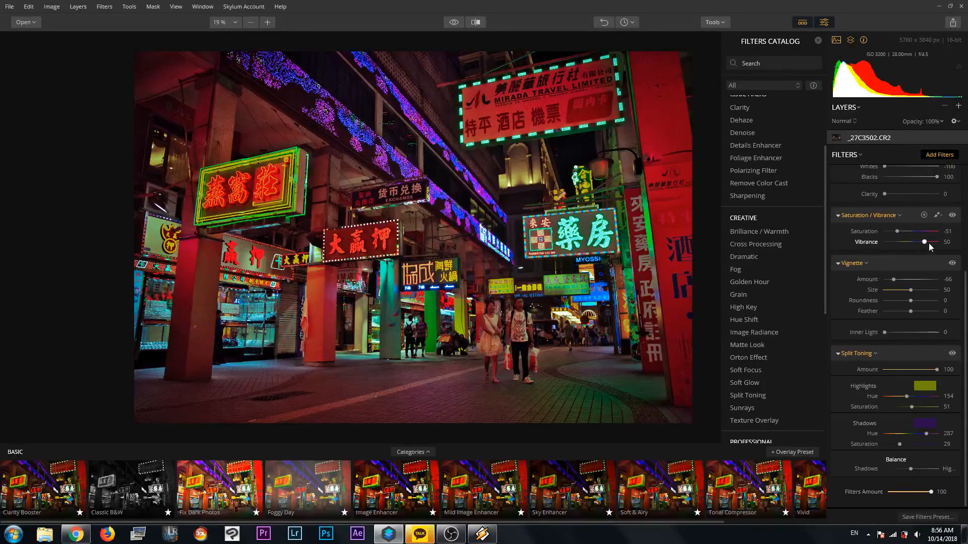
# Lower Vibrance to 45 and set the RAW Develop Shadows to 88 and Whites to -7.
pyautogui.moveTo(925, 242); pyautogui.dragTo(924, 243)
pyautogui.moveTo(967, 284); pyautogui.dragTo(967, 198)
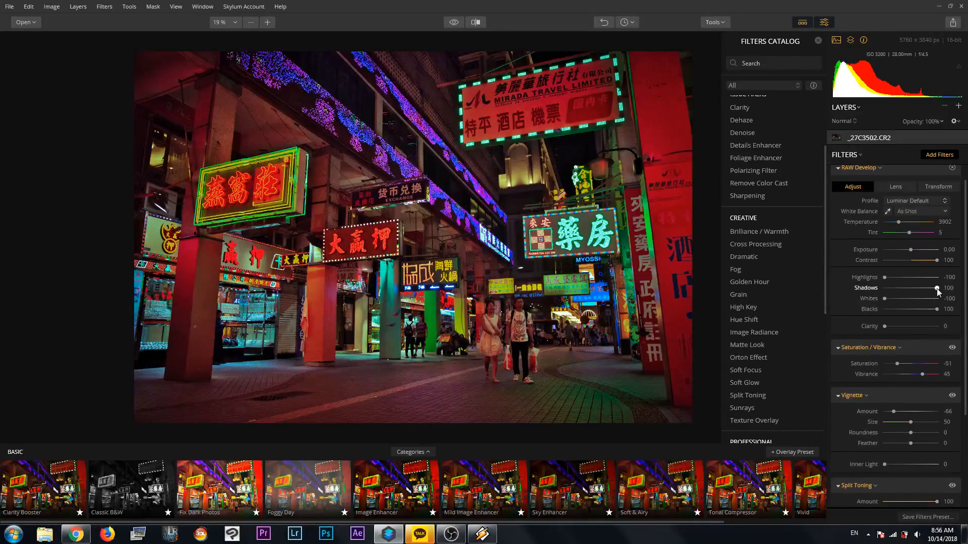
pyautogui.moveTo(937, 288); pyautogui.dragTo(910, 298)
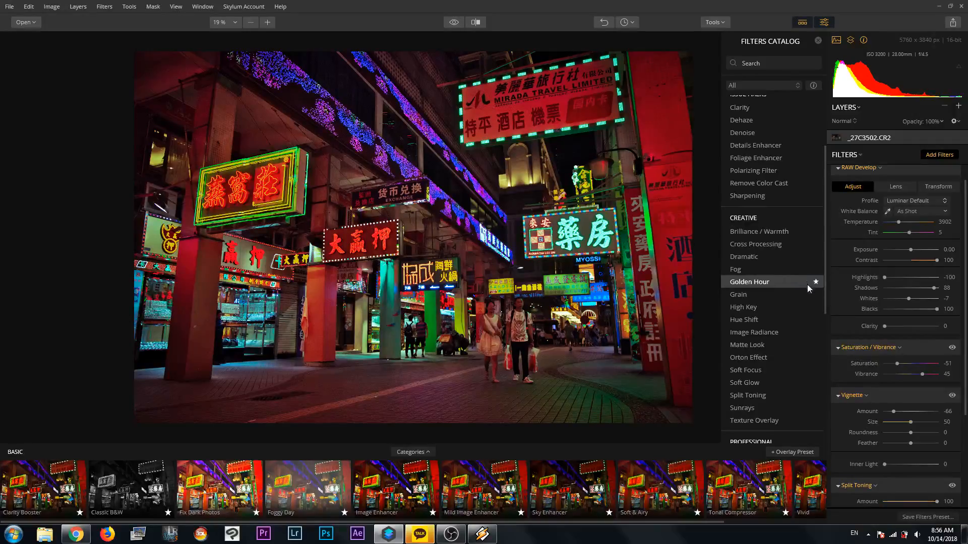
# Add the Orton Effect filter, using Type 2 with an amount of 10.
pyautogui.scroll(-1, 807, 285)
pyautogui.scroll(-5, 809, 287)
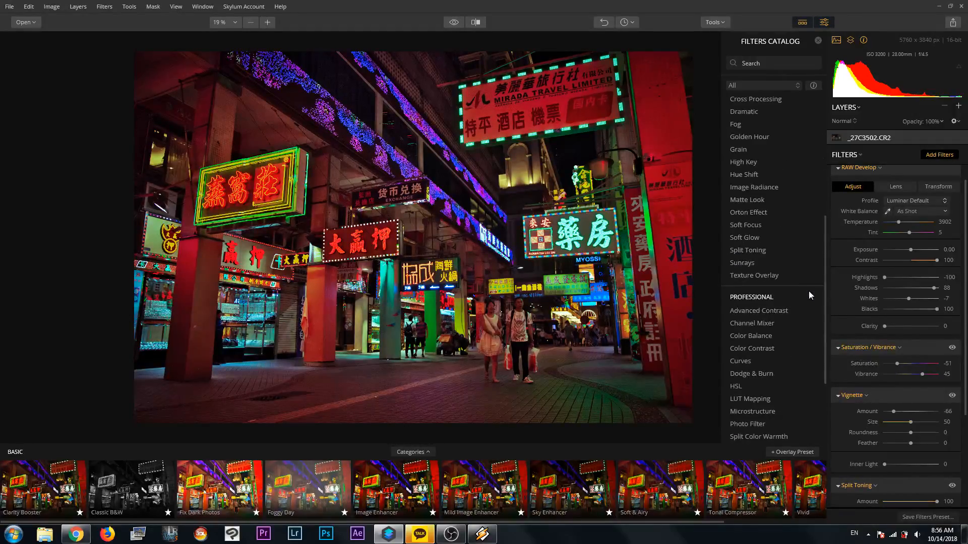
pyautogui.click(766, 214)
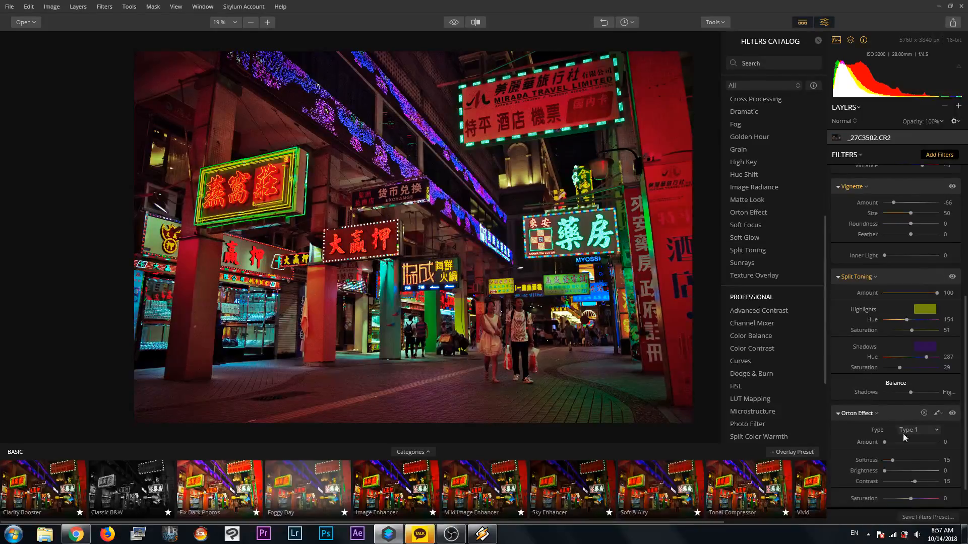
pyautogui.moveTo(886, 443); pyautogui.dragTo(960, 443)
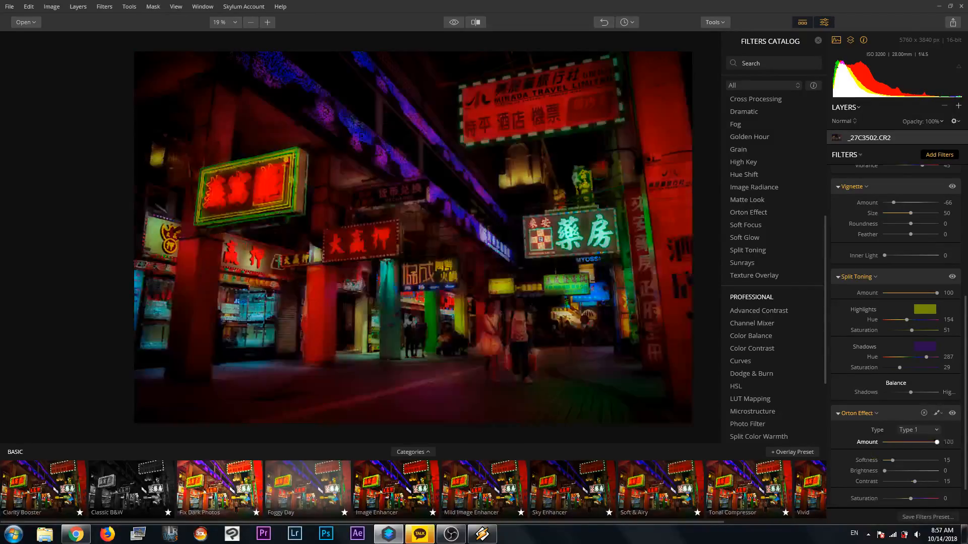
pyautogui.click(922, 430)
pyautogui.click(923, 450)
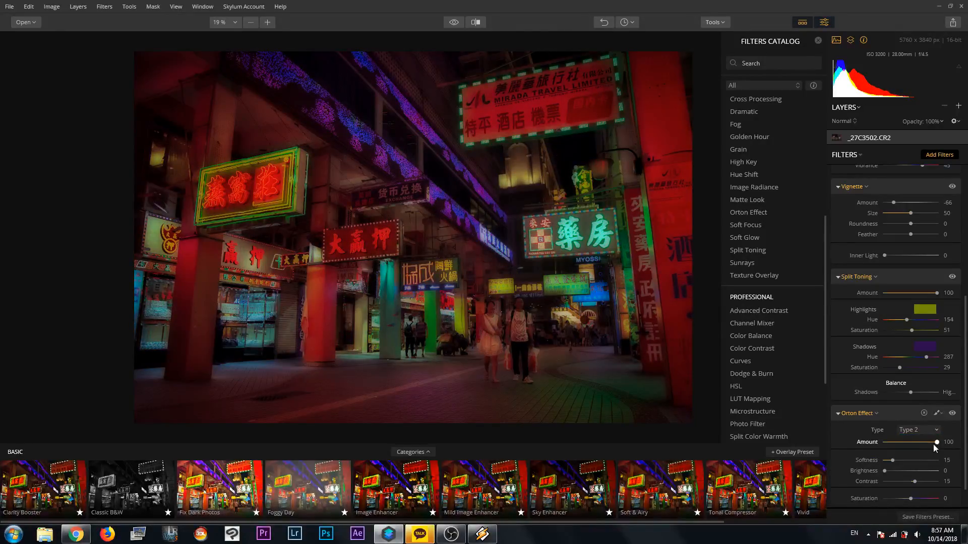
pyautogui.moveTo(933, 443); pyautogui.dragTo(890, 444)
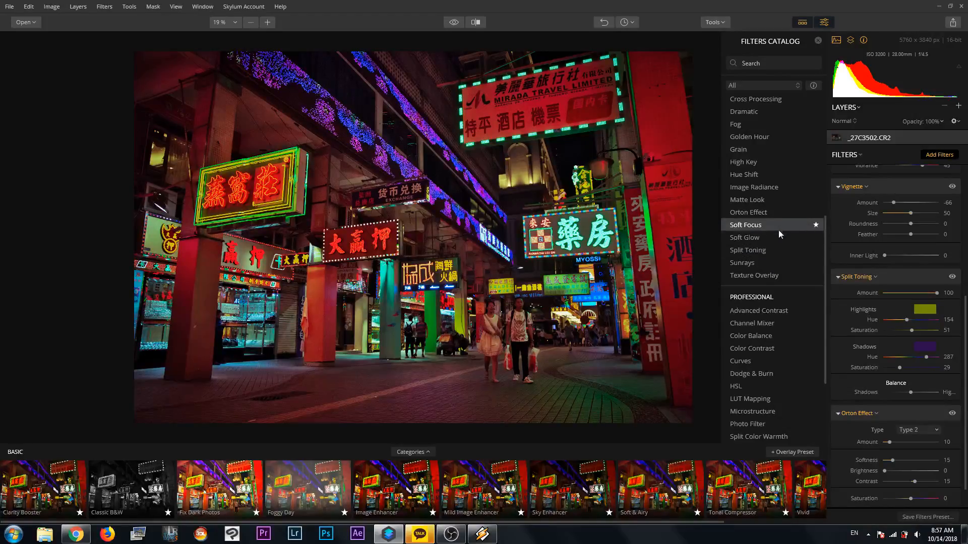
pyautogui.scroll(10, 784, 208)
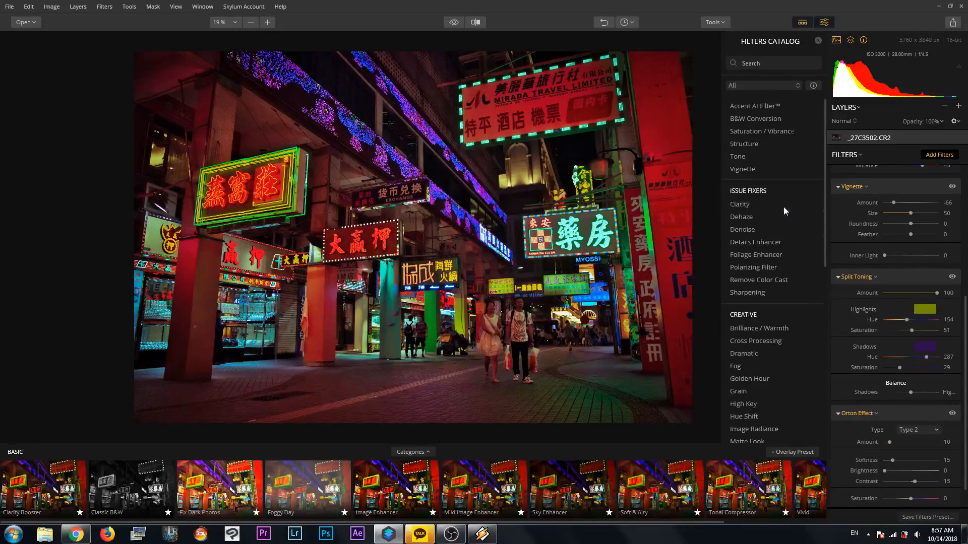
pyautogui.click(782, 207)
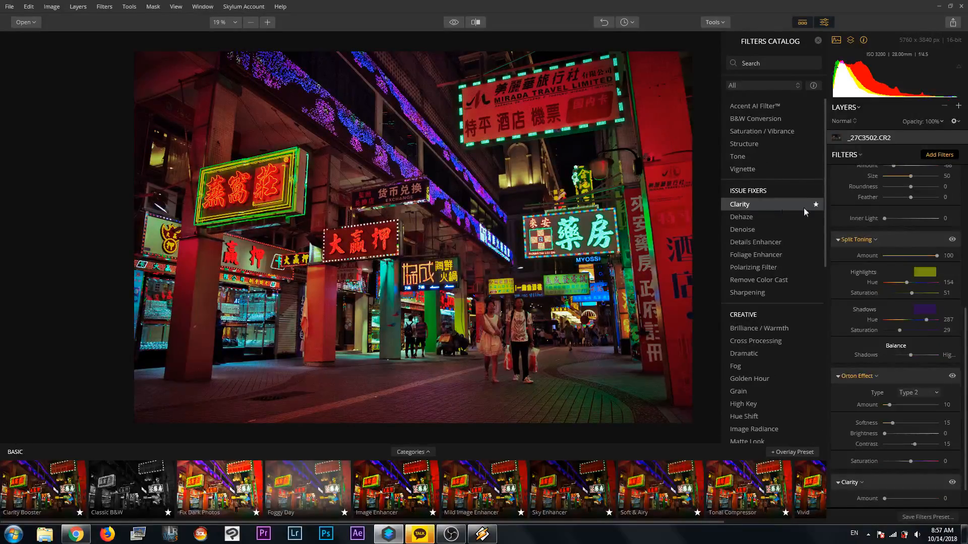
pyautogui.scroll(-2, 948, 342)
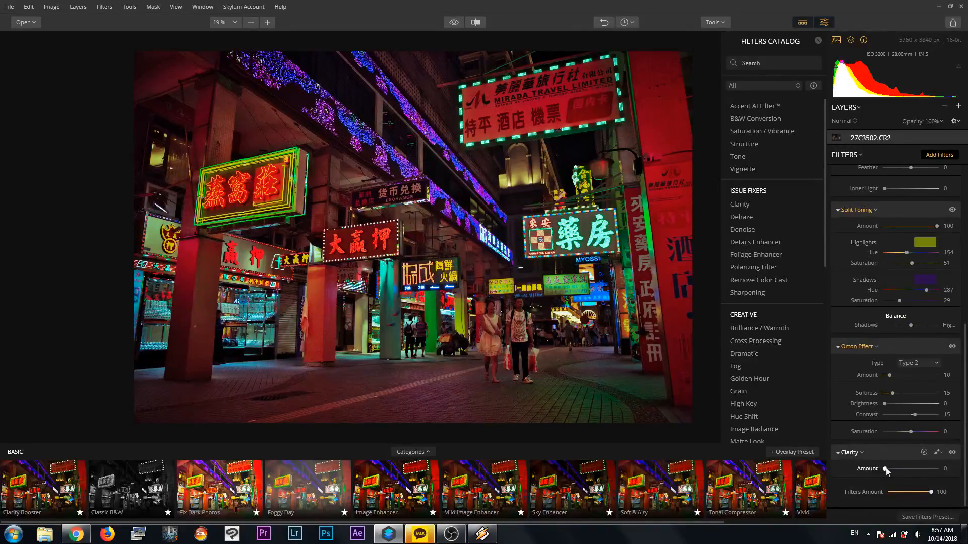
pyautogui.moveTo(886, 469); pyautogui.dragTo(867, 484)
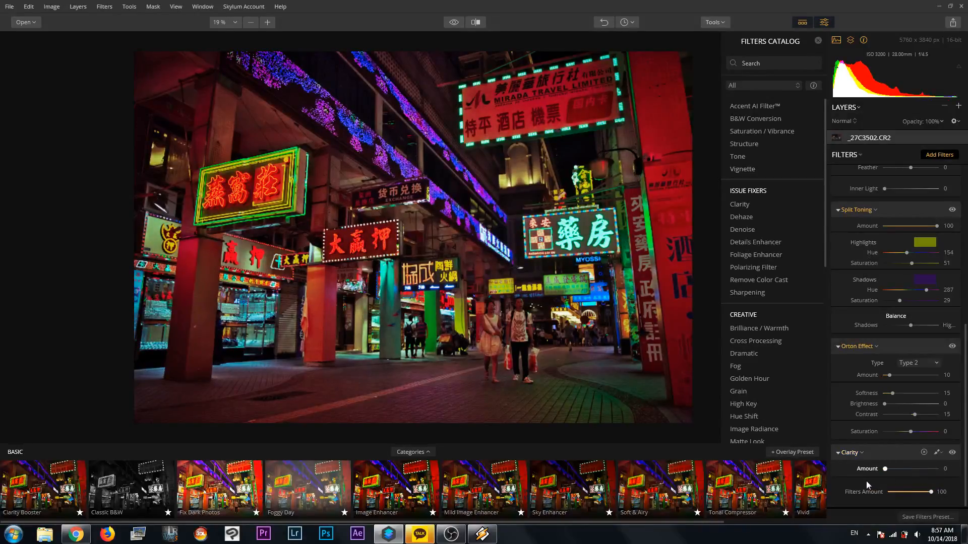
pyautogui.click(924, 453)
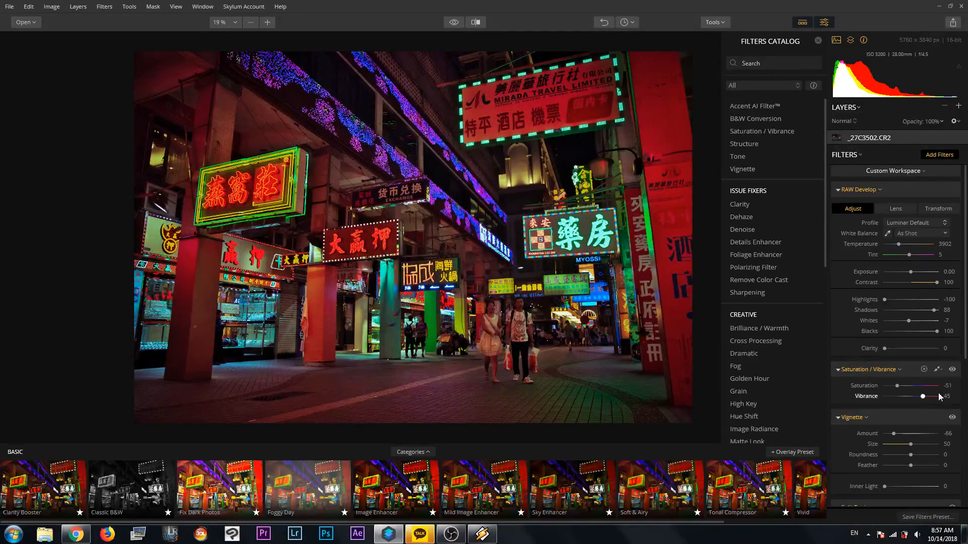
# Add the Soft Focus filter of type Soft Focus #1 with an amount of 89.
pyautogui.scroll(-4, 963, 411)
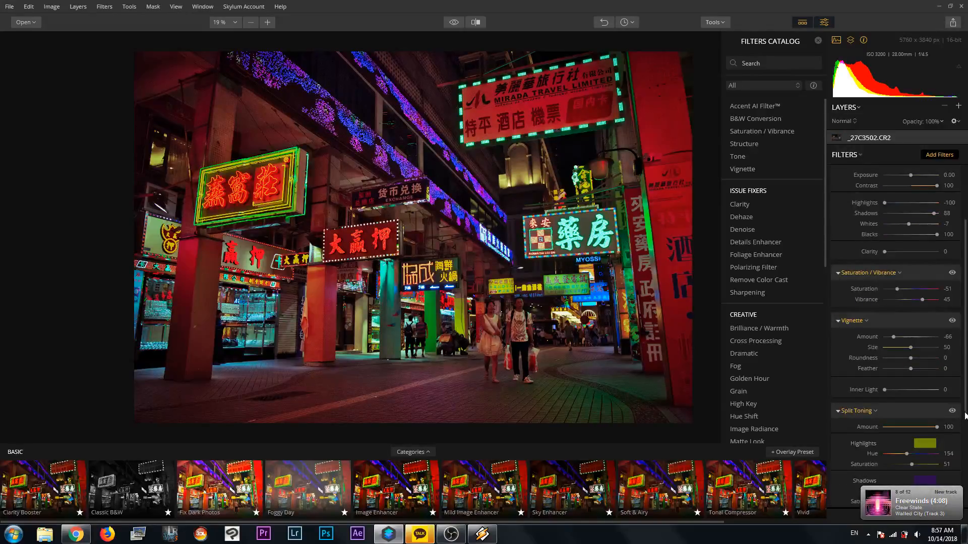
pyautogui.scroll(-5, 966, 379)
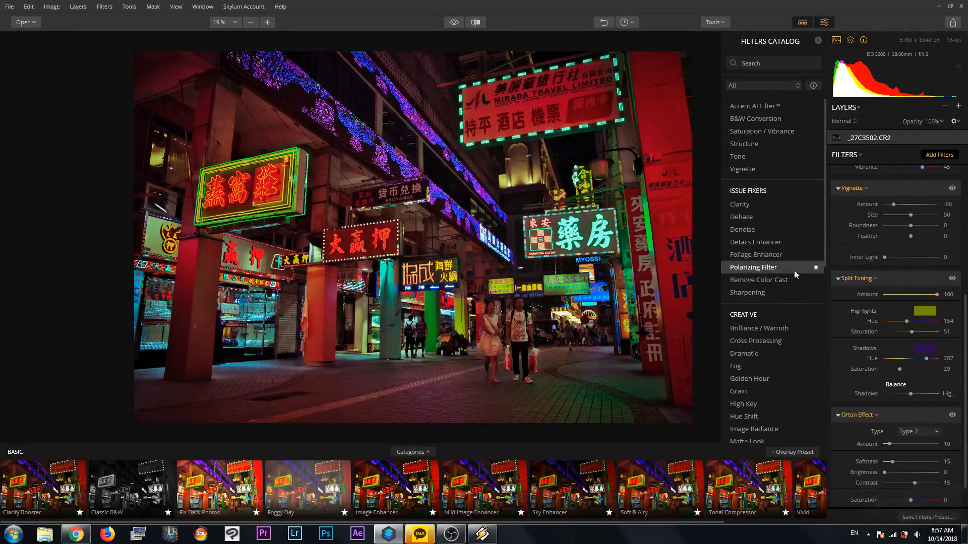
pyautogui.scroll(1, 801, 257)
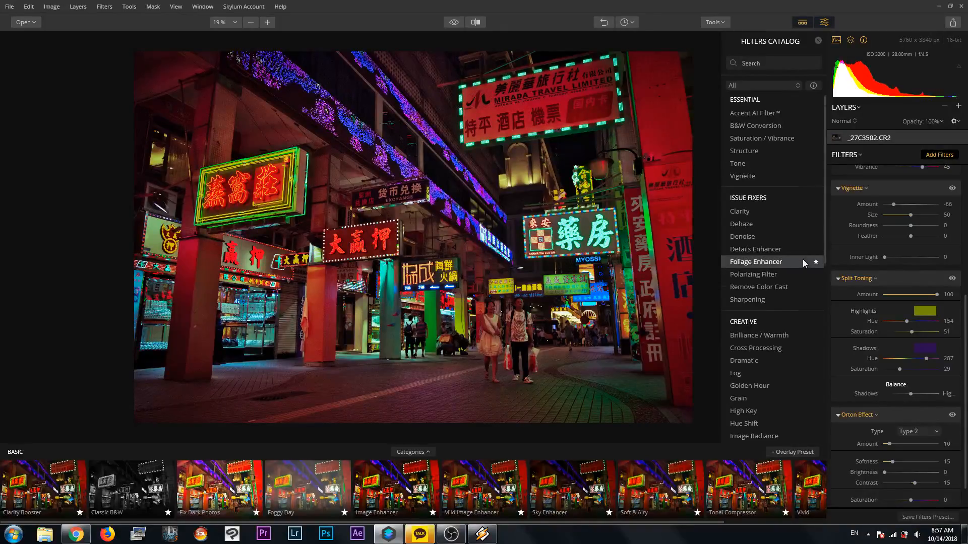
pyautogui.scroll(-4, 804, 265)
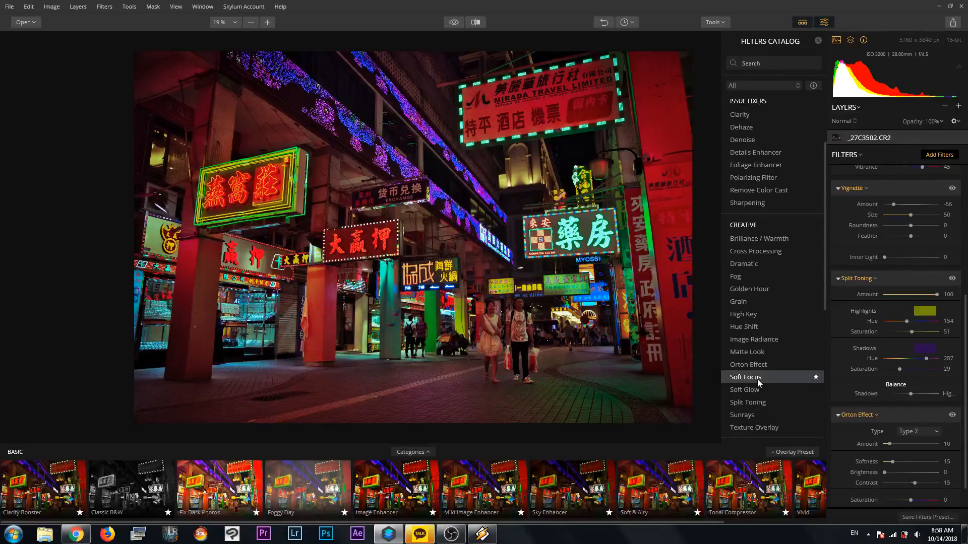
pyautogui.click(757, 378)
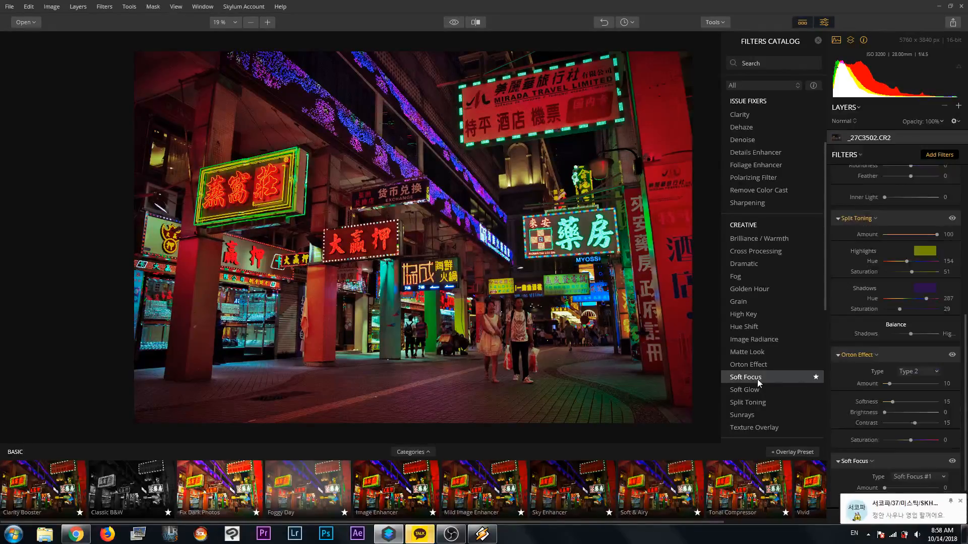
pyautogui.moveTo(888, 457); pyautogui.dragTo(931, 468)
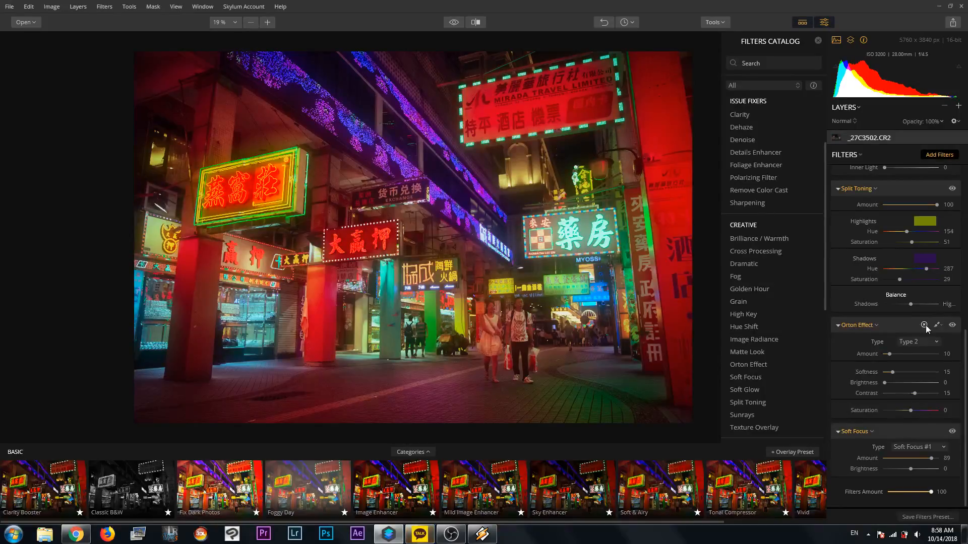
# Remove the Orton Effect filter and reduce the Soft Focus amount to 47.
pyautogui.click(924, 325)
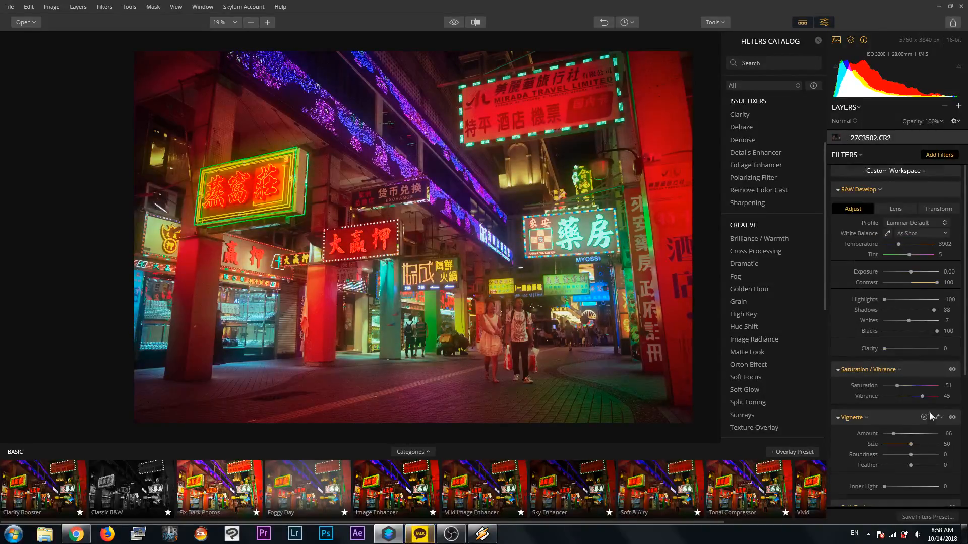
pyautogui.scroll(-5, 930, 415)
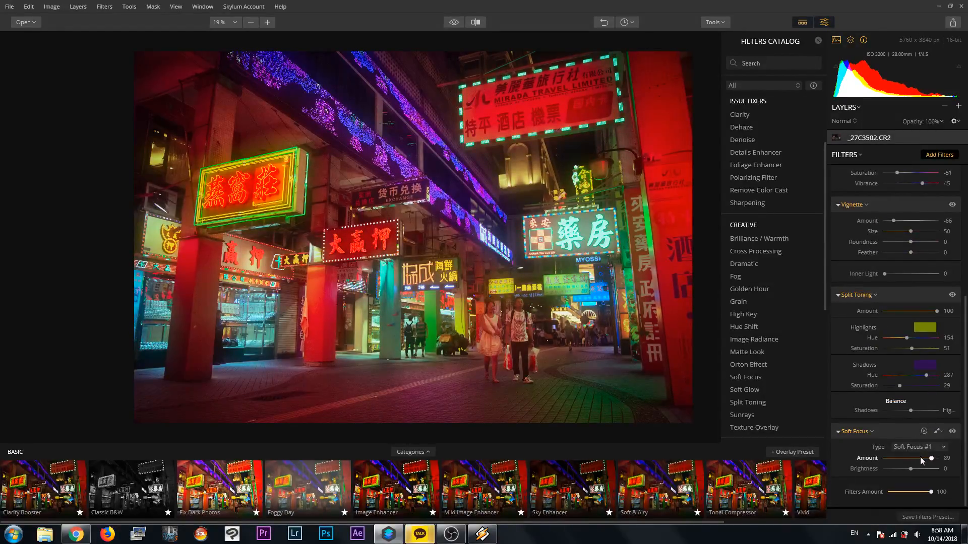
pyautogui.moveTo(929, 458); pyautogui.dragTo(906, 463)
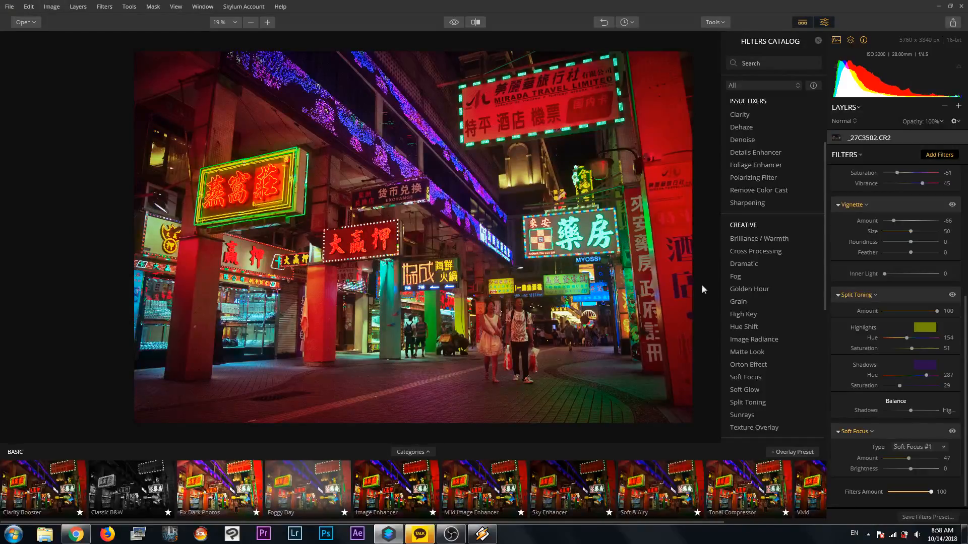
# Set the RAW Develop Exposure to -0.19 and Contrast to 88.
pyautogui.scroll(5, 965, 311)
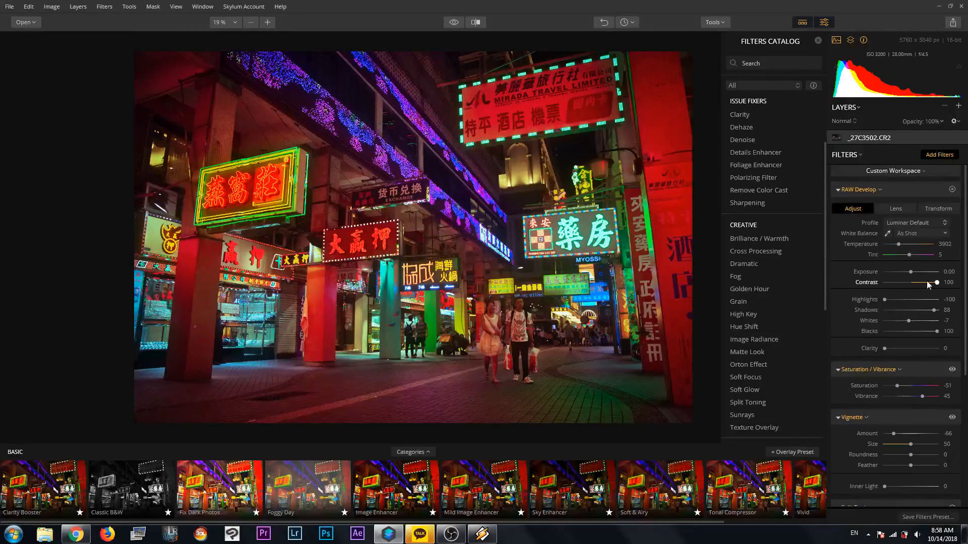
pyautogui.moveTo(936, 282); pyautogui.dragTo(931, 285)
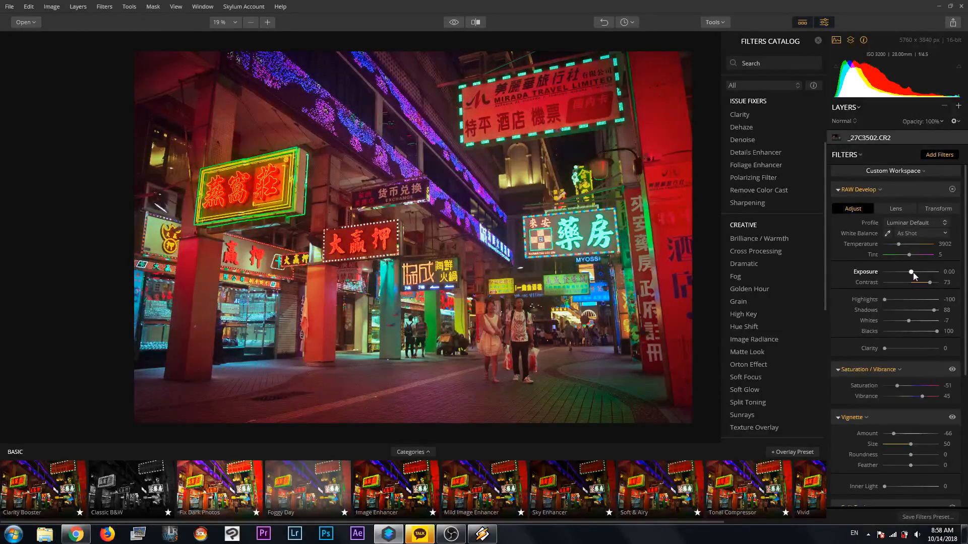
pyautogui.moveTo(913, 272); pyautogui.dragTo(912, 271)
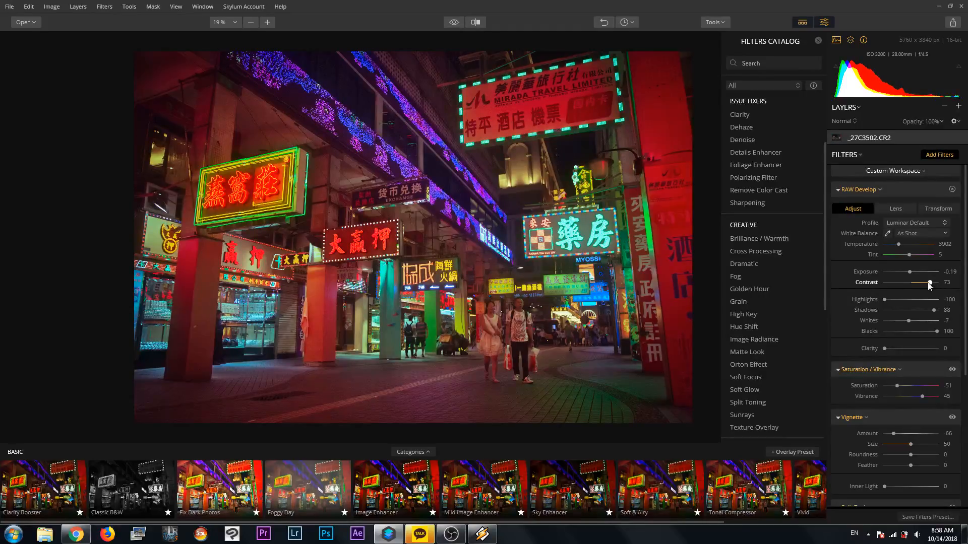
pyautogui.moveTo(930, 282); pyautogui.dragTo(933, 283)
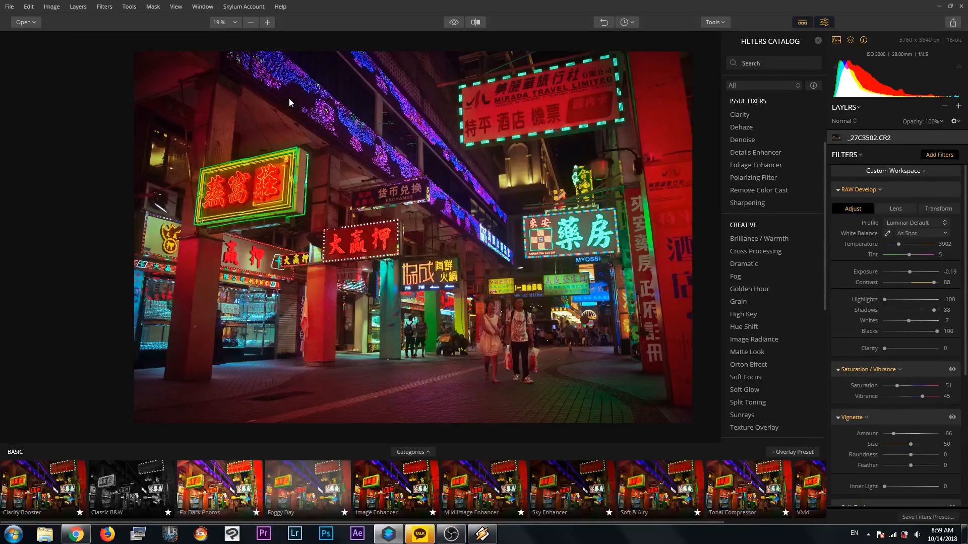
# Add the HSL filter, try a strong negative shift of the Red hue, and reset that hue to 0.
pyautogui.scroll(-3, 777, 283)
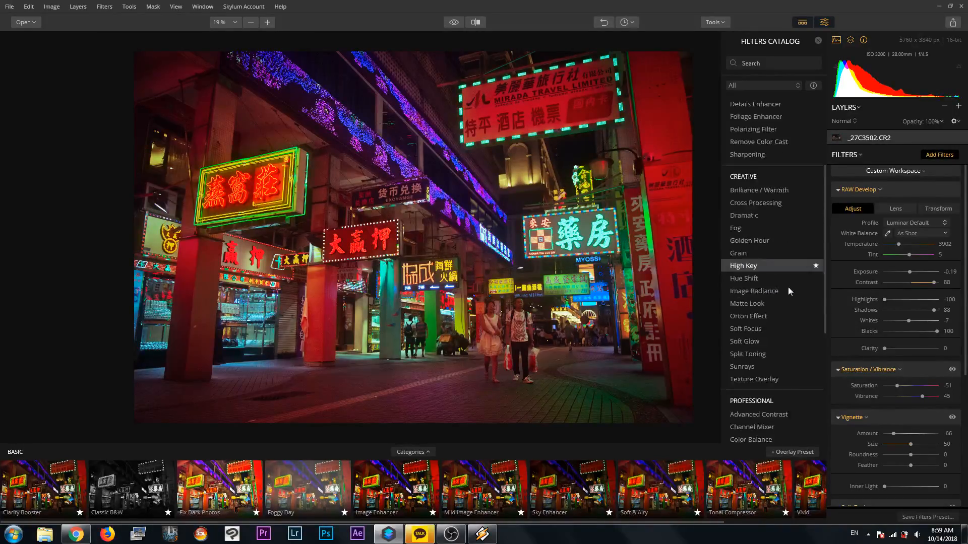
pyautogui.scroll(-3, 791, 292)
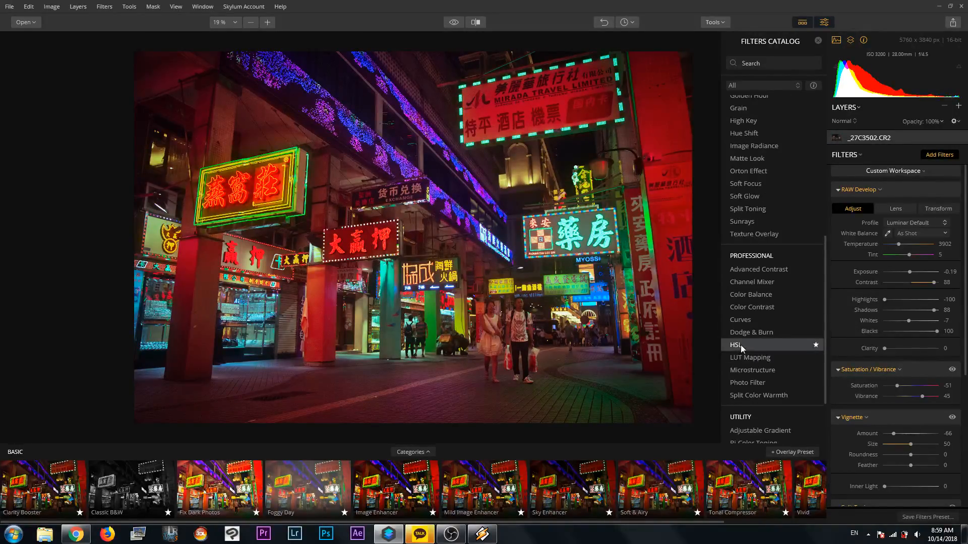
pyautogui.click(741, 345)
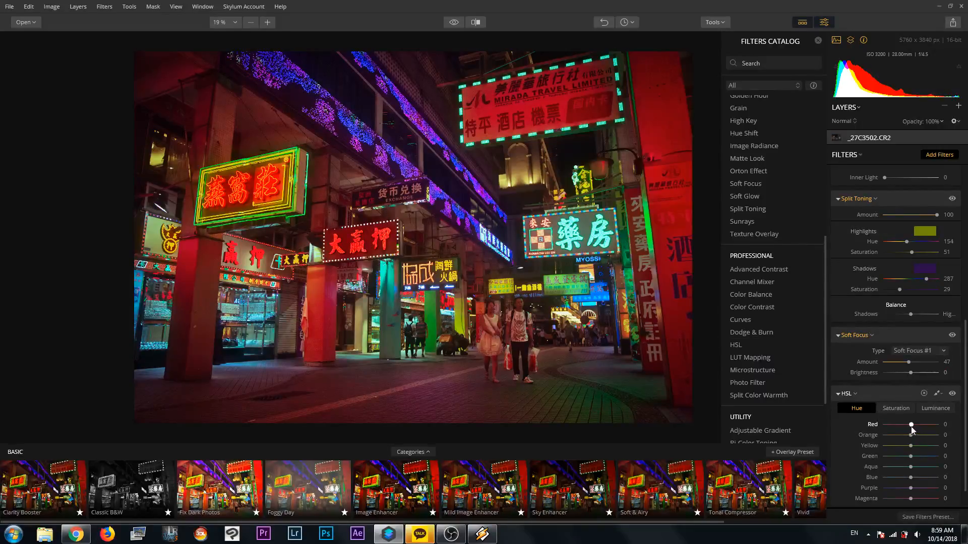
pyautogui.moveTo(912, 426); pyautogui.dragTo(885, 427)
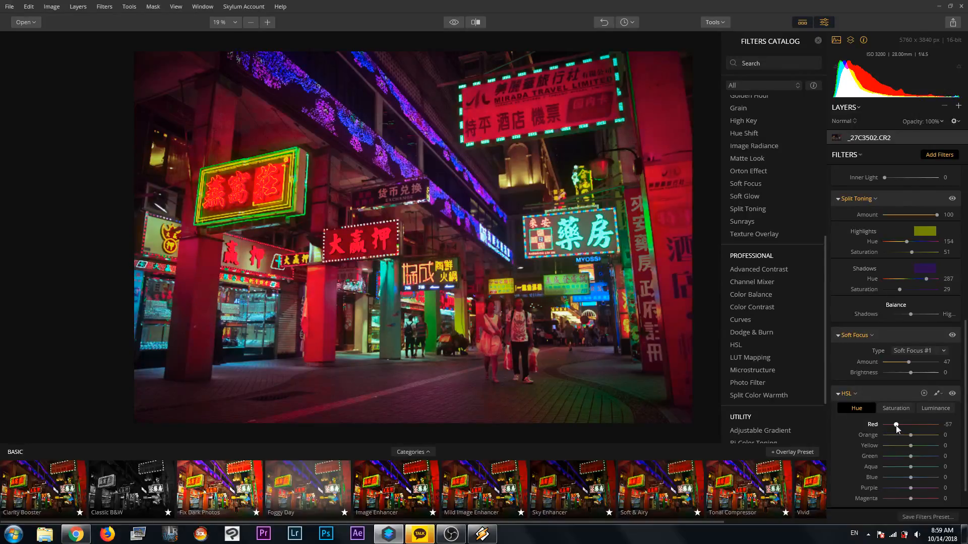
pyautogui.doubleClick(875, 427)
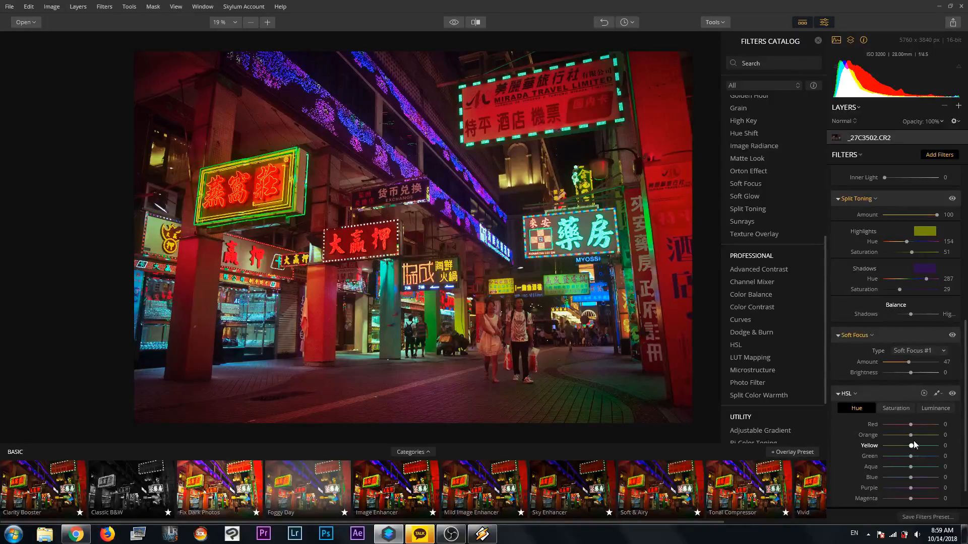
# Set the Yellow luminance in the HSL filter to 48.
pyautogui.click(907, 411)
pyautogui.click(934, 408)
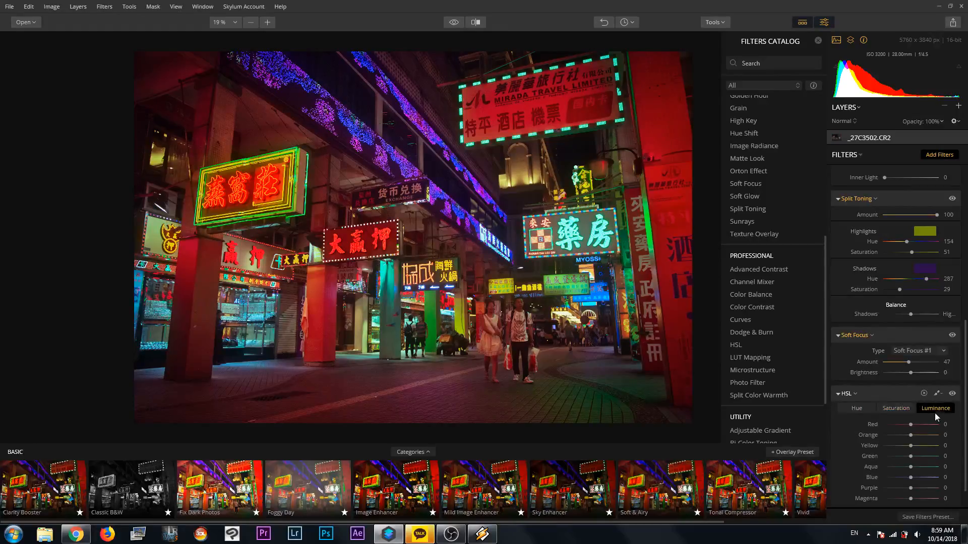
pyautogui.moveTo(911, 445); pyautogui.dragTo(957, 453)
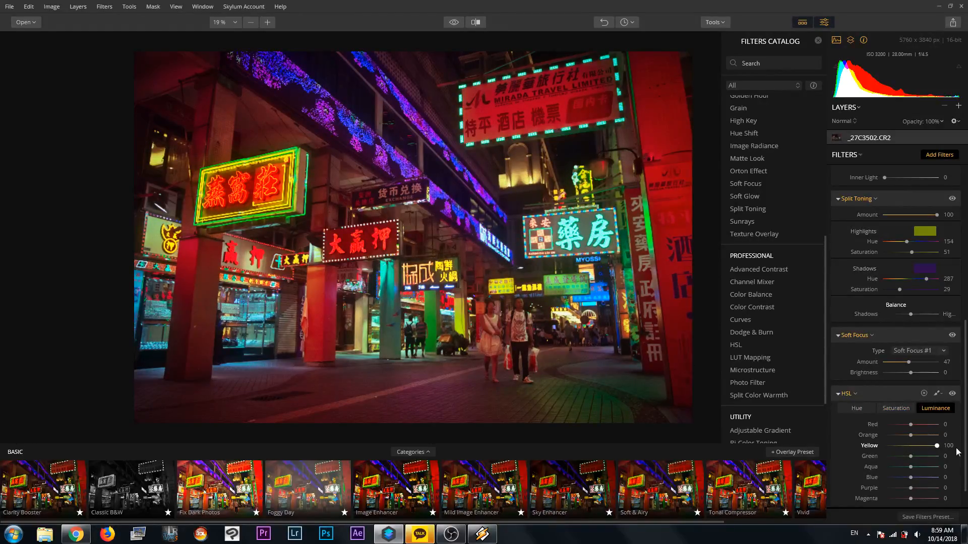
pyautogui.doubleClick(875, 446)
pyautogui.moveTo(914, 449); pyautogui.dragTo(925, 448)
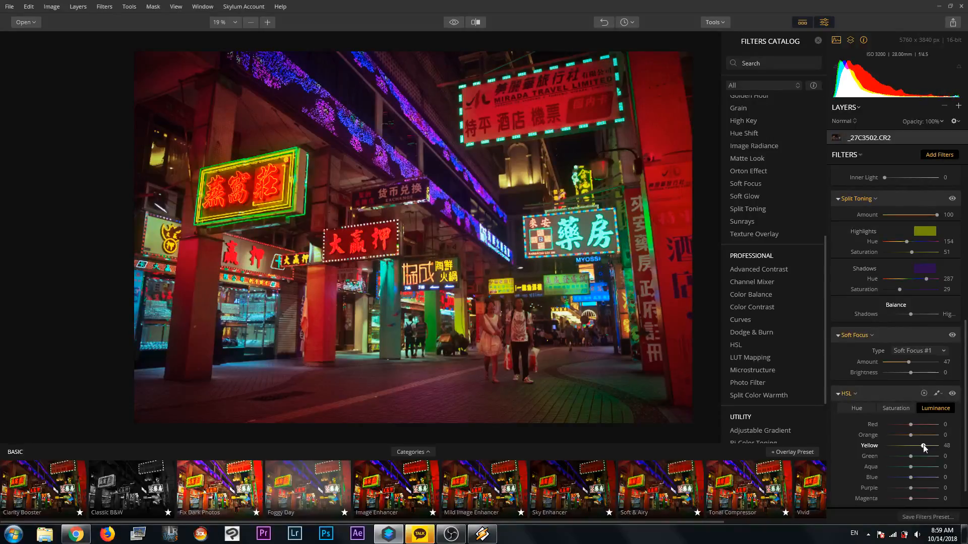
# Export the photo as the JPEG _27C3502 at actual size, in sRGB with quality 75.
pyautogui.click(9, 7)
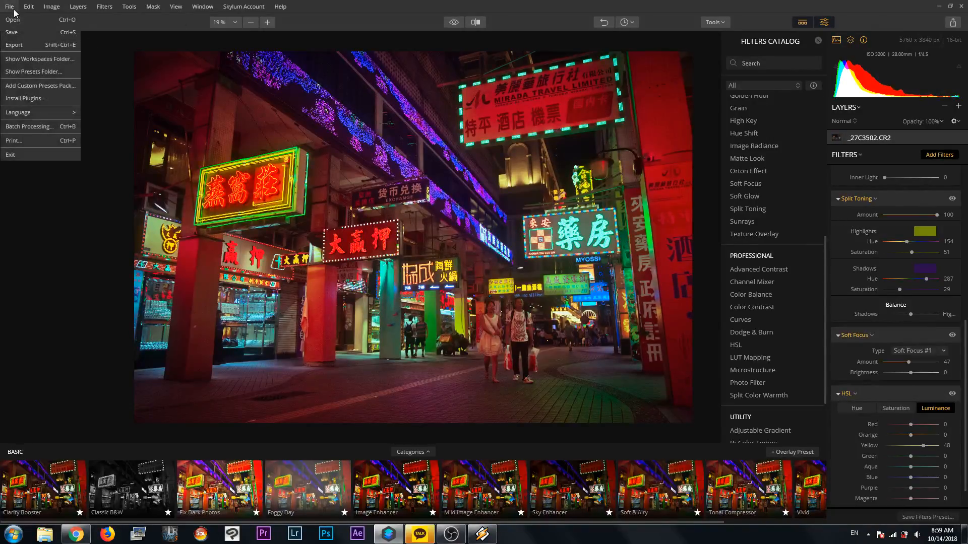
pyautogui.click(38, 45)
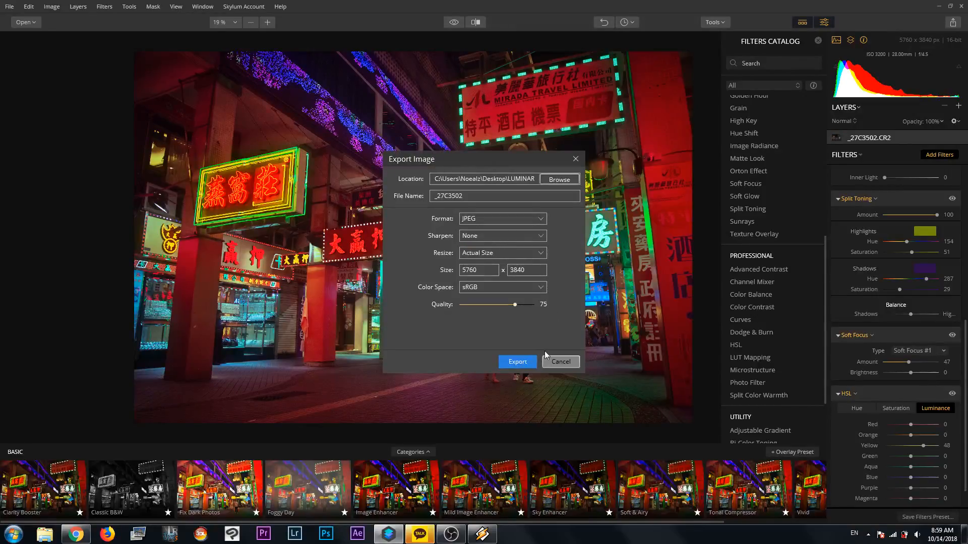
pyautogui.click(519, 366)
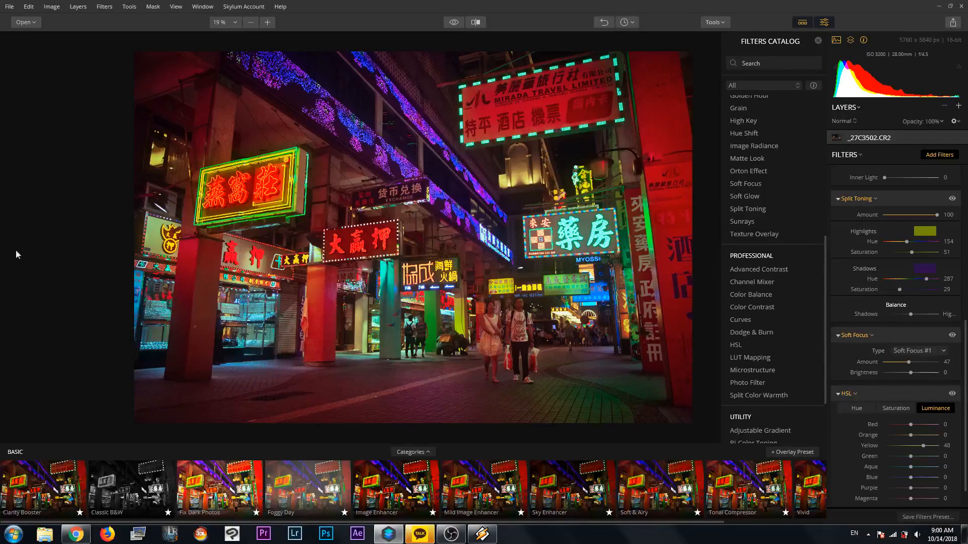
# Start opening another image and save the changes made to _27C3502.CR2.
pyautogui.click(9, 7)
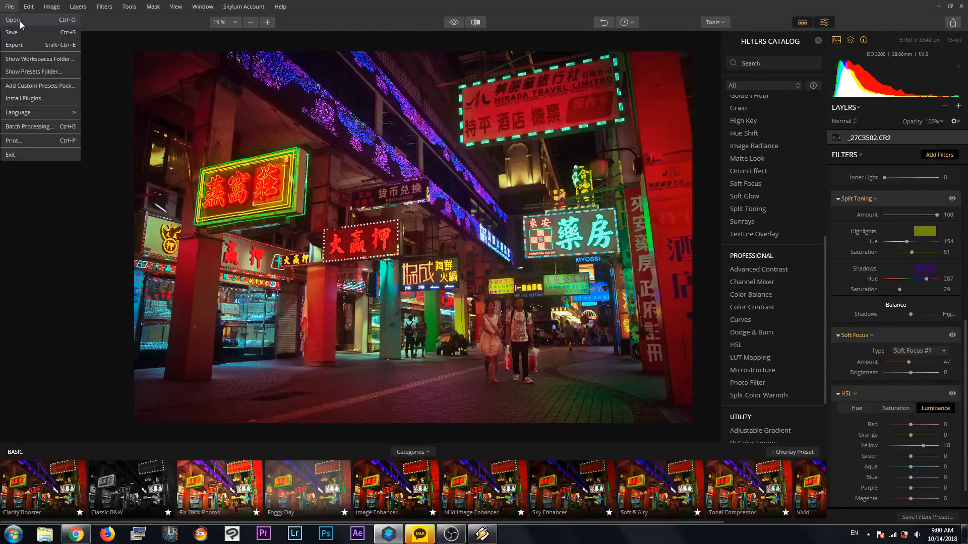
pyautogui.click(20, 20)
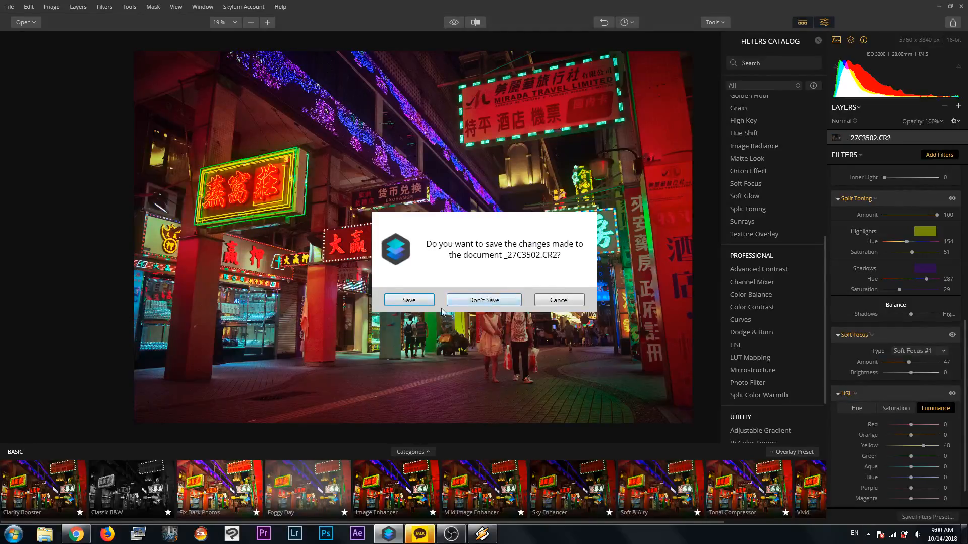
pyautogui.click(414, 303)
pyautogui.click(398, 255)
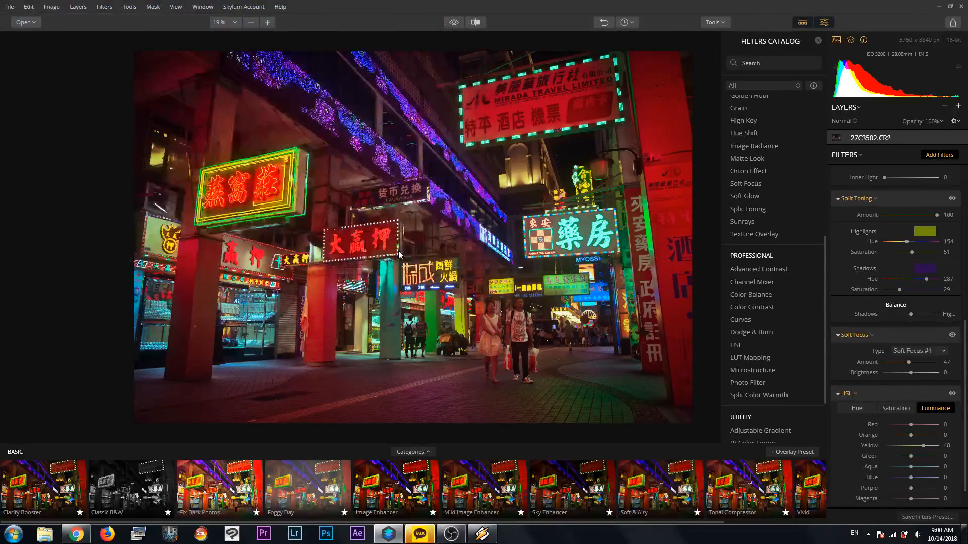
# Open the photo _27C3723.CR2 from the EDITS folder.
pyautogui.click(8, 7)
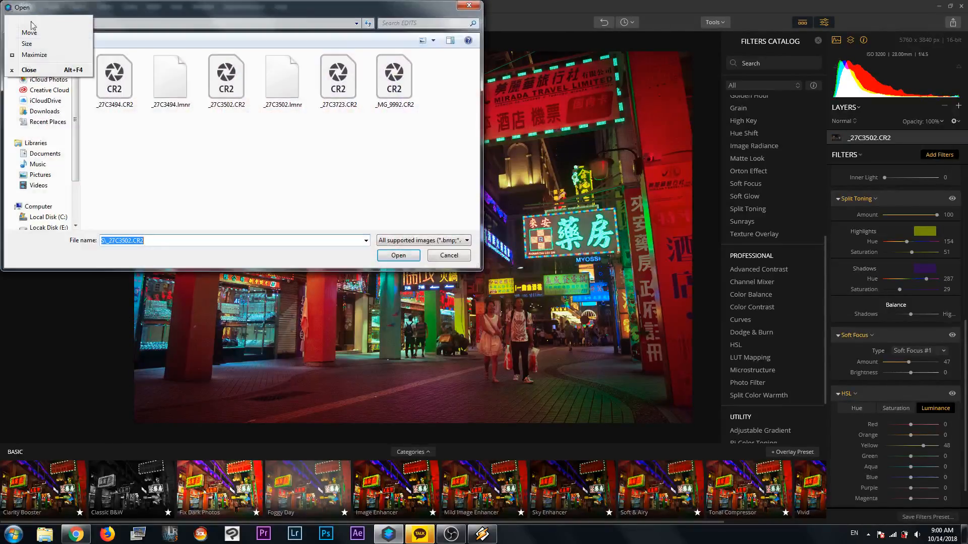
pyautogui.click(286, 143)
pyautogui.click(330, 101)
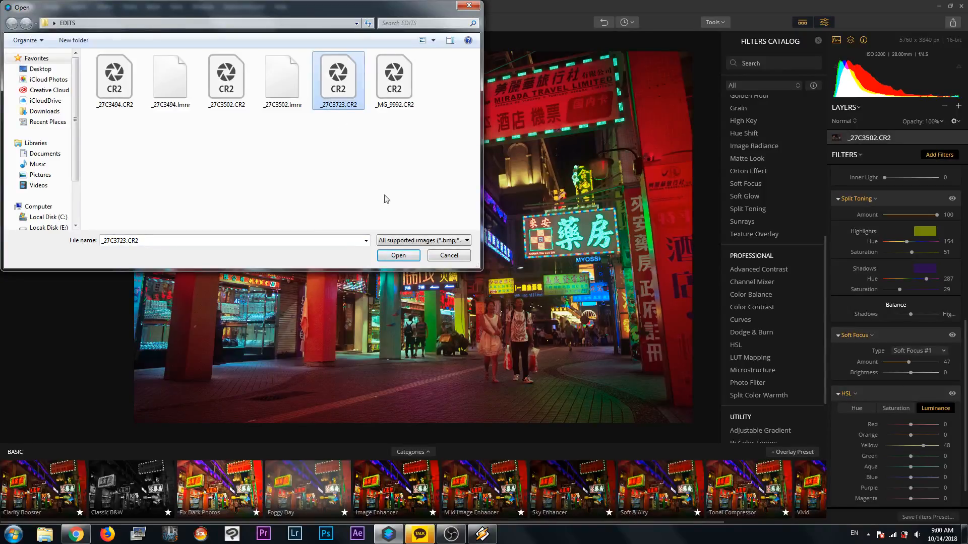
pyautogui.click(401, 255)
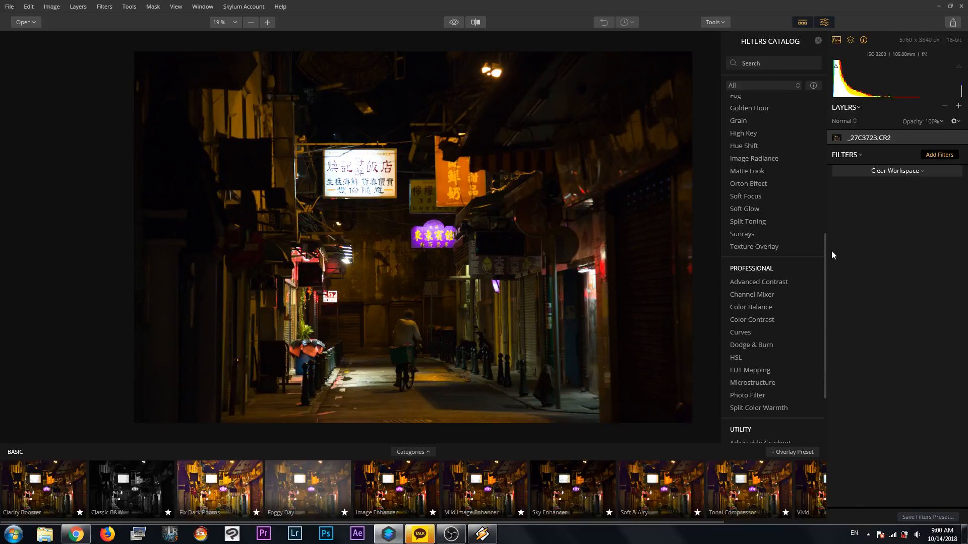
# Try out the Basic presets on the alley photo, including Clarity Booster, Image Enhancer, Sky Enhancer, Soft & Airy and Vivid.
pyautogui.moveTo(825, 253); pyautogui.dragTo(833, 88)
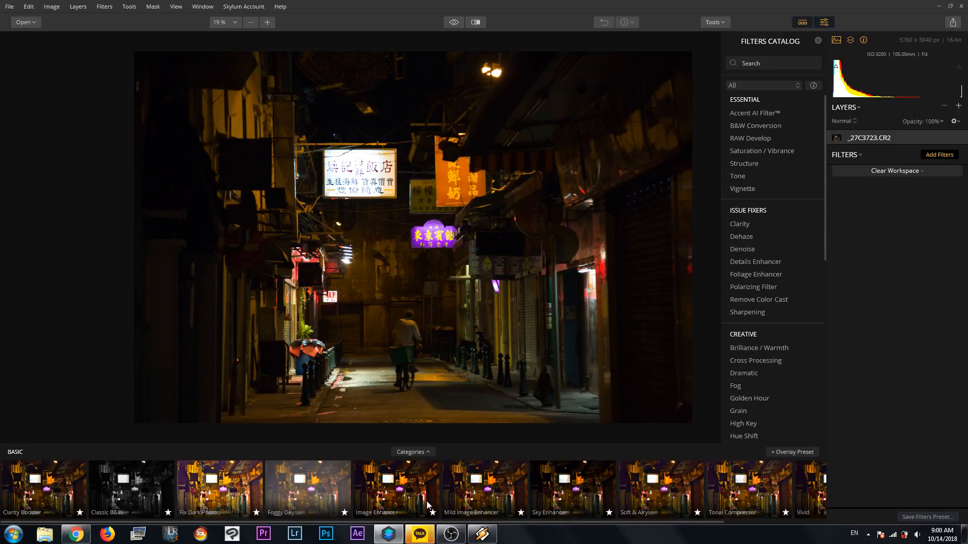
pyautogui.click(42, 483)
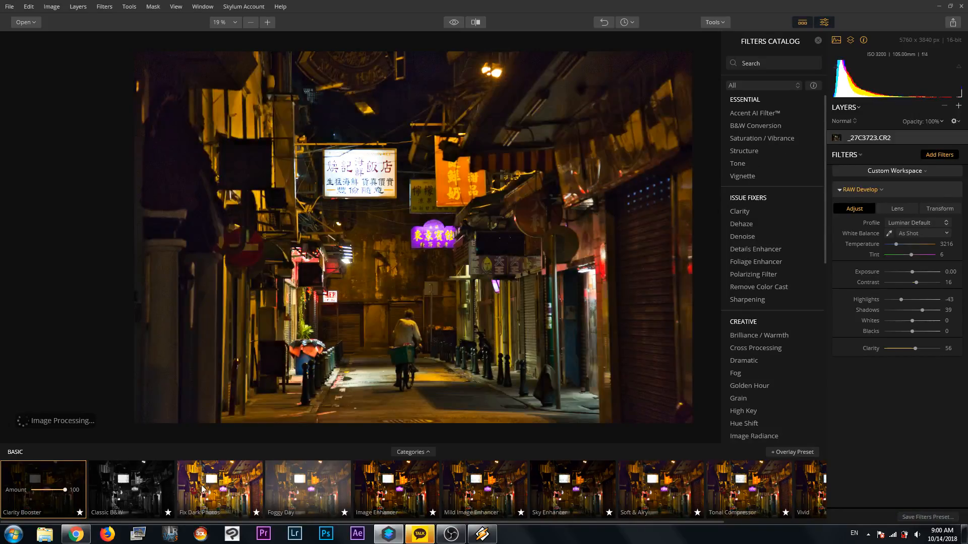
pyautogui.click(202, 488)
pyautogui.click(356, 485)
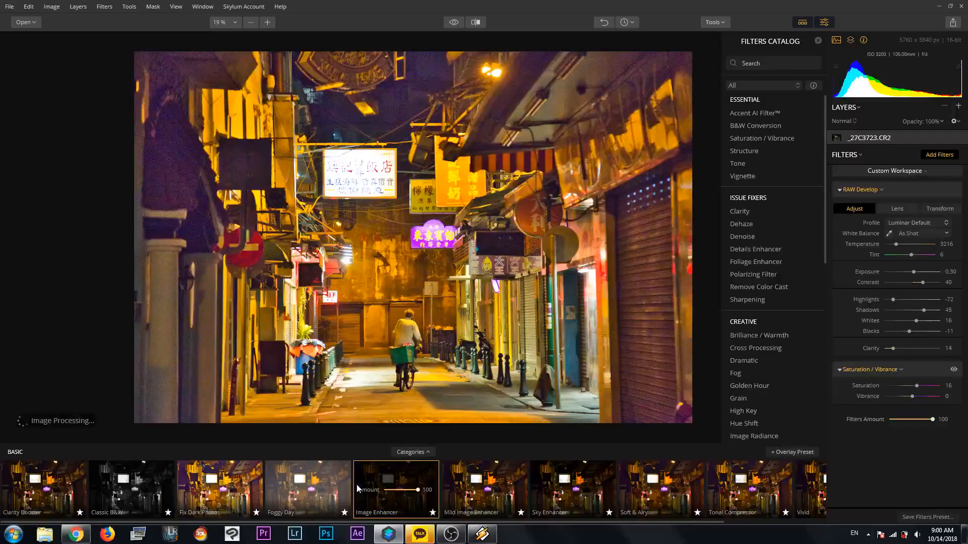
pyautogui.click(481, 486)
pyautogui.click(560, 489)
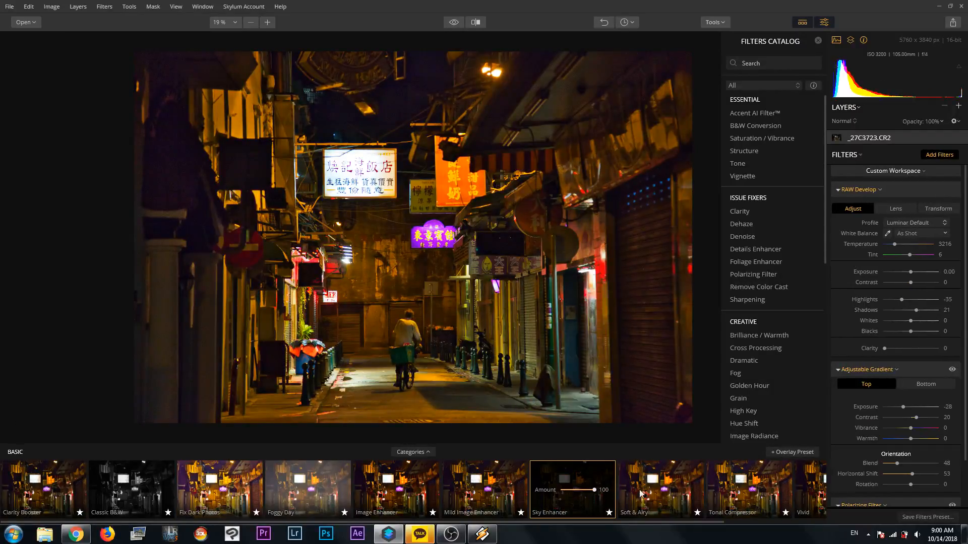
pyautogui.click(675, 500)
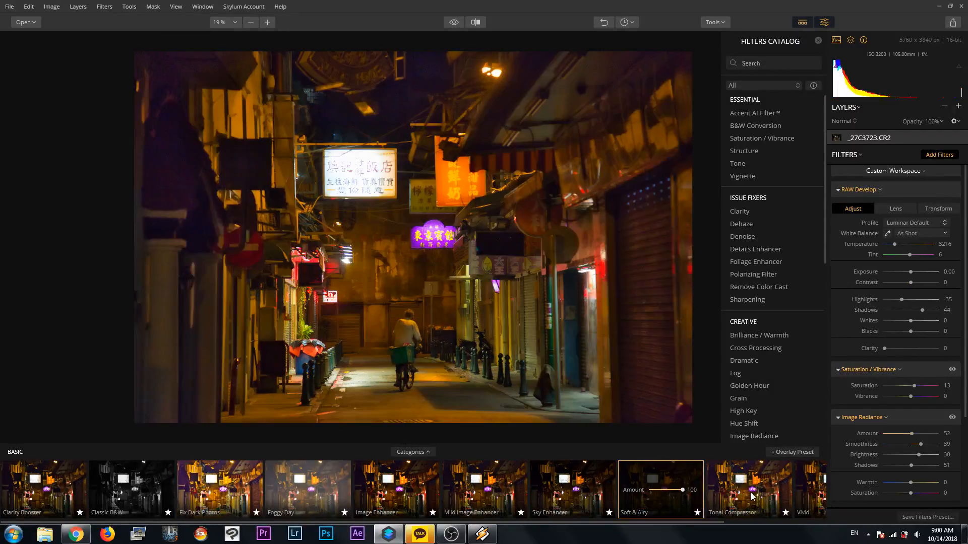
pyautogui.click(751, 497)
pyautogui.click(751, 490)
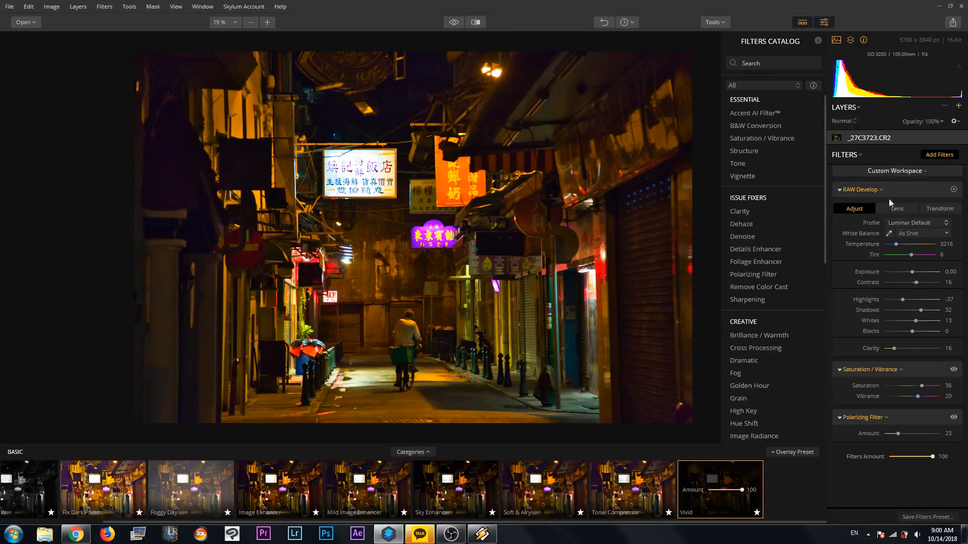
# Remove the RAW Develop, Saturation / Vibrance and Polarizing Filter adjustments applied by the Vivid preset.
pyautogui.click(953, 189)
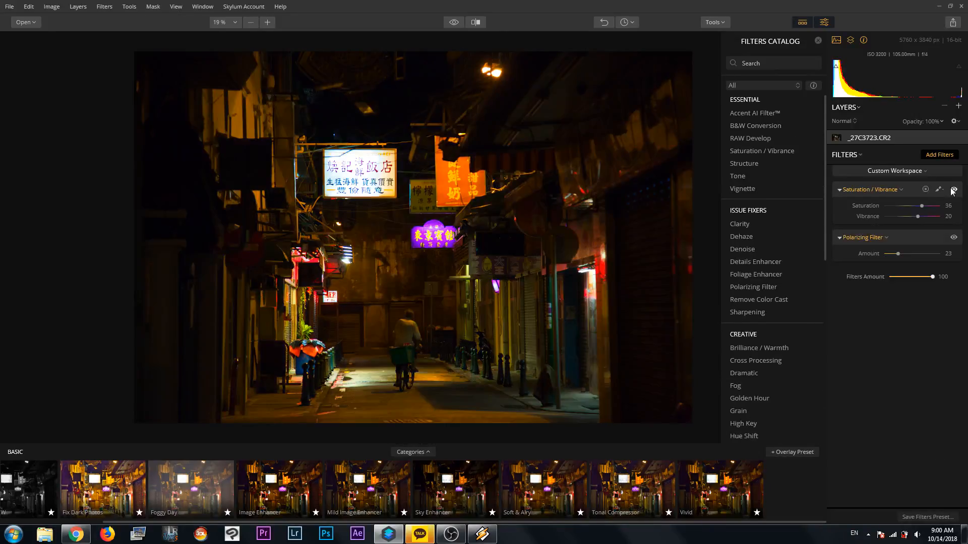
pyautogui.click(925, 190)
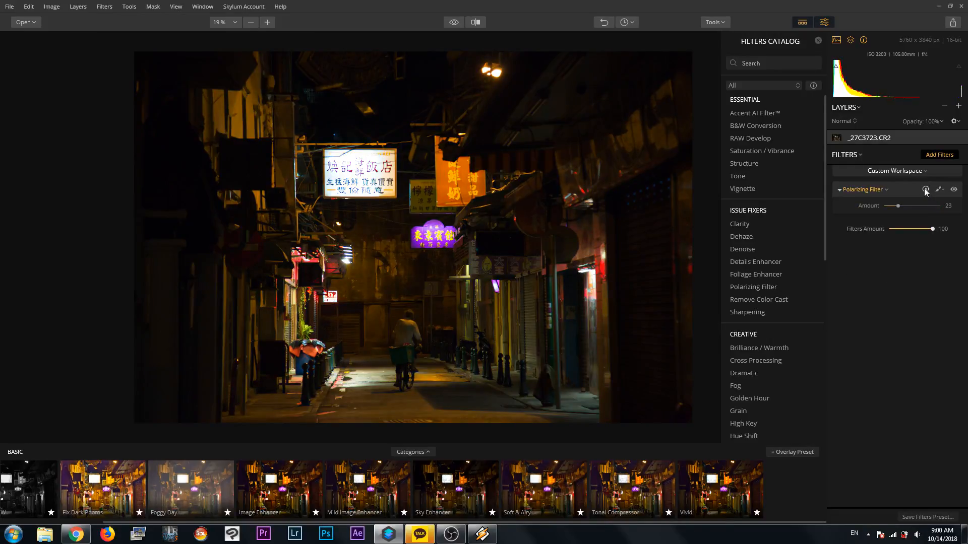
pyautogui.click(925, 190)
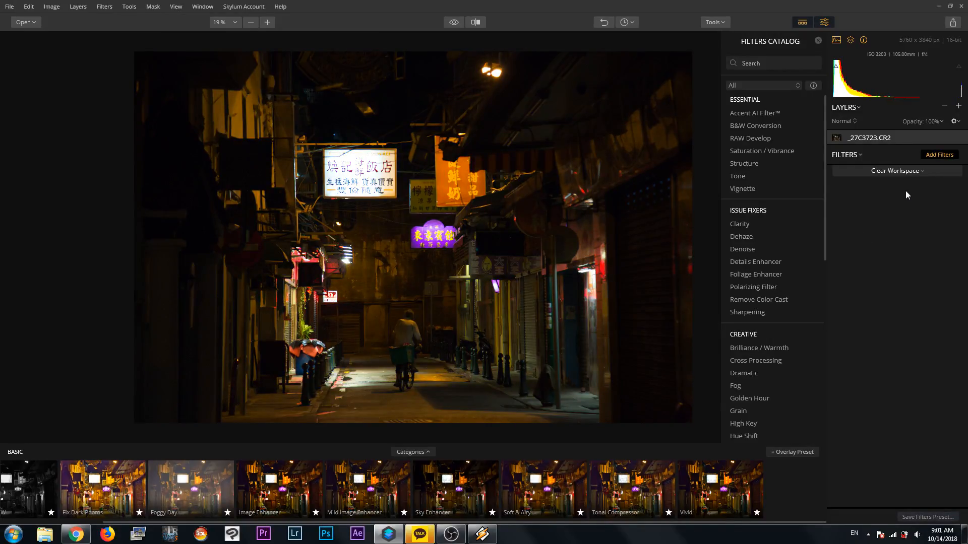
# Try the Accent AI Filter with a Boost of 8 and remove it again.
pyautogui.click(773, 116)
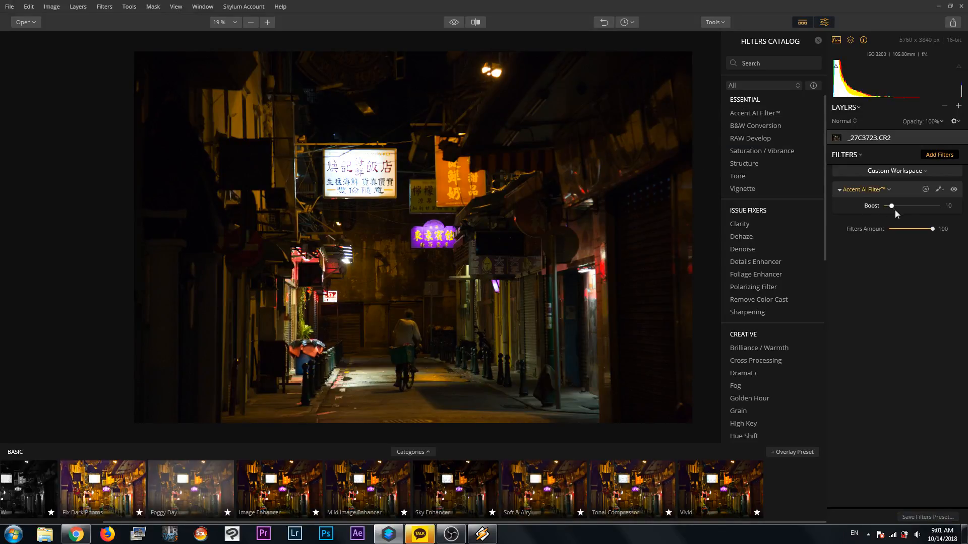
pyautogui.moveTo(896, 209)
pyautogui.mouseDown()
pyautogui.moveTo(910, 210)
pyautogui.moveTo(869, 207)
pyautogui.moveTo(945, 214)
pyautogui.moveTo(894, 221)
pyautogui.mouseUp()
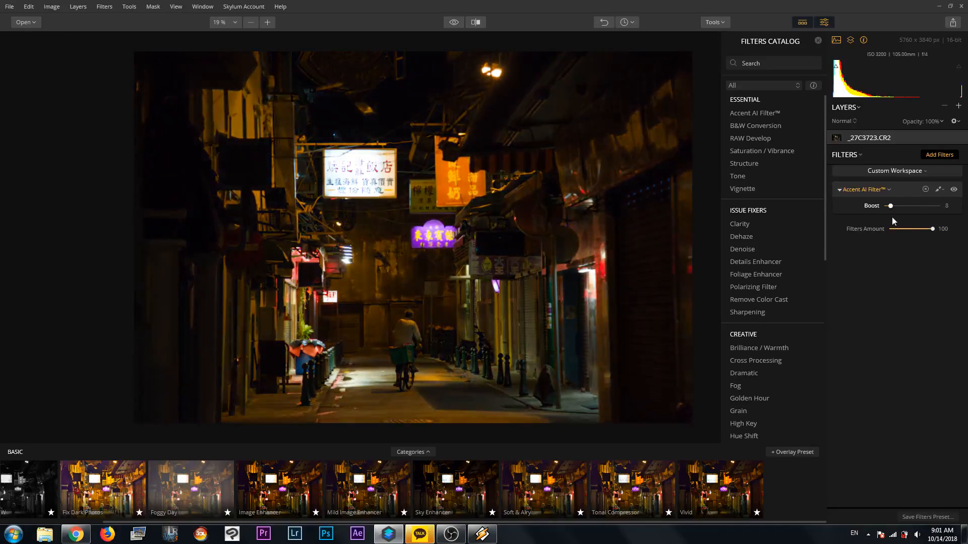
pyautogui.click(926, 189)
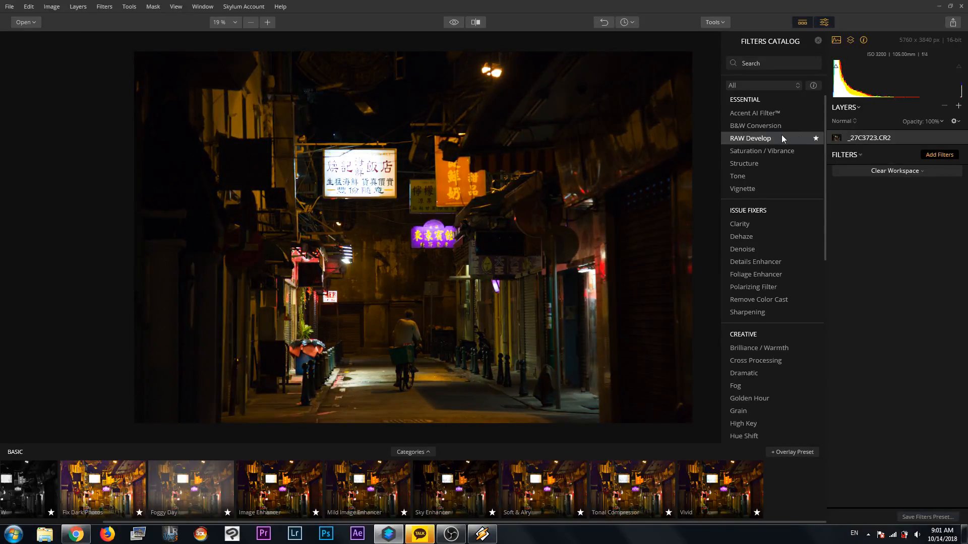
# Add the RAW Develop filter and set Highlights to -100, Shadows to 100, Whites to -100 and Blacks to 100.
pyautogui.click(764, 137)
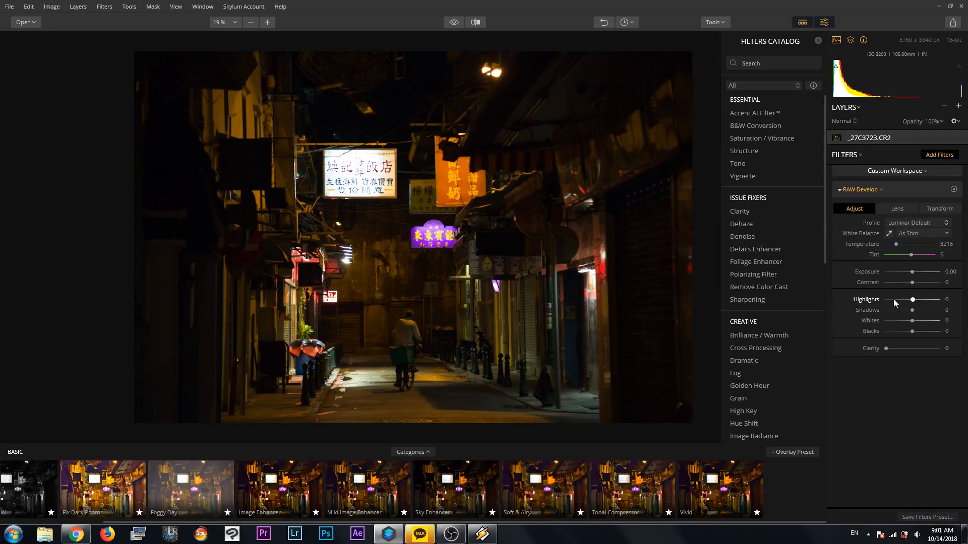
pyautogui.moveTo(890, 301); pyautogui.dragTo(939, 311)
pyautogui.click(939, 332)
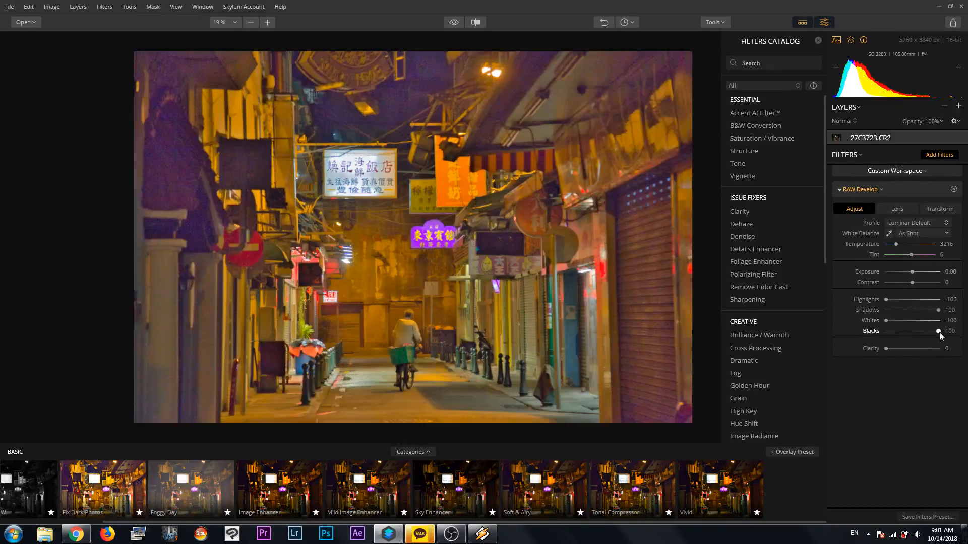
# Set the RAW Develop Contrast to 100 and add the Saturation / Vibrance filter with Saturation -32 and Vibrance 6.
pyautogui.moveTo(933, 284); pyautogui.dragTo(946, 288)
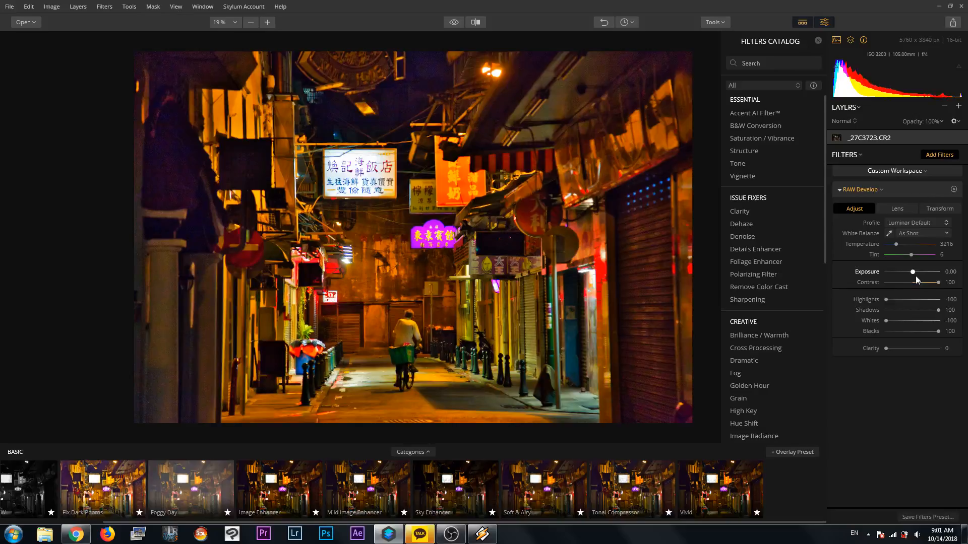
pyautogui.click(785, 138)
pyautogui.moveTo(912, 387); pyautogui.dragTo(904, 387)
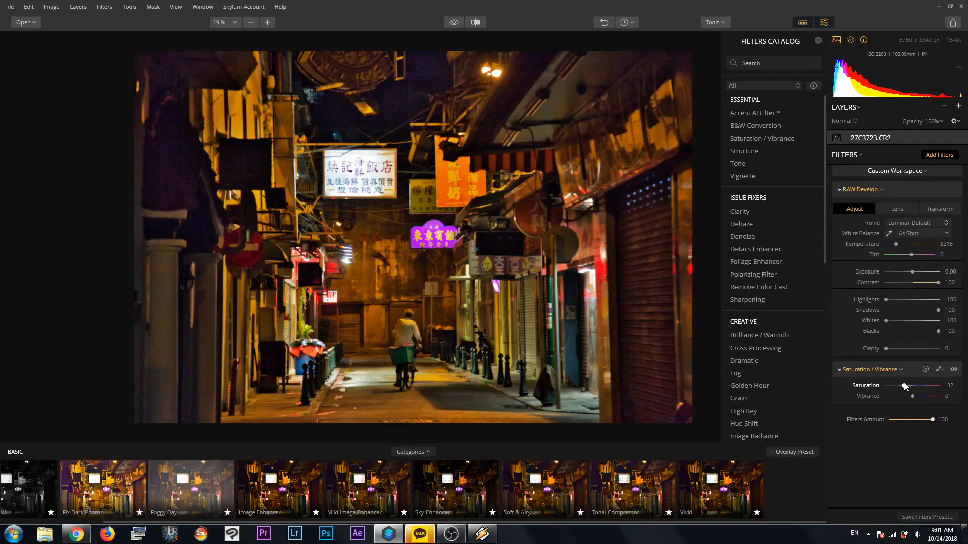
pyautogui.moveTo(913, 398); pyautogui.dragTo(914, 397)
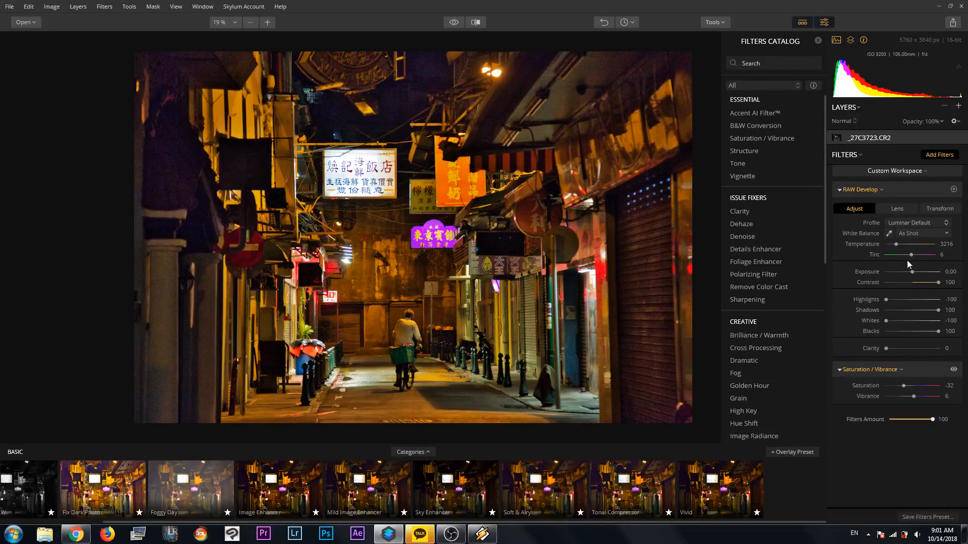
# Try sampling the alley's back wall as the neutral white balance target and undo the temperature and tint changes.
pyautogui.click(890, 234)
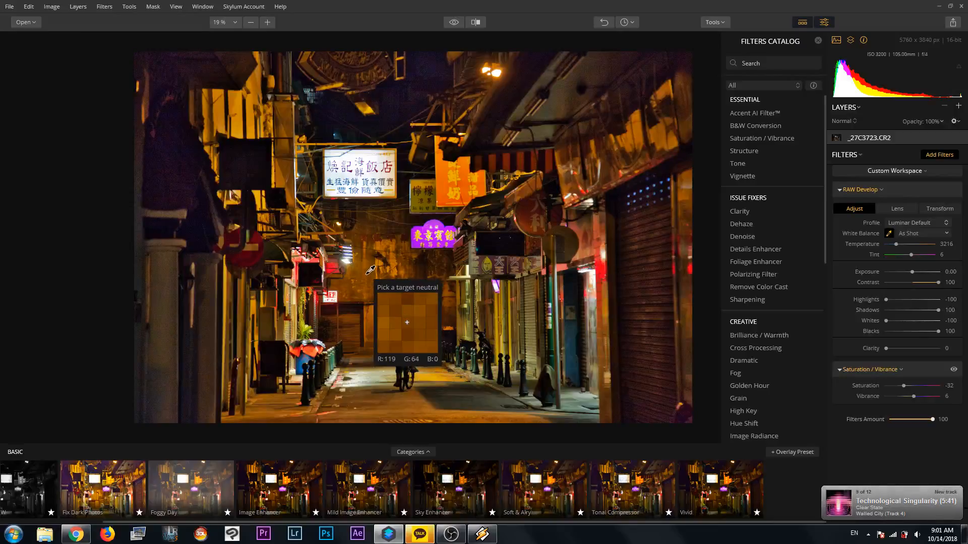
pyautogui.click(370, 256)
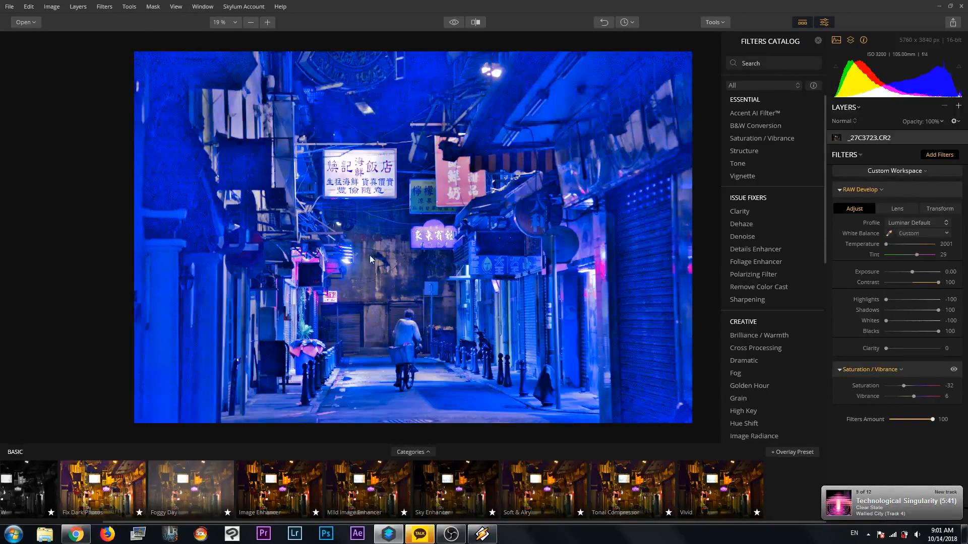
pyautogui.click(28, 8)
pyautogui.click(30, 16)
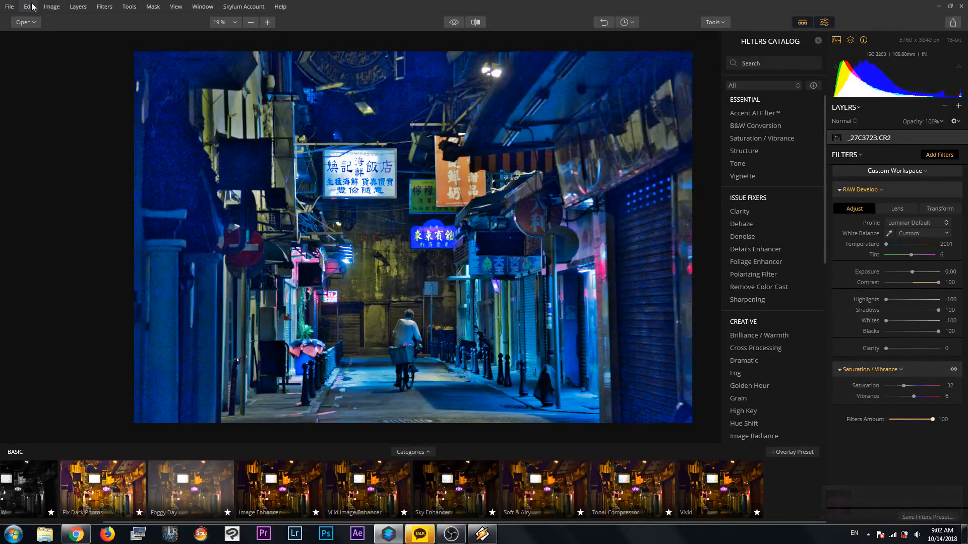
pyautogui.click(31, 7)
pyautogui.click(31, 21)
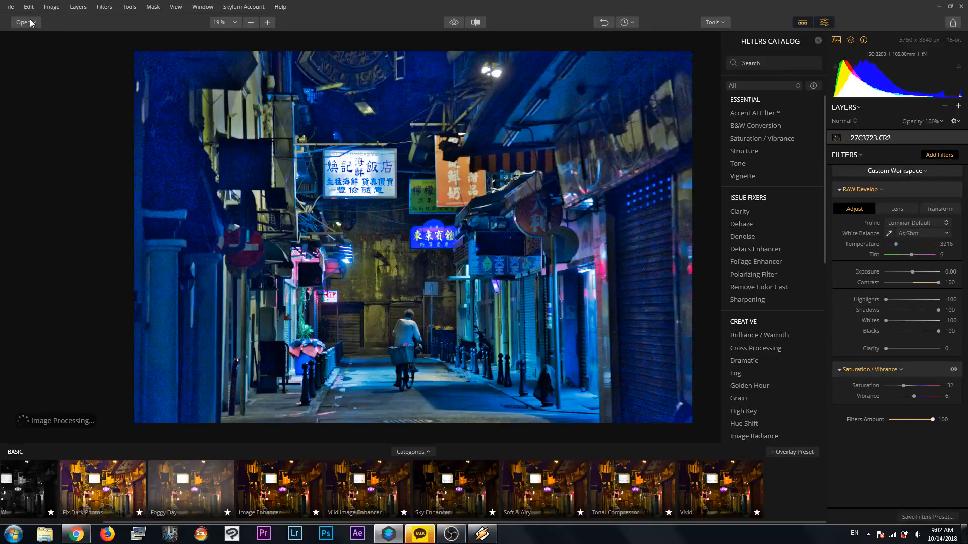
# Sample the street pavement near the large shutter as the neutral white balance target and add a Vignette with Amount -68.
pyautogui.click(889, 233)
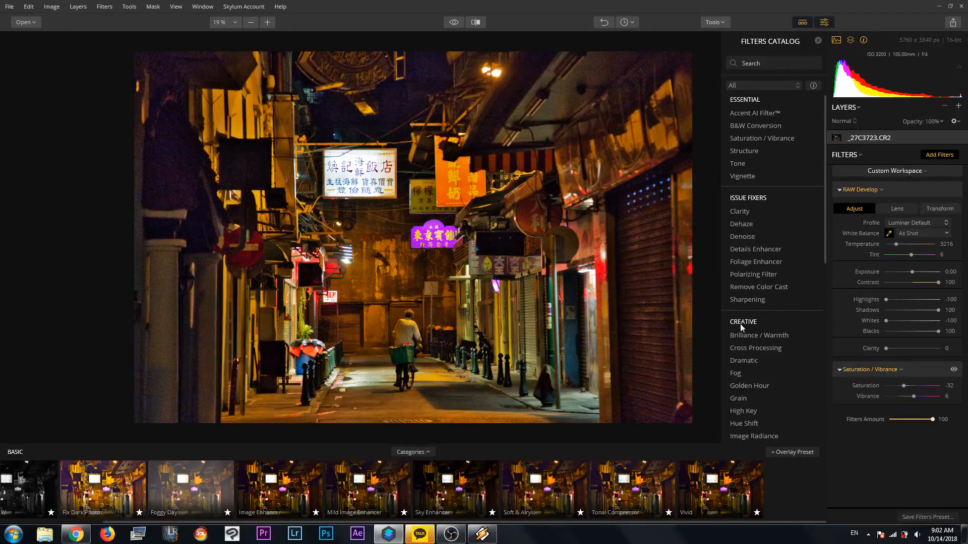
pyautogui.click(584, 398)
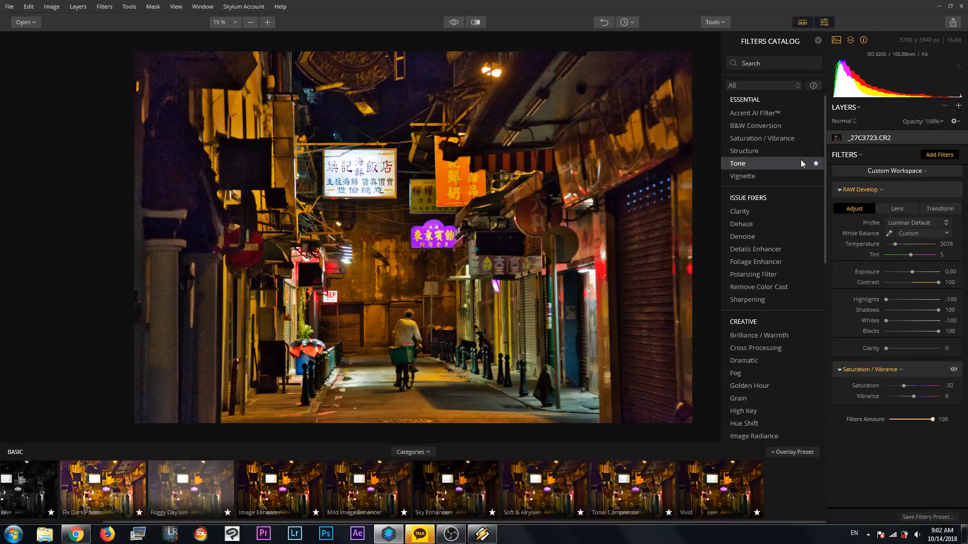
pyautogui.click(752, 175)
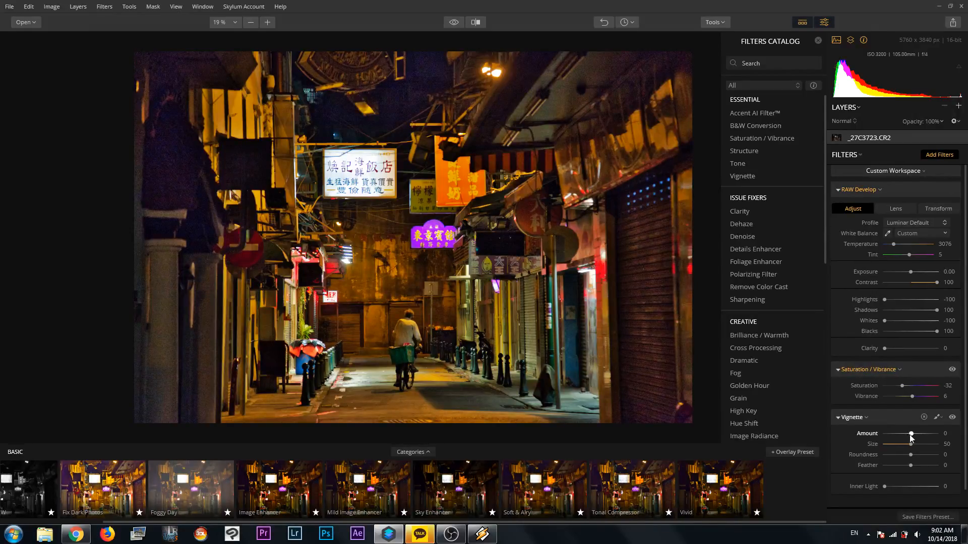
pyautogui.moveTo(910, 435); pyautogui.dragTo(891, 436)
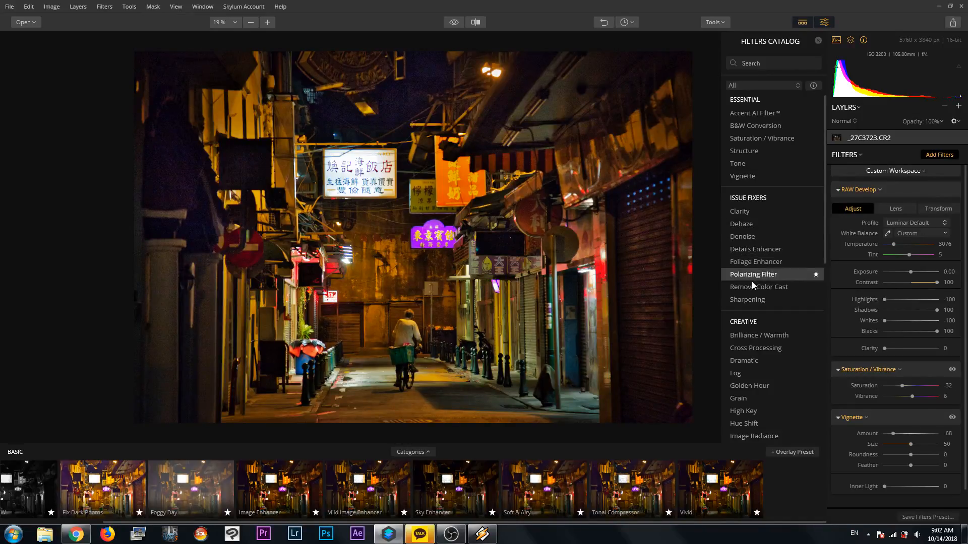
# Add the Clarity filter and remove it again without adjusting it.
pyautogui.click(748, 211)
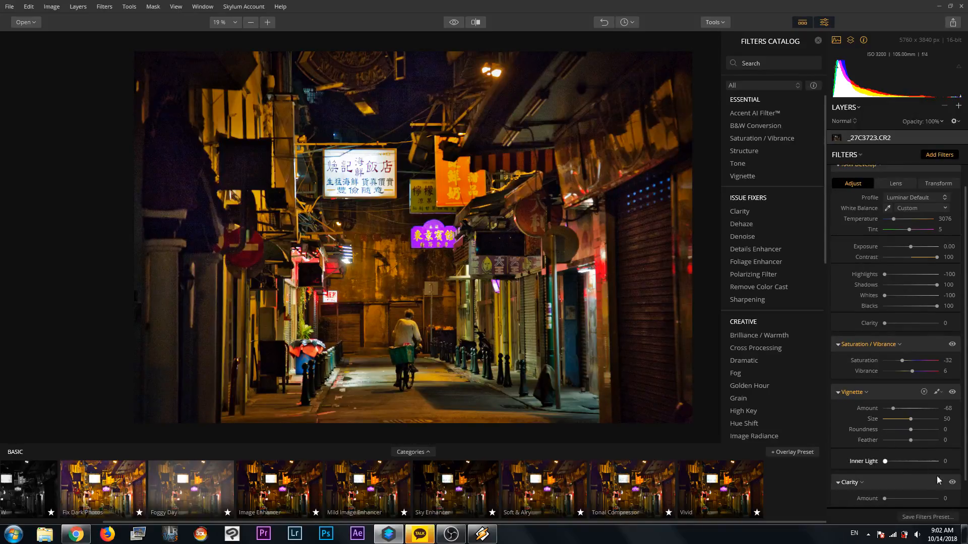
pyautogui.scroll(-2, 939, 477)
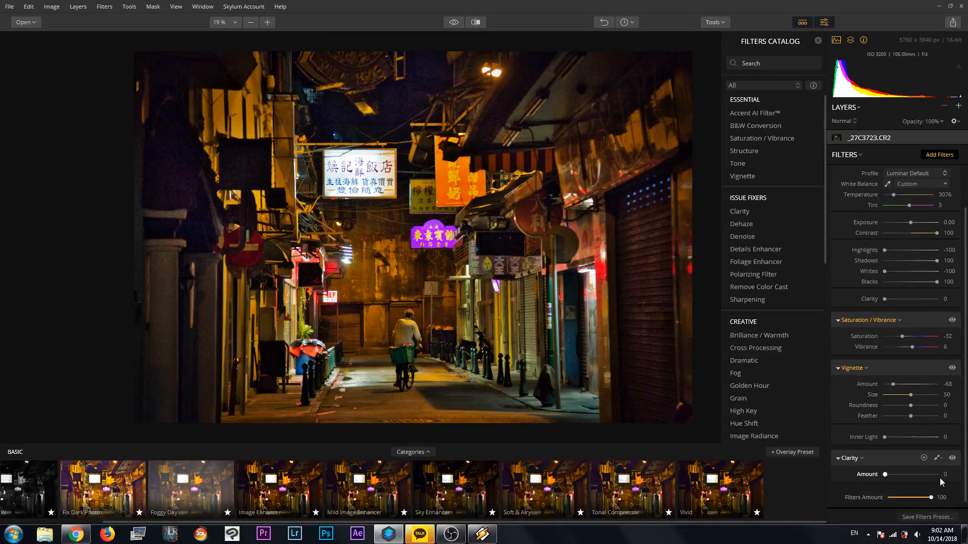
pyautogui.click(924, 453)
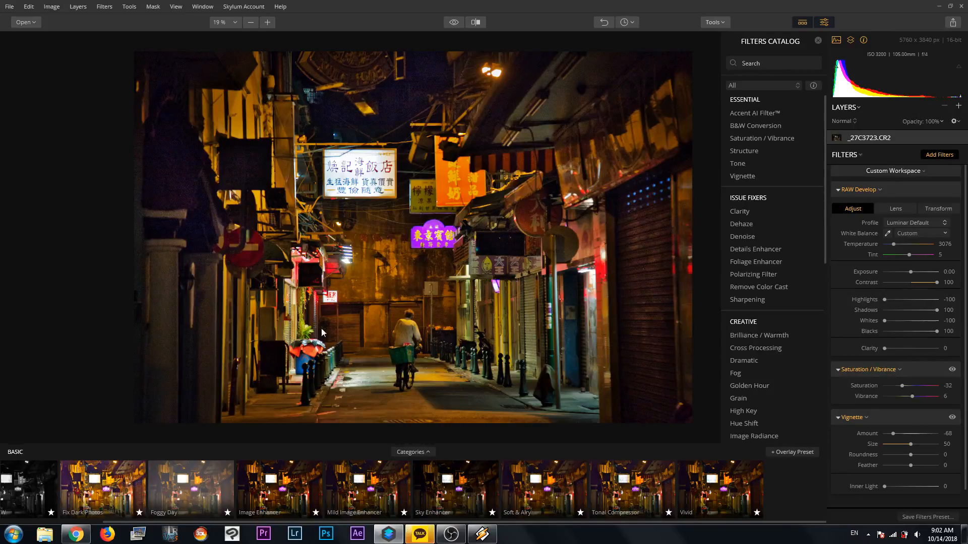
pyautogui.click(398, 537)
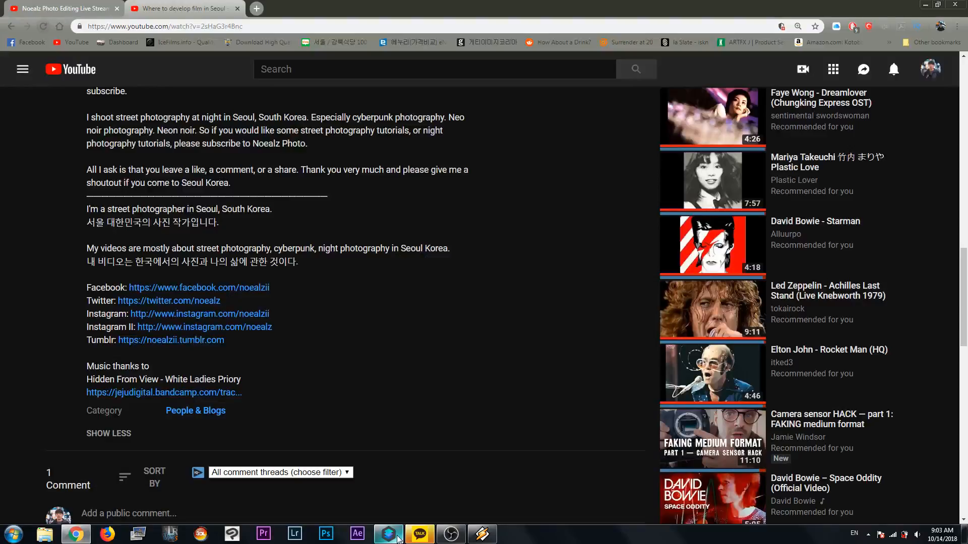
pyautogui.click(398, 537)
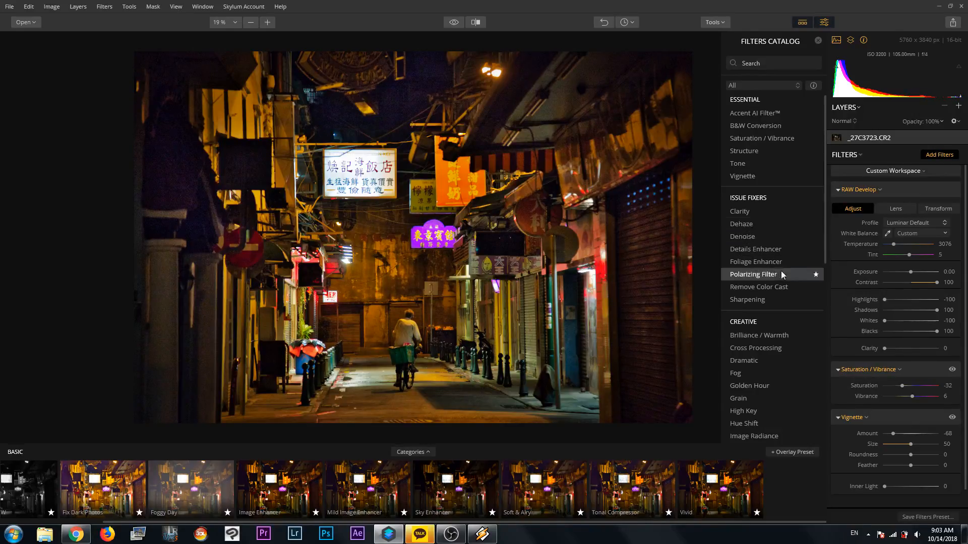
# Try the Image Radiance filter with Amounts of 100 and 72 and remove it again.
pyautogui.scroll(-2, 781, 280)
pyautogui.scroll(-2, 783, 294)
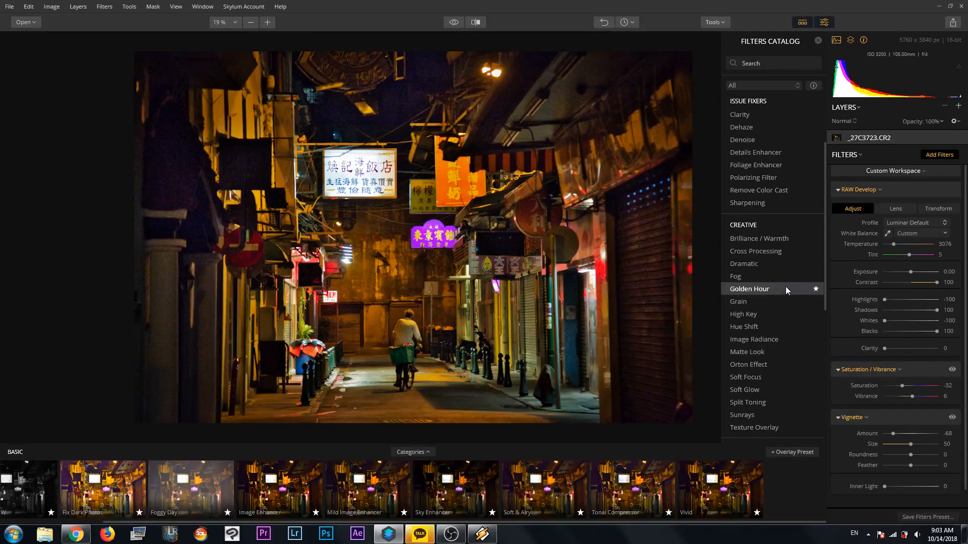
pyautogui.scroll(-2, 786, 286)
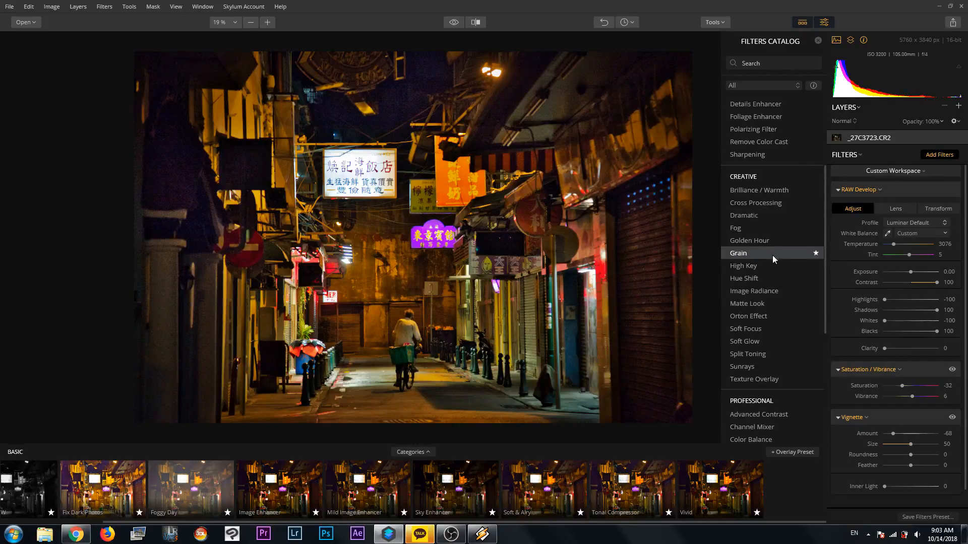
pyautogui.click(764, 290)
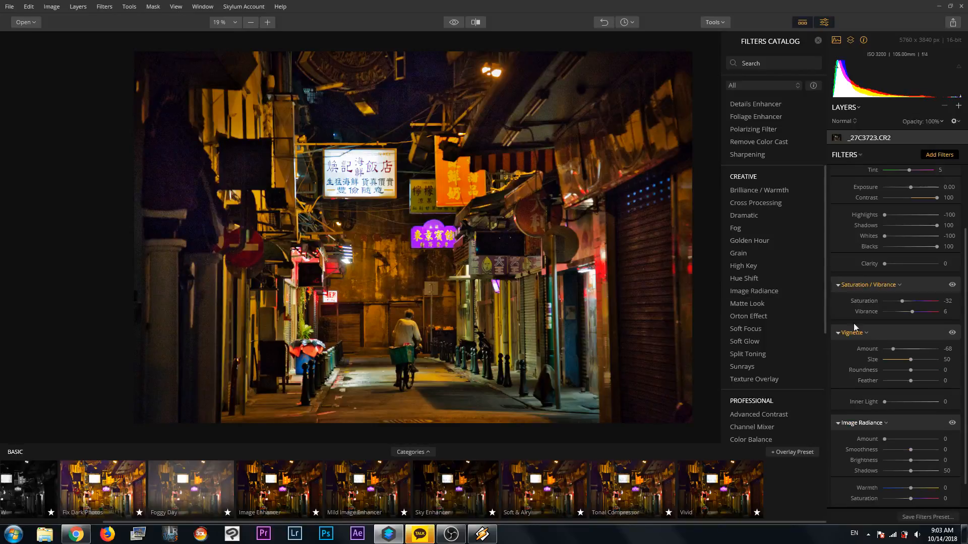
pyautogui.click(888, 443)
pyautogui.moveTo(888, 442); pyautogui.dragTo(963, 450)
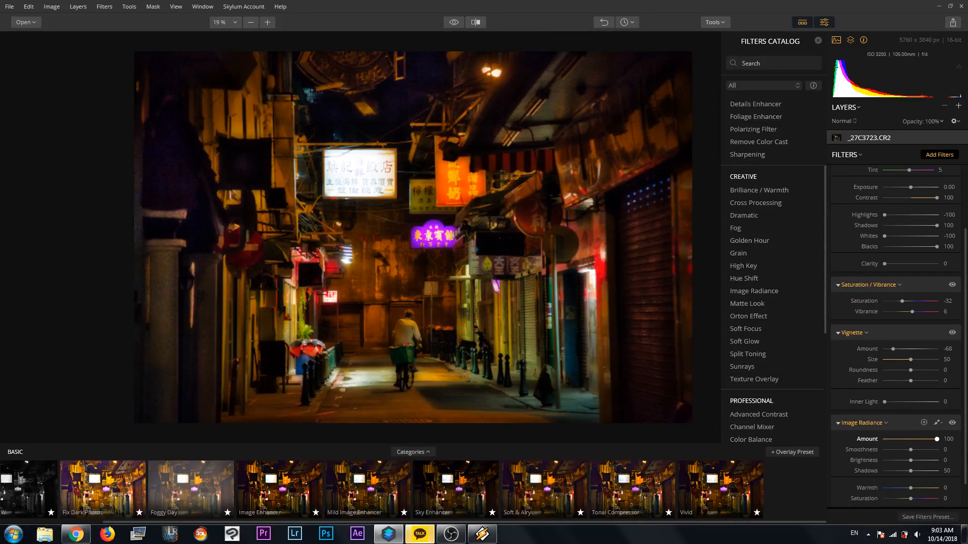
pyautogui.moveTo(946, 455); pyautogui.dragTo(922, 463)
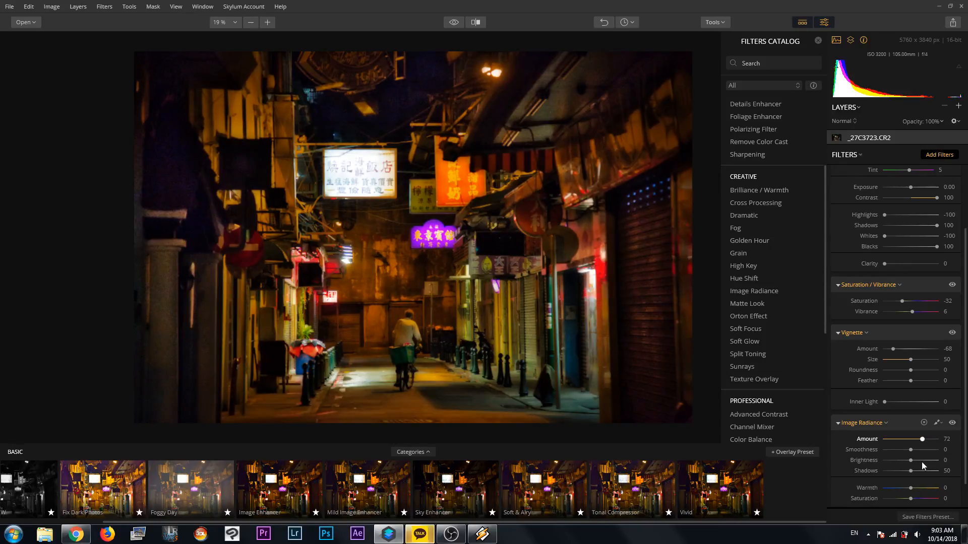
pyautogui.click(924, 422)
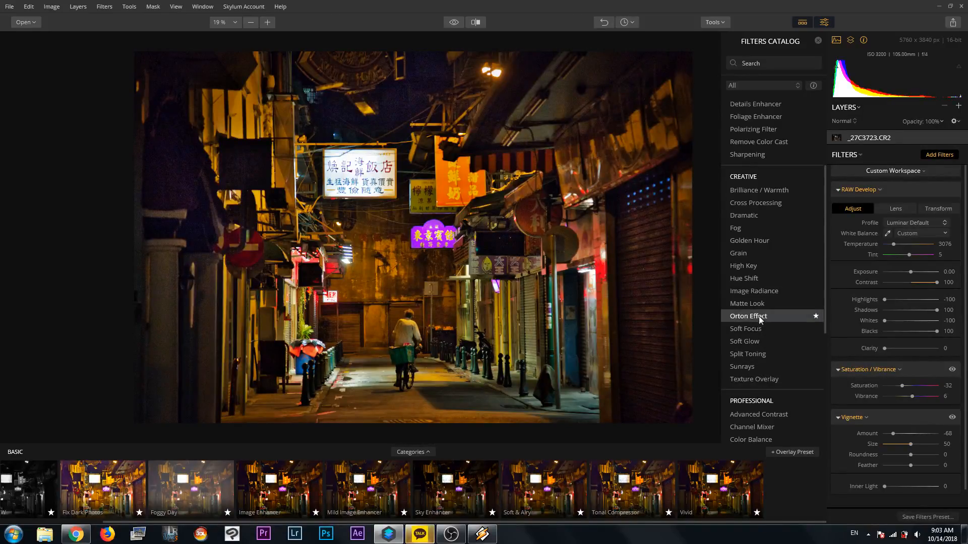
# Try the Matte Look filter with an Amount of 86 and remove it again.
pyautogui.click(760, 303)
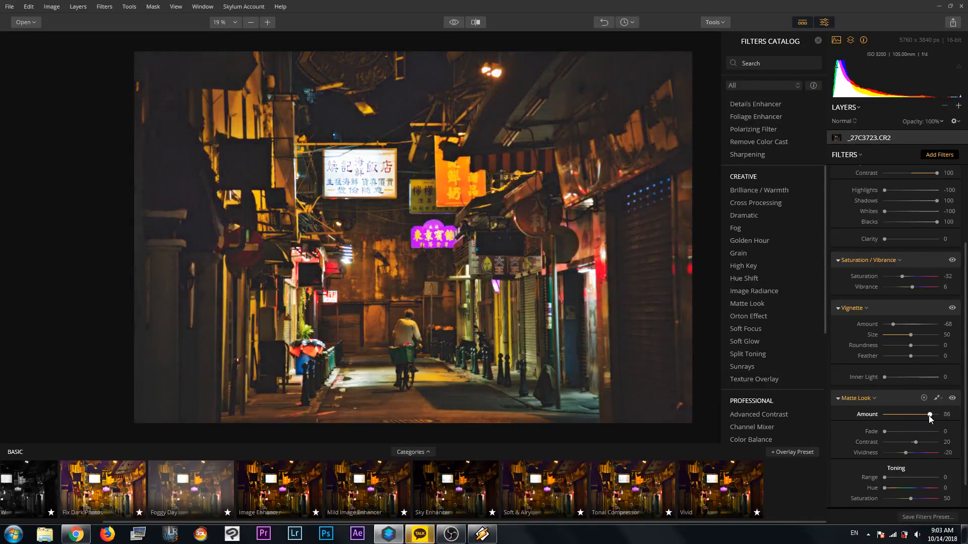
pyautogui.click(921, 398)
pyautogui.click(923, 398)
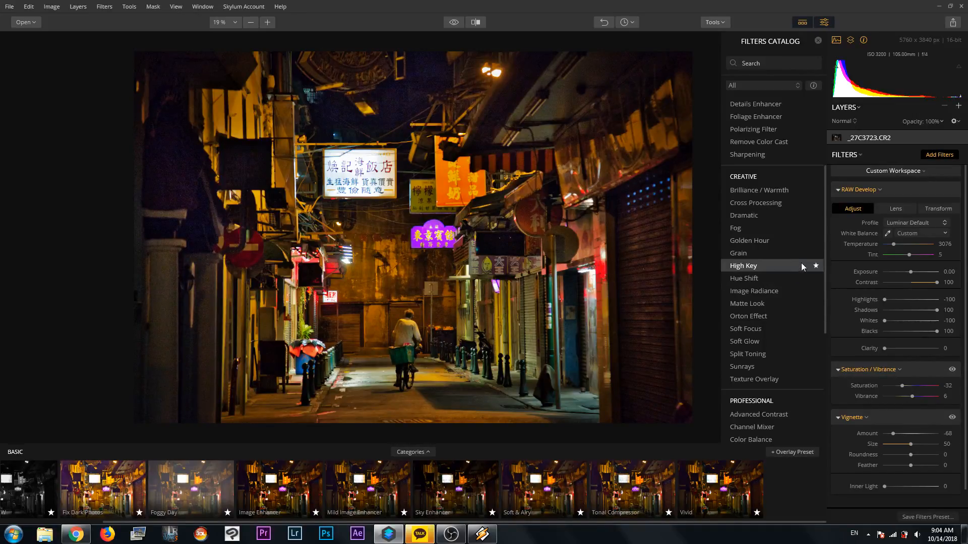
# Add the Cross Processing filter with the Tokyo type and set its Amount to 100.
pyautogui.click(780, 202)
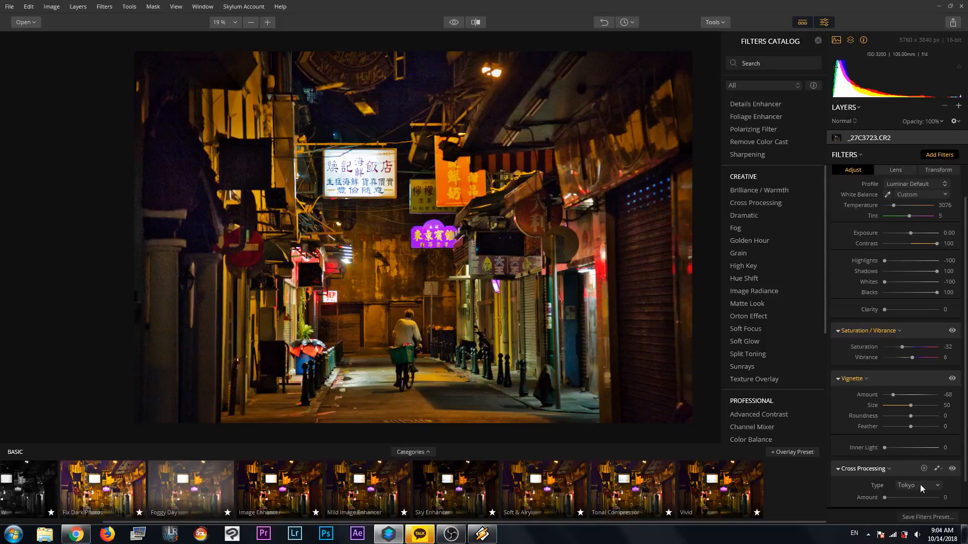
pyautogui.click(904, 498)
pyautogui.moveTo(927, 497); pyautogui.dragTo(936, 500)
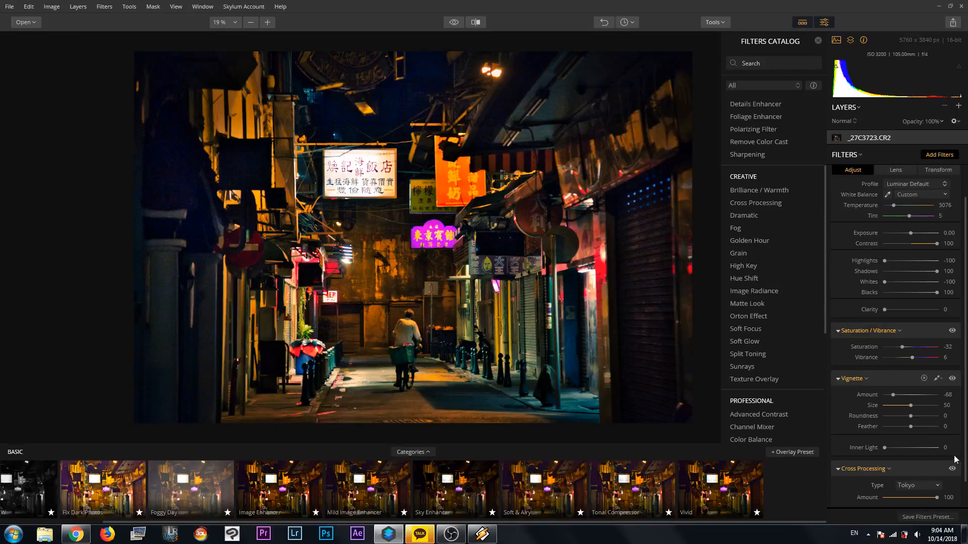
# Try the Monterey, Chicago, Seattle and Auckland types of Cross Processing, lowering the Amount to 53.
pyautogui.scroll(-1, 947, 466)
pyautogui.scroll(-1, 946, 465)
pyautogui.click(928, 456)
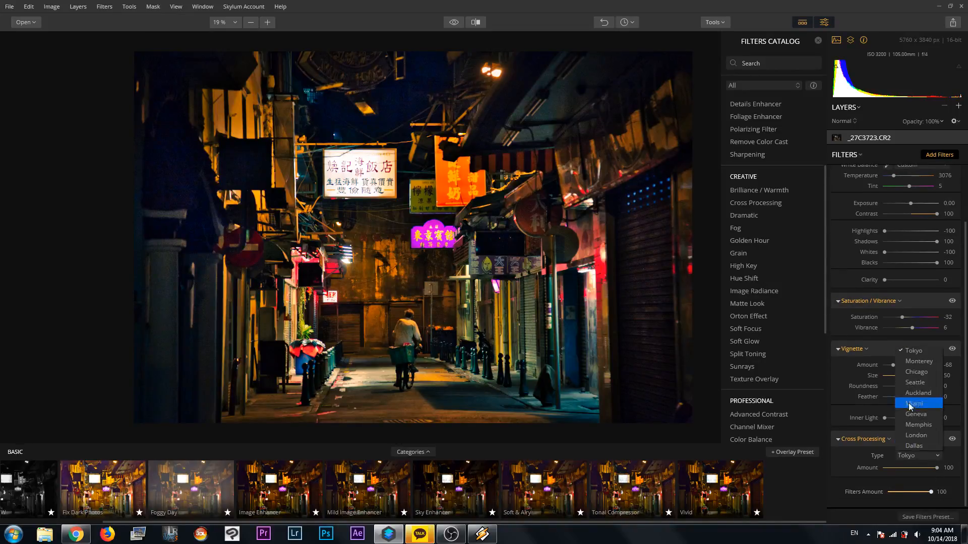
pyautogui.click(919, 365)
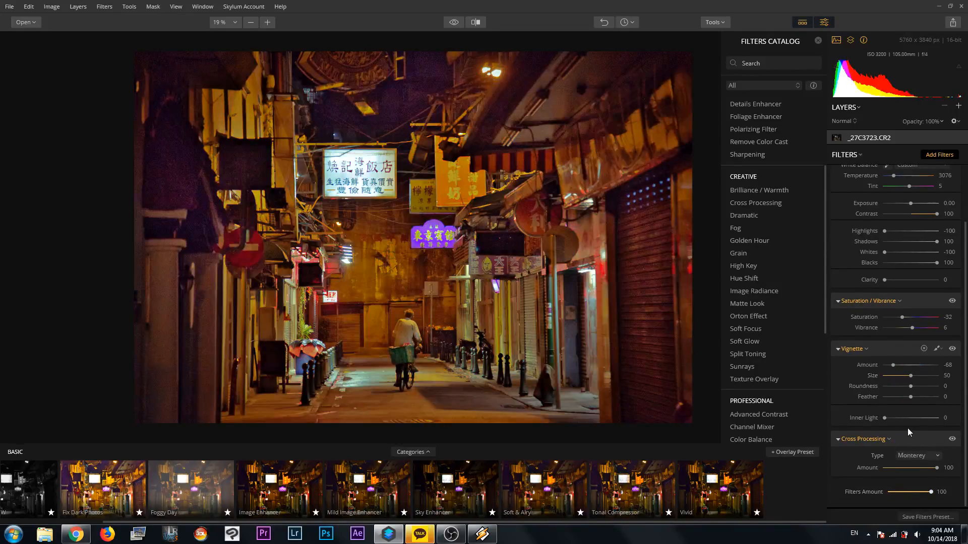
pyautogui.click(910, 459)
pyautogui.click(924, 373)
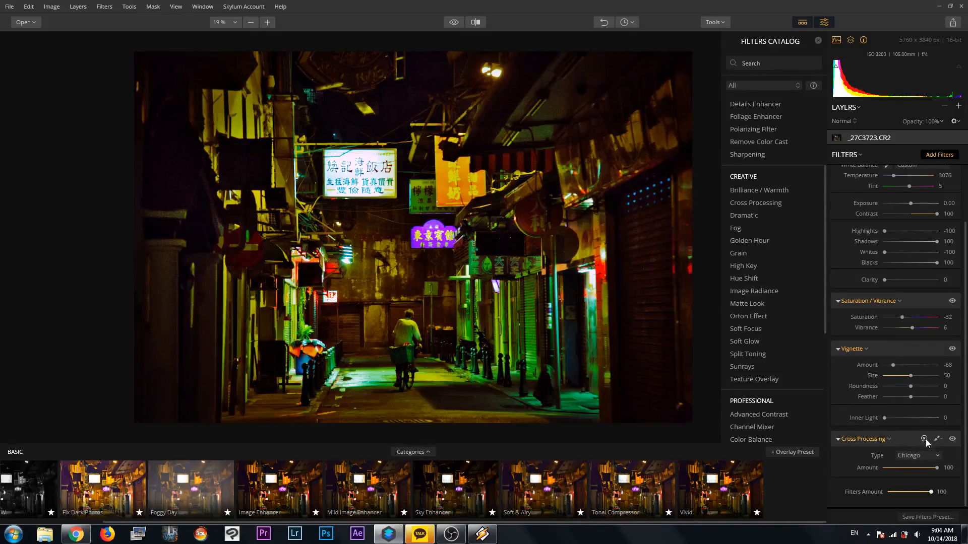
pyautogui.click(921, 452)
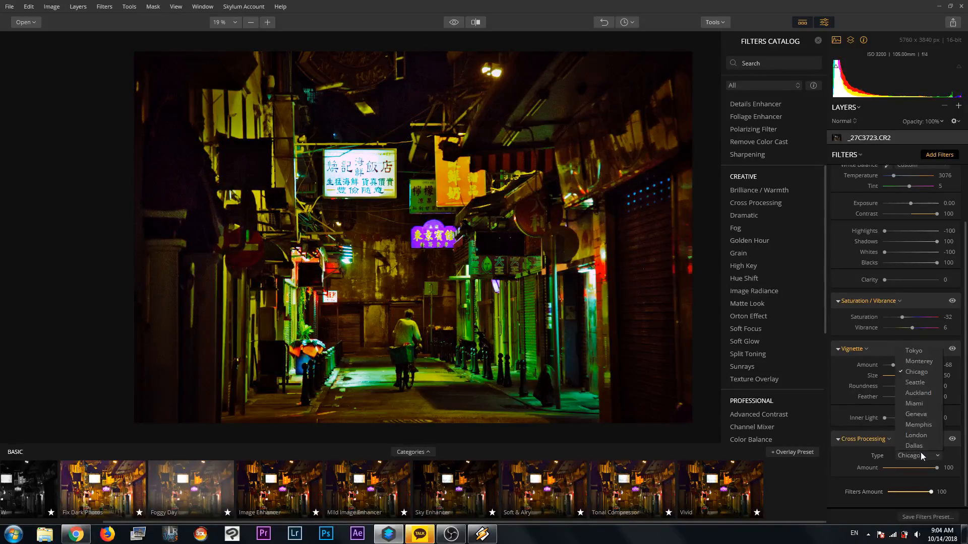
pyautogui.click(915, 385)
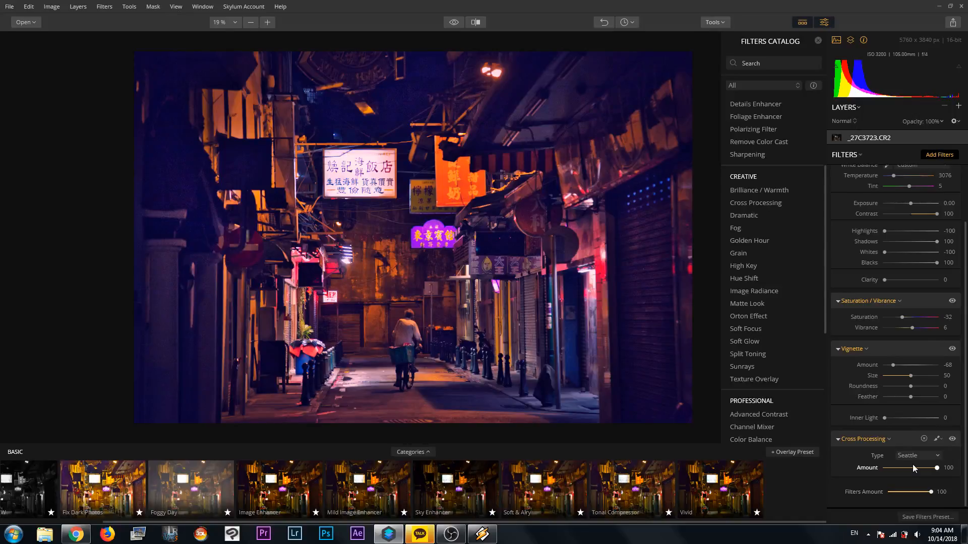
pyautogui.click(913, 468)
pyautogui.click(914, 456)
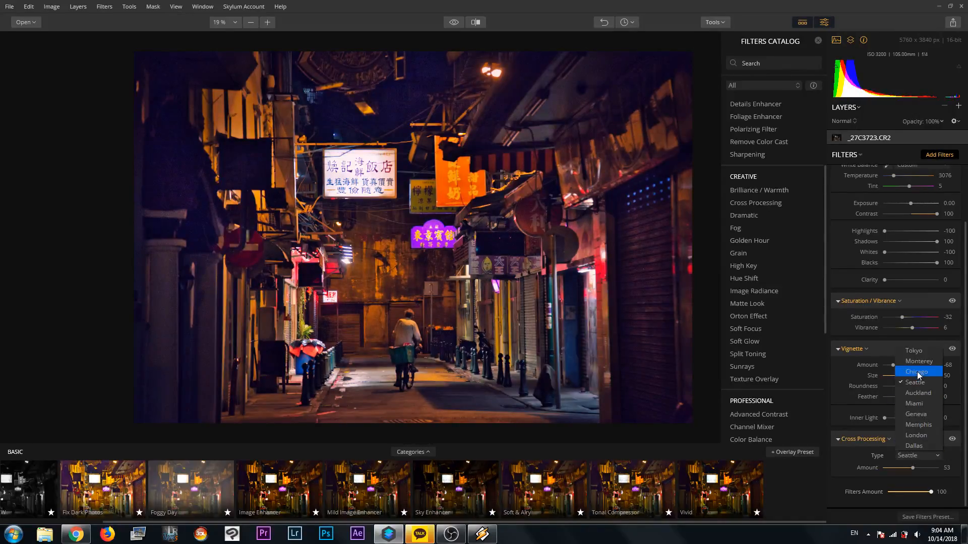
pyautogui.click(916, 392)
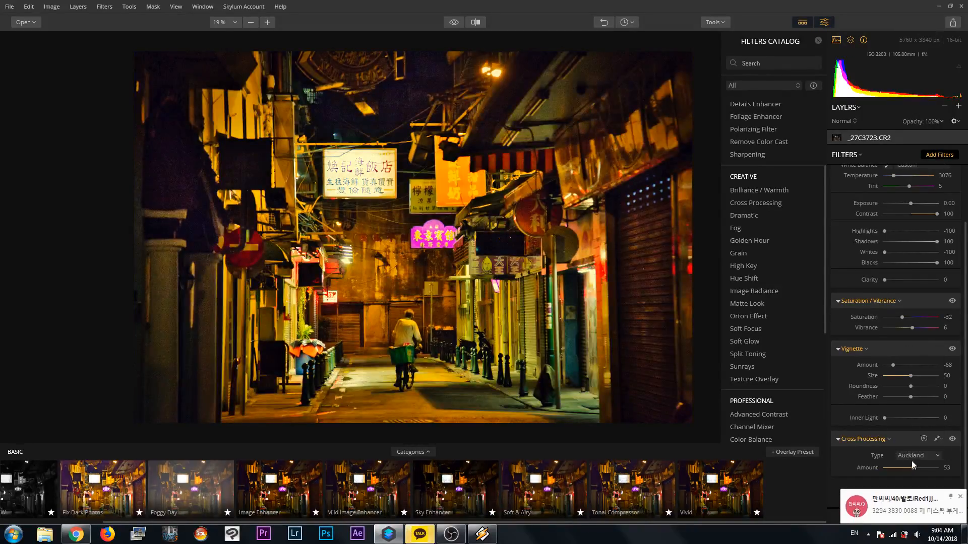
# Change the Cross Processing type to Miami and set its Amount to 100.
pyautogui.click(905, 457)
pyautogui.click(914, 404)
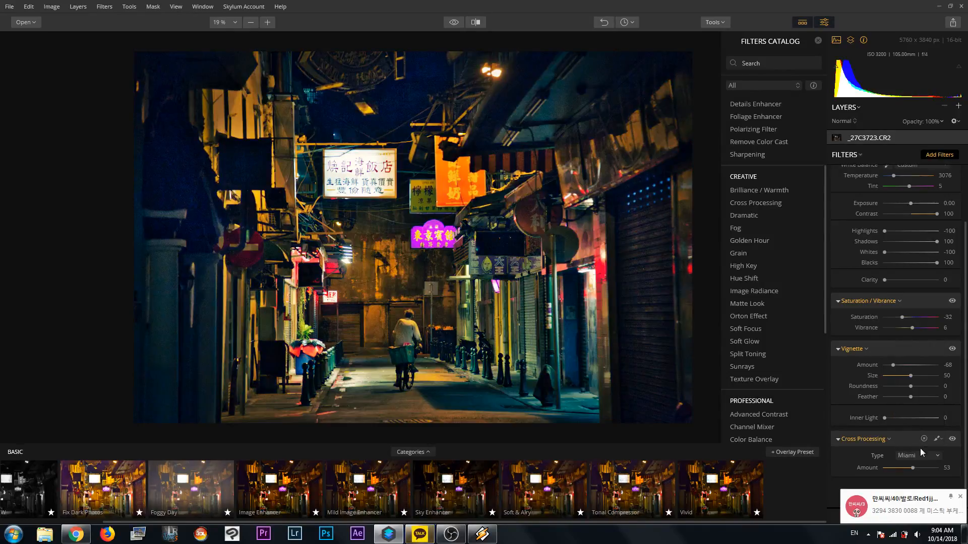
pyautogui.click(936, 468)
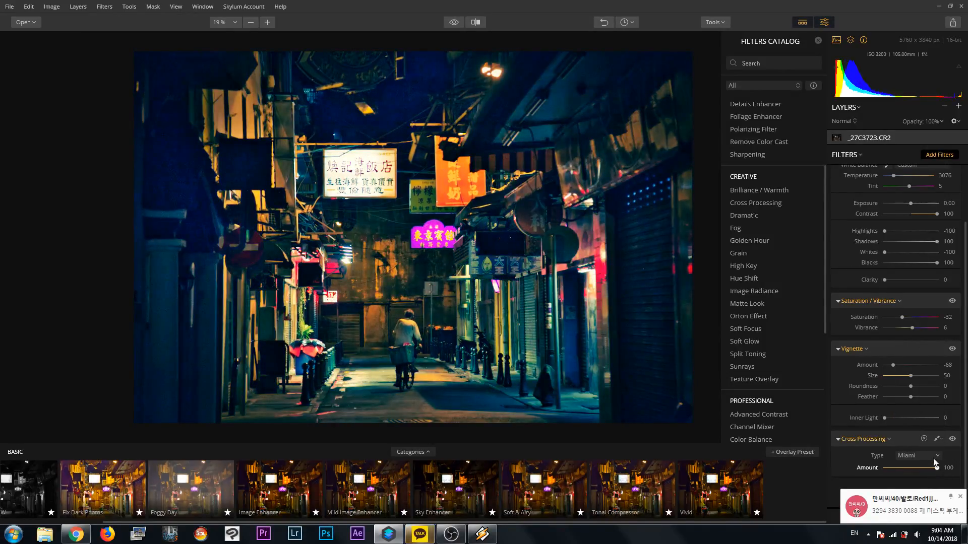
# Try the Geneva, Memphis, London and Dallas types of Cross Processing on the alley photo.
pyautogui.click(925, 455)
pyautogui.click(922, 416)
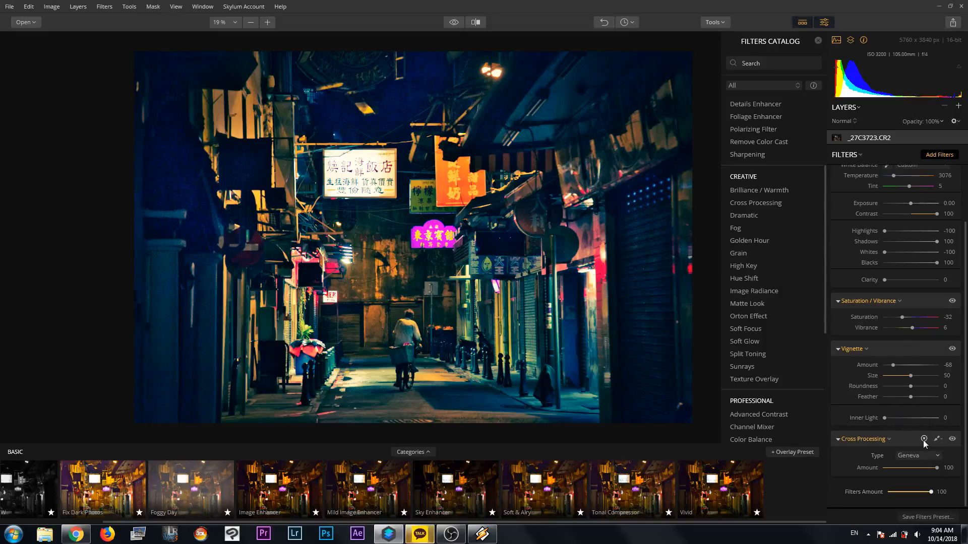
pyautogui.click(921, 454)
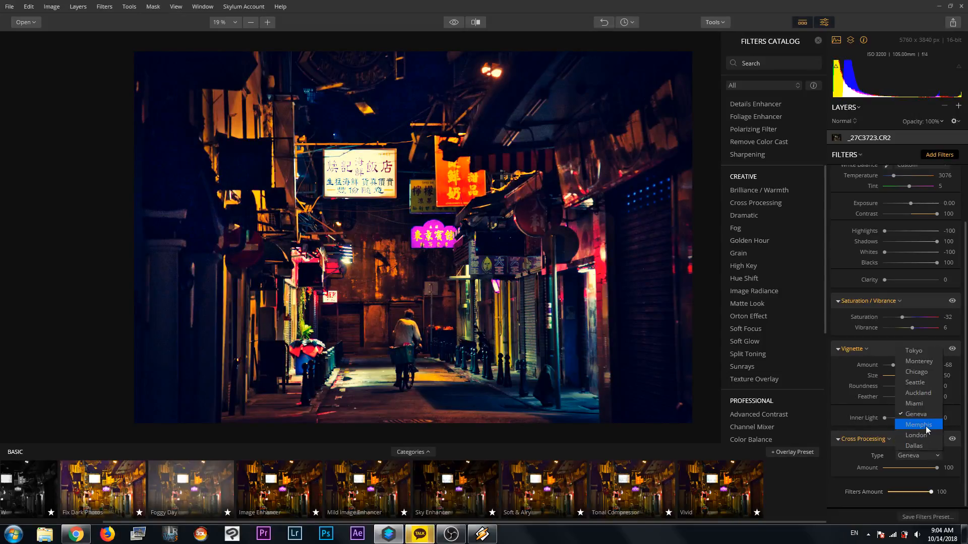
pyautogui.click(918, 425)
pyautogui.click(922, 456)
pyautogui.click(922, 435)
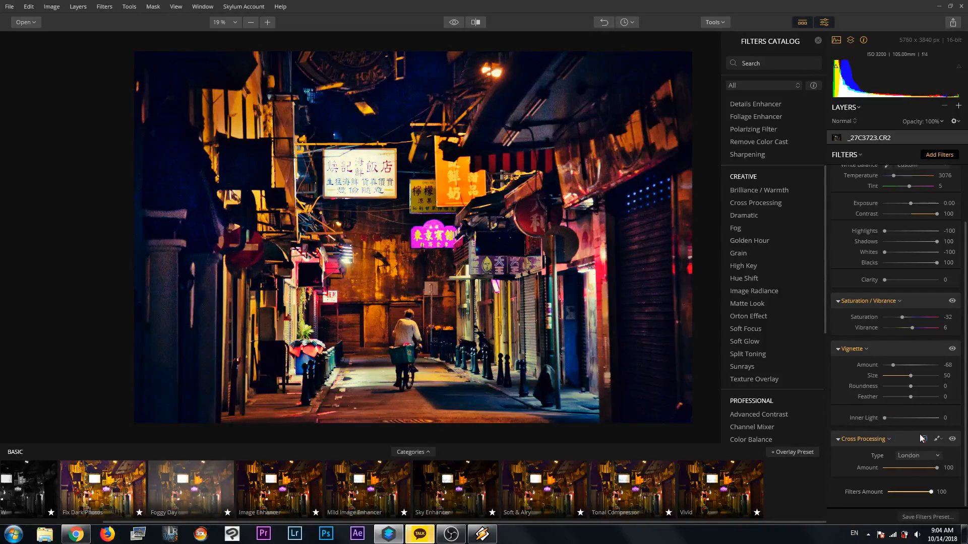
pyautogui.click(926, 457)
pyautogui.click(930, 446)
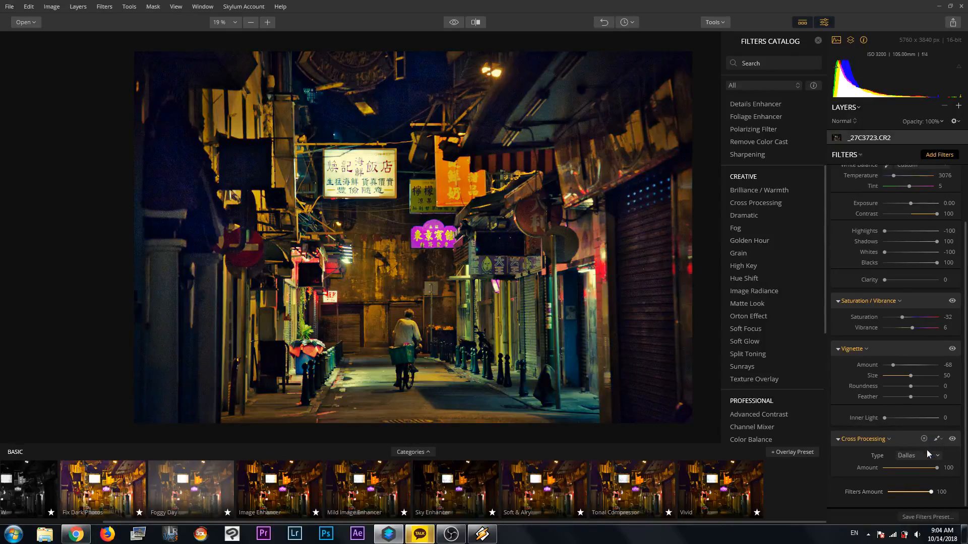
# Set the Cross Processing type back to Tokyo.
pyautogui.click(923, 458)
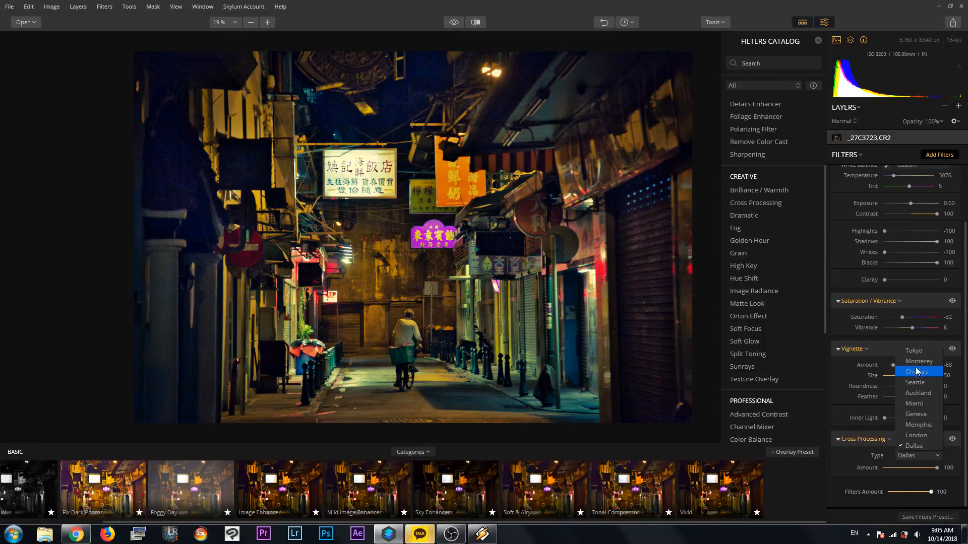
pyautogui.click(920, 354)
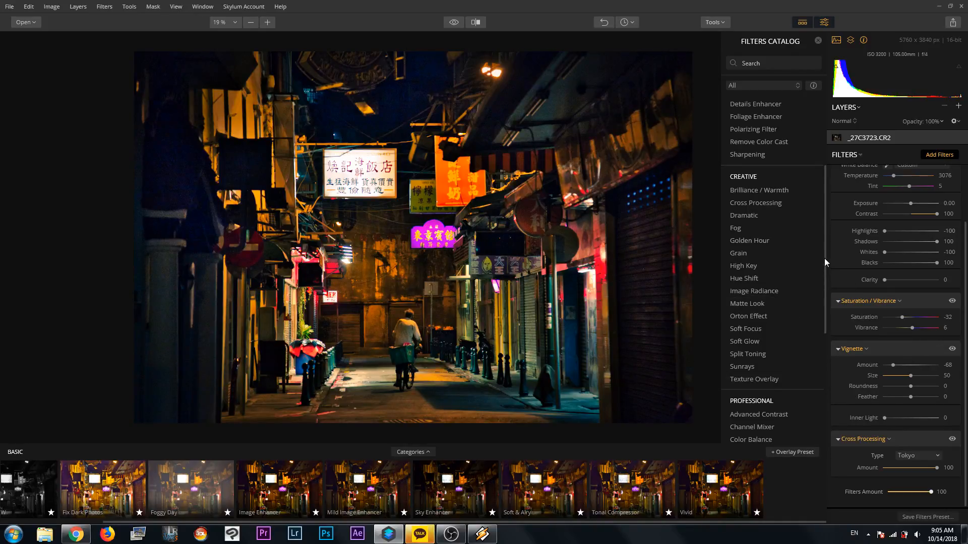
# Add the Split Toning filter and tint the shadows blue with Hue 227 and Saturation 39.
pyautogui.moveTo(824, 258); pyautogui.dragTo(834, 294)
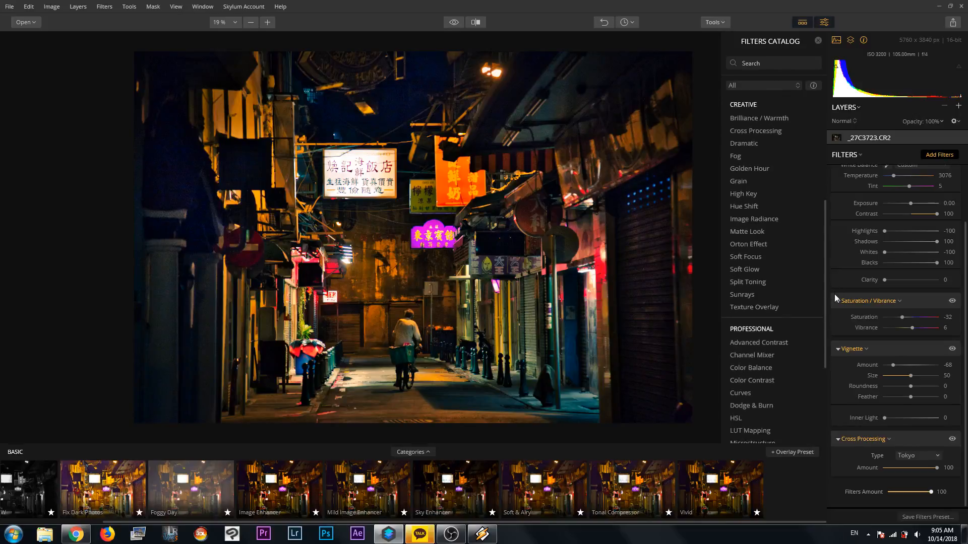
pyautogui.click(760, 281)
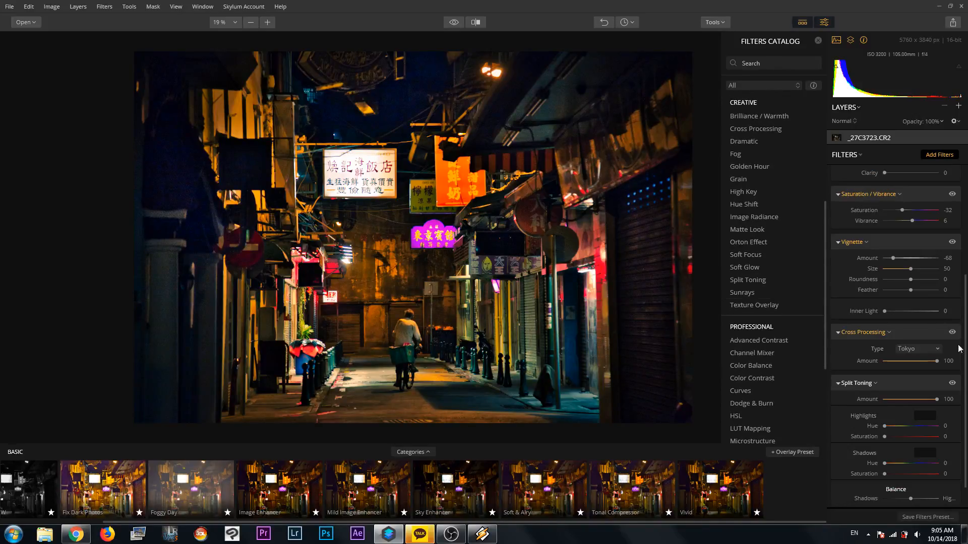
pyautogui.moveTo(886, 464); pyautogui.dragTo(905, 475)
pyautogui.click(889, 474)
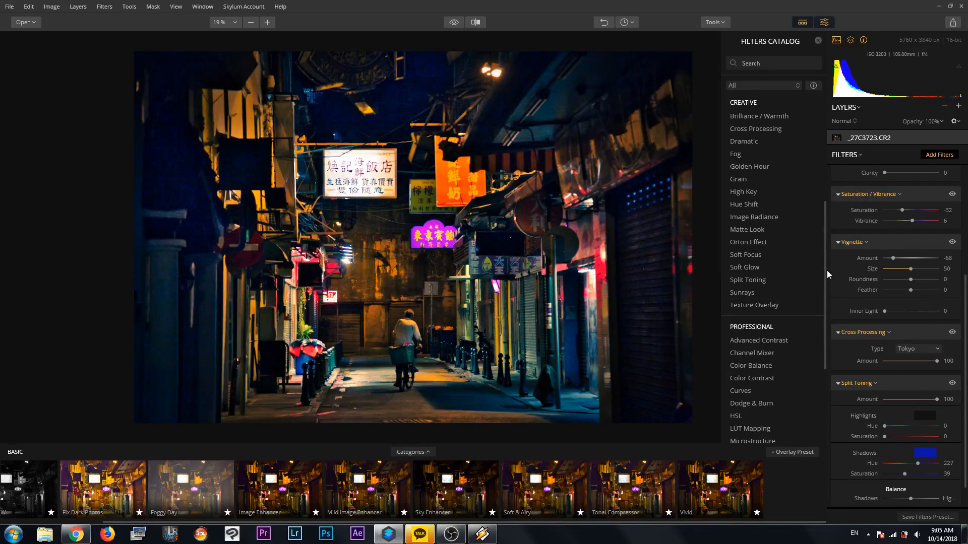
# Check the dark areas for noise and add the Denoise filter with Luminosity 50 and Color 43.
pyautogui.scroll(3, 178, 183)
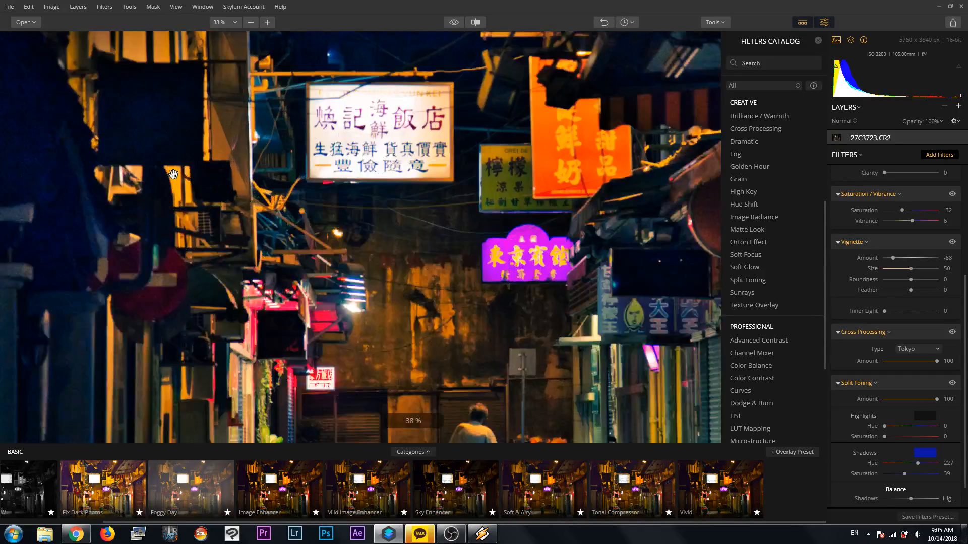
pyautogui.moveTo(177, 184); pyautogui.dragTo(605, 247)
pyautogui.scroll(2, 114, 240)
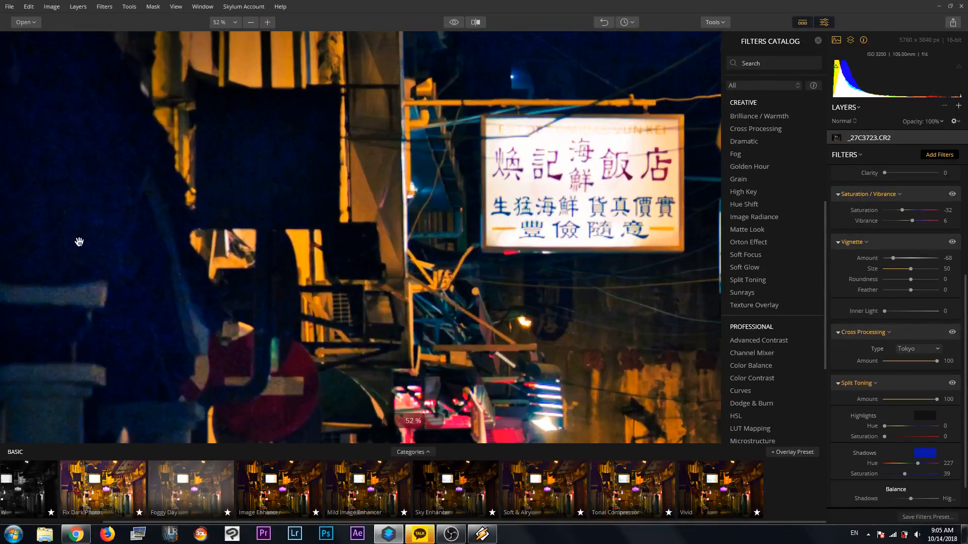
pyautogui.scroll(2, 125, 218)
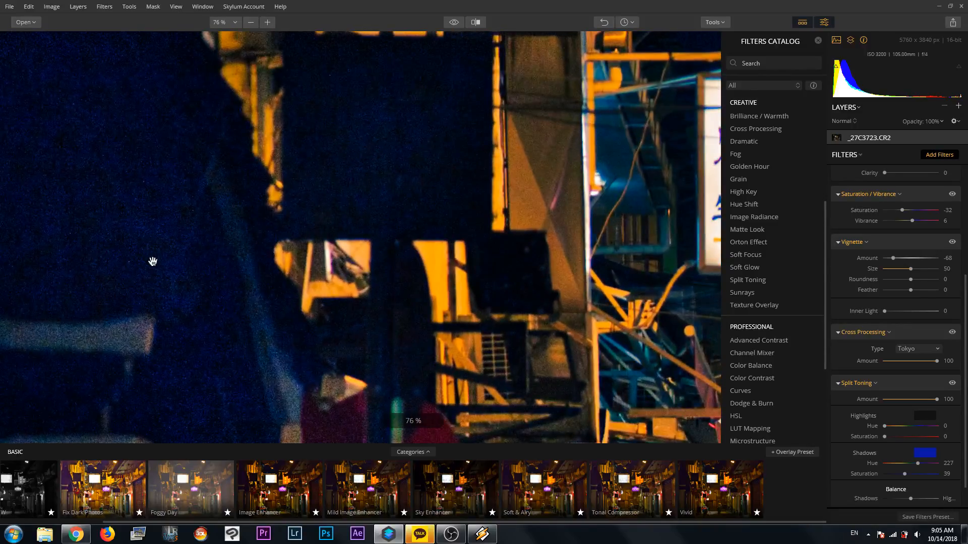
pyautogui.scroll(-4, 153, 262)
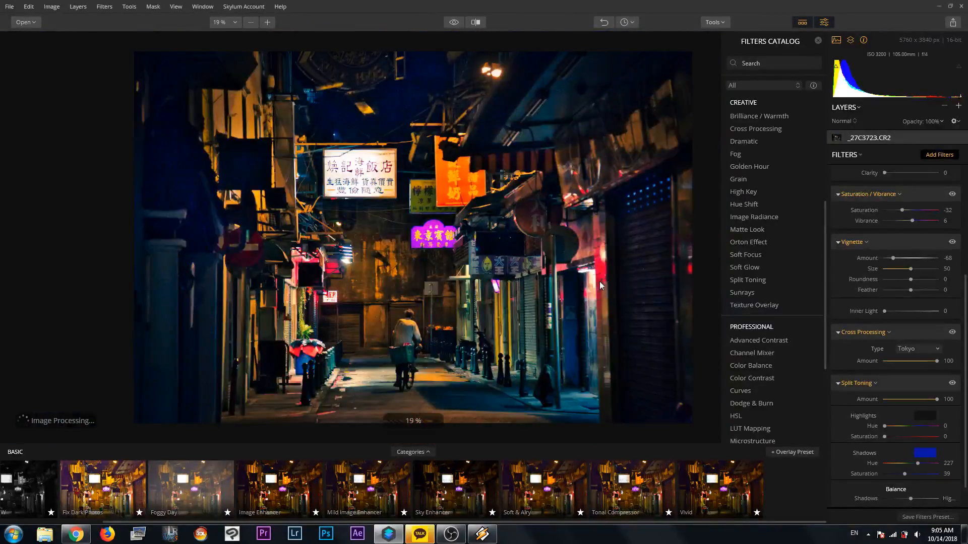
pyautogui.scroll(-3, 776, 271)
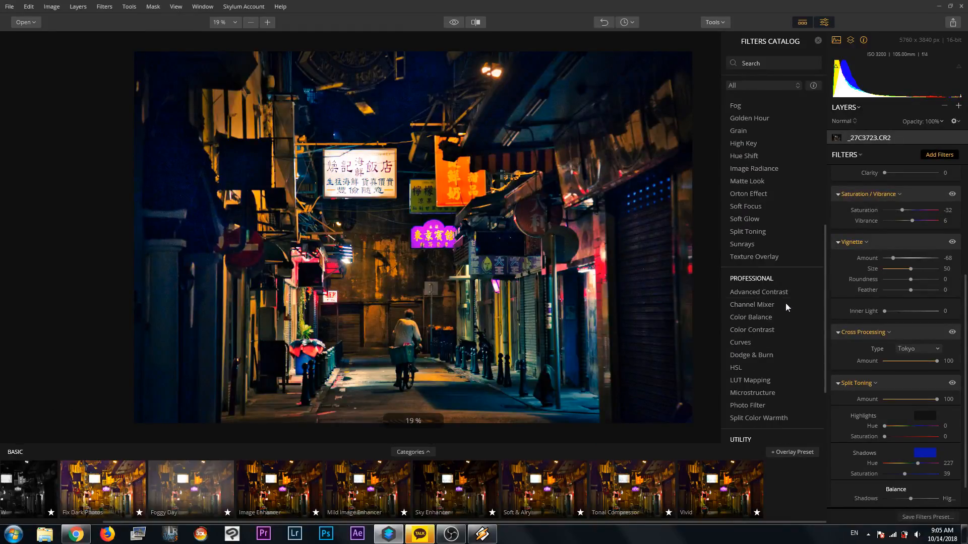
pyautogui.scroll(-3, 798, 402)
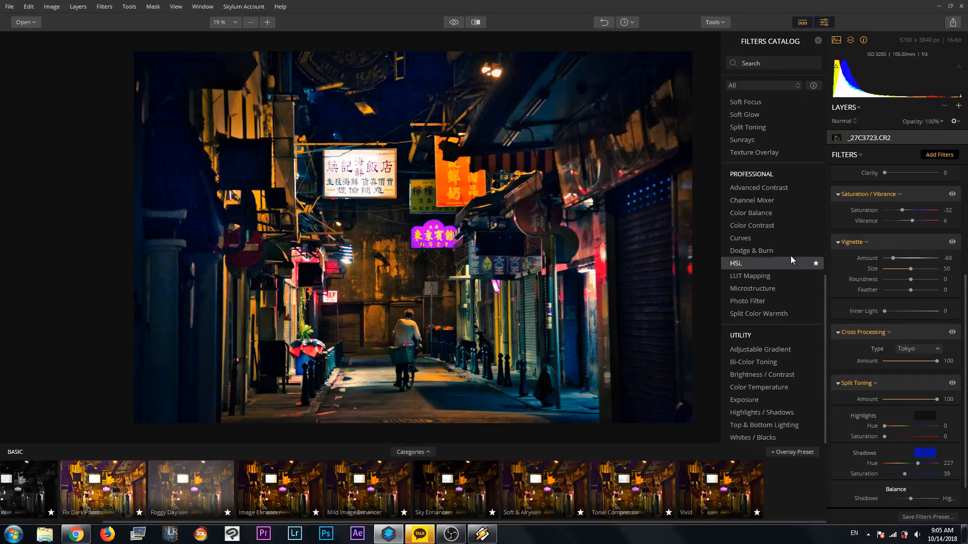
pyautogui.scroll(4, 791, 224)
pyautogui.scroll(8, 791, 224)
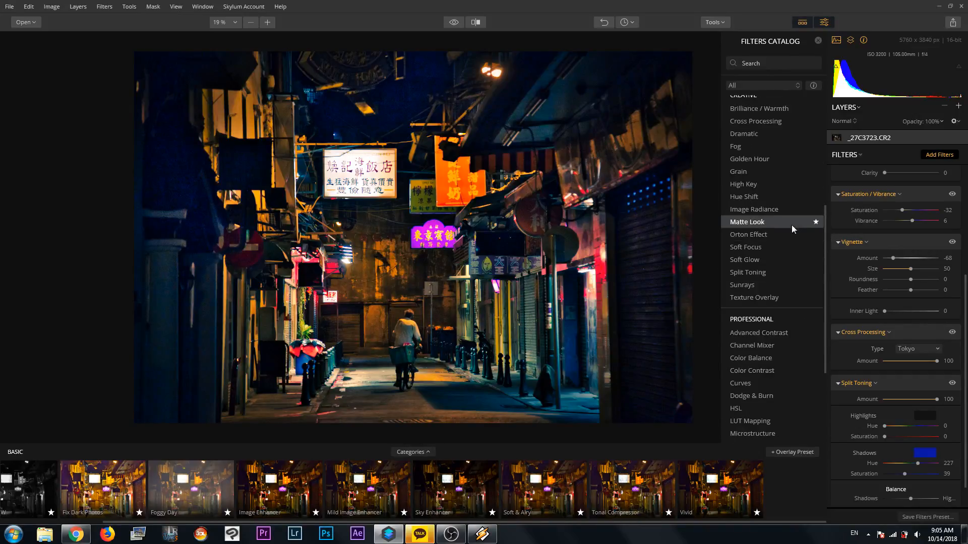
pyautogui.scroll(3, 790, 231)
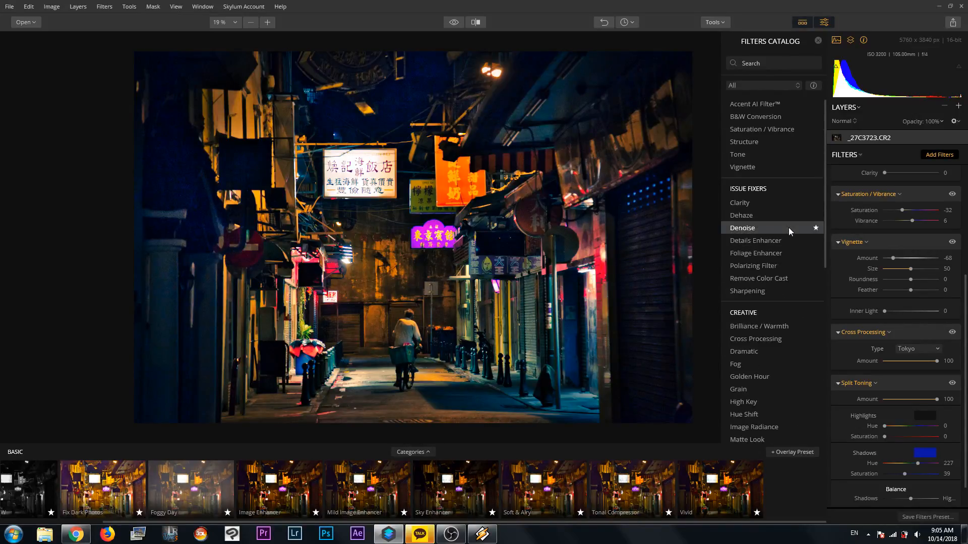
pyautogui.click(747, 229)
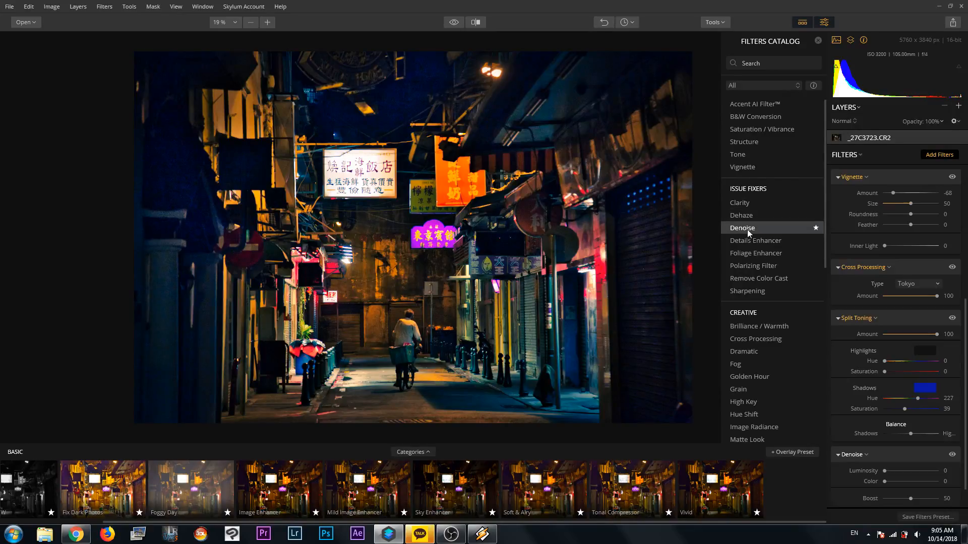
pyautogui.click(899, 471)
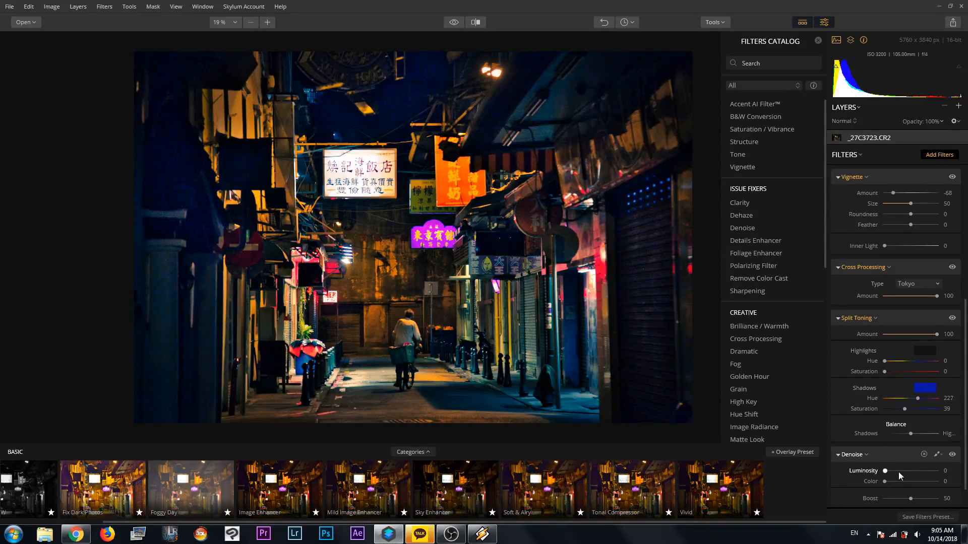
pyautogui.moveTo(900, 475); pyautogui.dragTo(903, 472)
pyautogui.moveTo(915, 471); pyautogui.dragTo(907, 483)
# Export the alley photo as an sRGB JPEG named _27C3723 at actual size and quality 75.
pyautogui.click(8, 6)
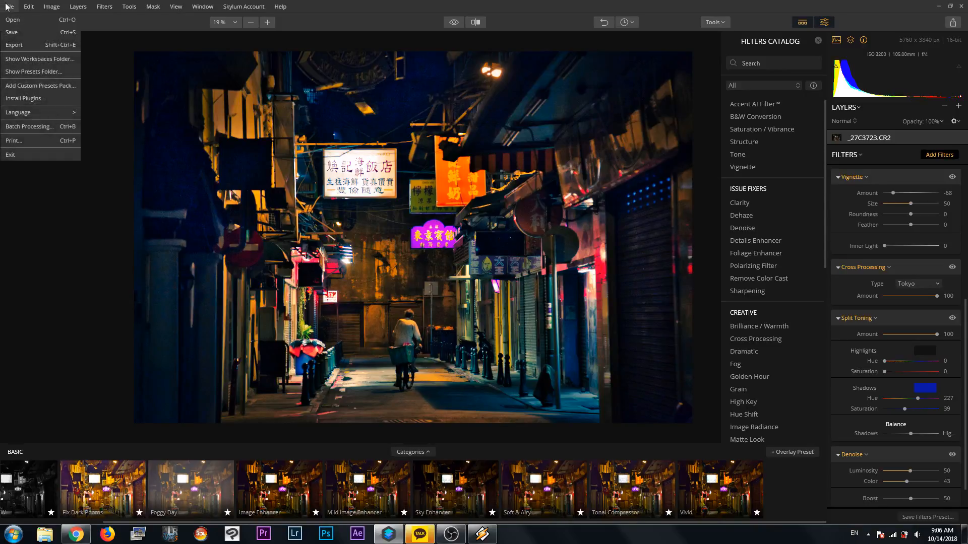
pyautogui.click(14, 45)
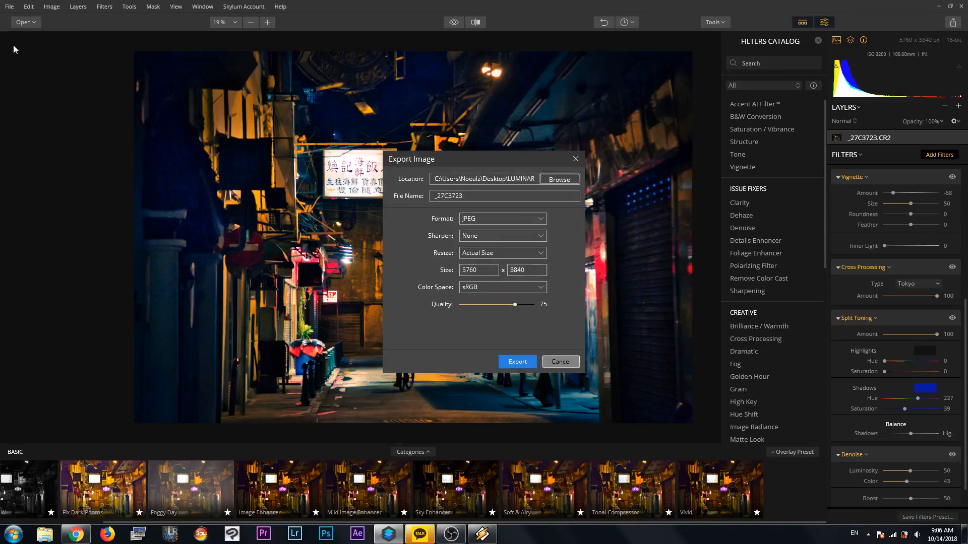
pyautogui.click(517, 362)
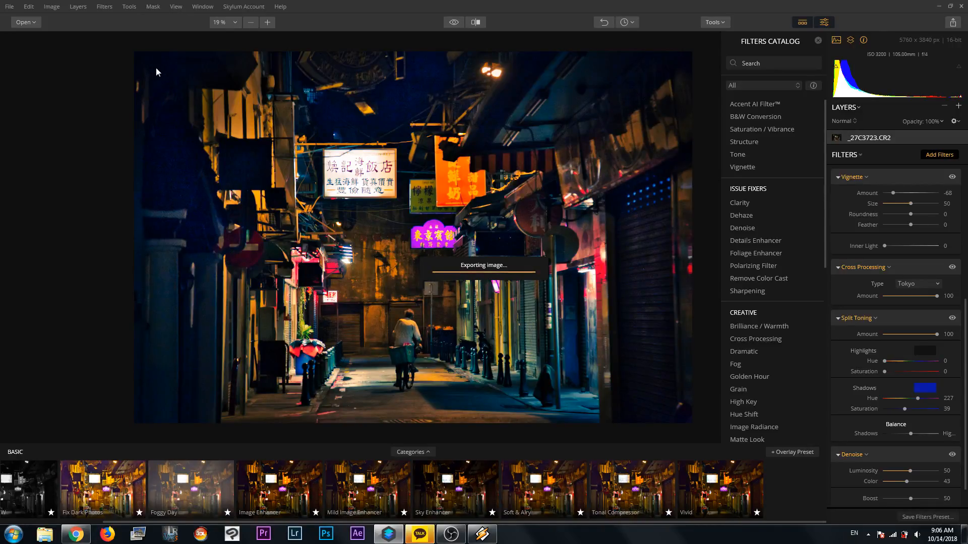
# Save the edit as the image document _27C3723.lmnr in the EDITS folder.
pyautogui.click(9, 7)
pyautogui.click(23, 37)
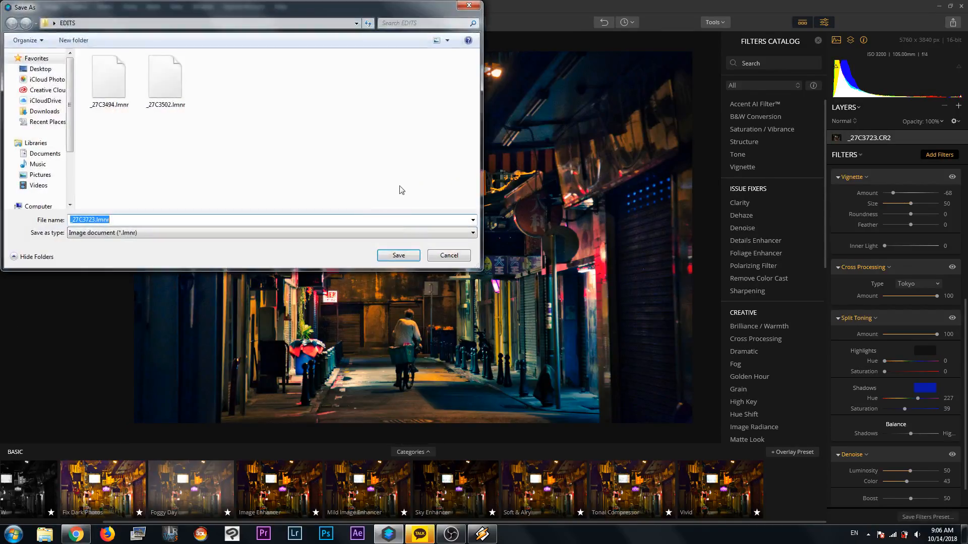
pyautogui.click(406, 255)
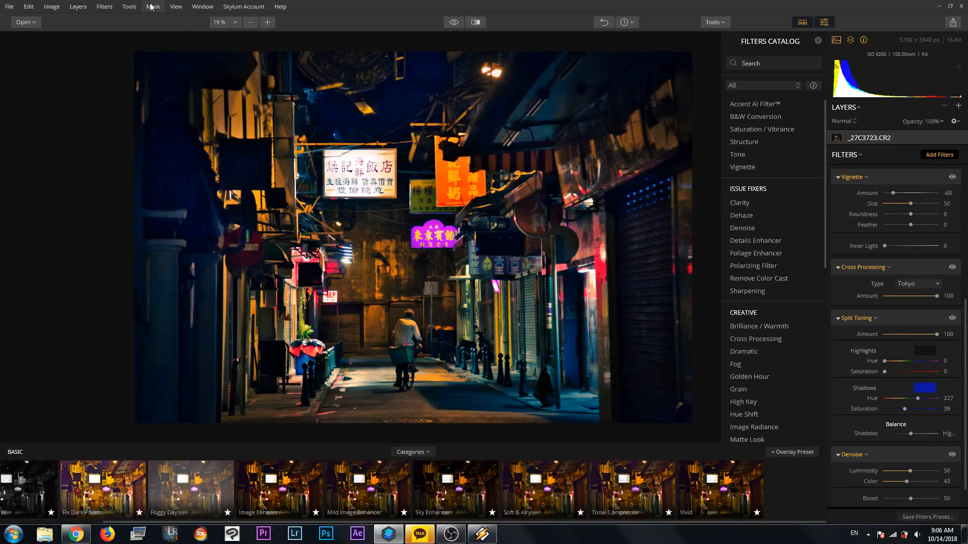
# Open the photo _MG_9992.CR2 from the EDITS folder.
pyautogui.click(9, 7)
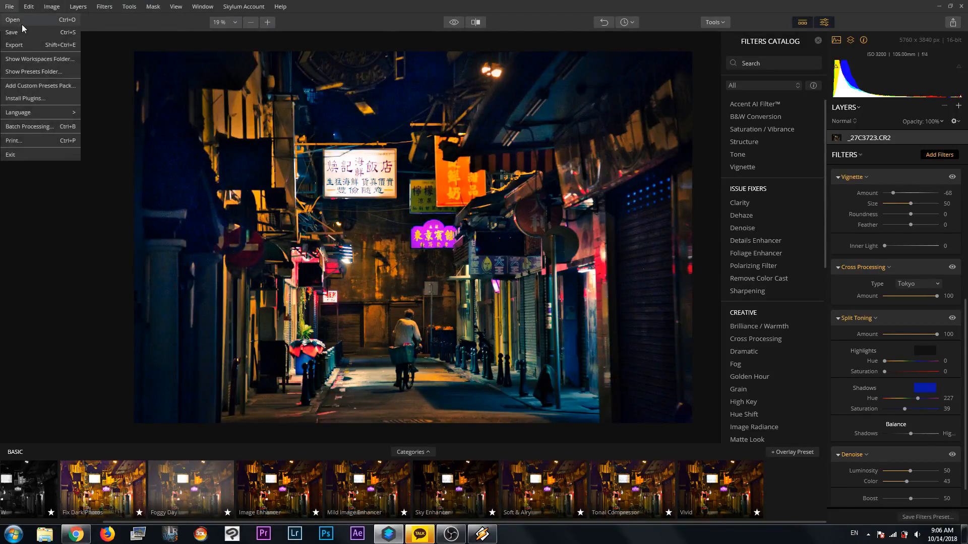
pyautogui.click(21, 21)
pyautogui.click(448, 83)
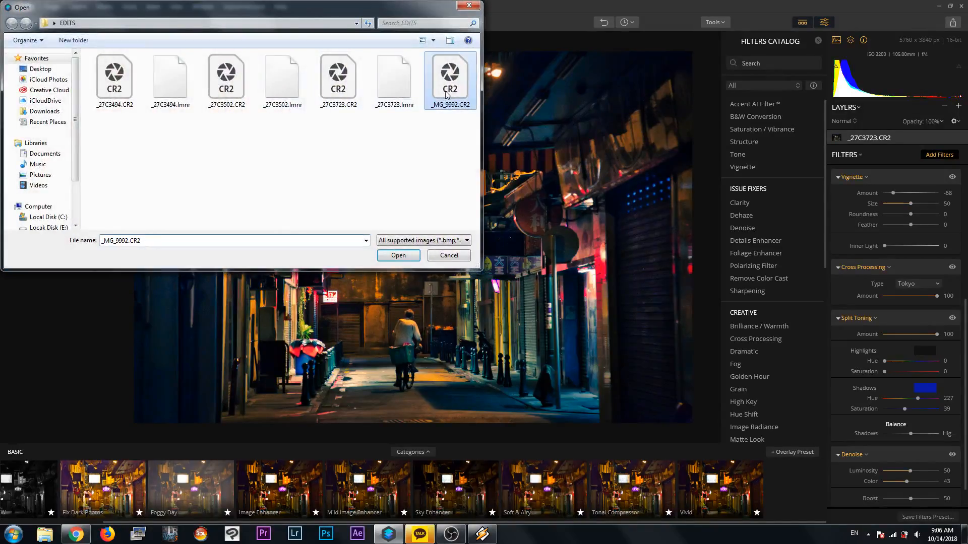
pyautogui.click(416, 254)
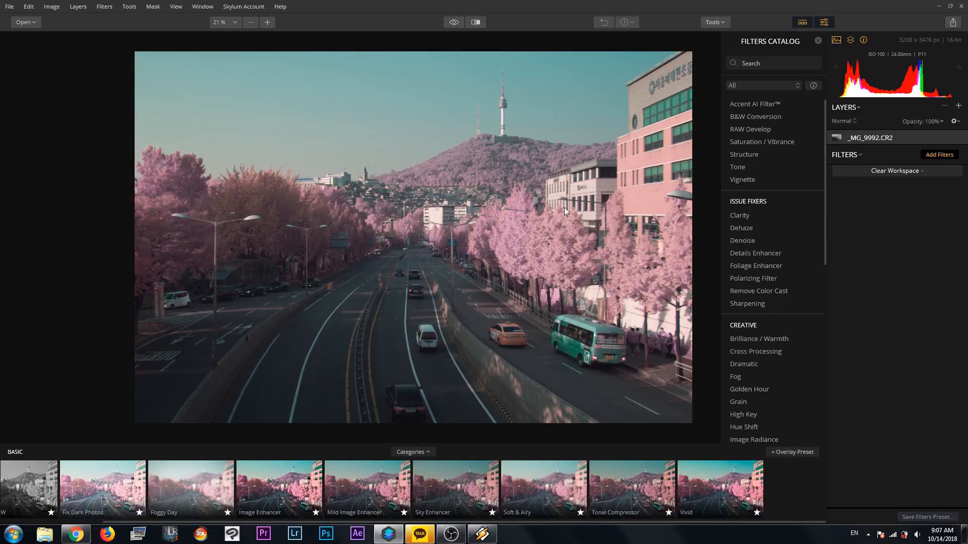
pyautogui.moveTo(389, 540)
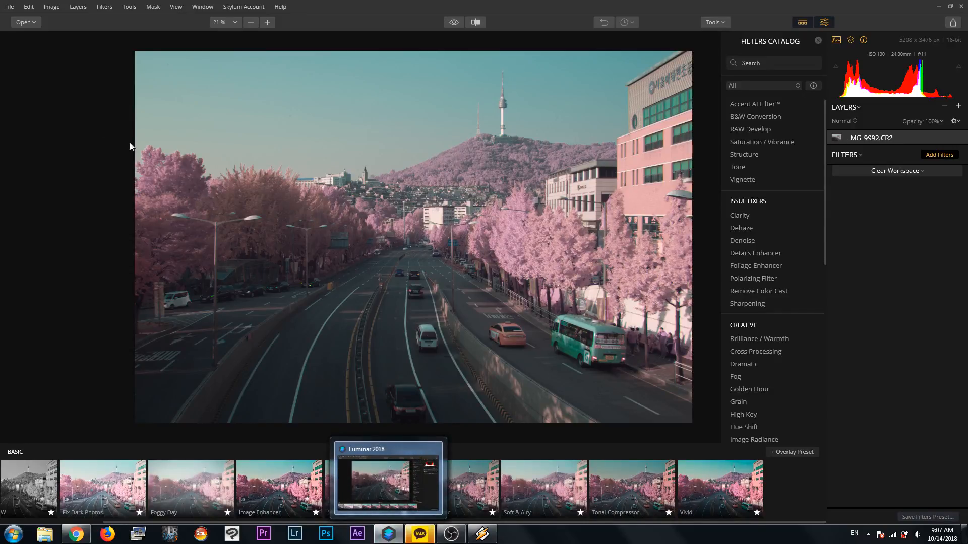
pyautogui.click(34, 22)
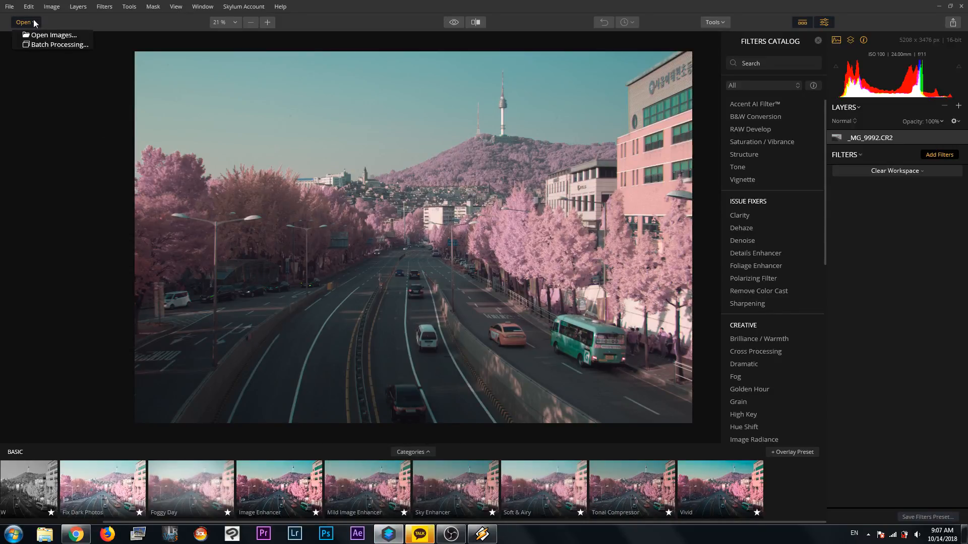
pyautogui.click(71, 24)
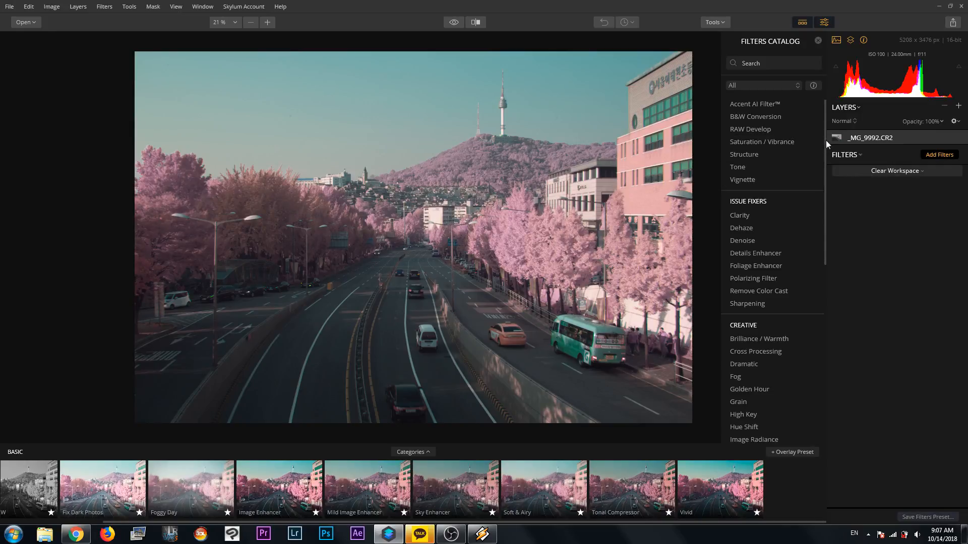
# Try the Accent AI Filter with different Boost amounts on the road photo and remove it again.
pyautogui.click(788, 104)
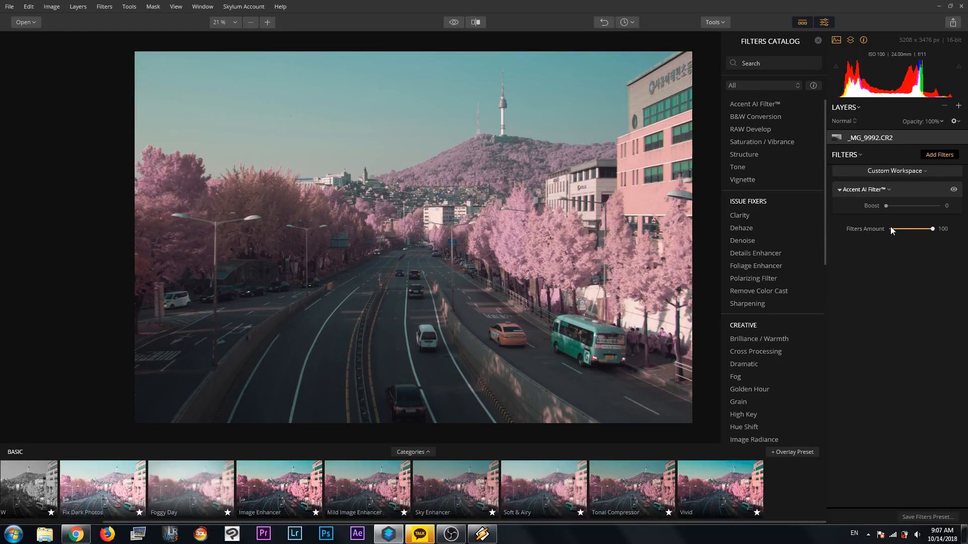
pyautogui.moveTo(886, 207); pyautogui.dragTo(961, 214)
pyautogui.moveTo(938, 206); pyautogui.dragTo(687, 198)
pyautogui.click(926, 189)
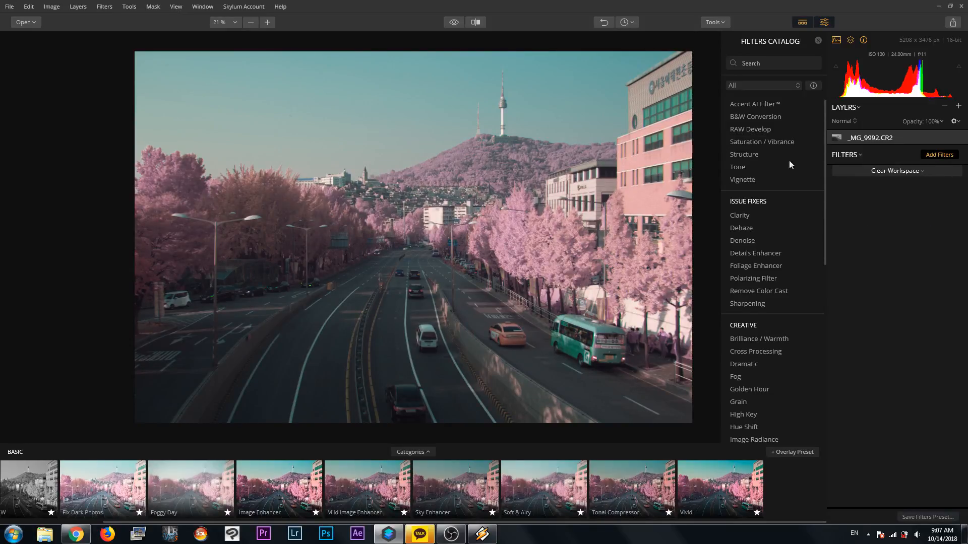
# Add the RAW Develop filter to the road photo and set Contrast to 34 and Shadows to 10.
pyautogui.click(777, 132)
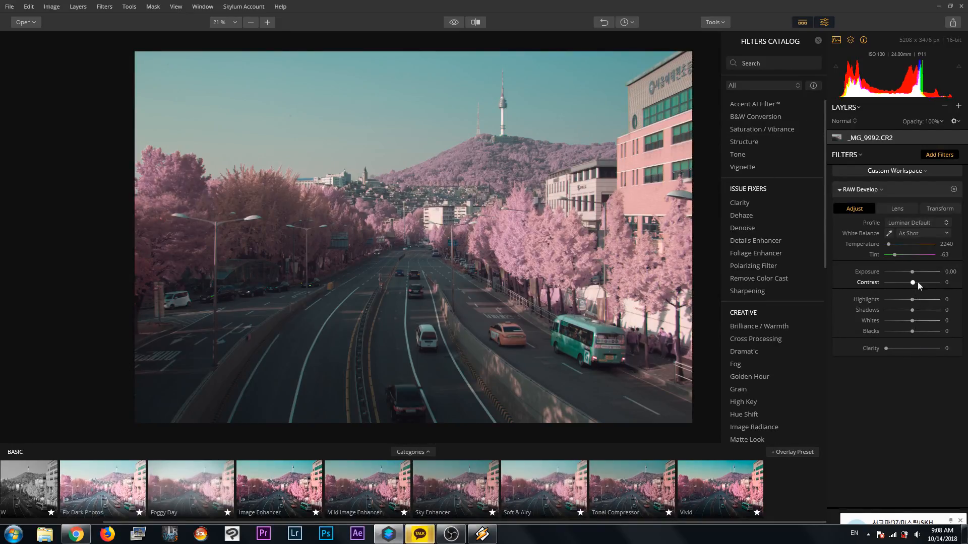
pyautogui.moveTo(917, 283); pyautogui.dragTo(921, 281)
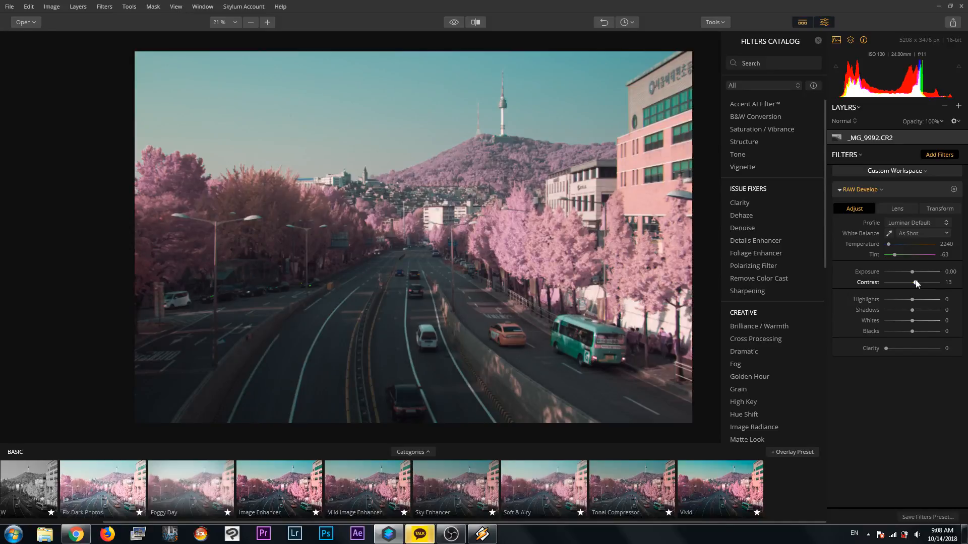
pyautogui.moveTo(917, 284)
pyautogui.mouseDown()
pyautogui.moveTo(915, 312)
pyautogui.moveTo(920, 283)
pyautogui.mouseUp()
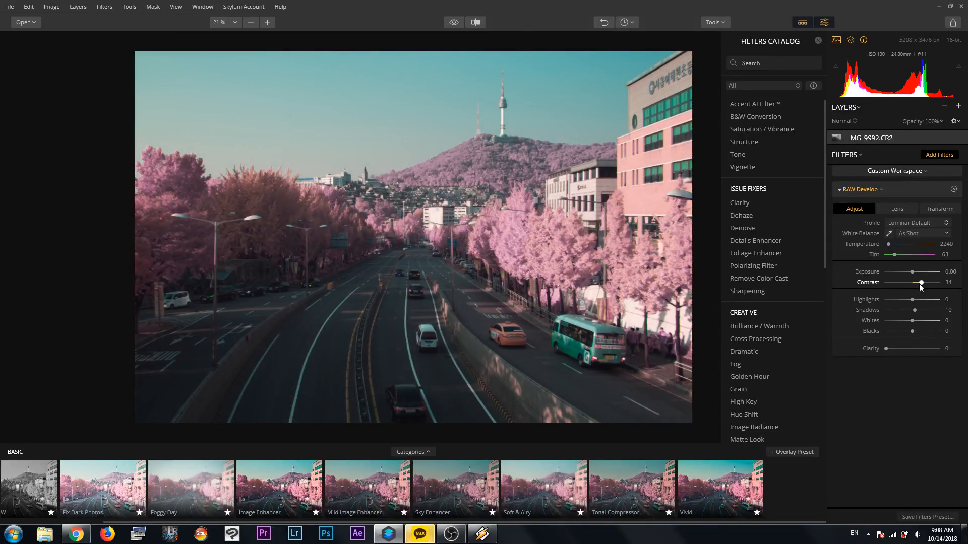
# Add the Dehaze filter to the road photo and set its Amount to 28.
pyautogui.click(757, 214)
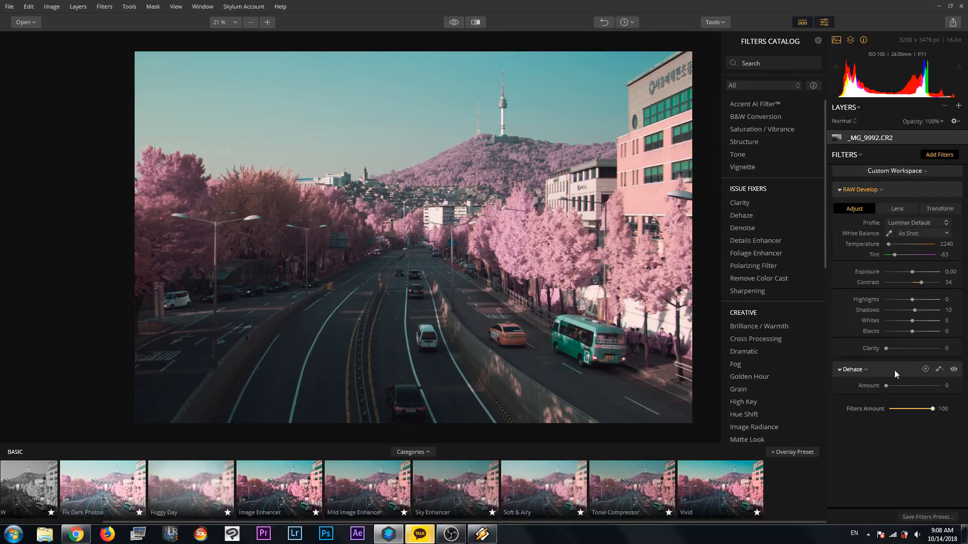
pyautogui.scroll(3, 394, 189)
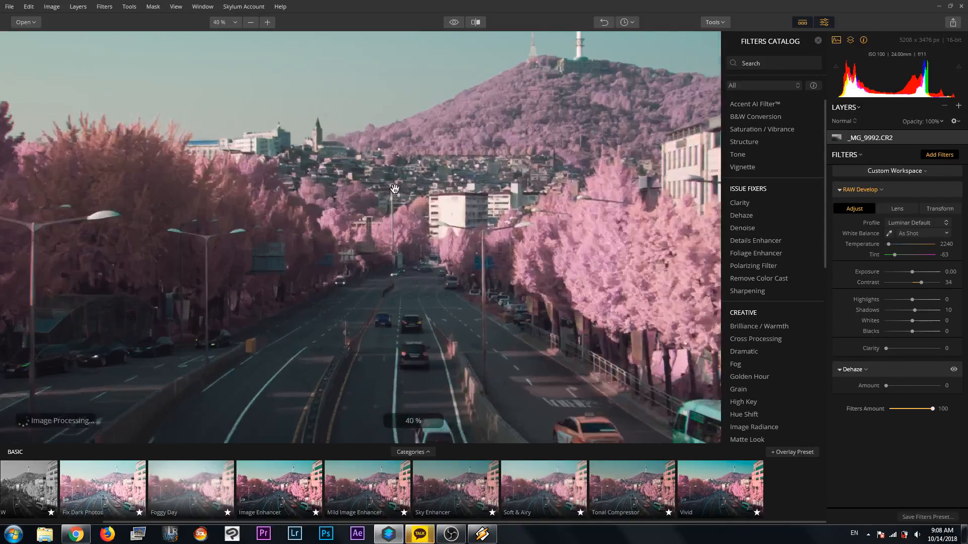
pyautogui.scroll(-3, 395, 188)
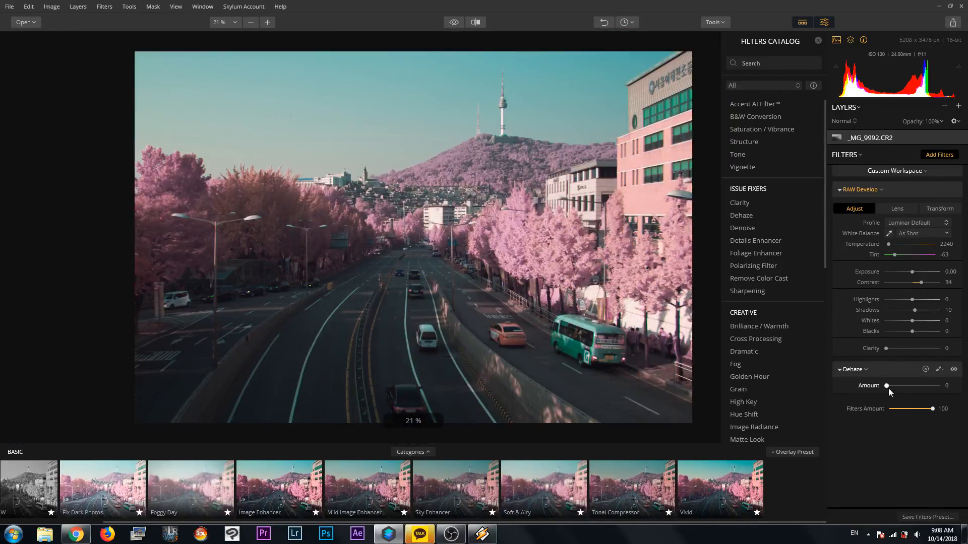
pyautogui.moveTo(888, 388); pyautogui.dragTo(914, 394)
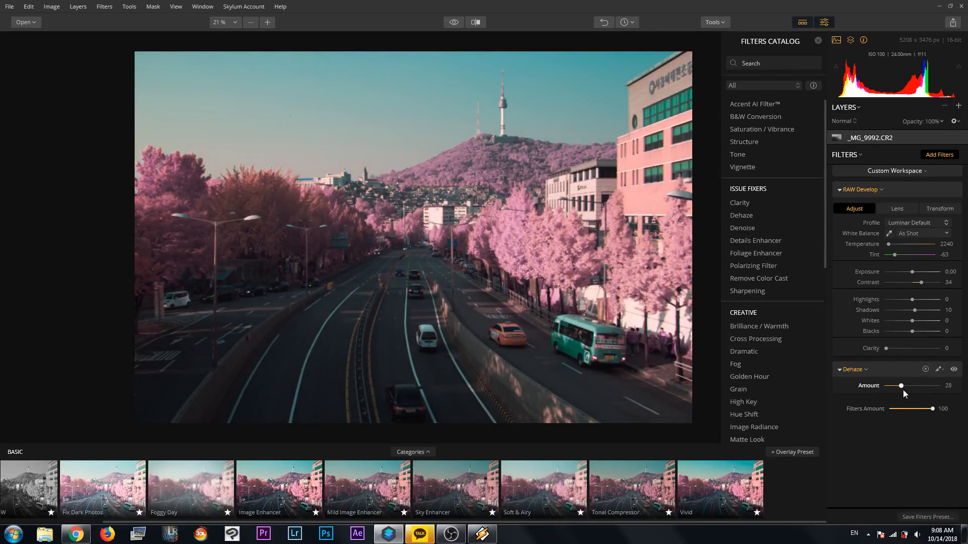
# Set the Exposure in the RAW Develop filter to 0.10.
pyautogui.moveTo(912, 275); pyautogui.dragTo(914, 276)
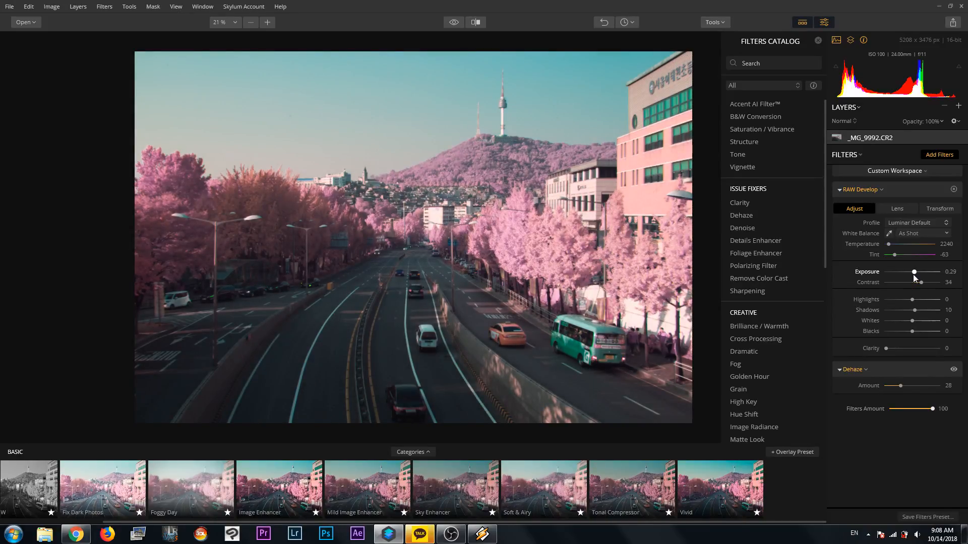
pyautogui.moveTo(914, 275); pyautogui.dragTo(911, 274)
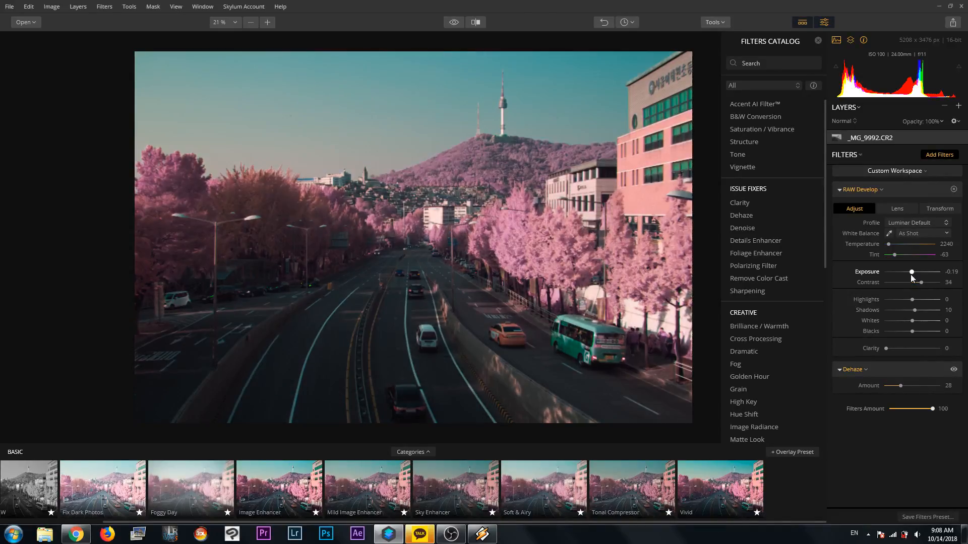
pyautogui.click(951, 271)
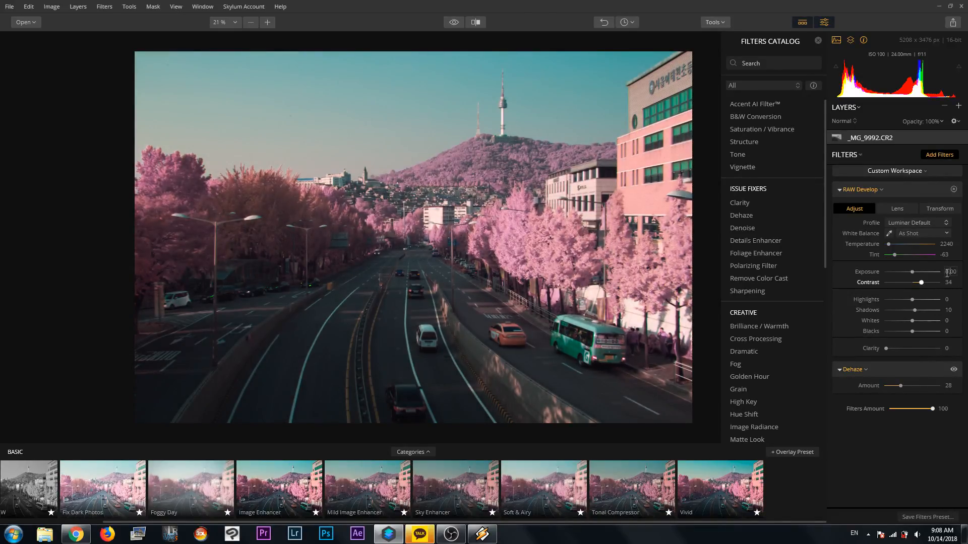
pyautogui.click(955, 272)
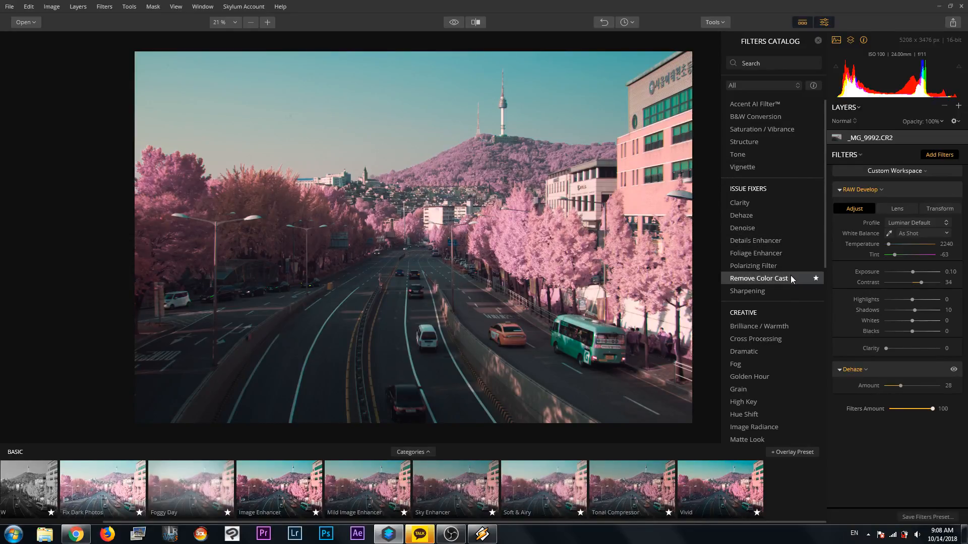
# Try the Cross Processing filter at Amount 100 with types such as Tokyo, Monterey, Chicago and Auckland, and remove it again.
pyautogui.scroll(-3, 793, 279)
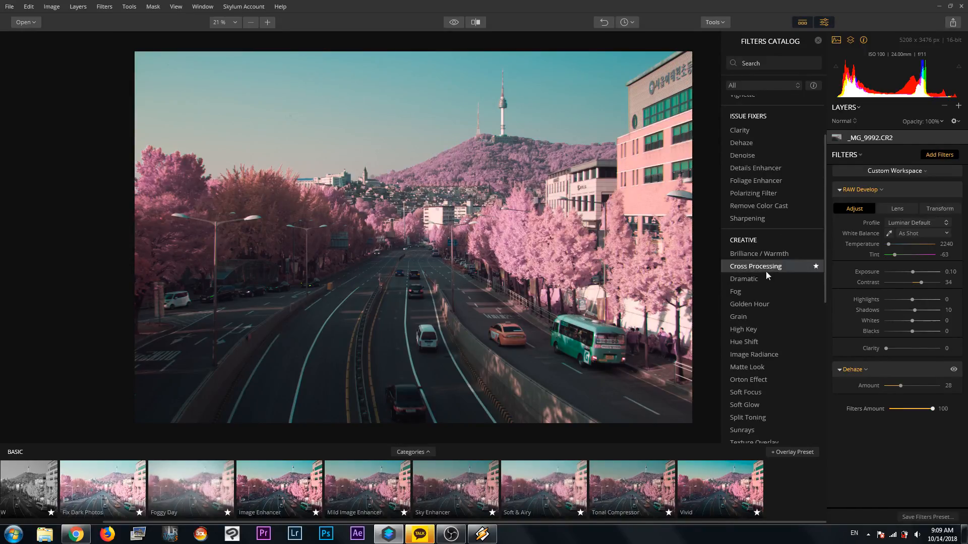
pyautogui.click(766, 266)
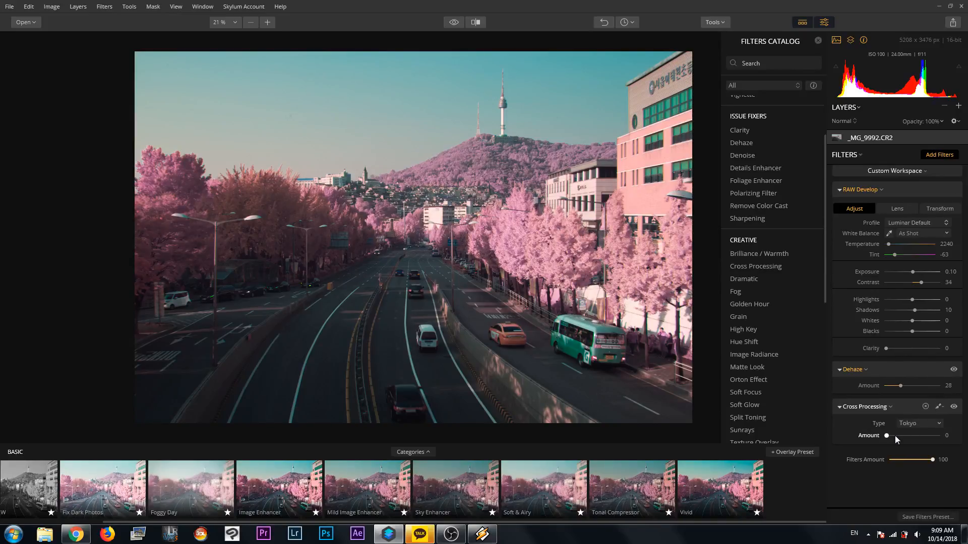
pyautogui.moveTo(894, 436); pyautogui.dragTo(944, 436)
pyautogui.click(920, 424)
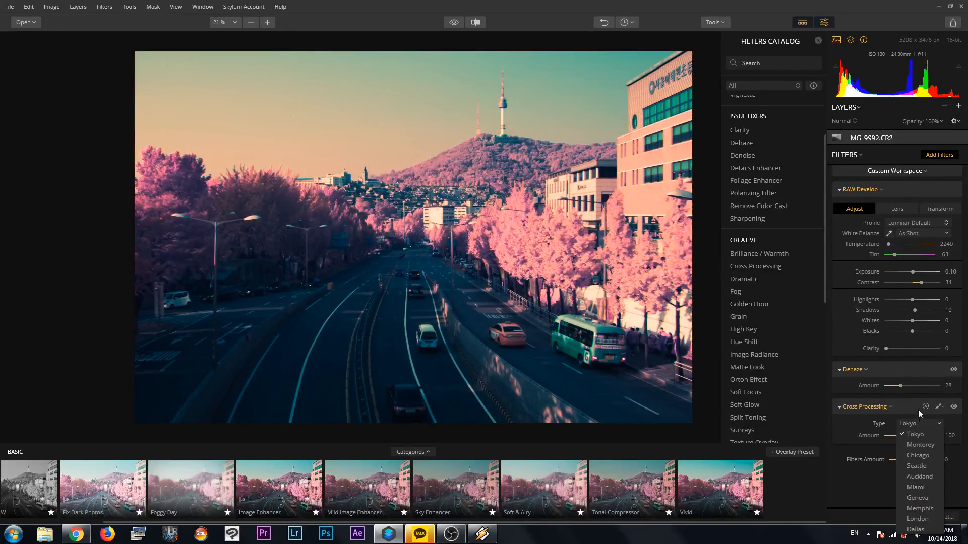
pyautogui.click(920, 444)
pyautogui.click(918, 424)
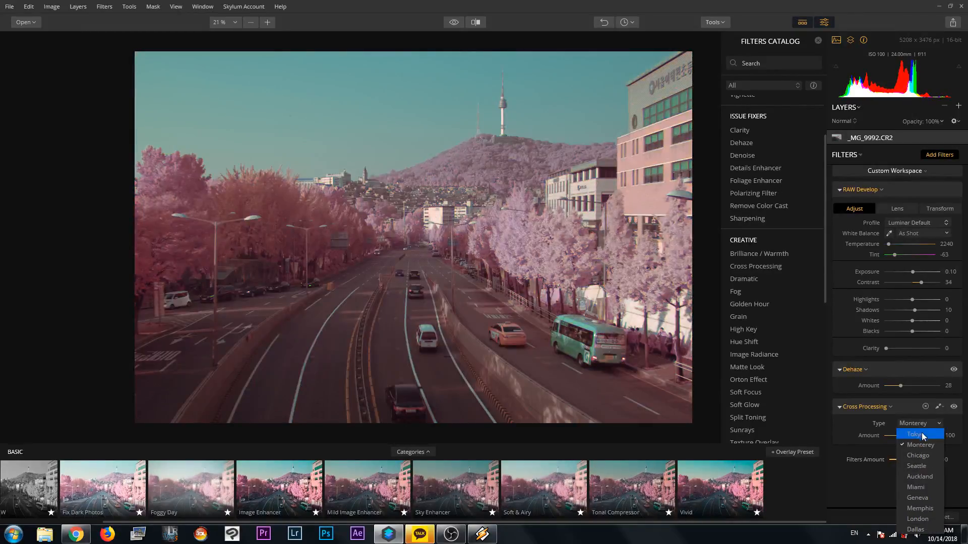
pyautogui.click(918, 455)
pyautogui.click(918, 424)
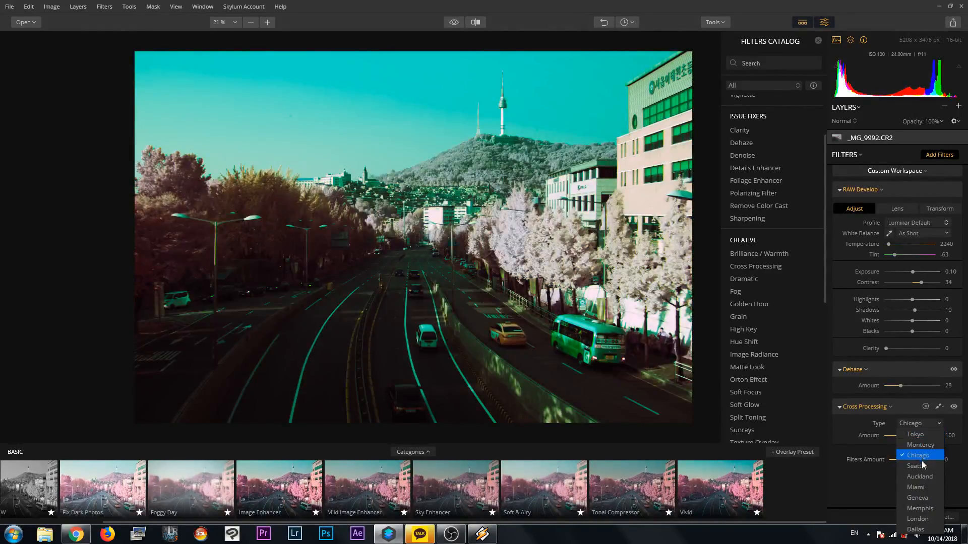
pyautogui.click(918, 465)
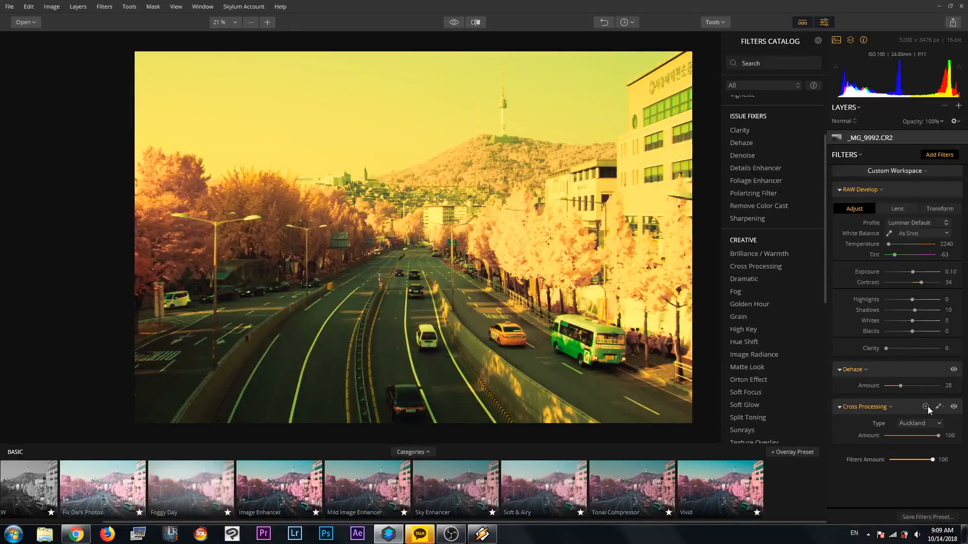
pyautogui.click(925, 406)
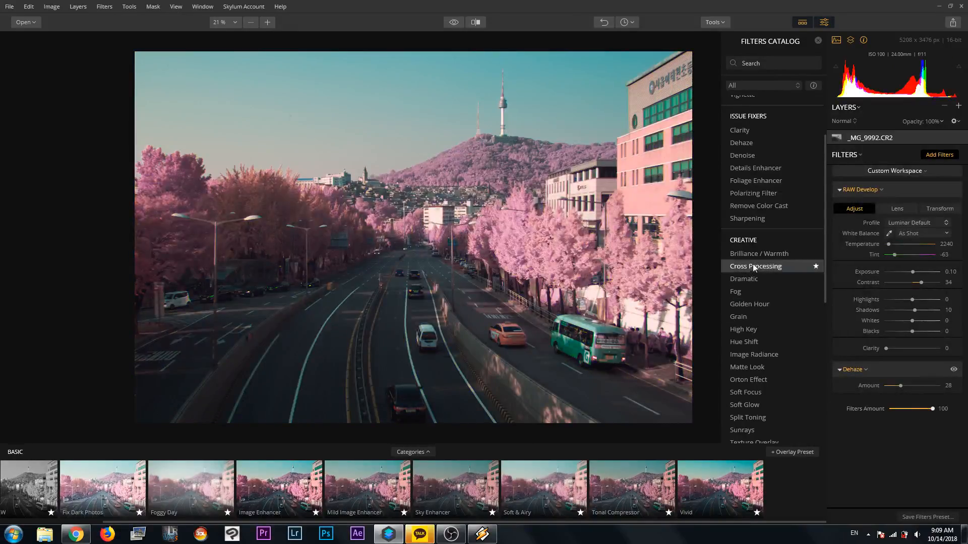
# Add the HSL filter to the road photo and set the Red luminance to 89.
pyautogui.scroll(-3, 790, 222)
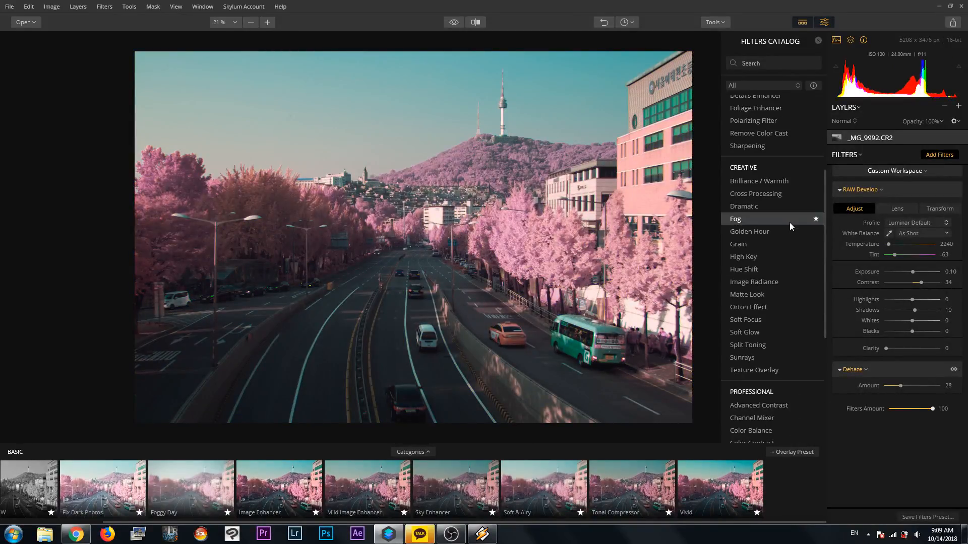
pyautogui.scroll(-6, 784, 242)
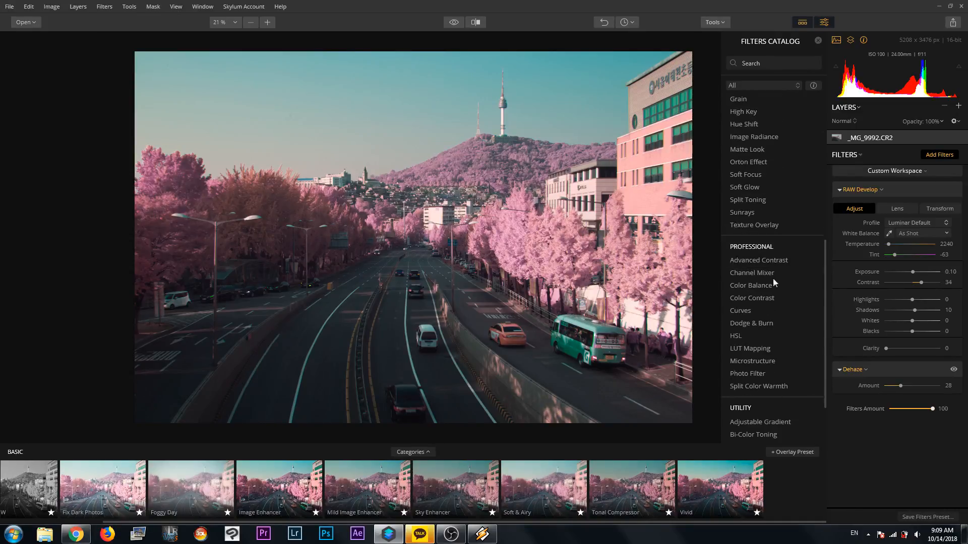
pyautogui.click(754, 340)
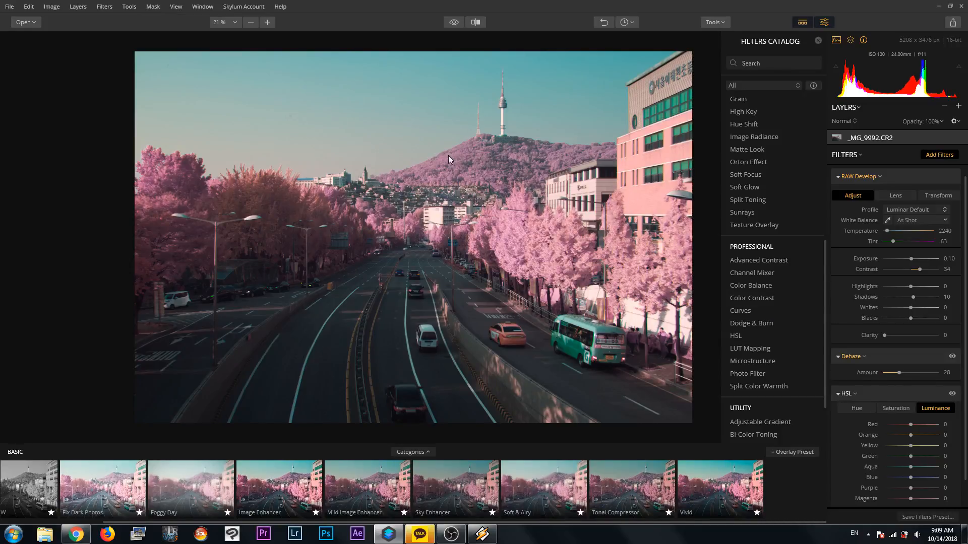
pyautogui.scroll(4, 402, 172)
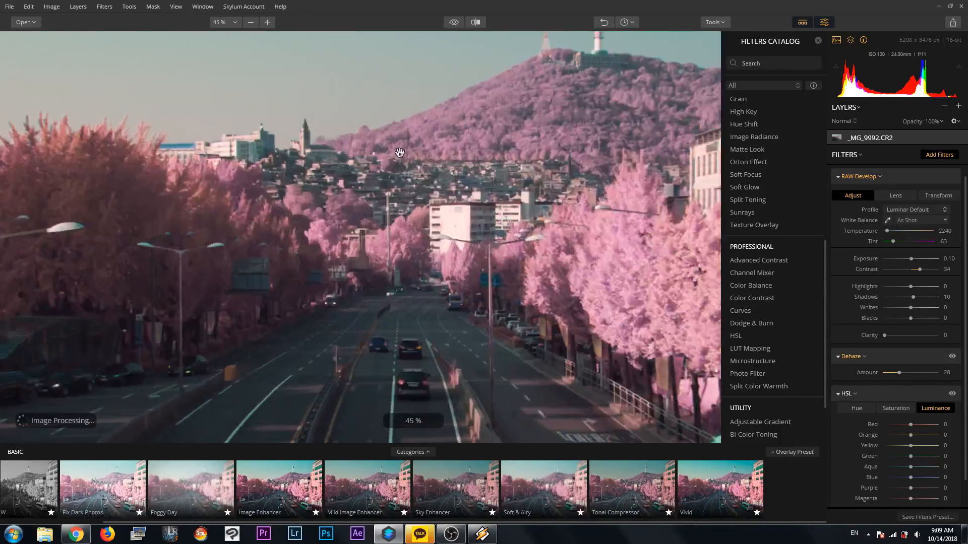
pyautogui.moveTo(402, 155); pyautogui.dragTo(429, 272)
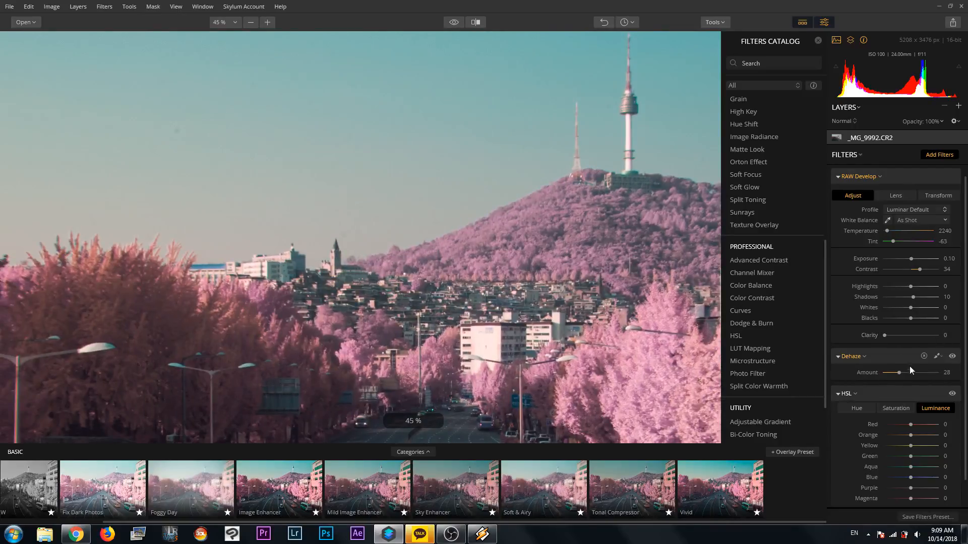
pyautogui.scroll(-4, 492, 267)
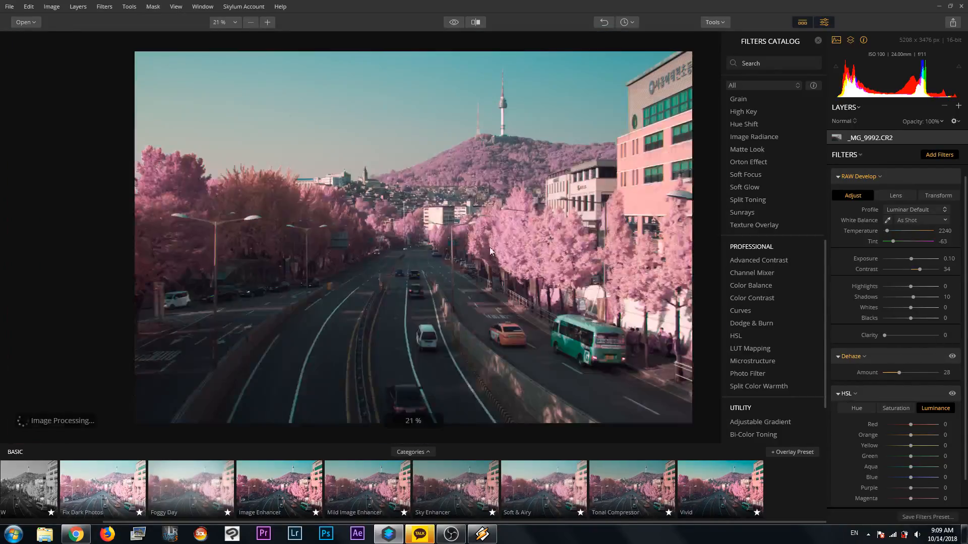
pyautogui.scroll(6, 416, 192)
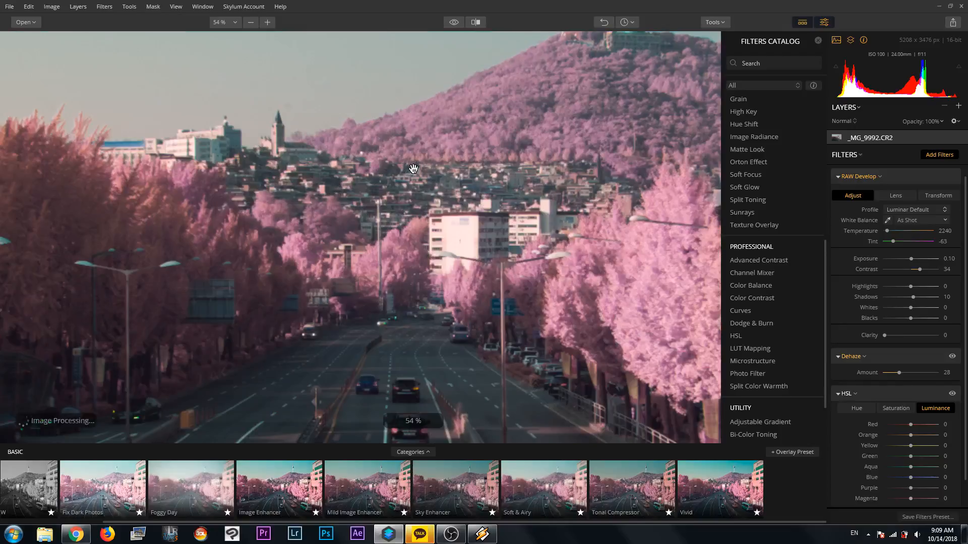
pyautogui.scroll(-5, 248, 143)
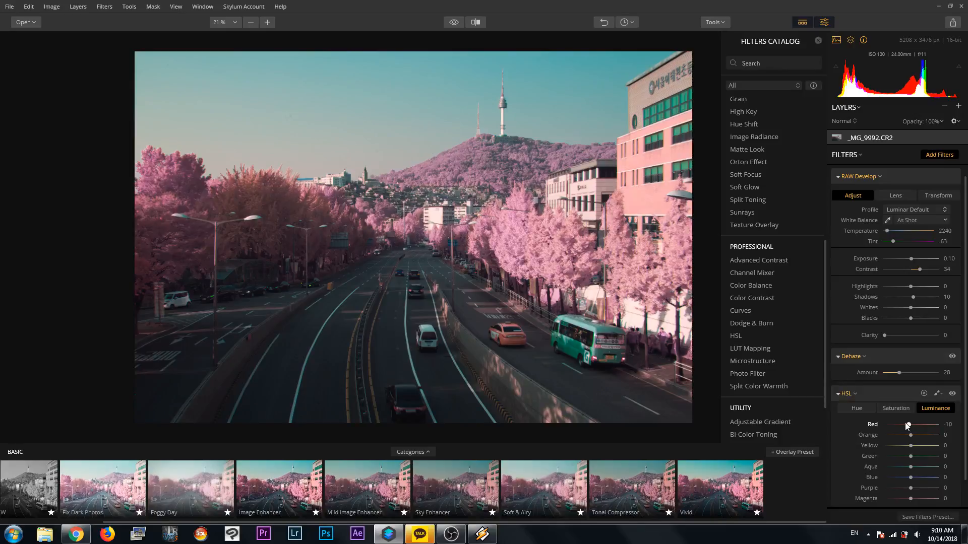
pyautogui.moveTo(910, 424); pyautogui.dragTo(932, 428)
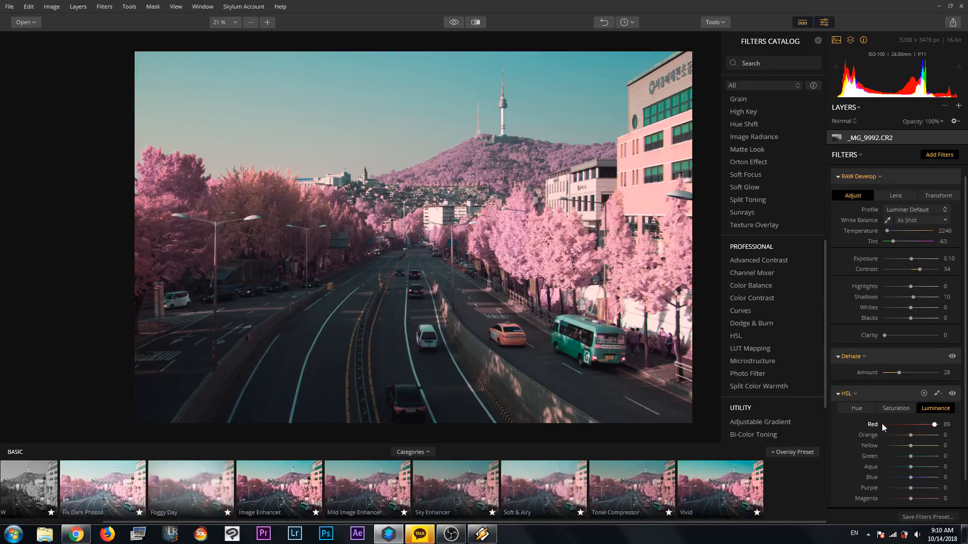
# Try shifting the Red hue of the HSL filter in both directions and reset it to 0.
pyautogui.click(857, 408)
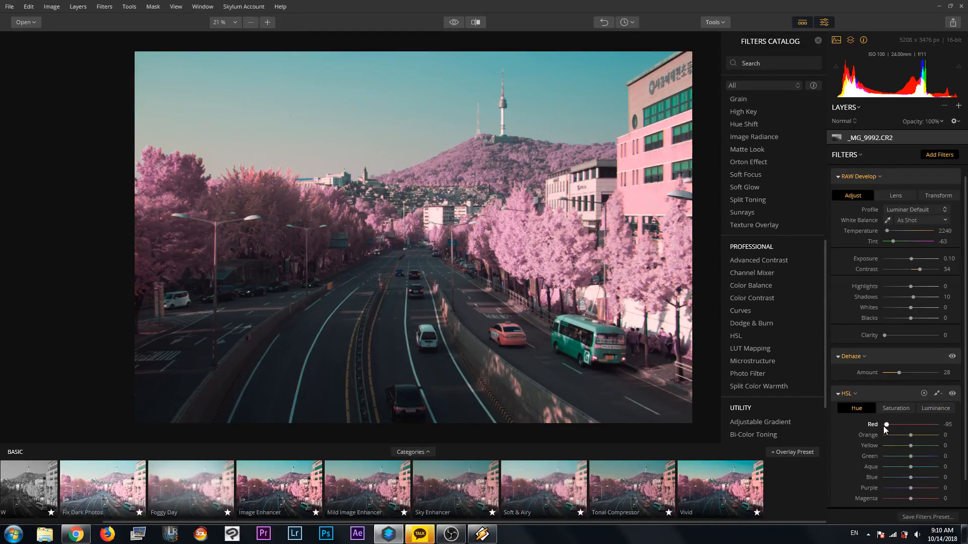
pyautogui.moveTo(885, 428); pyautogui.dragTo(926, 428)
pyautogui.doubleClick(872, 425)
# Set the HSL filter's Purple and Magenta hues to 100 and its Red luminance to 44.
pyautogui.moveTo(912, 488); pyautogui.dragTo(954, 504)
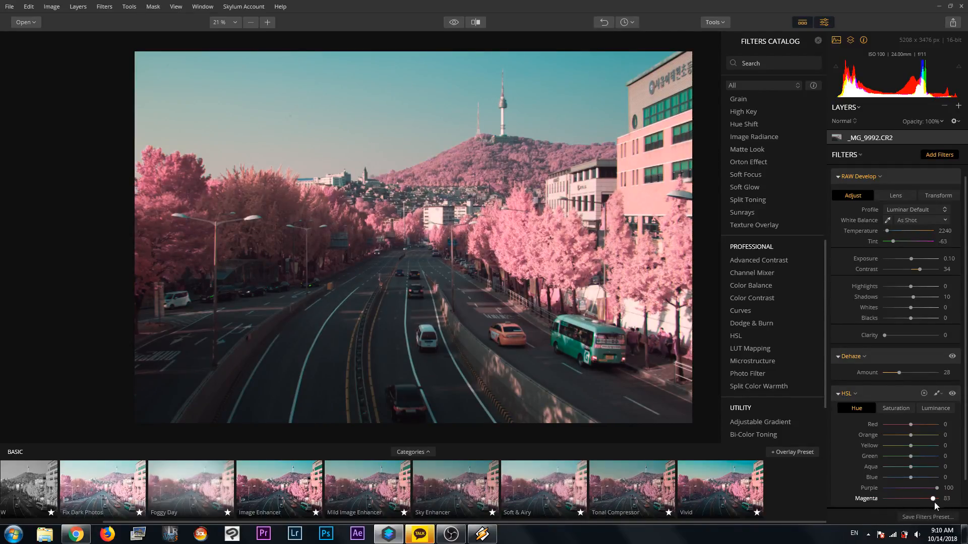
pyautogui.moveTo(927, 500)
pyautogui.mouseDown()
pyautogui.moveTo(885, 503)
pyautogui.moveTo(938, 499)
pyautogui.mouseUp()
pyautogui.click(935, 409)
pyautogui.moveTo(910, 425); pyautogui.dragTo(924, 425)
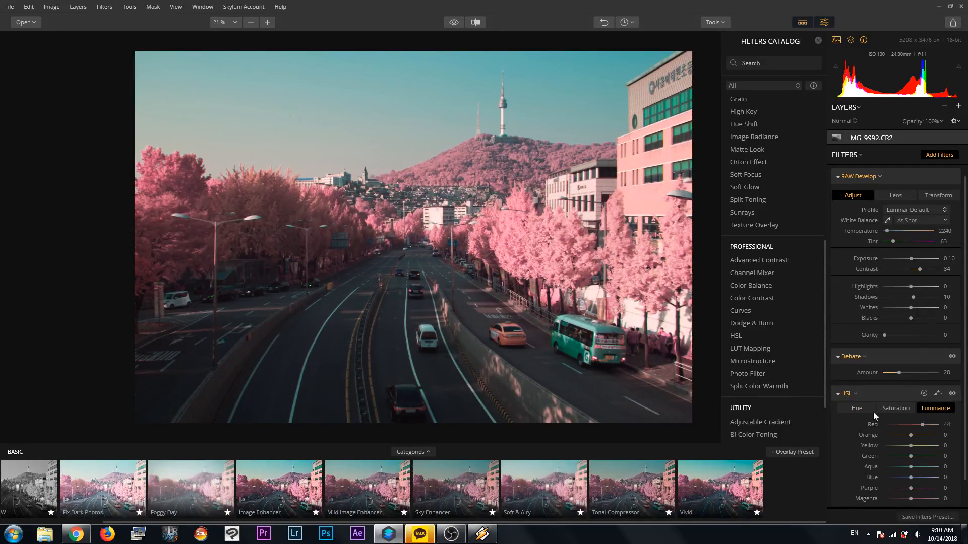
# Set the HSL filter's Aqua hue to 100, Aqua saturation to 23 and Magenta saturation to -6.
pyautogui.click(868, 410)
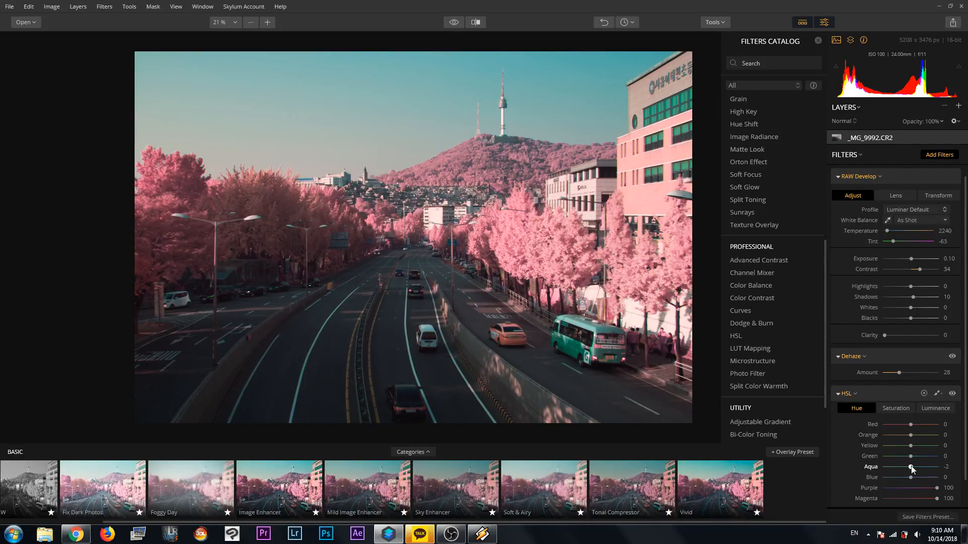
pyautogui.moveTo(911, 466); pyautogui.dragTo(956, 479)
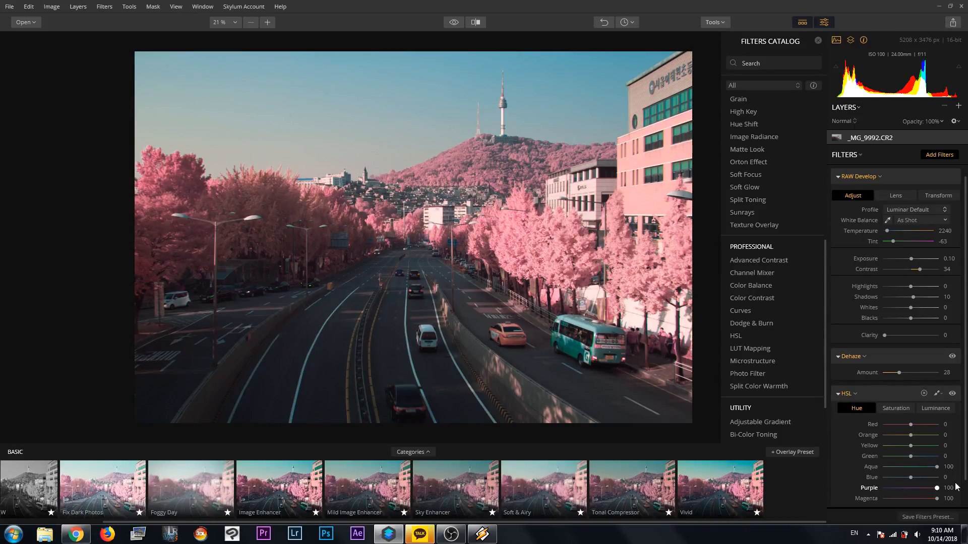
pyautogui.click(890, 411)
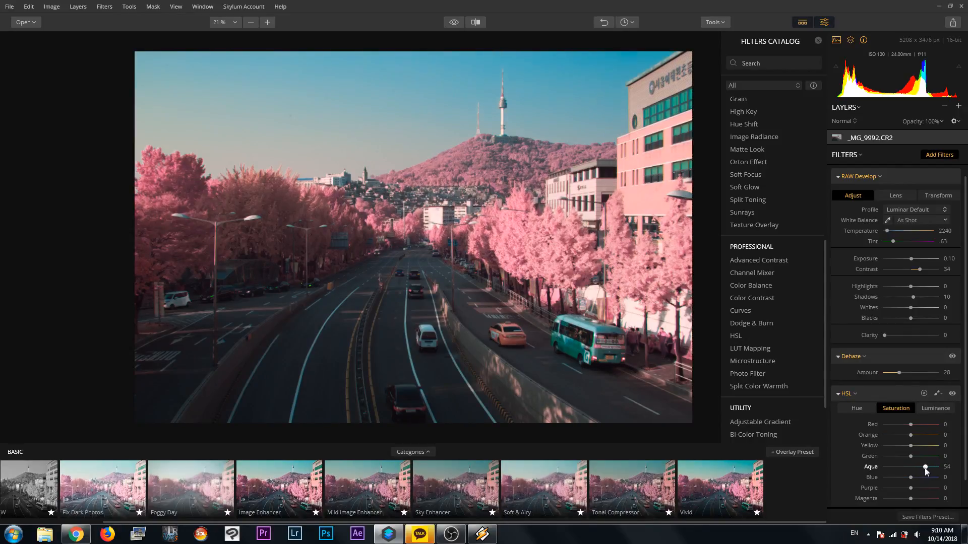
pyautogui.moveTo(925, 467); pyautogui.dragTo(916, 468)
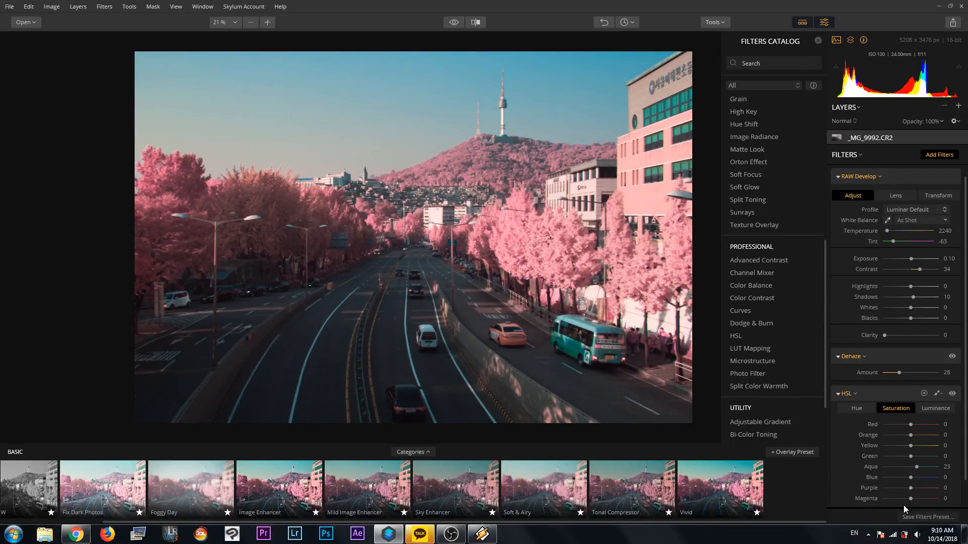
pyautogui.moveTo(915, 500); pyautogui.dragTo(909, 501)
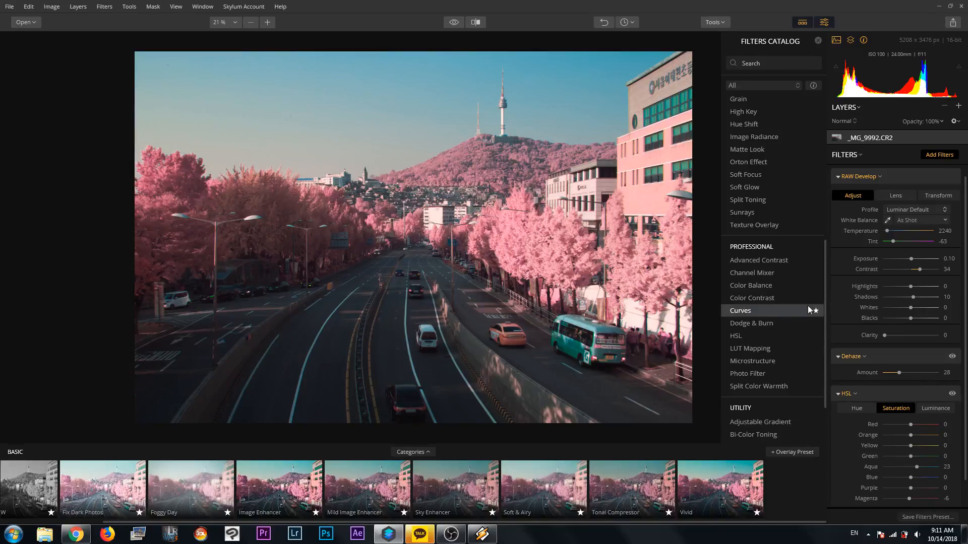
# Add the Texture Overlay filter to the road photo.
pyautogui.scroll(1, 787, 285)
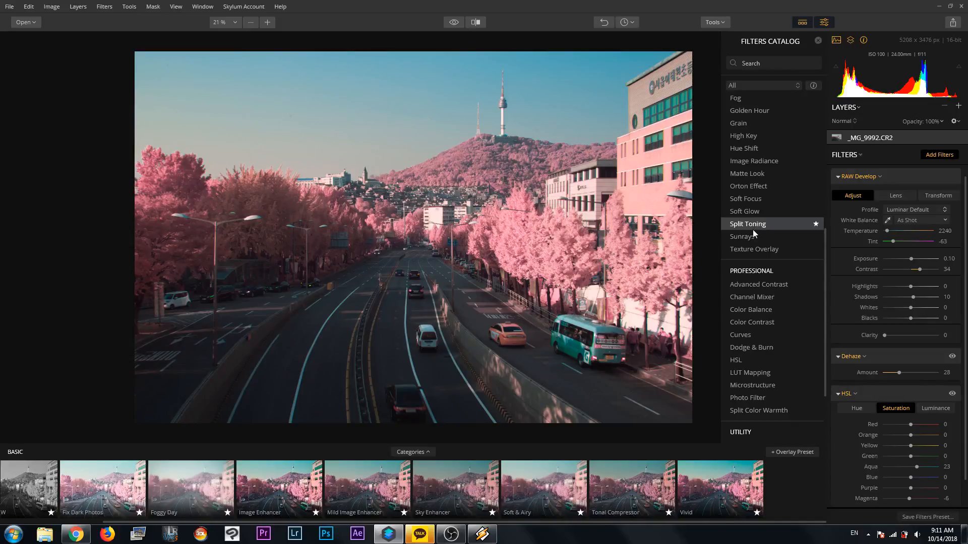
pyautogui.click(750, 252)
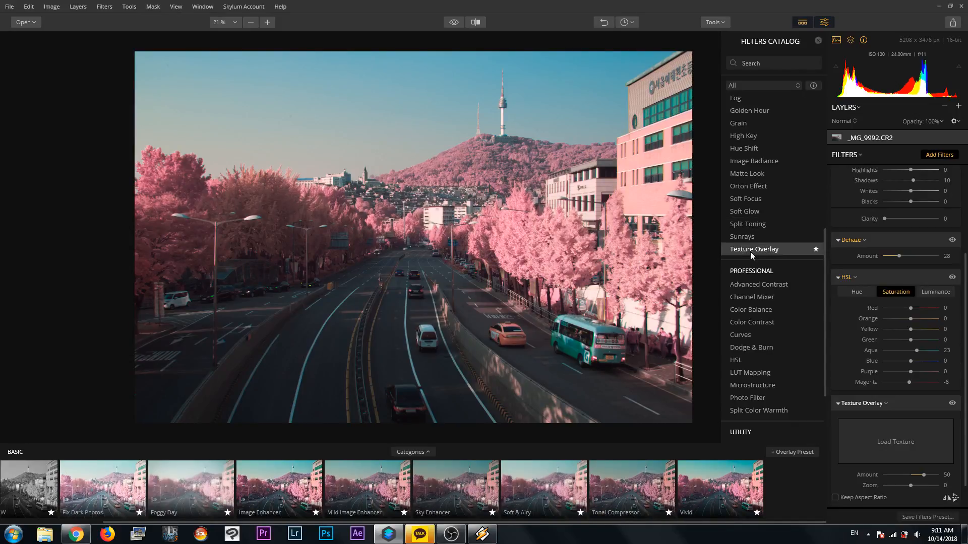
pyautogui.scroll(-2, 913, 433)
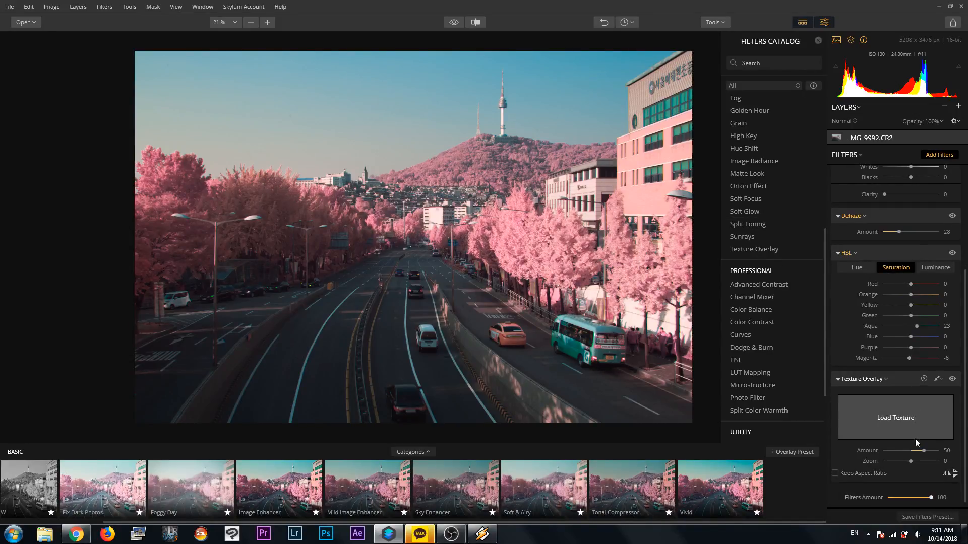
# Drop the Texture Overlay filter without loading a texture, and add a Soft Glow filter with an amount of 62.
pyautogui.click(904, 407)
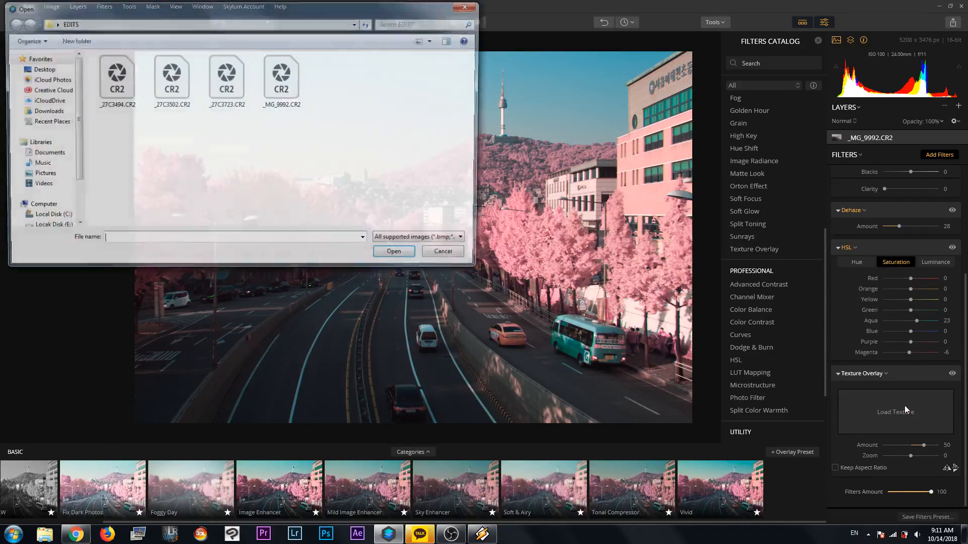
pyautogui.click(468, 6)
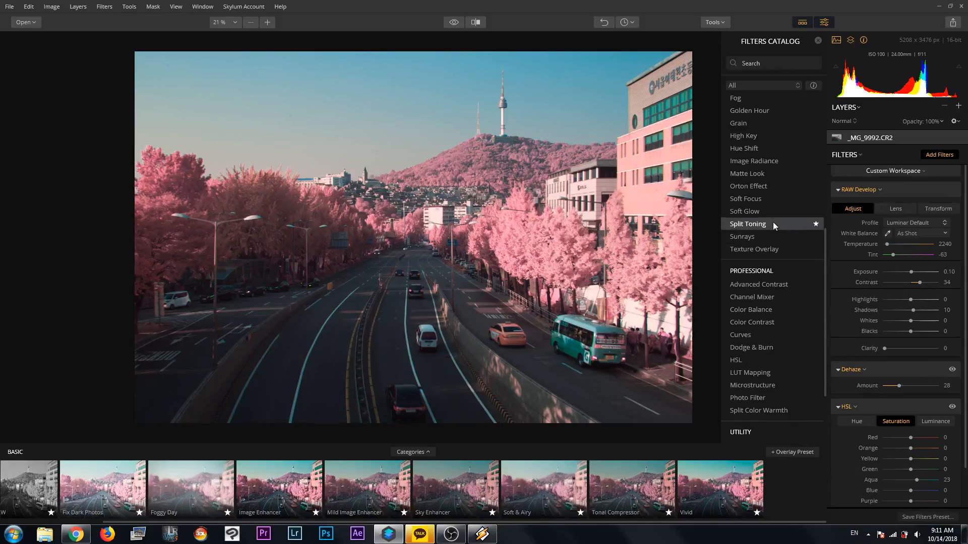
pyautogui.click(755, 214)
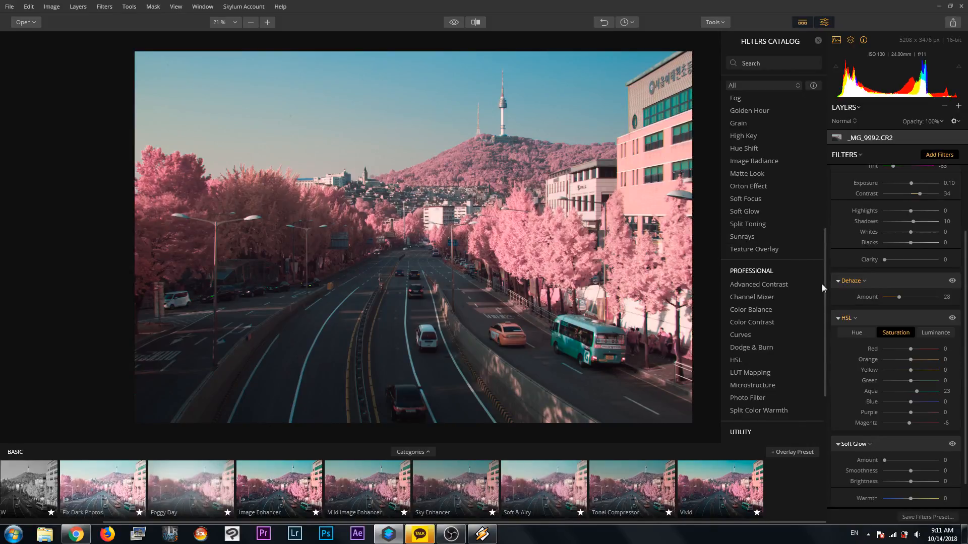
pyautogui.scroll(-3, 908, 446)
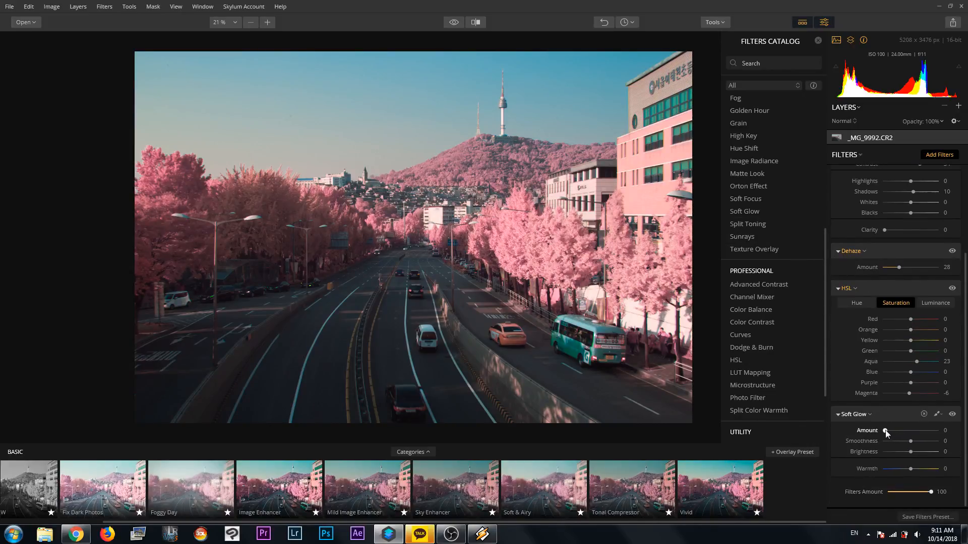
pyautogui.moveTo(884, 431); pyautogui.dragTo(912, 435)
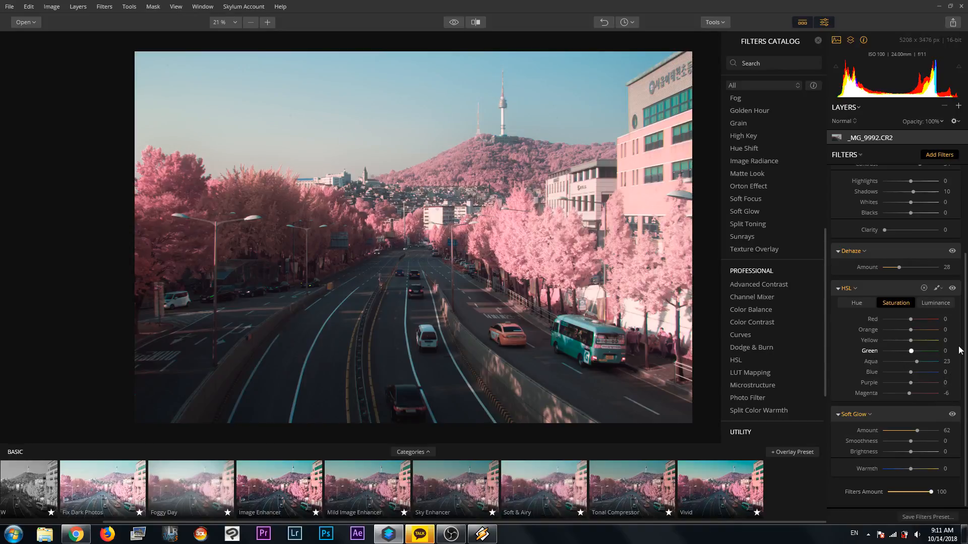
# Add the Saturation / Vibrance filter to the road photo and set its vibrance to 16.
pyautogui.scroll(3, 869, 348)
pyautogui.scroll(1, 895, 336)
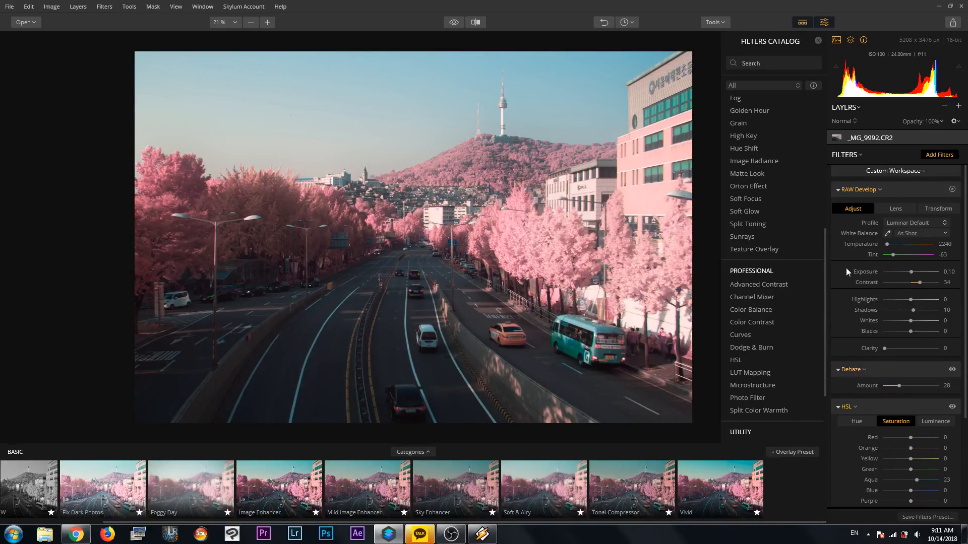
pyautogui.scroll(-4, 846, 268)
pyautogui.scroll(4, 846, 271)
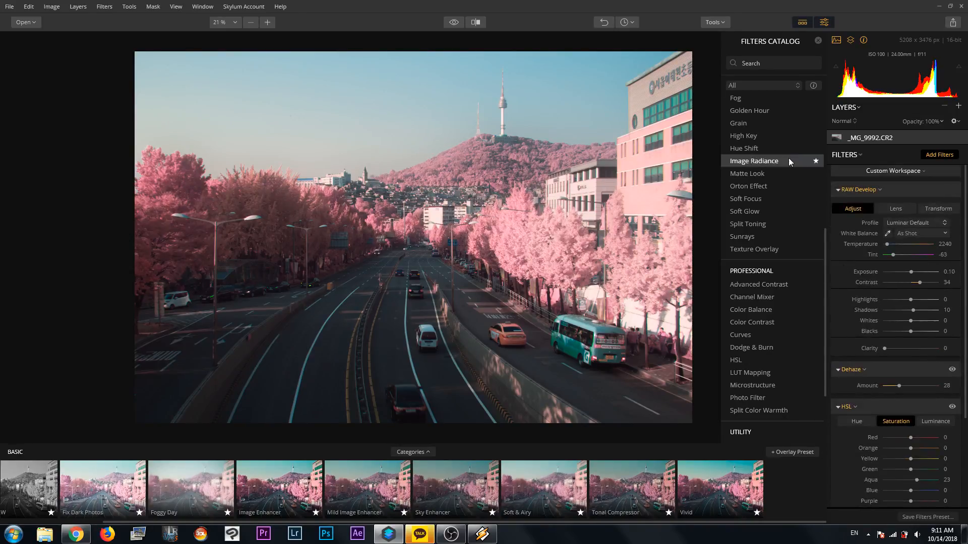
pyautogui.scroll(2, 786, 158)
pyautogui.scroll(4, 785, 158)
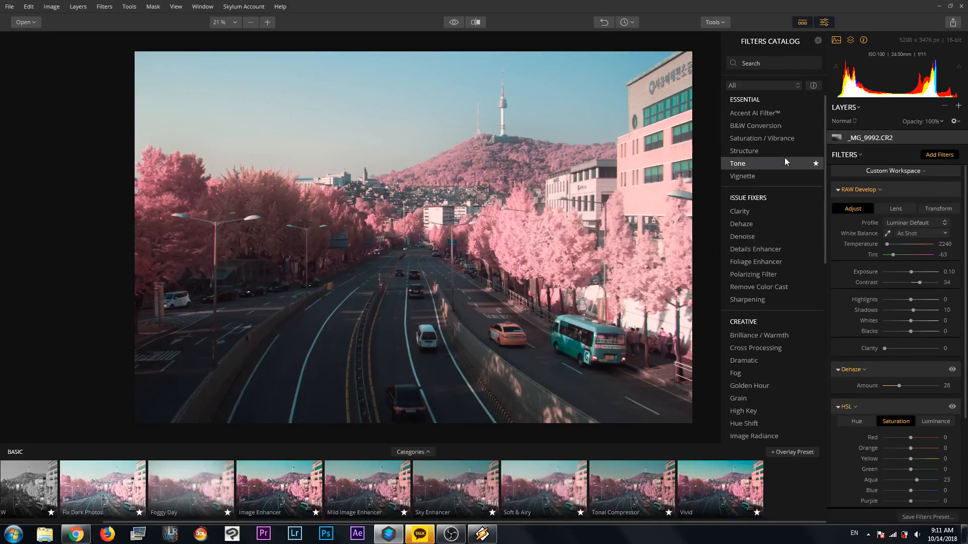
pyautogui.click(770, 141)
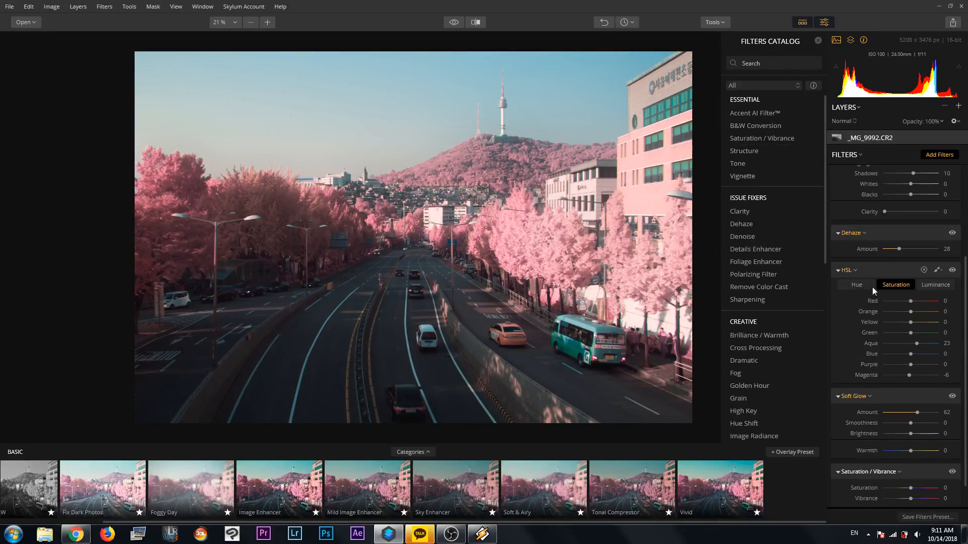
pyautogui.scroll(-1, 911, 441)
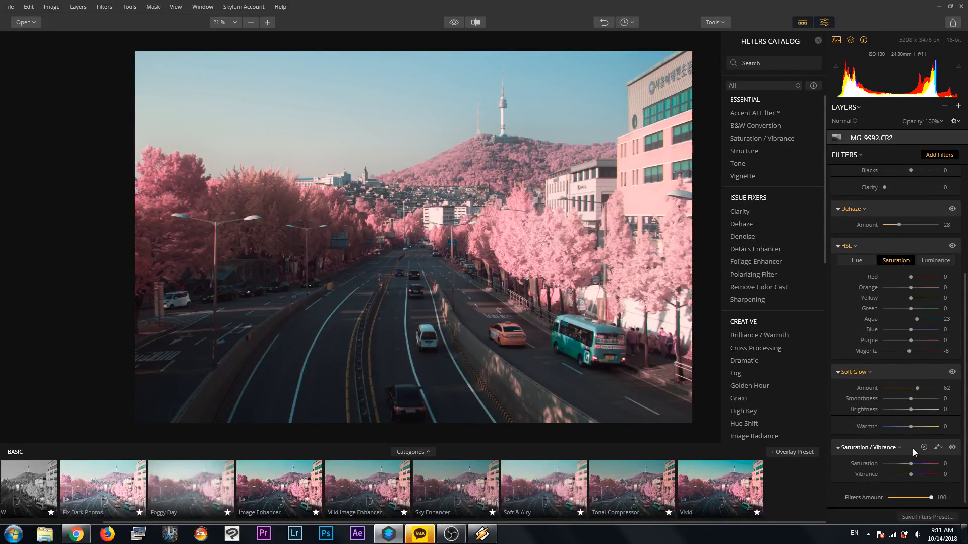
pyautogui.moveTo(909, 471); pyautogui.dragTo(921, 471)
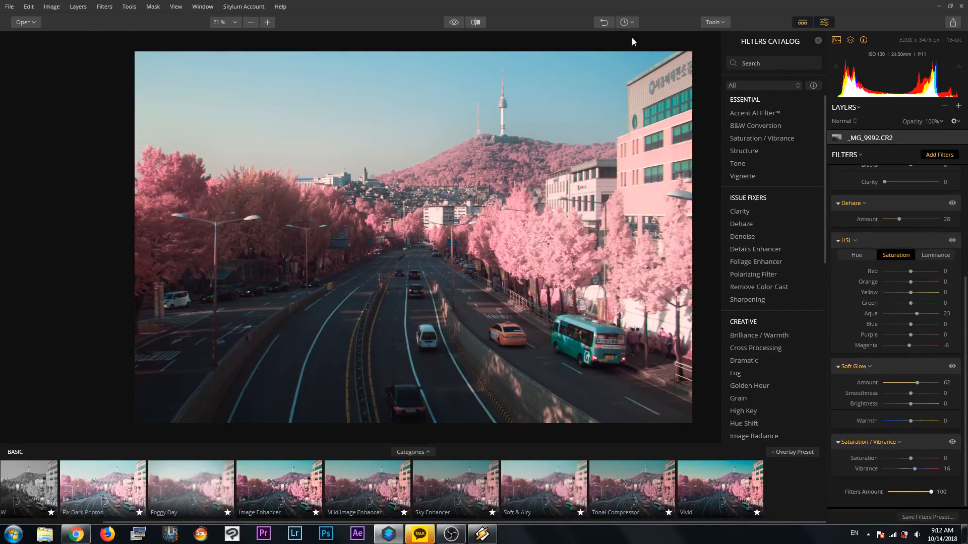
pyautogui.click(719, 22)
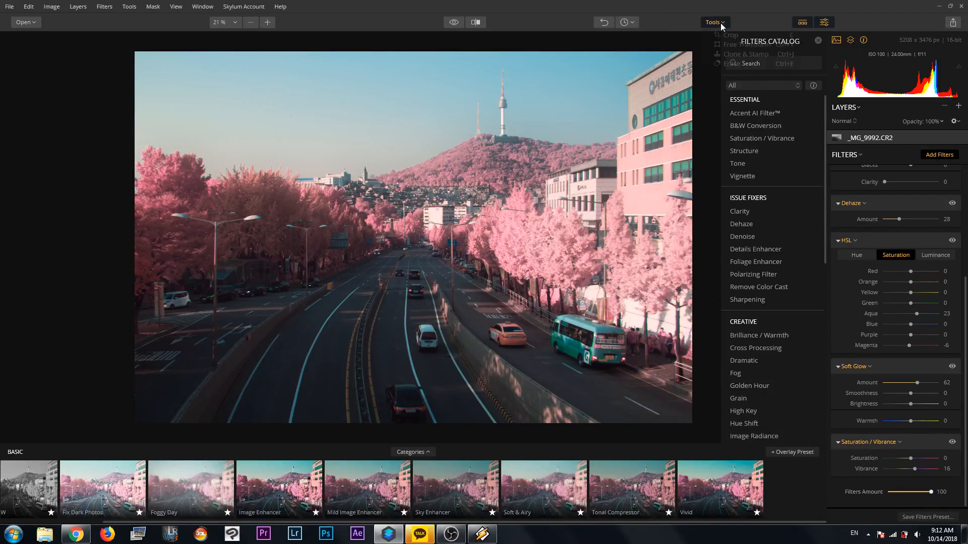
pyautogui.click(745, 15)
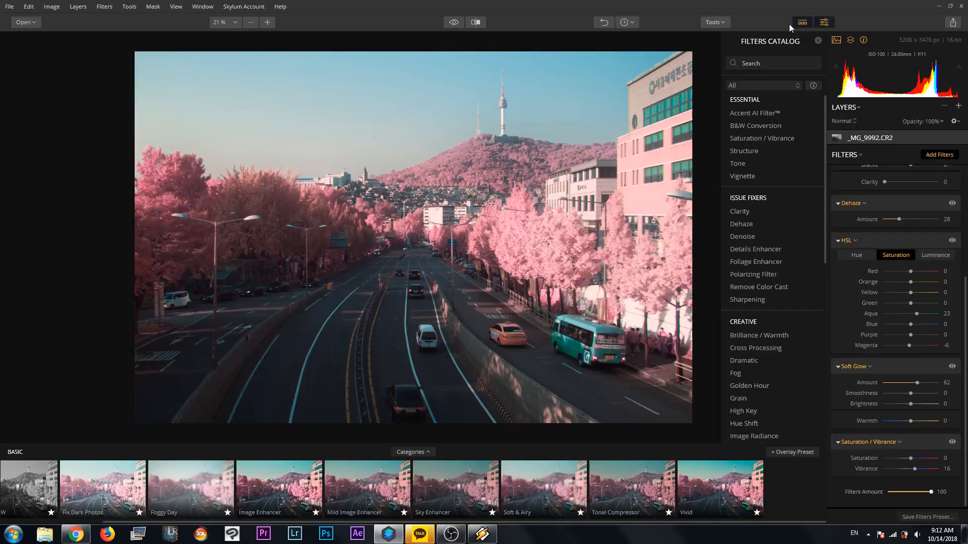
pyautogui.click(718, 22)
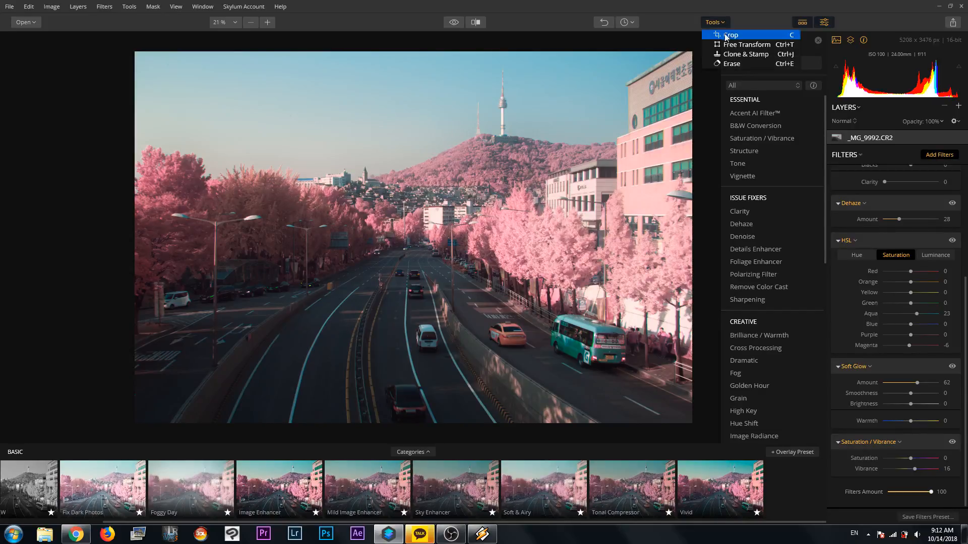
pyautogui.click(762, 21)
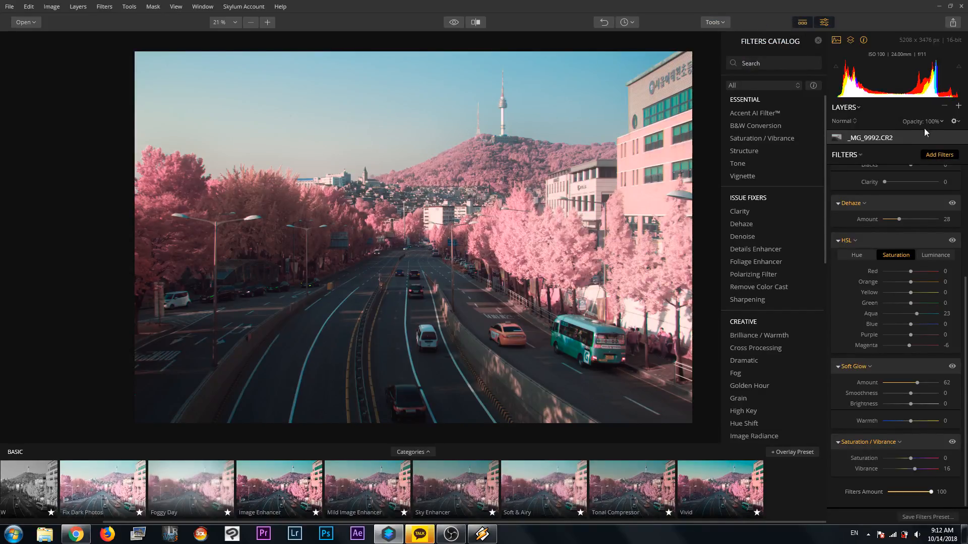
pyautogui.click(955, 121)
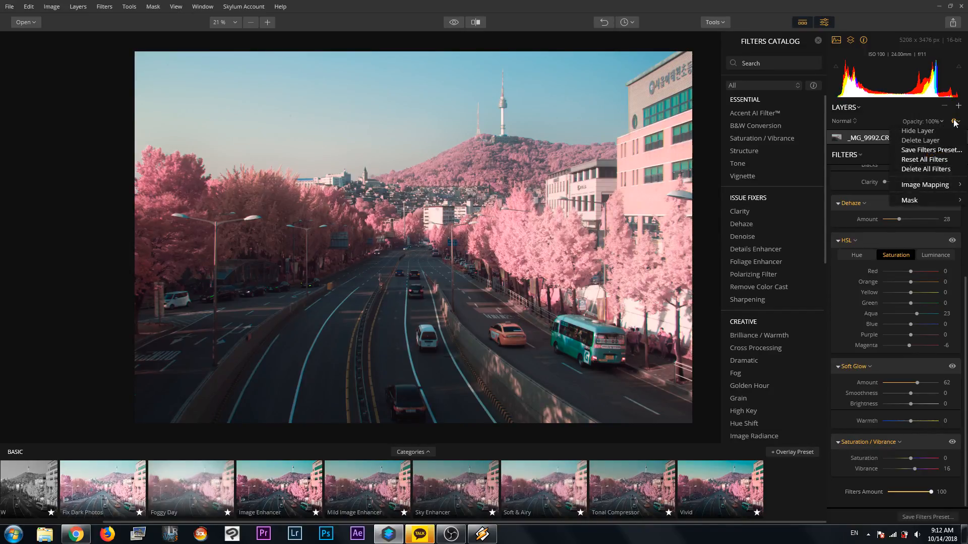
pyautogui.click(954, 122)
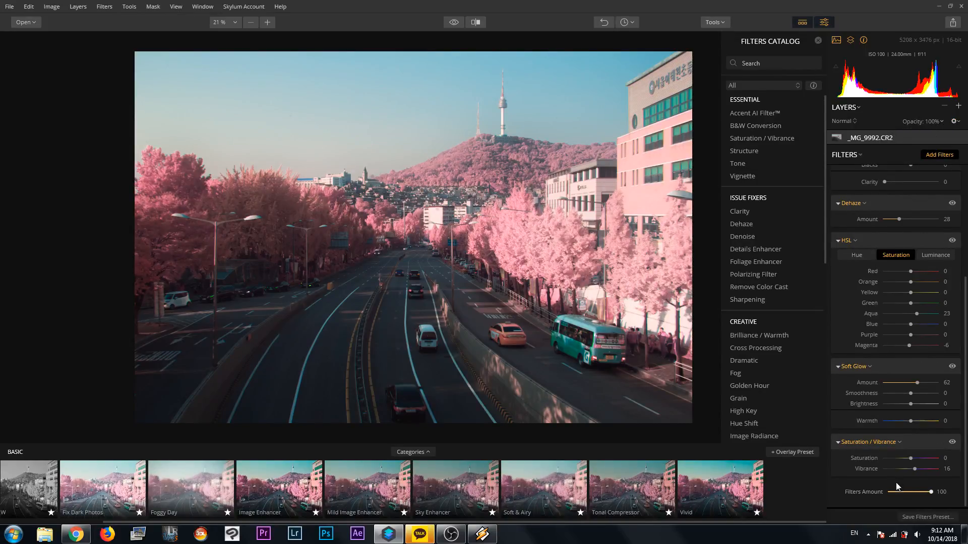
# Reduce the overall filters amount of the road photo to 86.
pyautogui.click(928, 491)
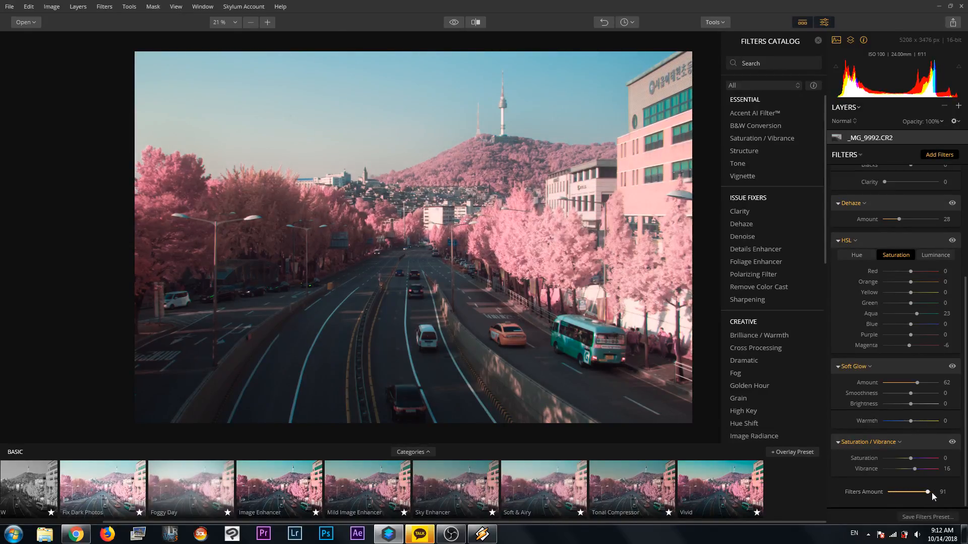
pyautogui.moveTo(927, 494)
pyautogui.mouseDown()
pyautogui.moveTo(880, 492)
pyautogui.moveTo(949, 502)
pyautogui.moveTo(890, 497)
pyautogui.moveTo(940, 486)
pyautogui.mouseUp()
pyautogui.moveTo(934, 485); pyautogui.dragTo(943, 522)
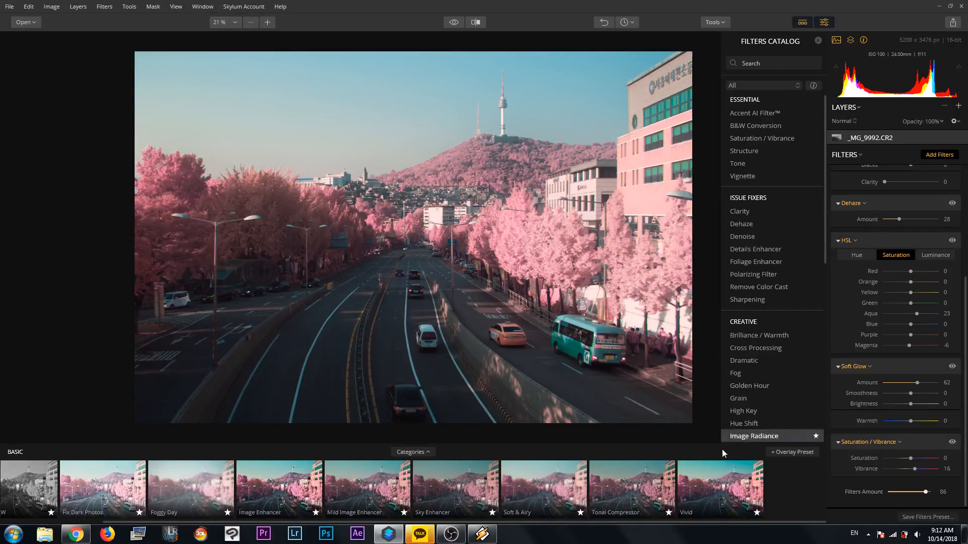
# Export the road photo as a JPEG named _MG_9992 at actual size, in sRGB, with quality 75 and no sharpening.
pyautogui.click(9, 6)
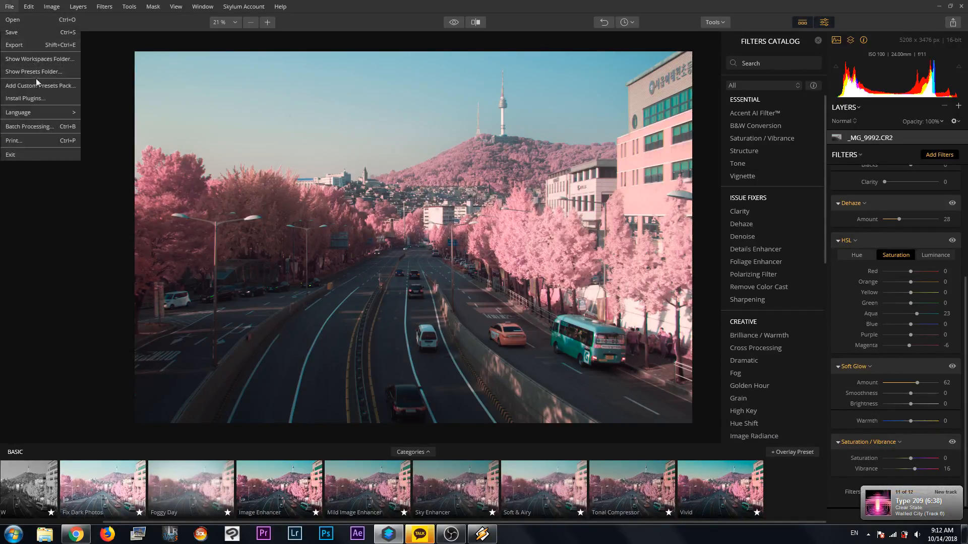
pyautogui.click(21, 46)
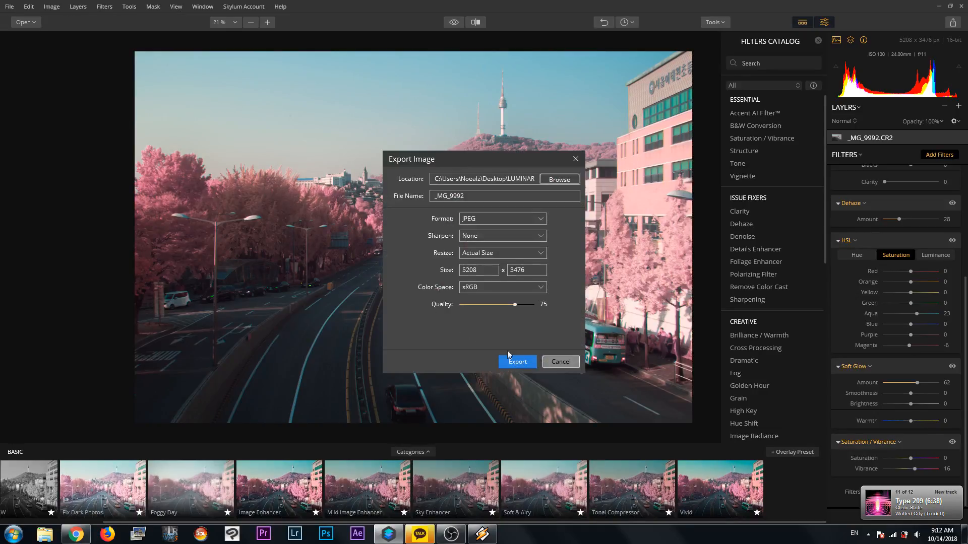
pyautogui.click(520, 359)
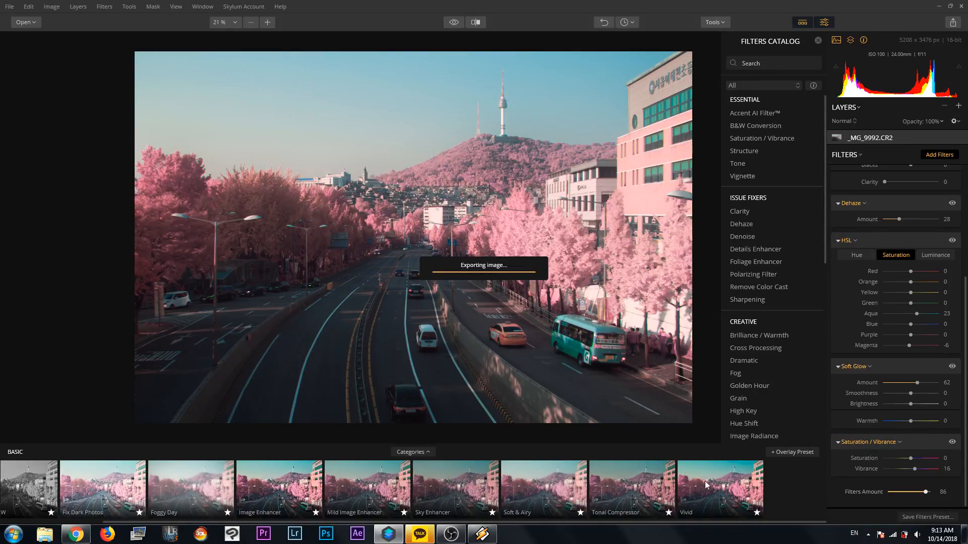
# Apply the Vivid preset to the road photo with a filters amount of 100.
pyautogui.click(721, 507)
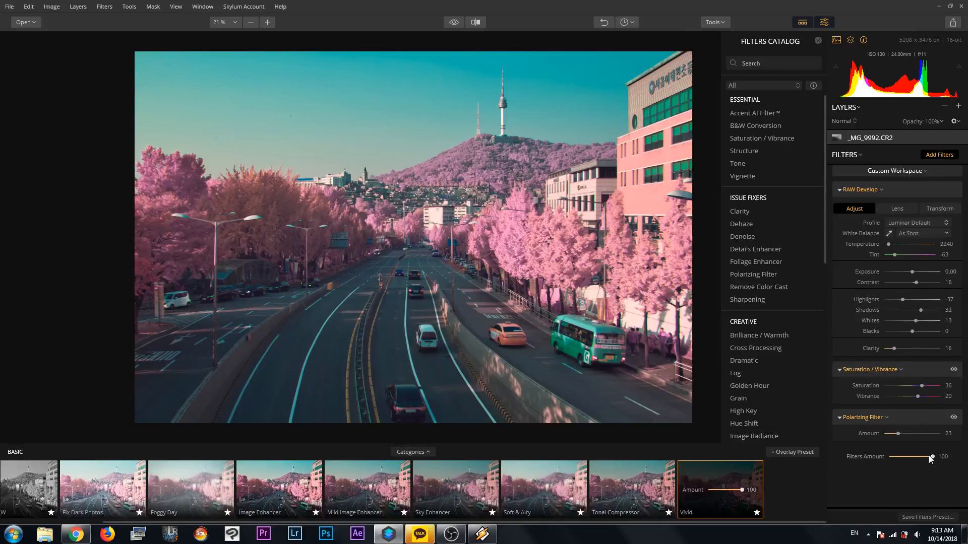
pyautogui.moveTo(931, 457); pyautogui.dragTo(958, 450)
# Open the raw photo _27C3494.CR2 from the EDITS folder.
pyautogui.click(11, 7)
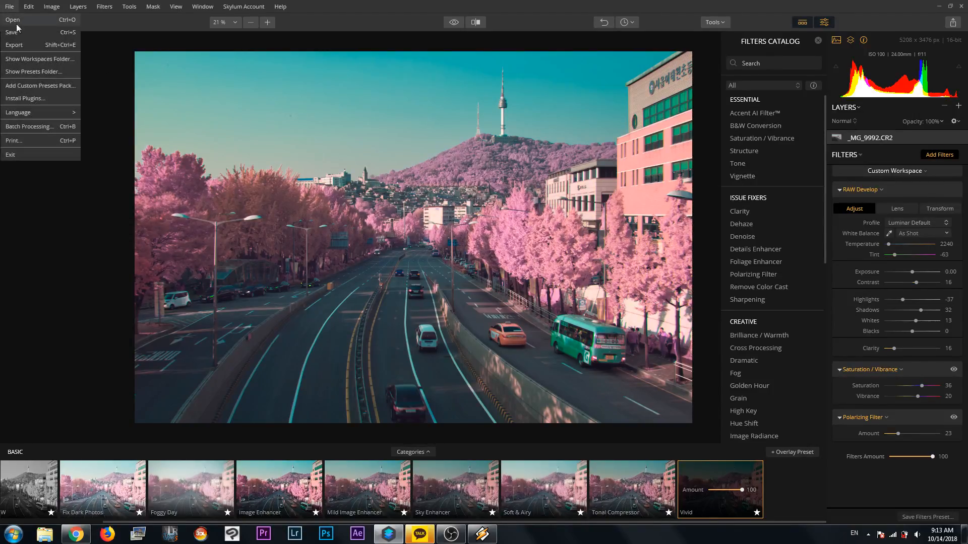
pyautogui.click(23, 20)
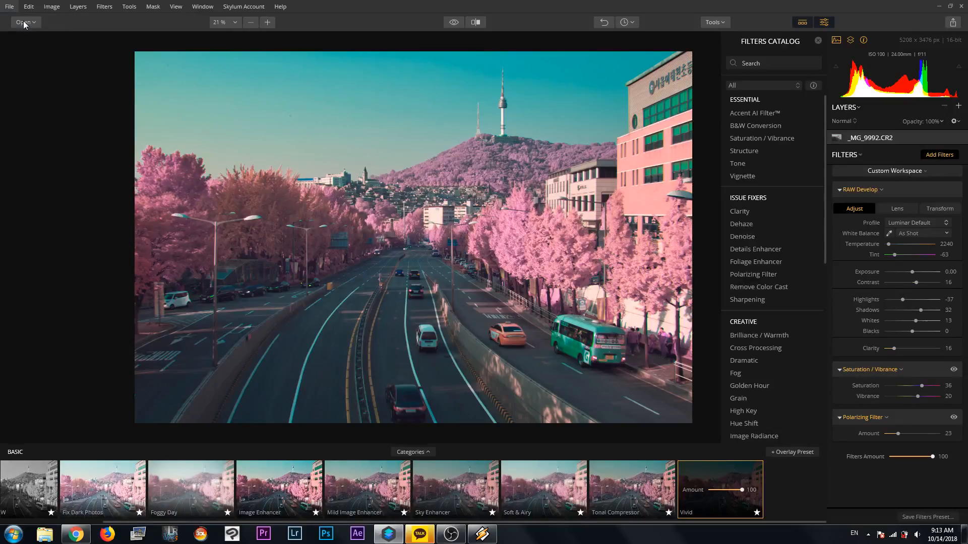
pyautogui.click(482, 301)
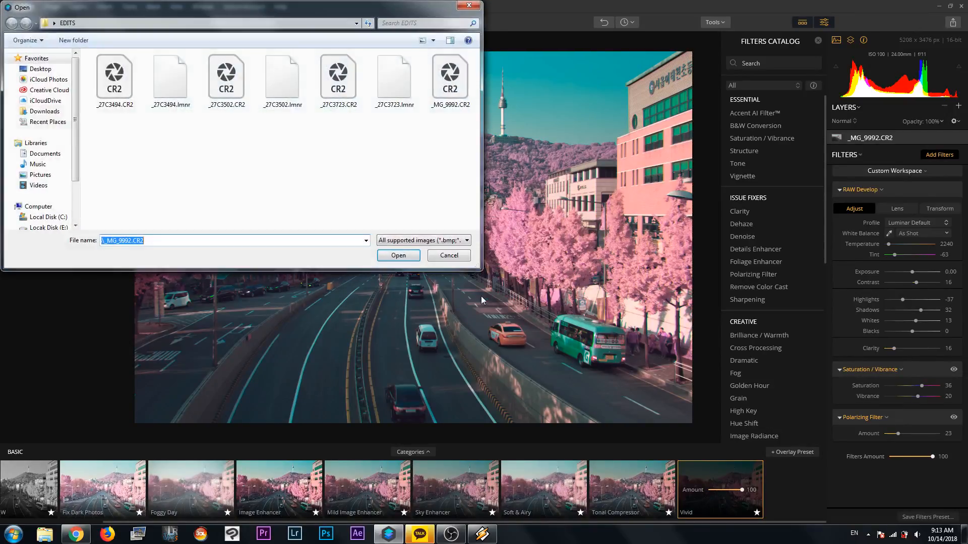
pyautogui.click(97, 86)
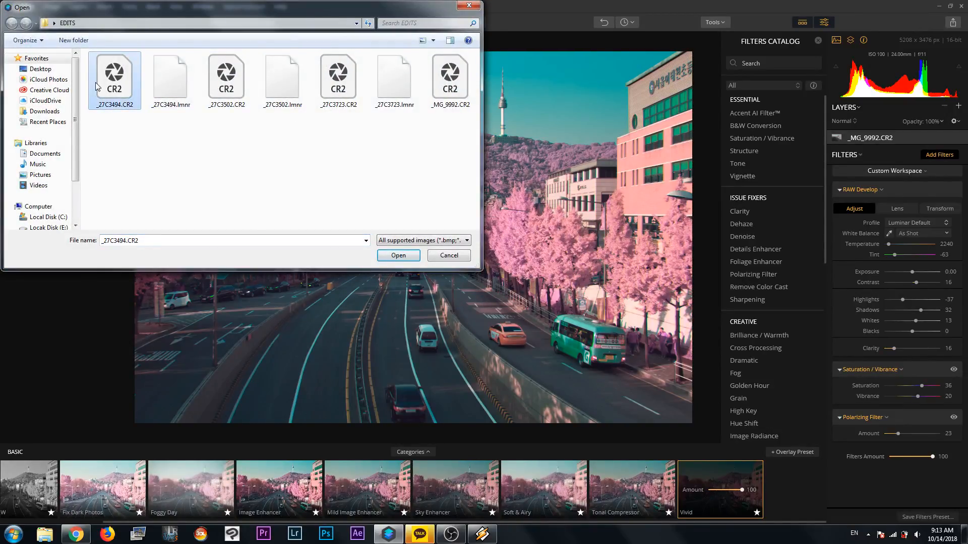
pyautogui.click(394, 254)
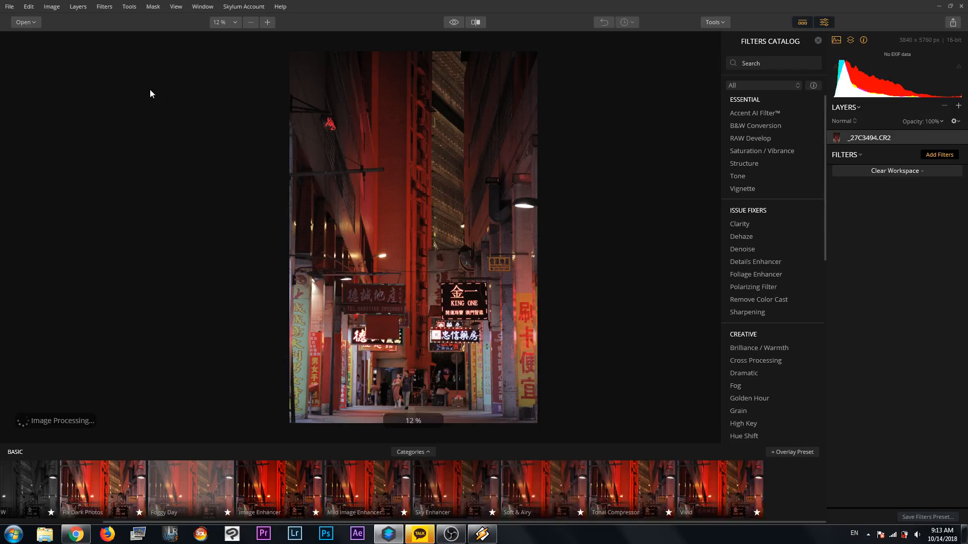
# Open the saved project file _27C3494.lmnr from the EDITS folder.
pyautogui.click(9, 6)
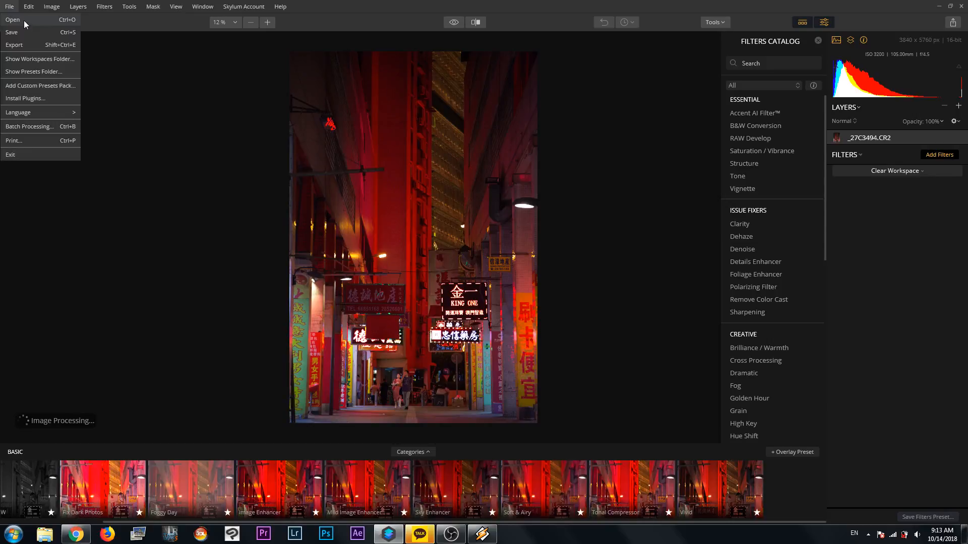
pyautogui.click(23, 20)
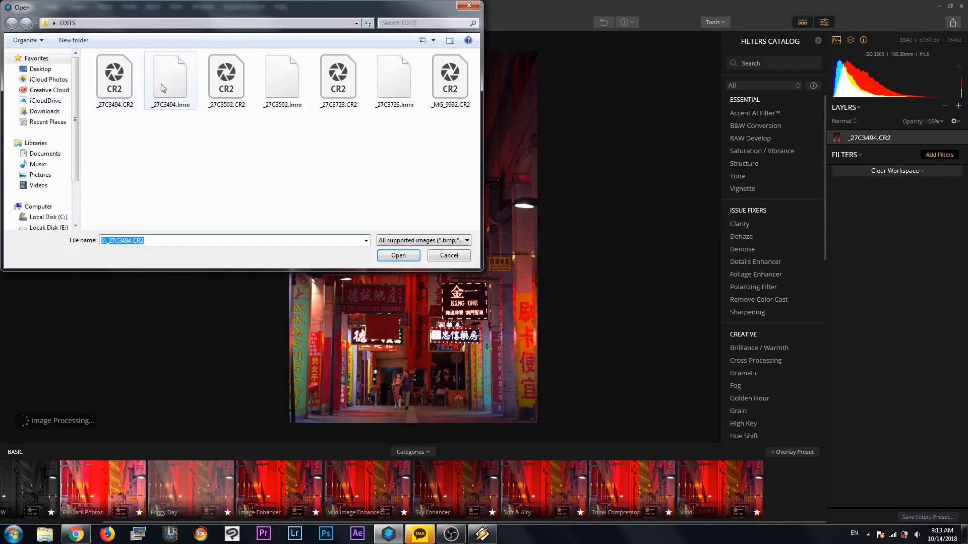
pyautogui.click(126, 81)
pyautogui.click(155, 83)
pyautogui.click(396, 254)
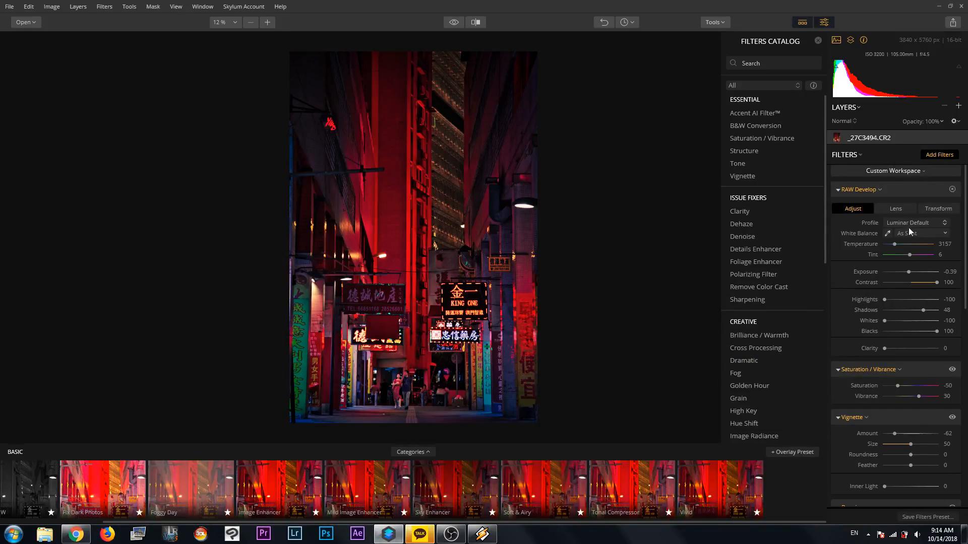
# Compare the unfiltered and filtered photo by lowering the overall filters amount to 0 and restoring it to 100.
pyautogui.scroll(-15, 967, 197)
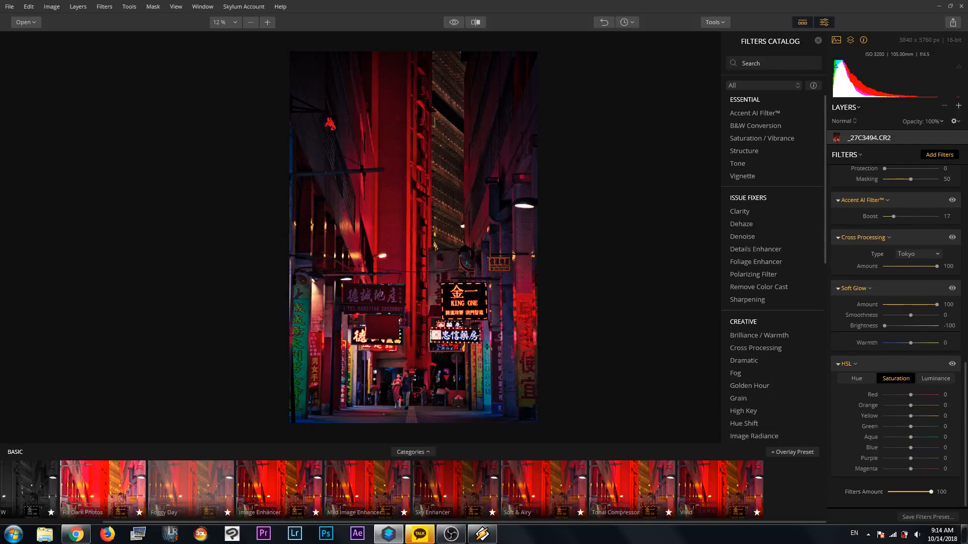
pyautogui.moveTo(932, 493); pyautogui.dragTo(923, 494)
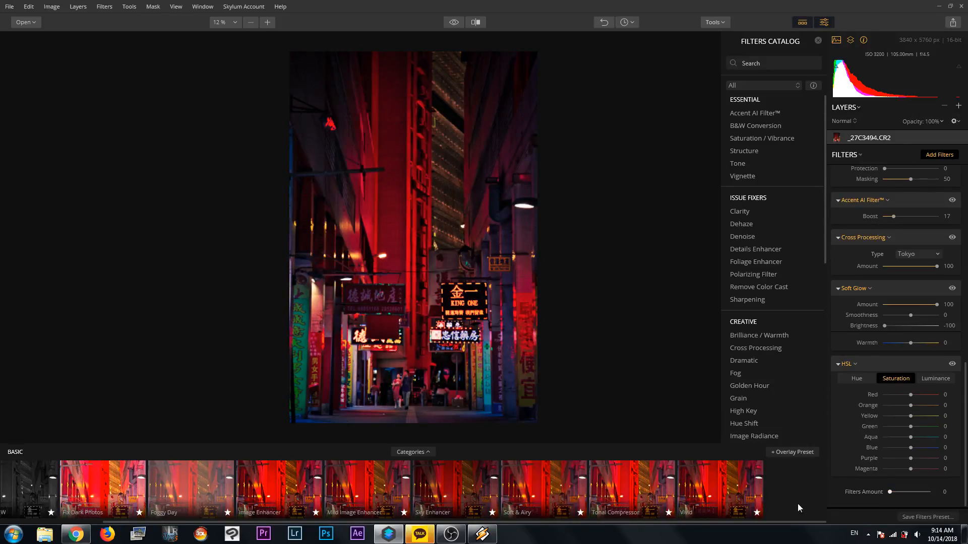
pyautogui.moveTo(798, 504); pyautogui.dragTo(768, 477)
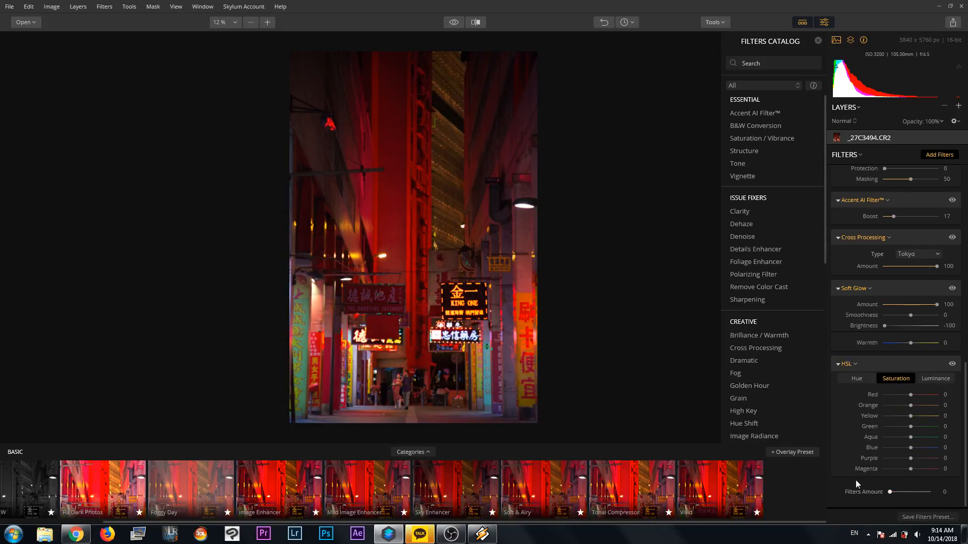
pyautogui.moveTo(890, 491); pyautogui.dragTo(946, 491)
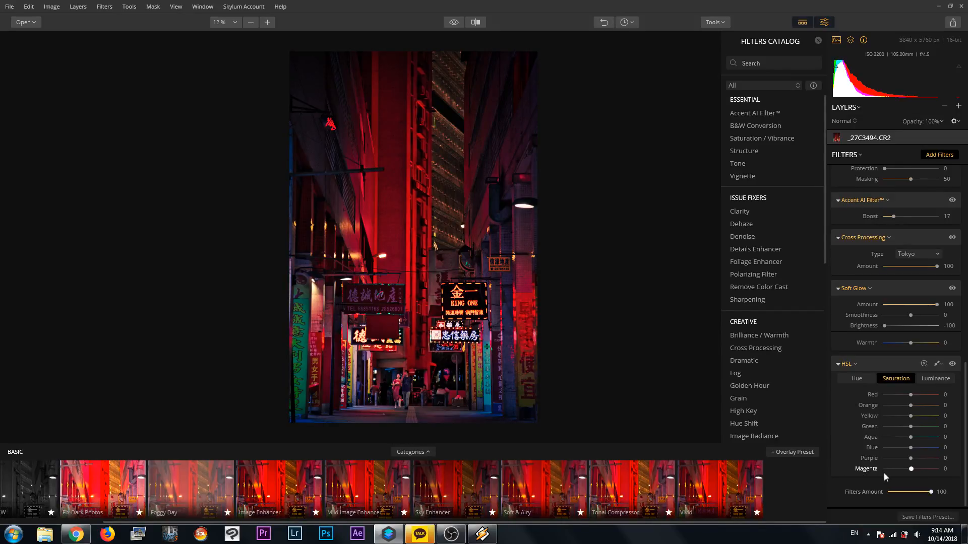
# Open the saved project _27C3502.lmnr from the EDITS folder without saving the current changes, and review its overall filters amount.
pyautogui.click(20, 24)
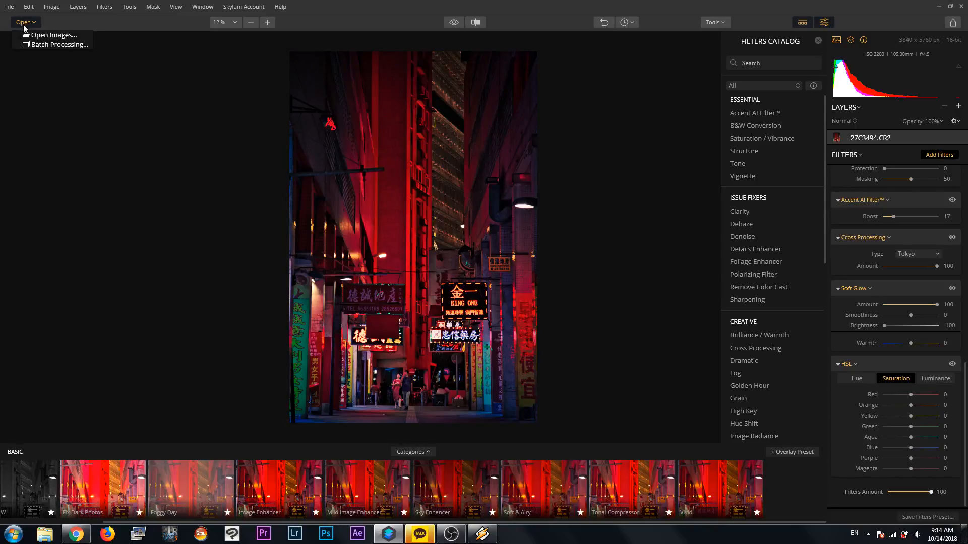
pyautogui.click(49, 35)
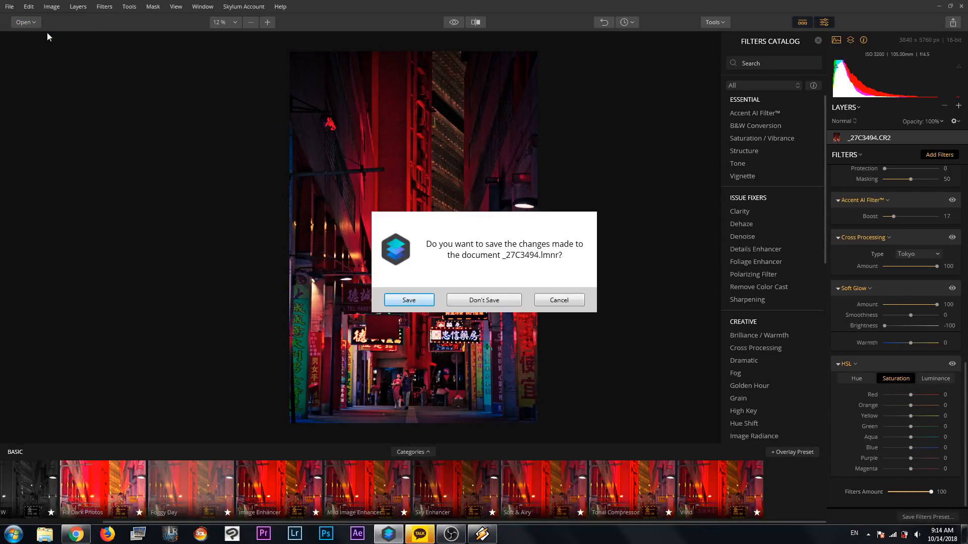
pyautogui.click(477, 301)
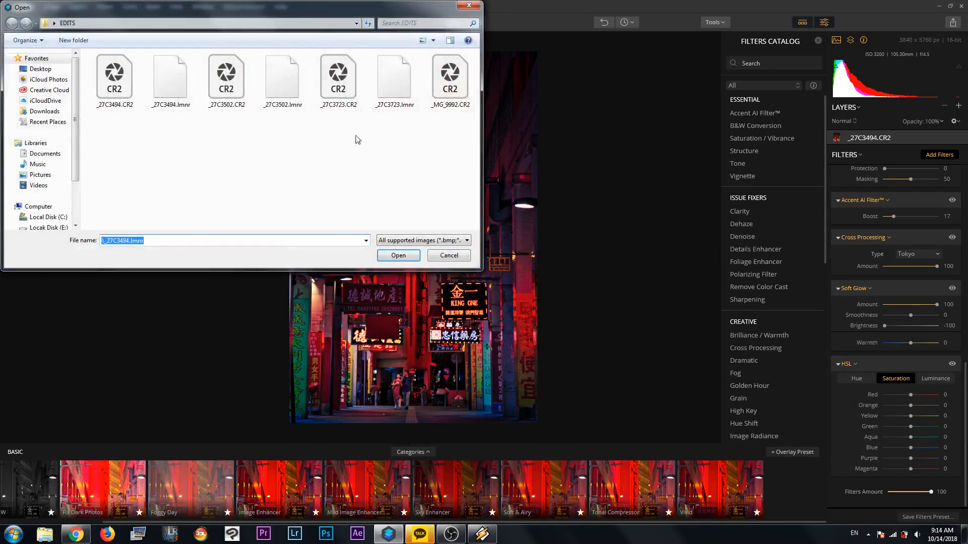
pyautogui.click(293, 101)
pyautogui.click(399, 253)
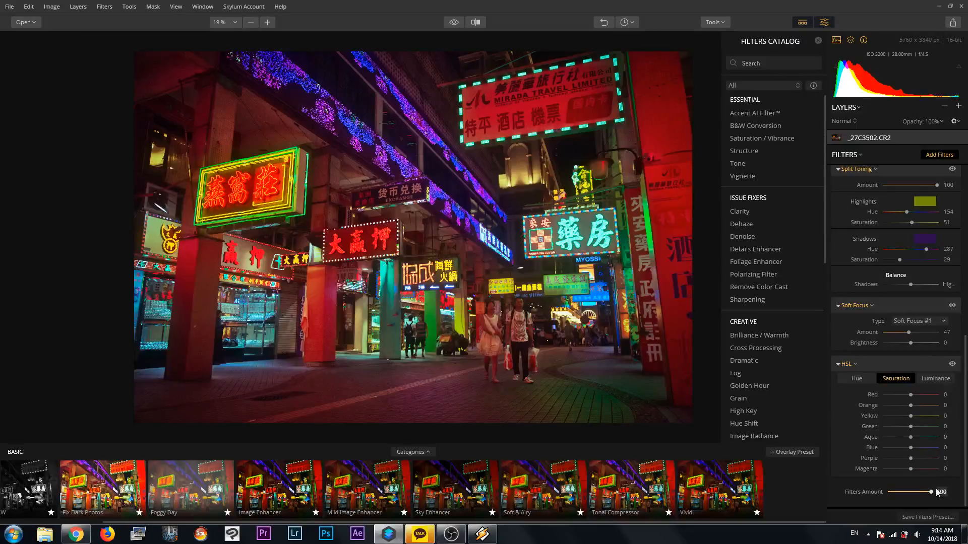
pyautogui.moveTo(931, 492)
pyautogui.mouseDown()
pyautogui.moveTo(879, 507)
pyautogui.moveTo(931, 492)
pyautogui.moveTo(909, 523)
pyautogui.moveTo(767, 519)
pyautogui.moveTo(931, 492)
pyautogui.moveTo(704, 512)
pyautogui.moveTo(933, 492)
pyautogui.moveTo(716, 515)
pyautogui.moveTo(931, 492)
pyautogui.moveTo(756, 527)
pyautogui.moveTo(768, 528)
pyautogui.moveTo(756, 527)
pyautogui.moveTo(931, 492)
pyautogui.mouseUp()
# Open the saved project _27C3723.lmnr from the EDITS folder, discarding the changes to the current project.
pyautogui.click(9, 7)
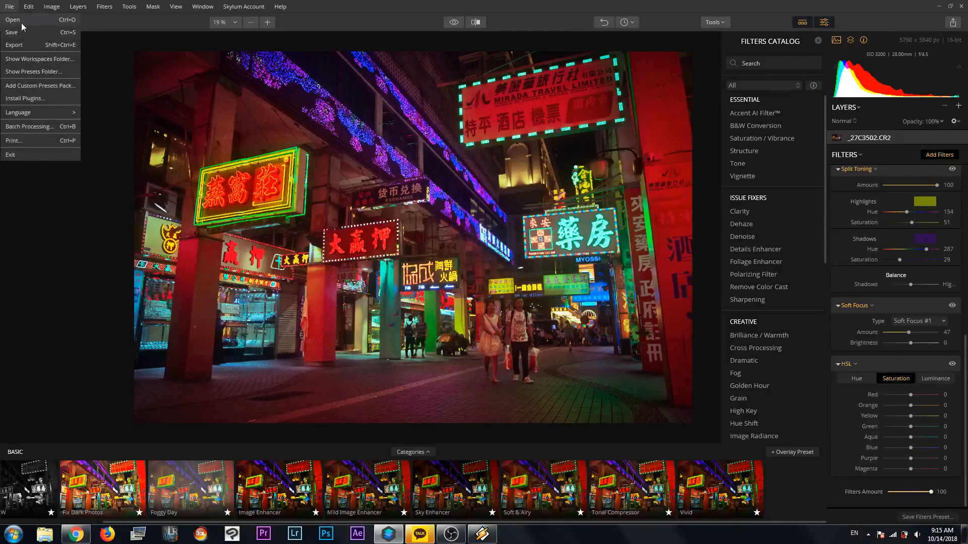
pyautogui.click(11, 19)
pyautogui.click(505, 300)
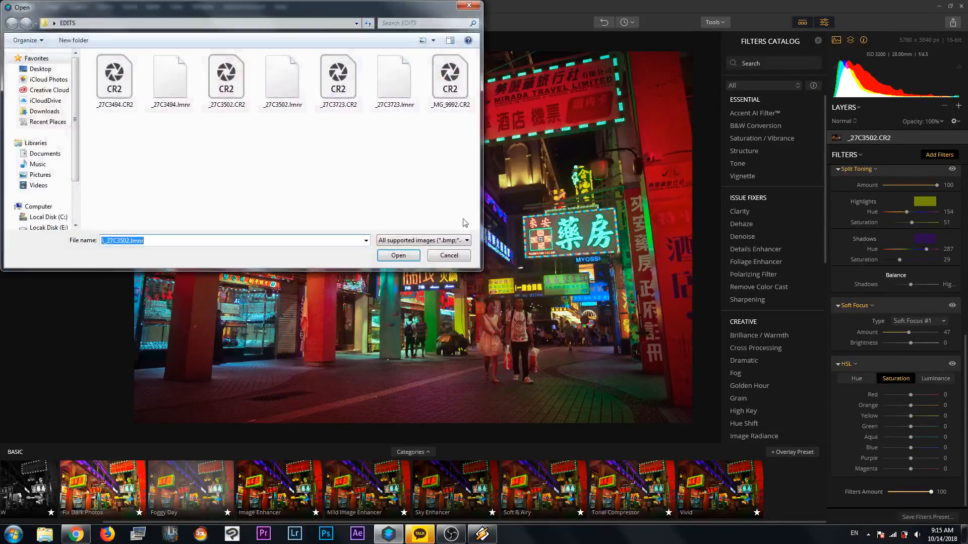
pyautogui.click(386, 92)
pyautogui.click(399, 256)
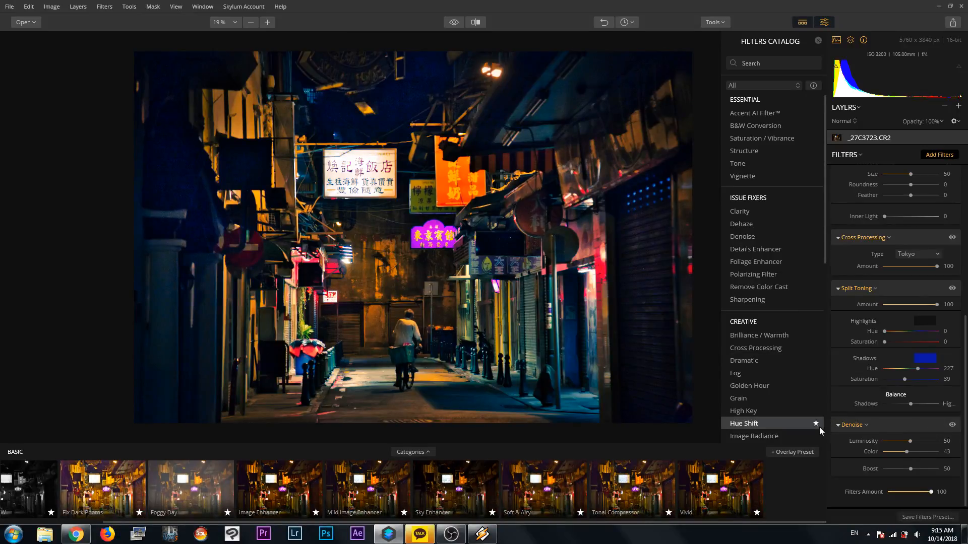
# Compare the alley photo without and with its edits by lowering the overall filters amount to 0 and restoring it to 100.
pyautogui.moveTo(891, 495); pyautogui.dragTo(967, 499)
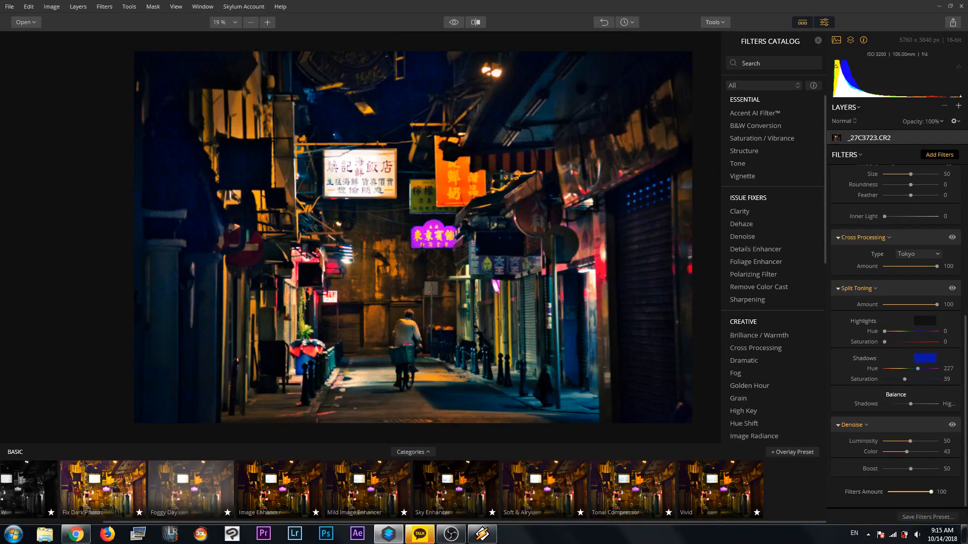
pyautogui.moveTo(931, 492); pyautogui.dragTo(850, 497)
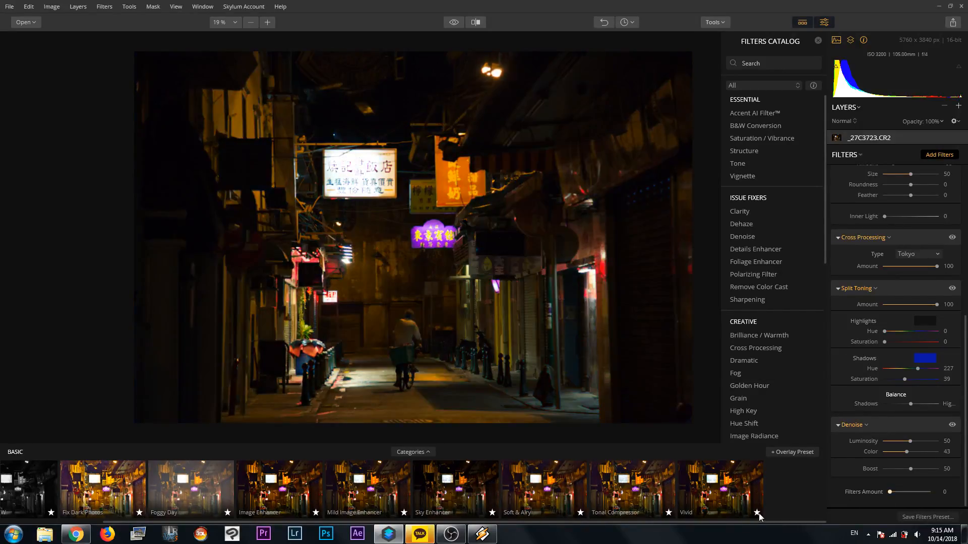
pyautogui.hotkey('ctrl', 'z')
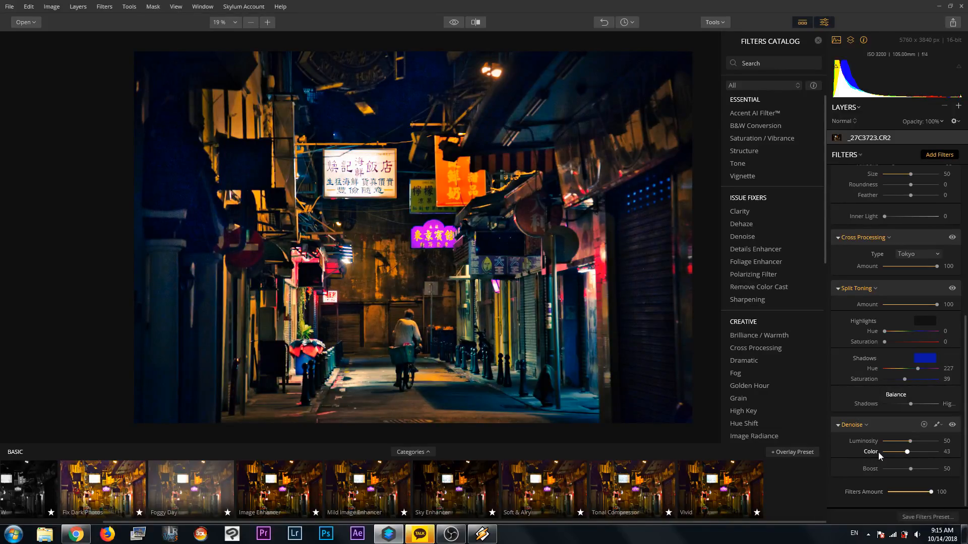
# Close Luminar without saving the changes to _27C3723.lmnr and minimize the browser to show the desktop.
pyautogui.click(964, 7)
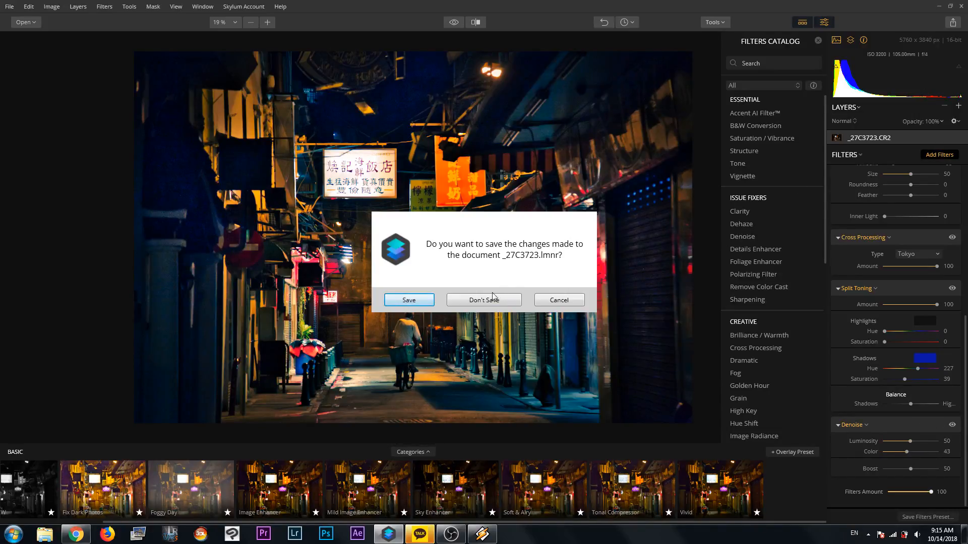
pyautogui.click(492, 298)
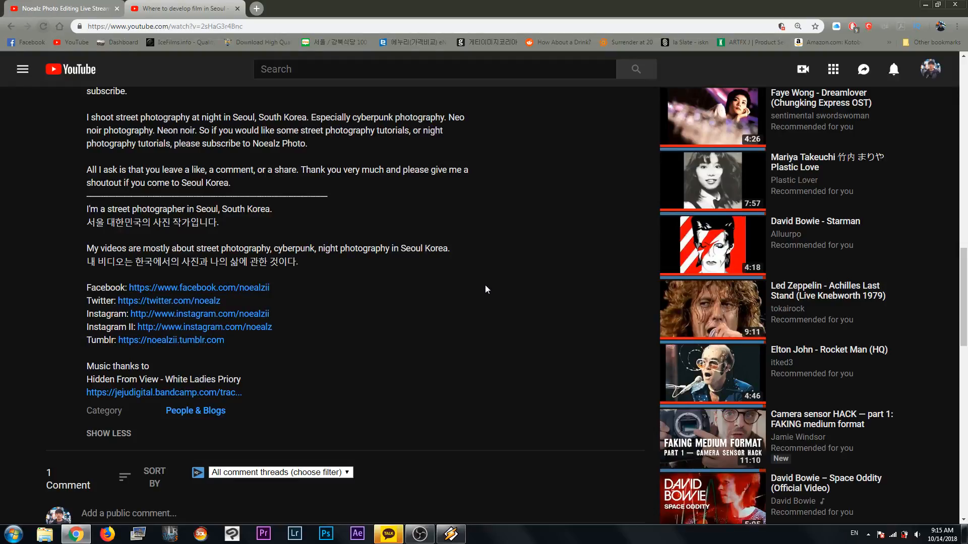
pyautogui.click(927, 4)
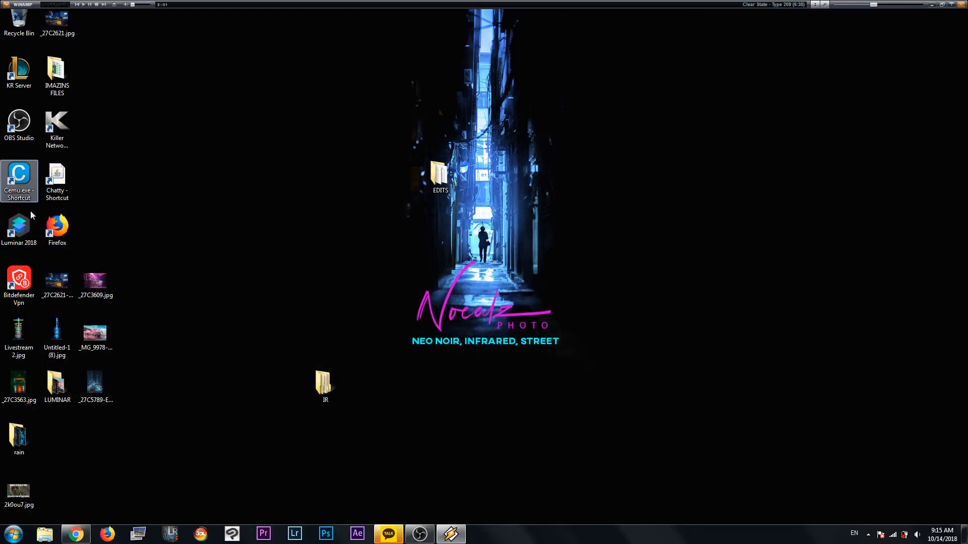
pyautogui.click(7, 232)
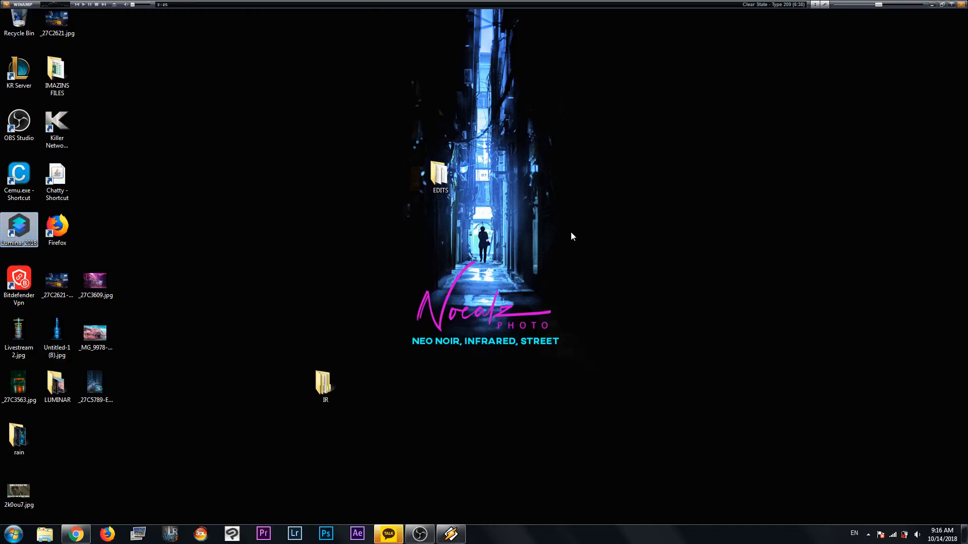
# Switch to Chrome, return to the live stream page and post "thx for joining :)" in its chat.
pyautogui.click(76, 534)
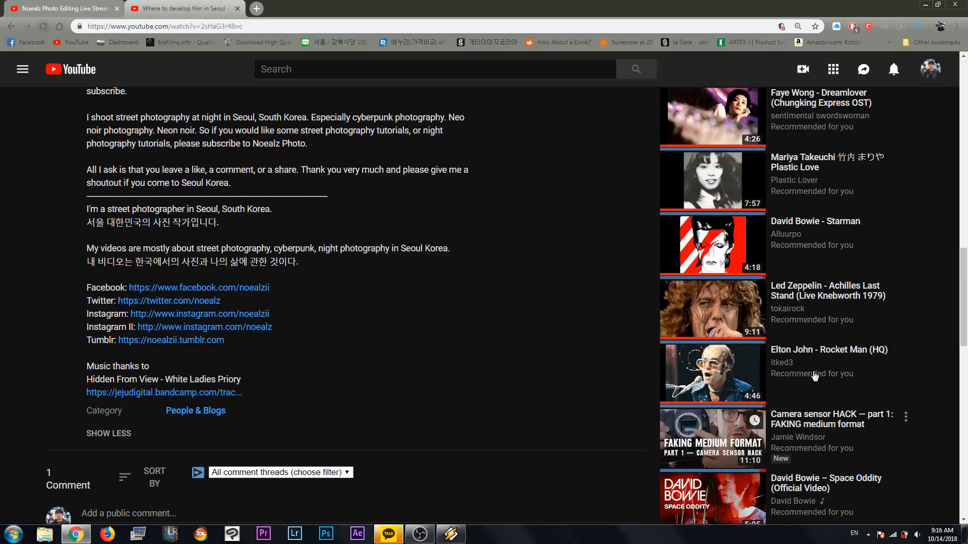
pyautogui.scroll(5, 438, 283)
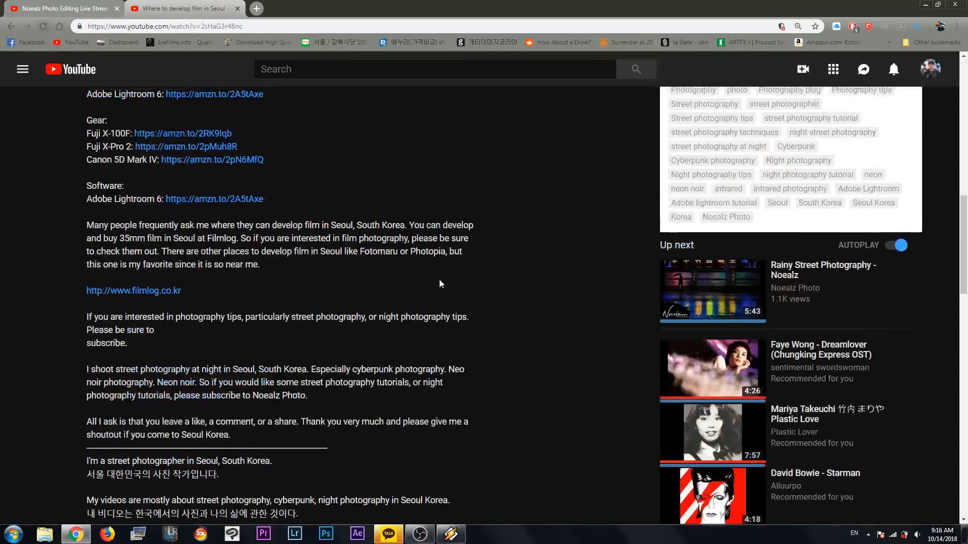
pyautogui.click(66, 9)
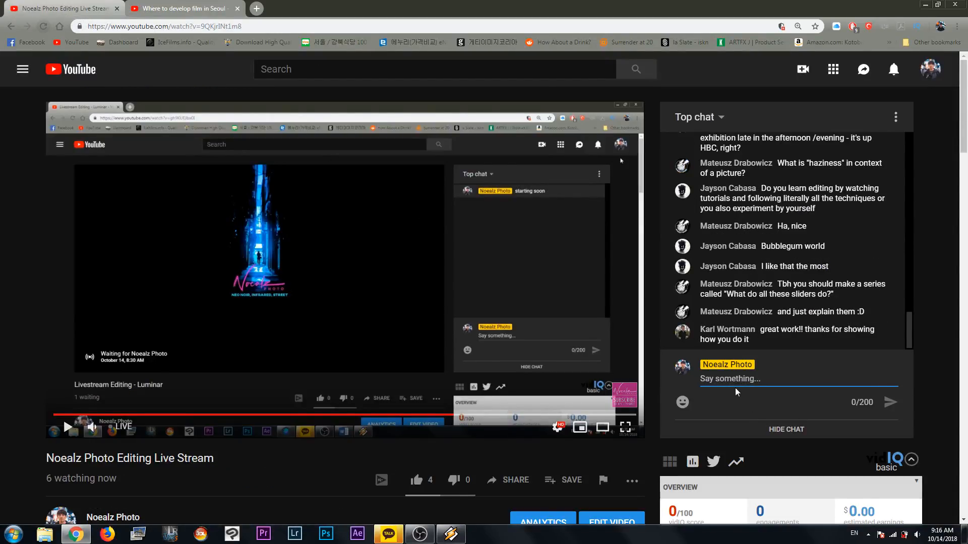
pyautogui.write('thx for joining :)')
pyautogui.press('Return')
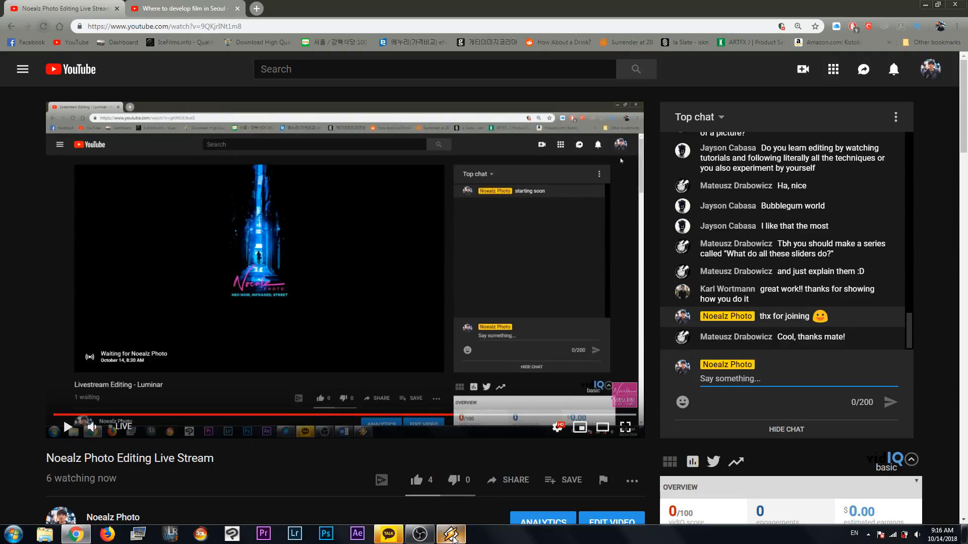
# Post "byee :)" in the live chat and switch to the OBS window.
pyautogui.write('by')
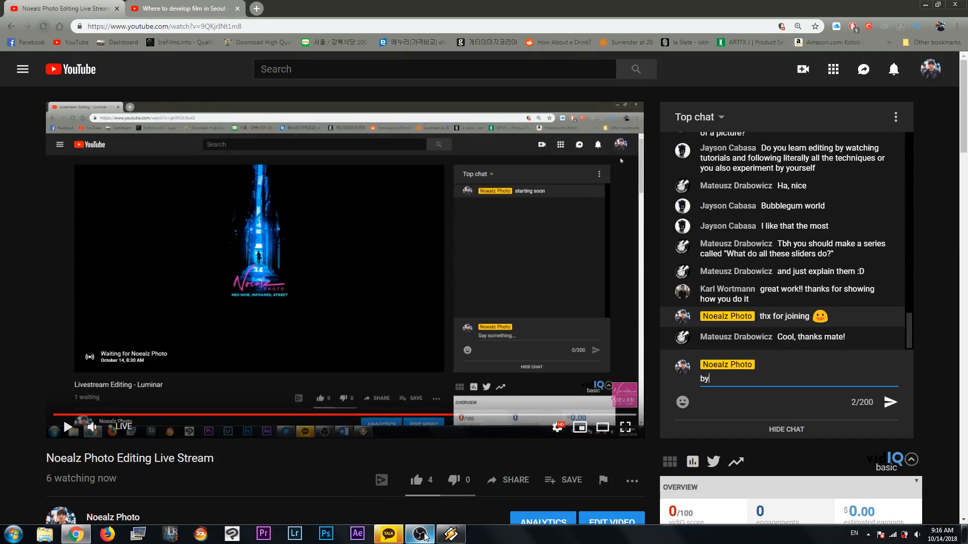
pyautogui.write('ee :)')
pyautogui.press('Return')
pyautogui.moveTo(424, 538)
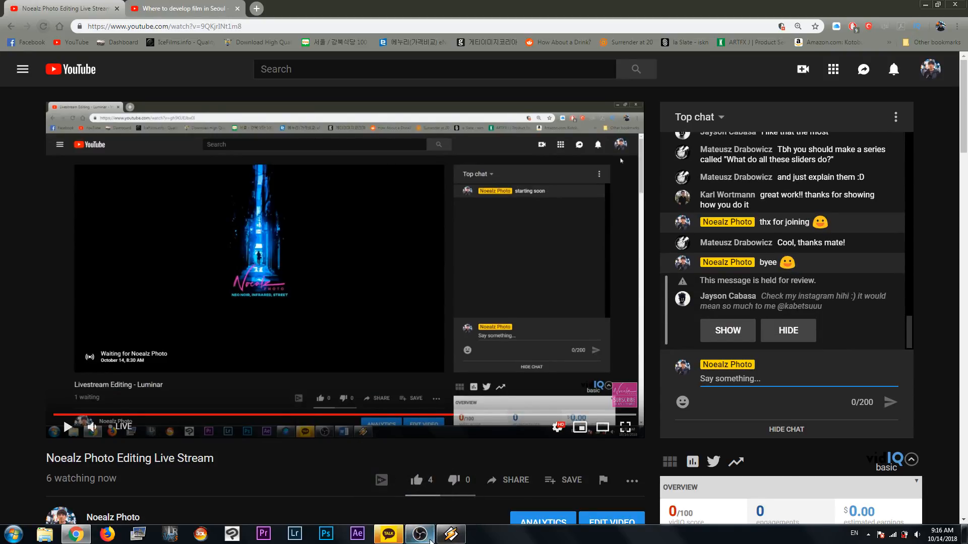
pyautogui.click(431, 542)
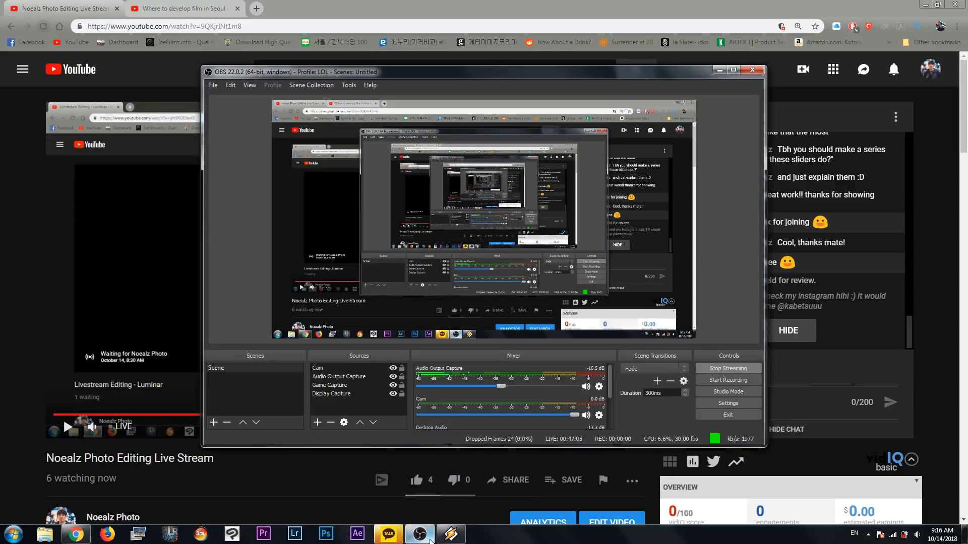